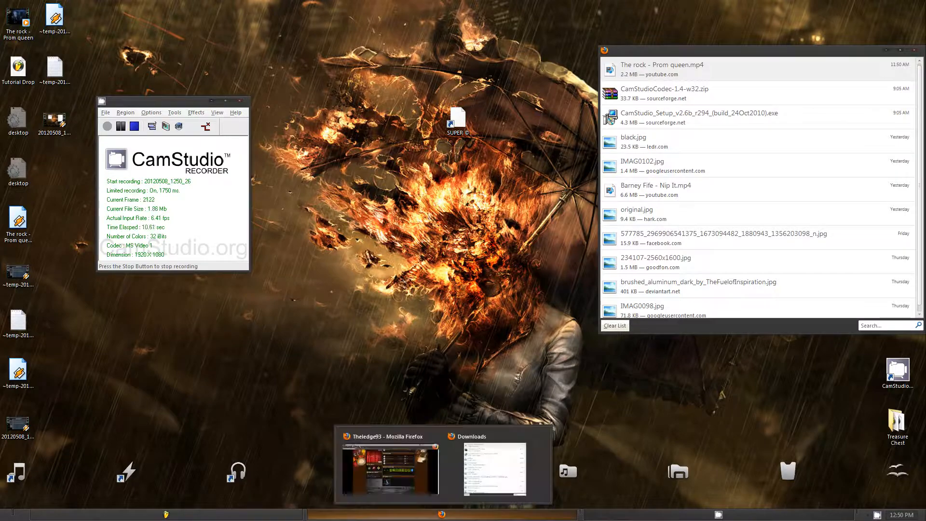
Switch to FL Studio and turn off solo on the reFX Nexus channel
click(166, 514)
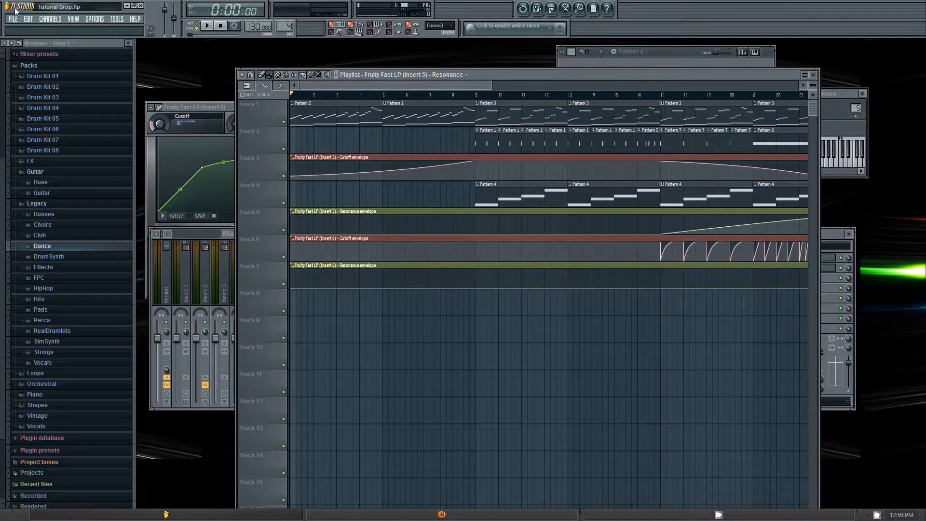
click(681, 56)
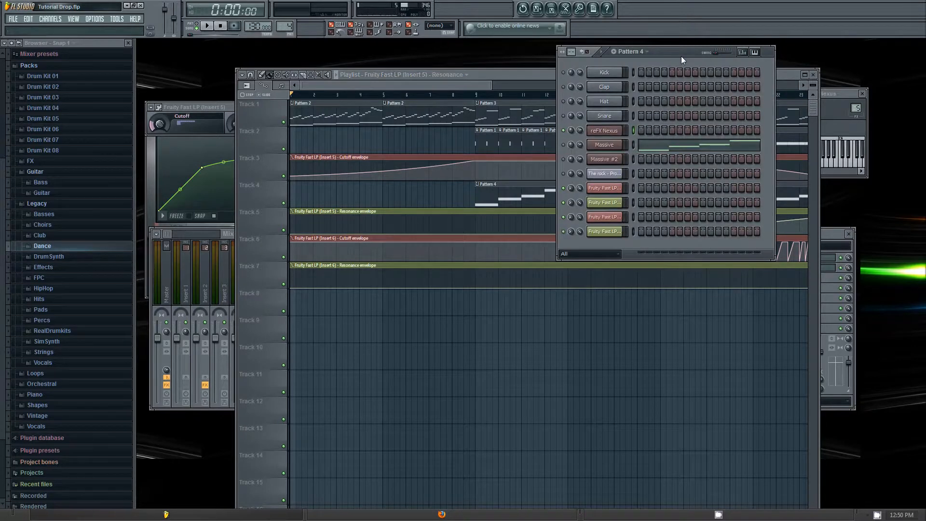
right_click(563, 131)
click(574, 136)
right_click(564, 131)
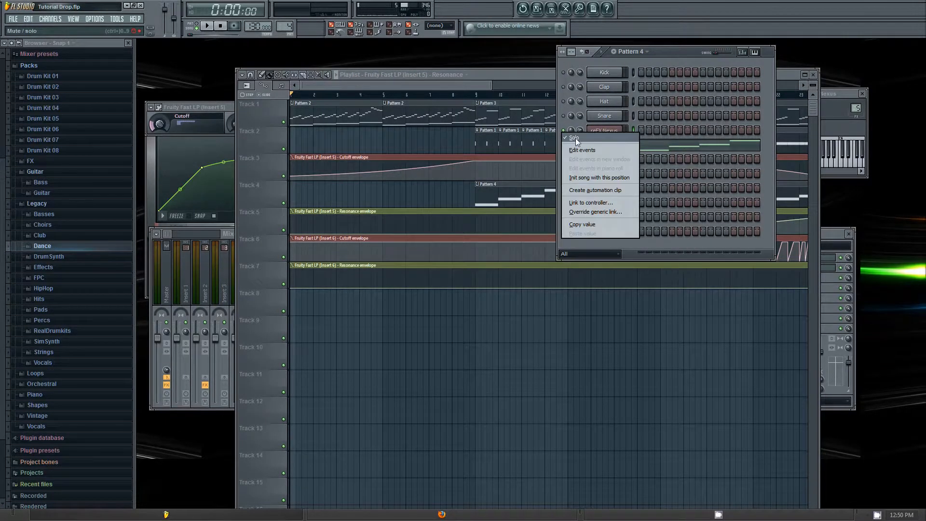
click(575, 137)
Open the reFX Nexus, Massive and Massive #2 channel plugins in turn to examine their presets
click(606, 131)
click(606, 131)
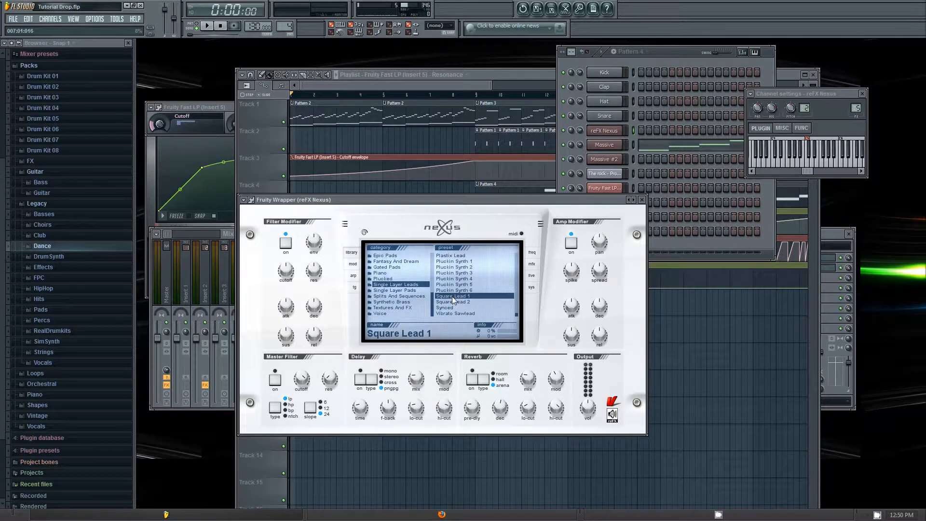
click(653, 56)
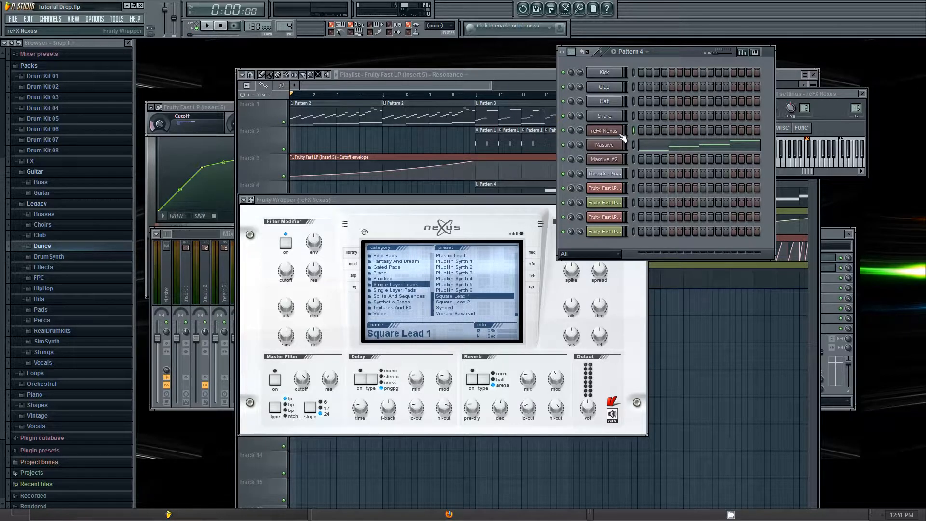
click(601, 147)
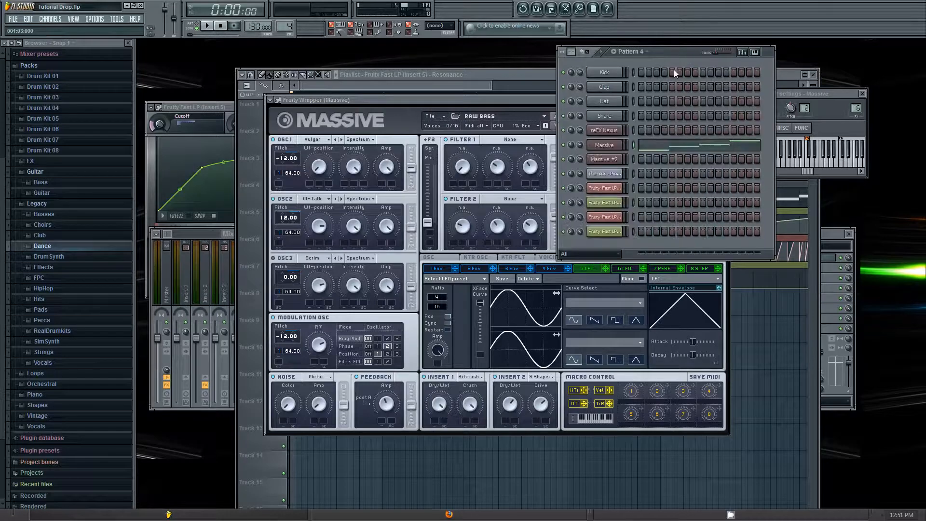
click(661, 59)
click(615, 164)
click(664, 50)
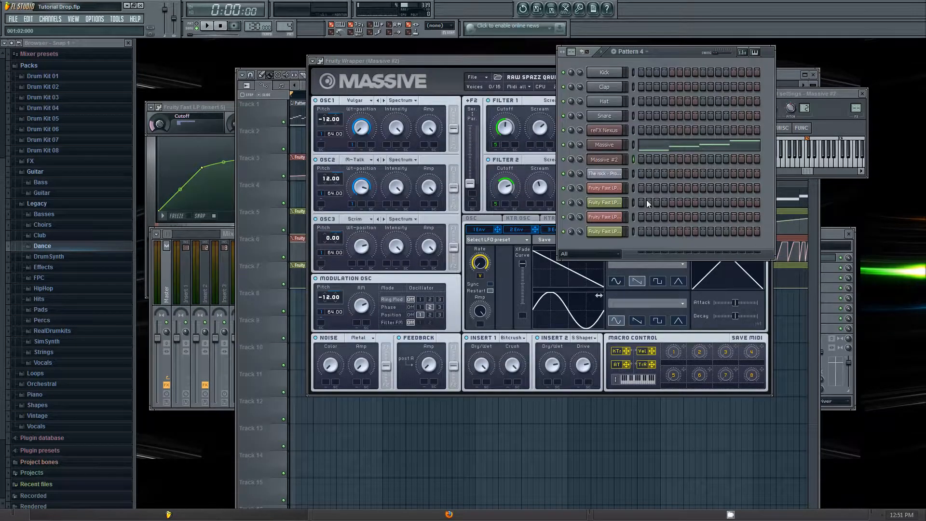
Open the Slicex channel holding The rock - Prom queen.mp4 and preview its vocal sample
click(604, 175)
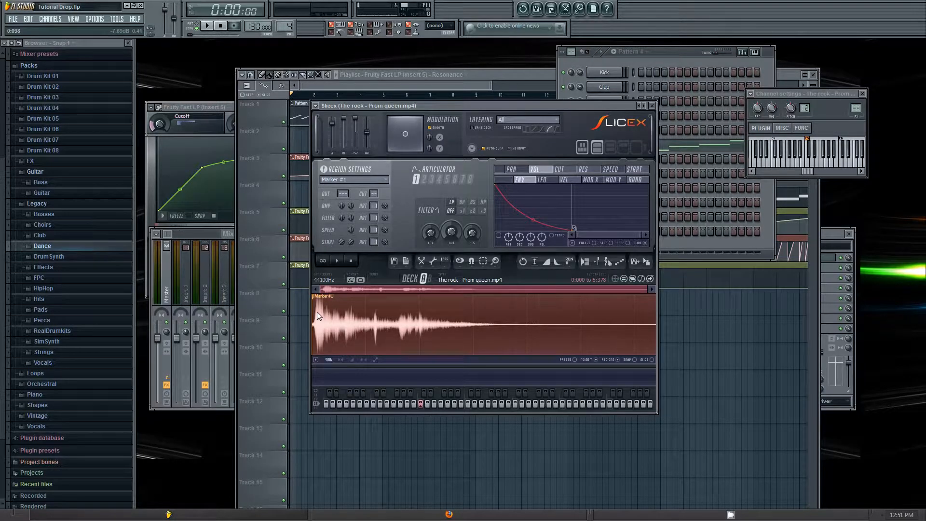
click(339, 265)
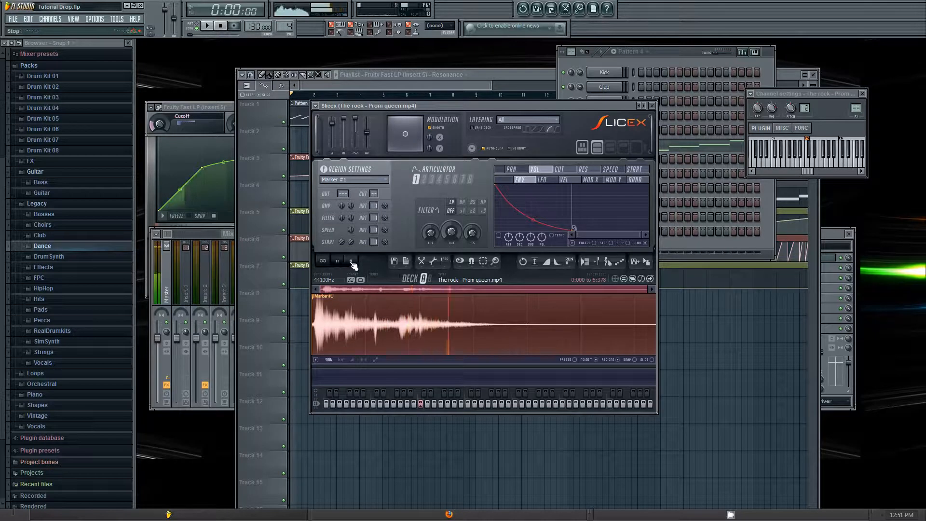
click(351, 261)
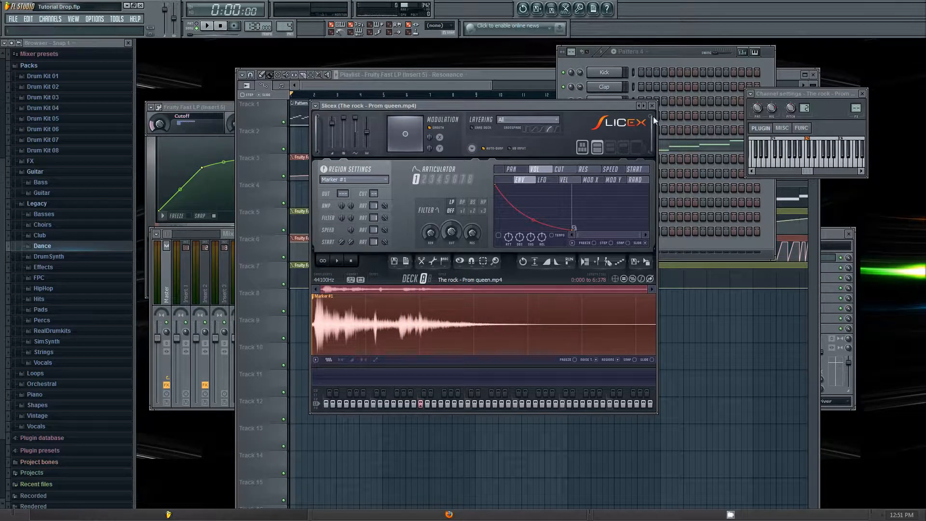
click(670, 51)
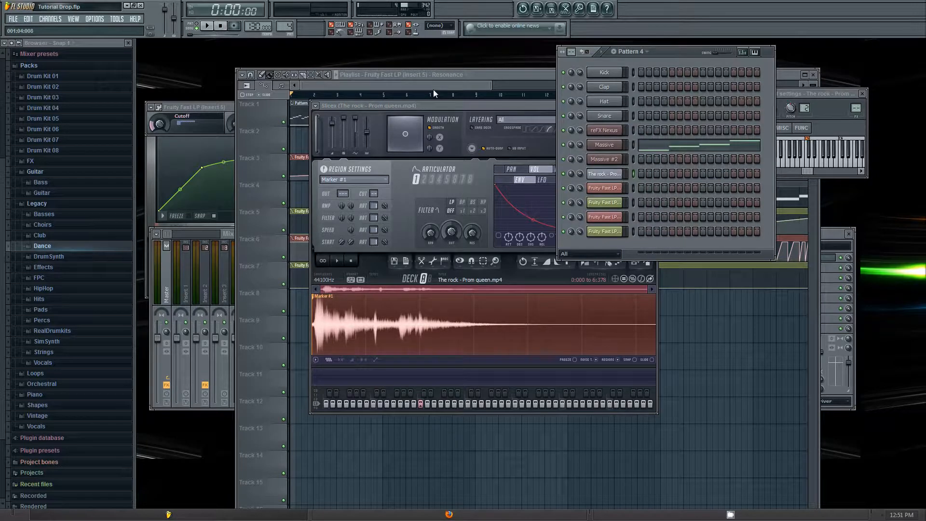
Play the whole song arrangement from the start in the playlist, following the playhead through the Pattern 13 section, and stop playback
click(524, 78)
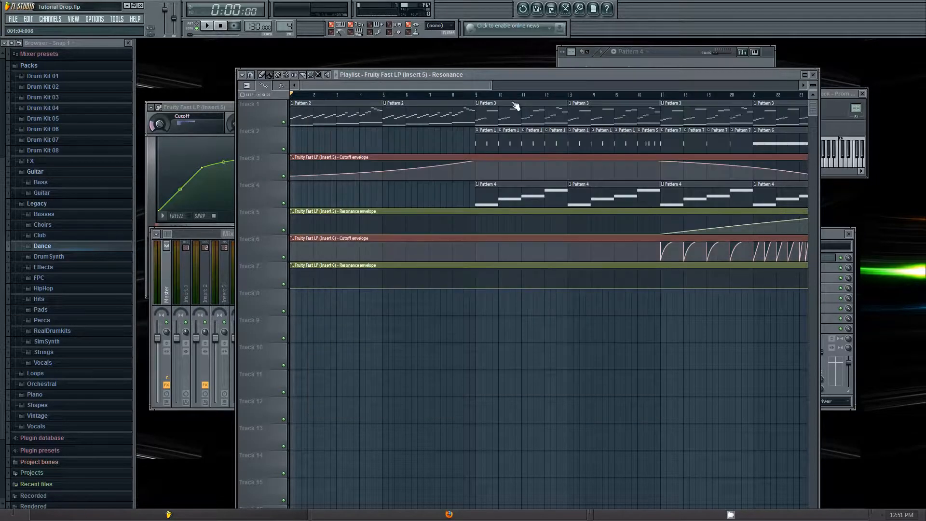
drag(433, 86, 366, 103)
click(208, 28)
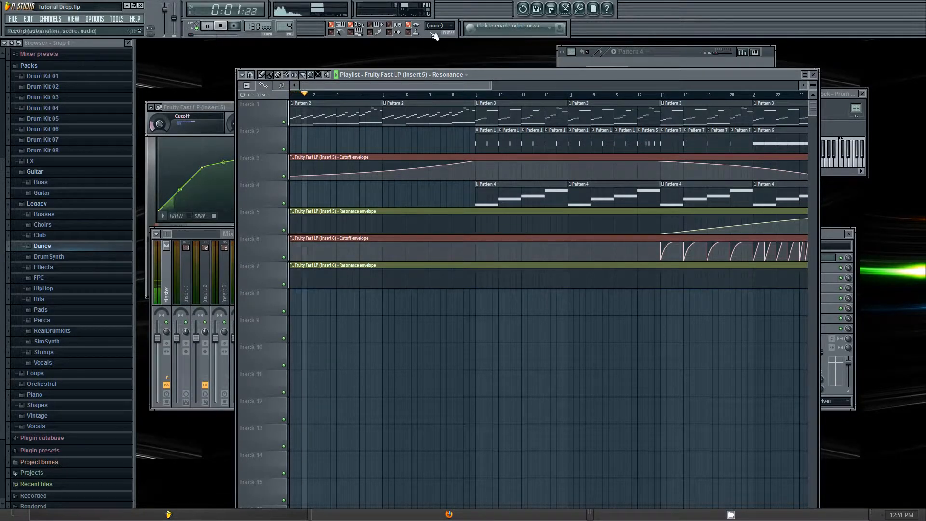
click(677, 51)
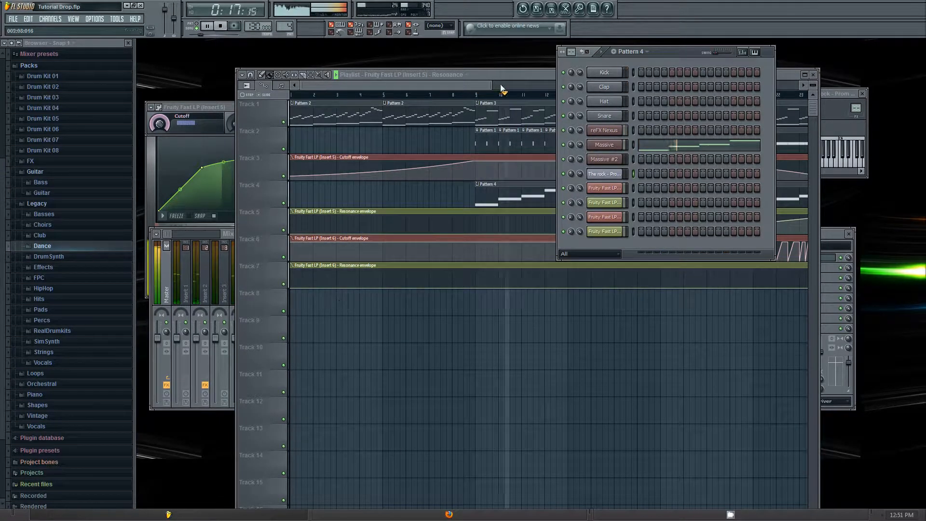
click(510, 76)
drag(484, 84, 523, 84)
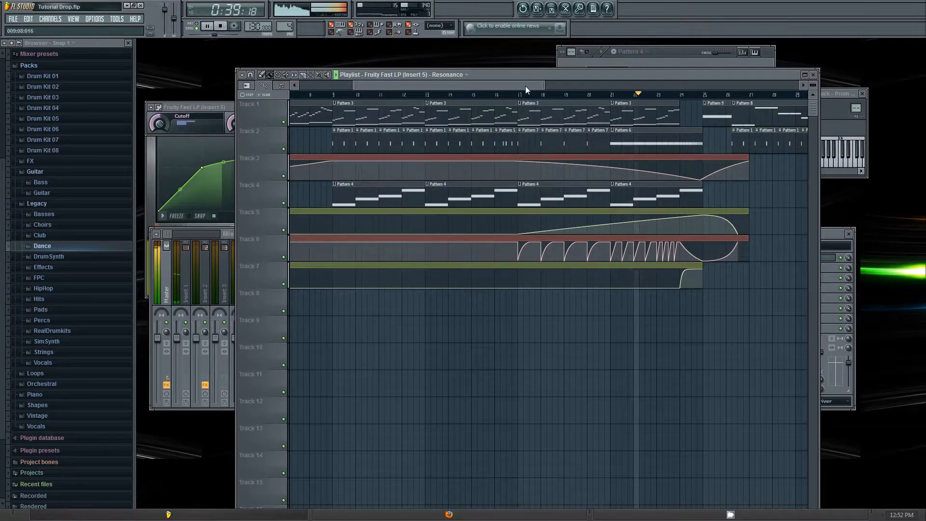
drag(488, 83, 563, 82)
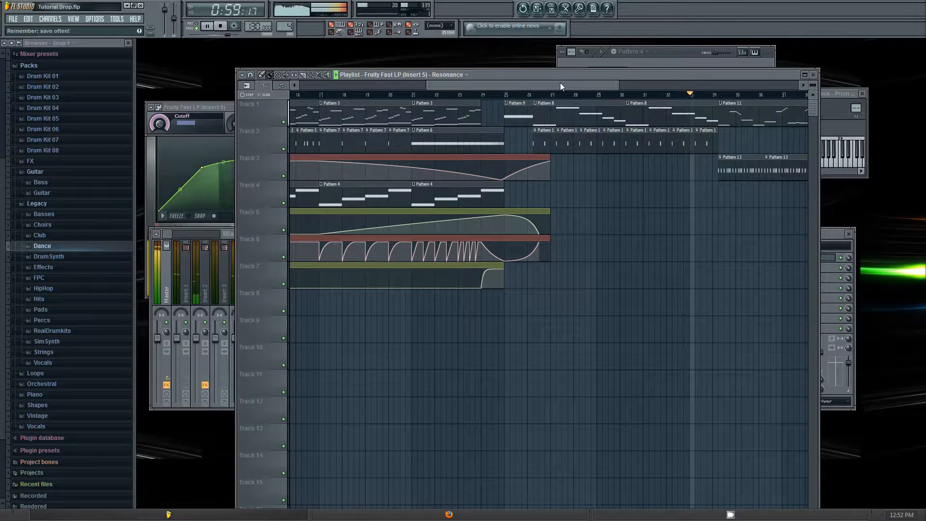
drag(560, 82, 604, 86)
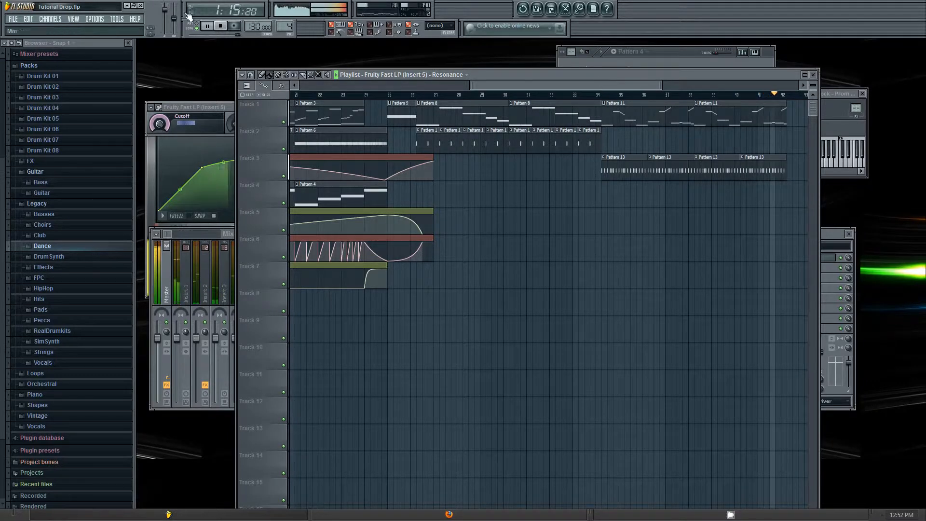
click(223, 25)
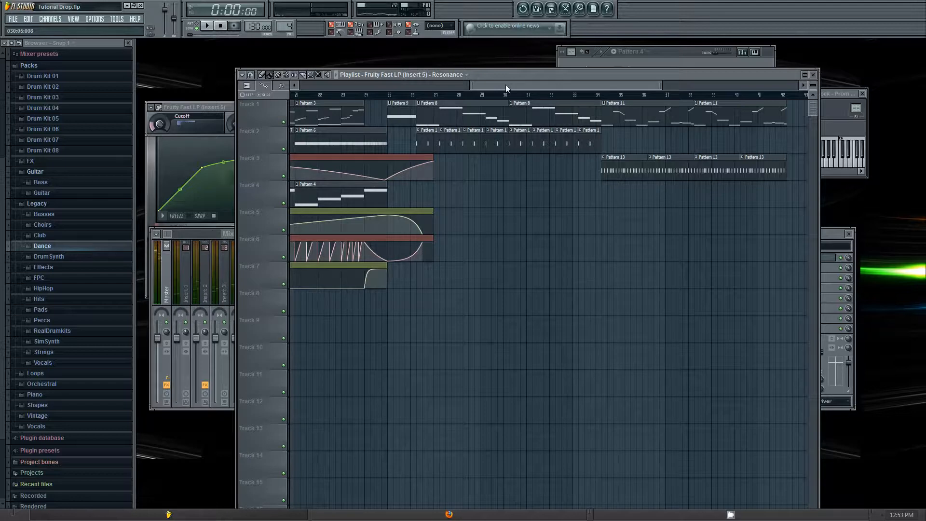
Examine Pattern 2's reFX Nexus melody and bass notes in the piano roll from the first bar, and close it
drag(506, 85, 292, 89)
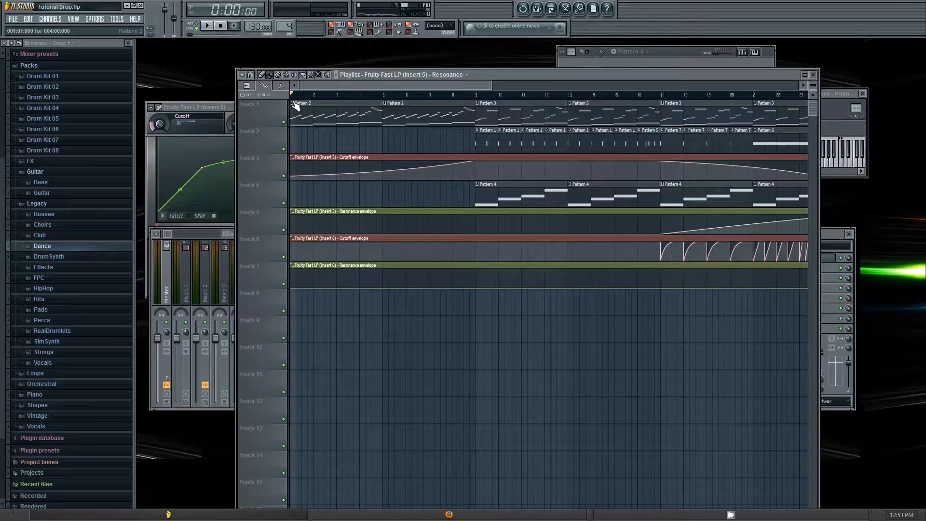
double_click(432, 105)
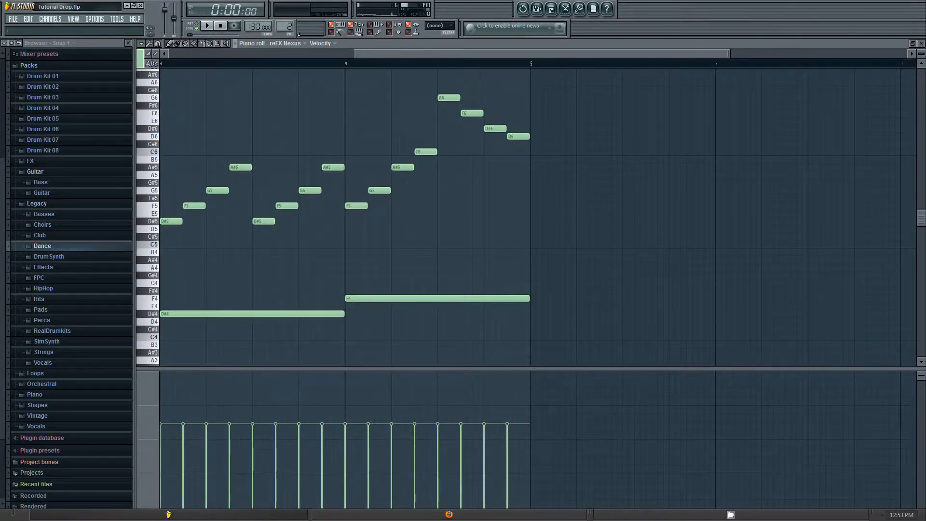
drag(390, 49, 227, 56)
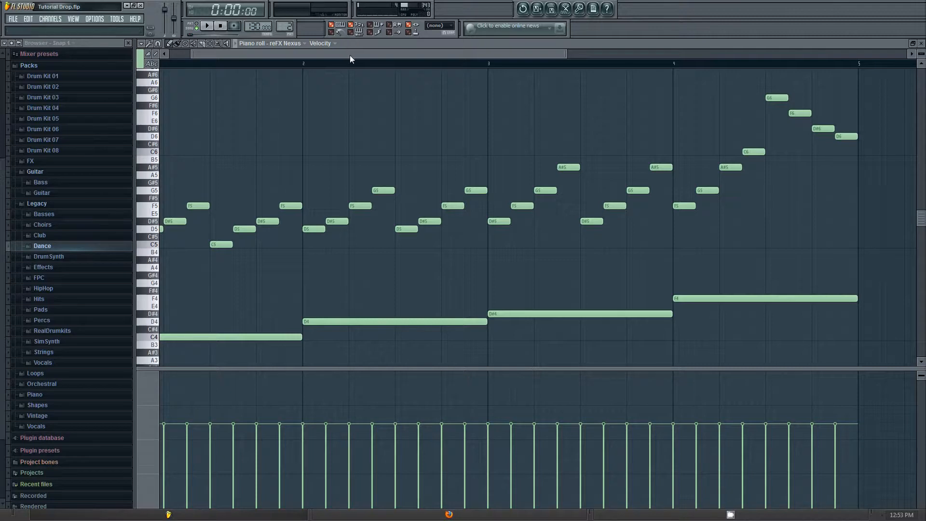
drag(349, 55, 328, 55)
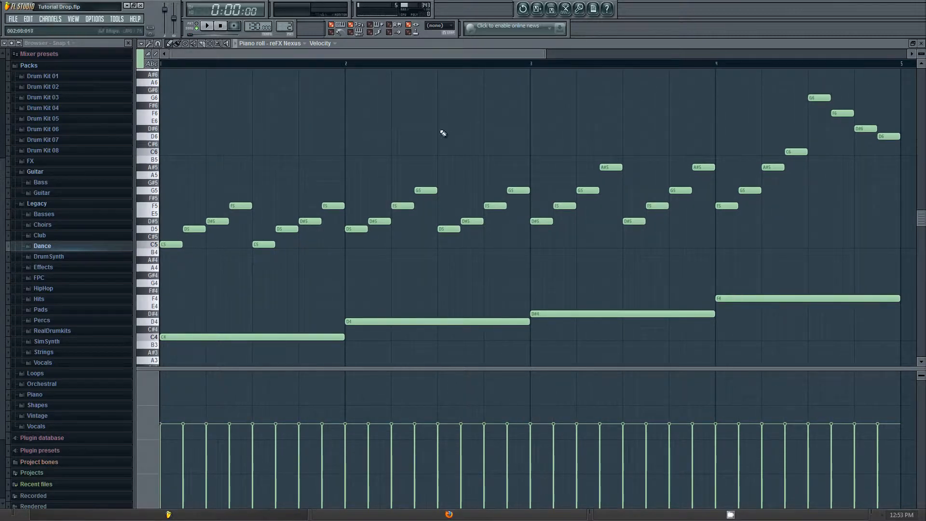
click(921, 44)
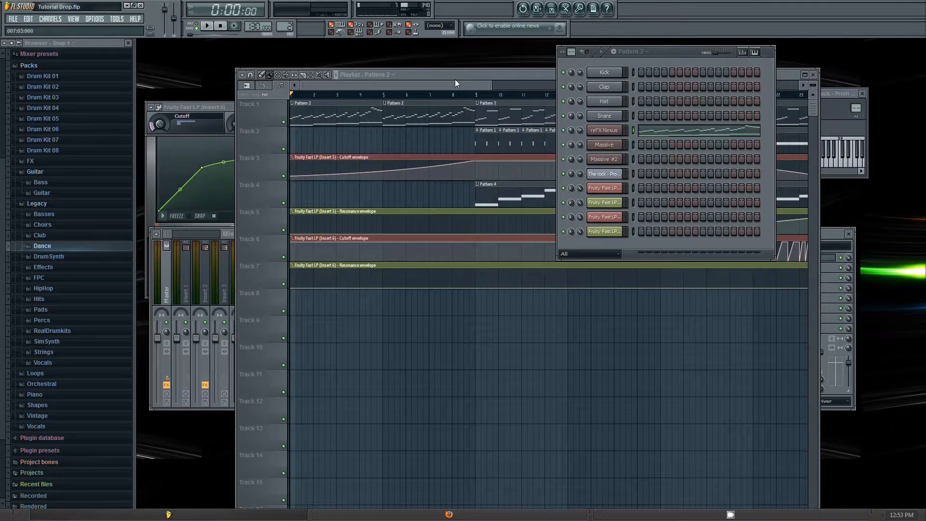
Examine Pattern 4's Massive bass notes in the piano roll from the first bar, and close it
drag(455, 83, 517, 86)
click(436, 184)
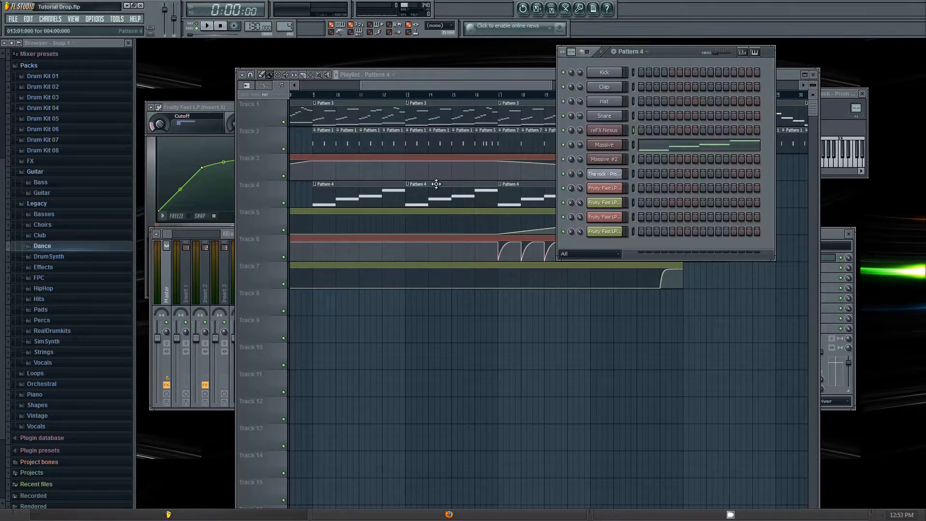
double_click(436, 184)
drag(403, 57, 243, 59)
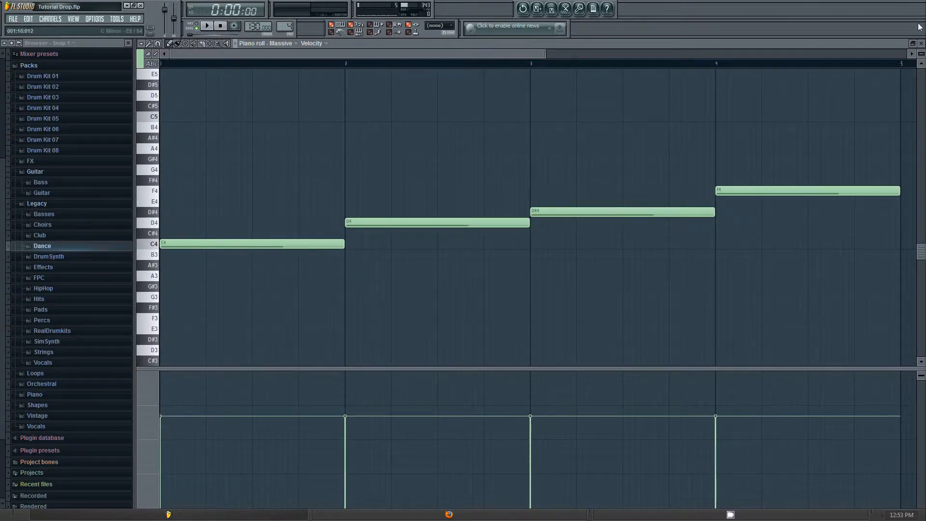
click(921, 43)
Examine Pattern 8's Massive #2 notes and velocities in the piano roll from the first bar, and close it
click(500, 84)
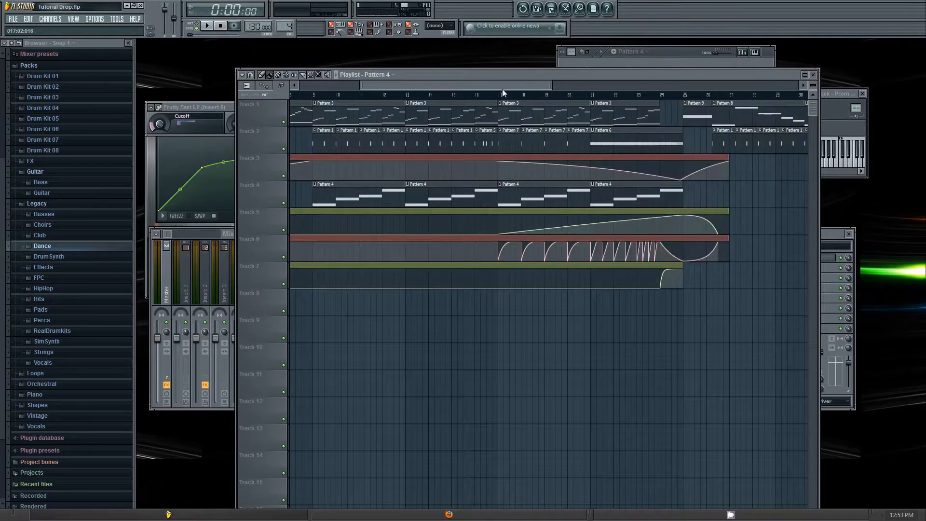
drag(503, 86, 596, 86)
double_click(499, 108)
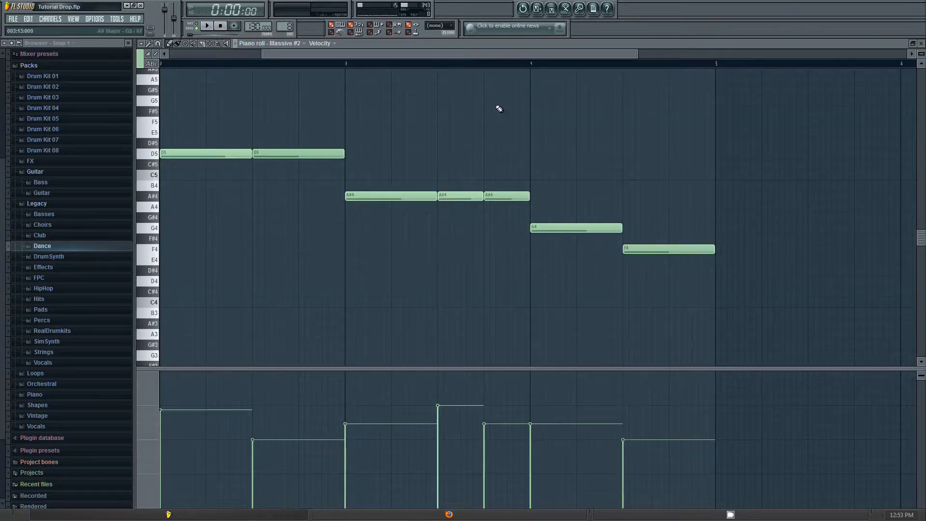
drag(436, 51, 345, 51)
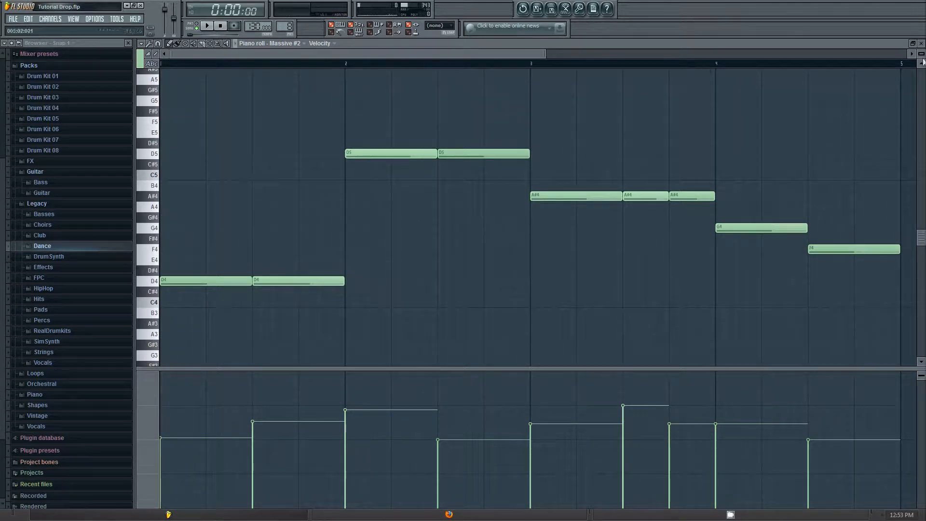
click(922, 43)
Return to Pattern 2 at the start of the playlist and solo the reFX Nexus channel
drag(498, 83, 324, 85)
double_click(324, 104)
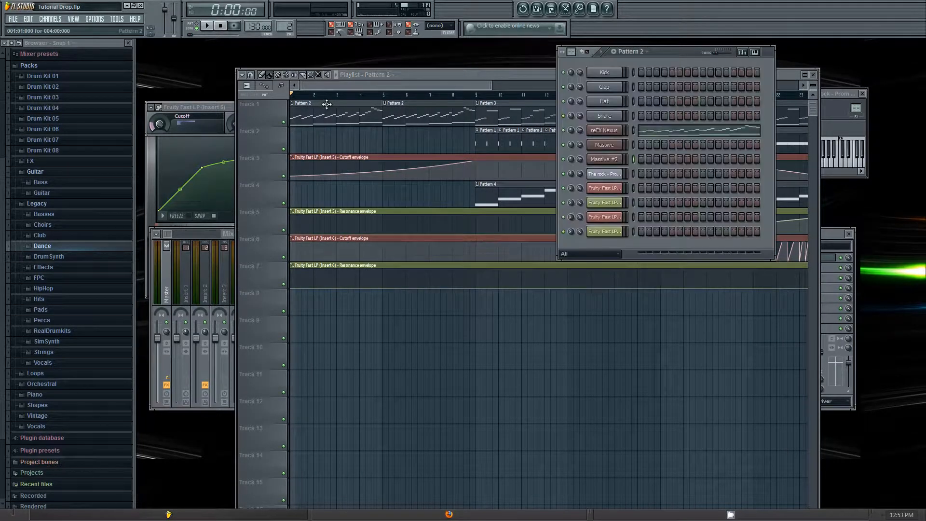
click(922, 44)
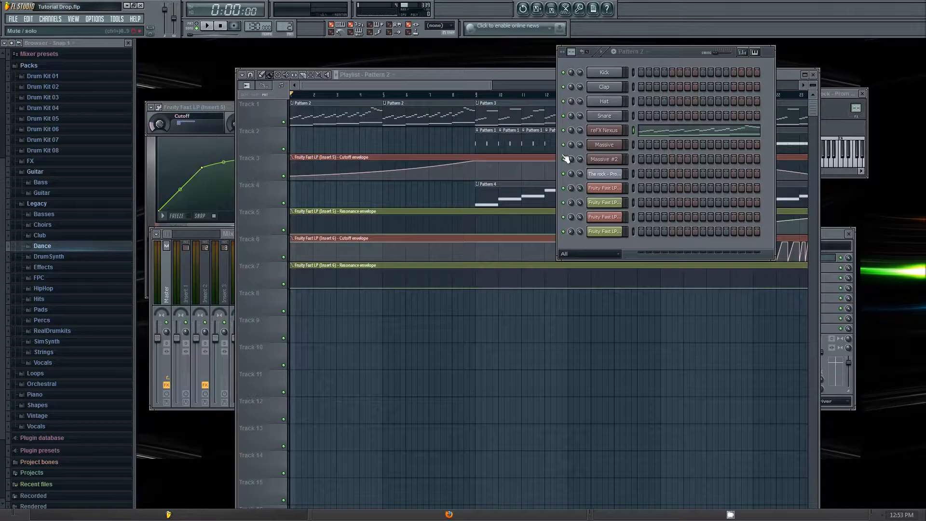
right_click(564, 135)
click(570, 145)
right_click(564, 130)
Play the soloed reFX Nexus intro from the start of the song and stop playback
click(208, 27)
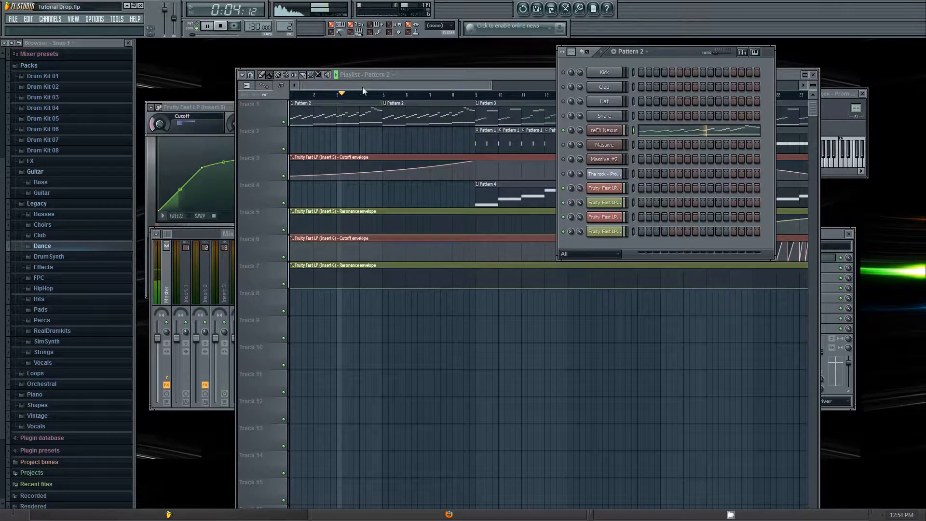
mouse_move(363, 87)
mouse_down()
mouse_move(387, 88)
mouse_move(374, 88)
mouse_up()
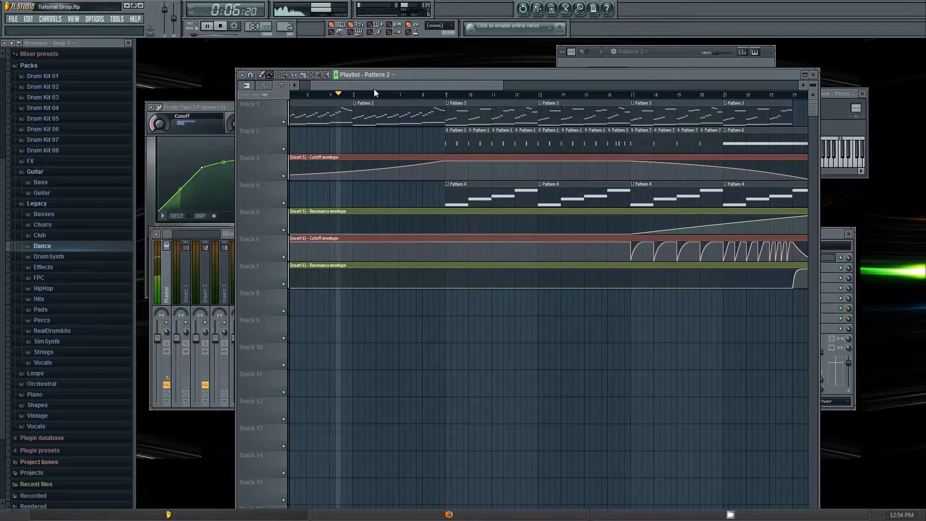
click(223, 27)
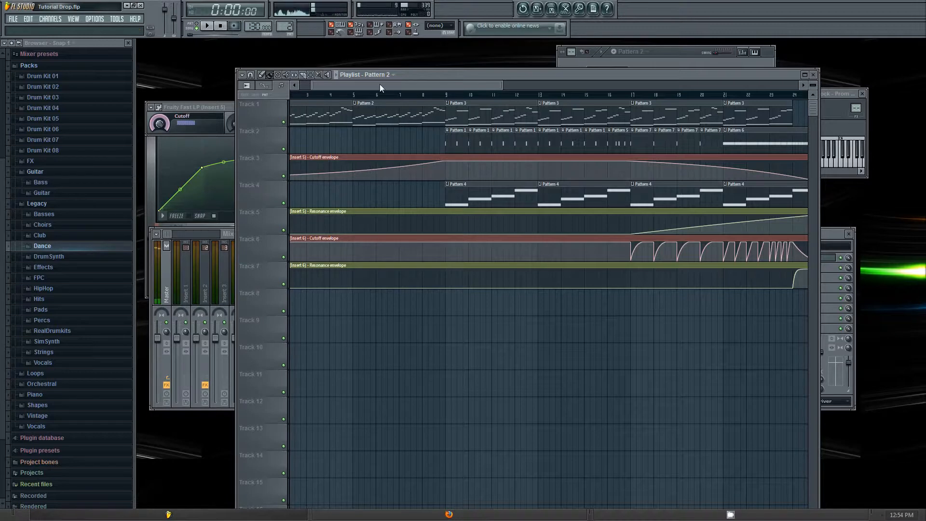
Reopen the first Pattern 2 clip in the piano roll and show its reFX Nexus notes from bar 1
drag(380, 84, 322, 85)
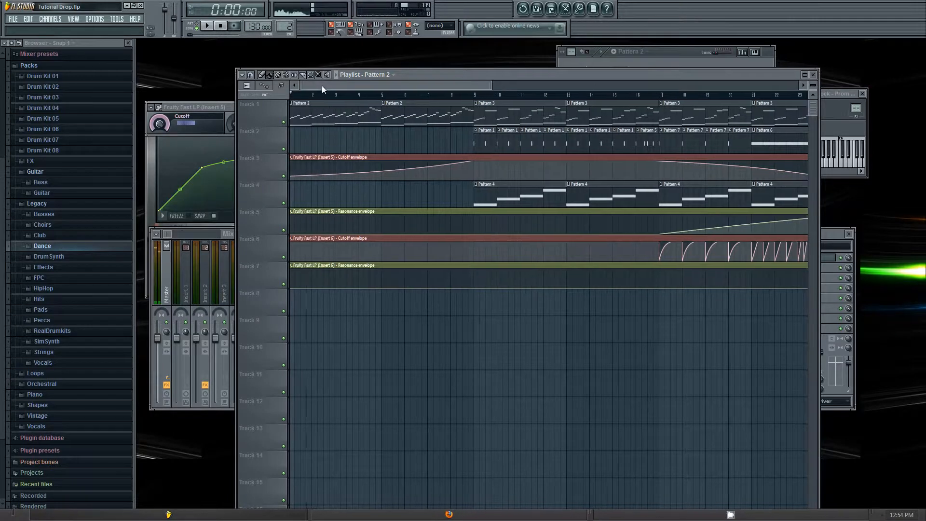
double_click(360, 108)
drag(388, 55, 197, 60)
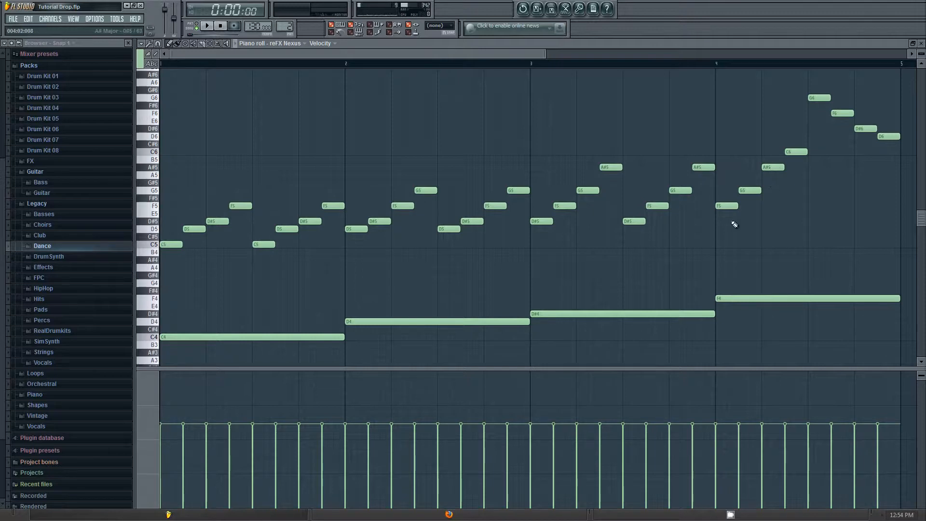
Close the Pattern 2 piano roll and open the Pattern 3 clip at bar 9, showing its reFX Nexus notes from bar 1
click(921, 44)
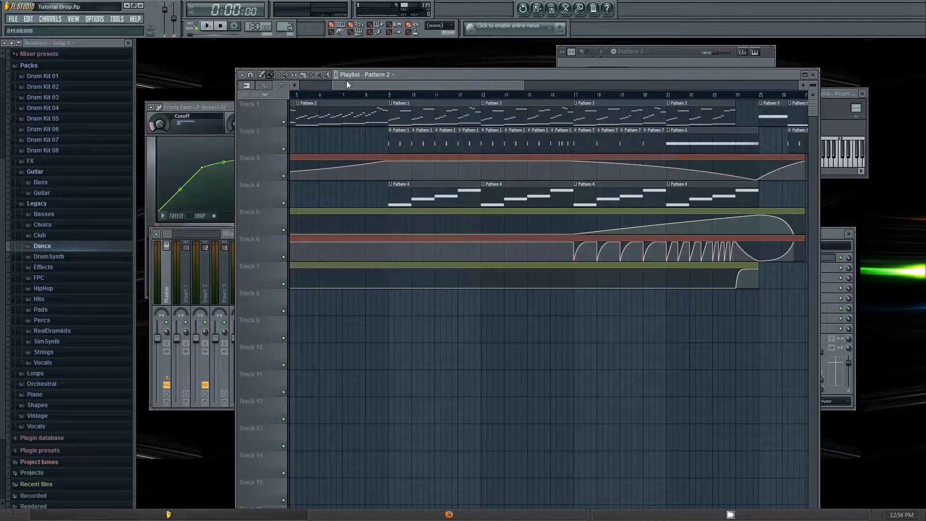
drag(346, 82, 347, 82)
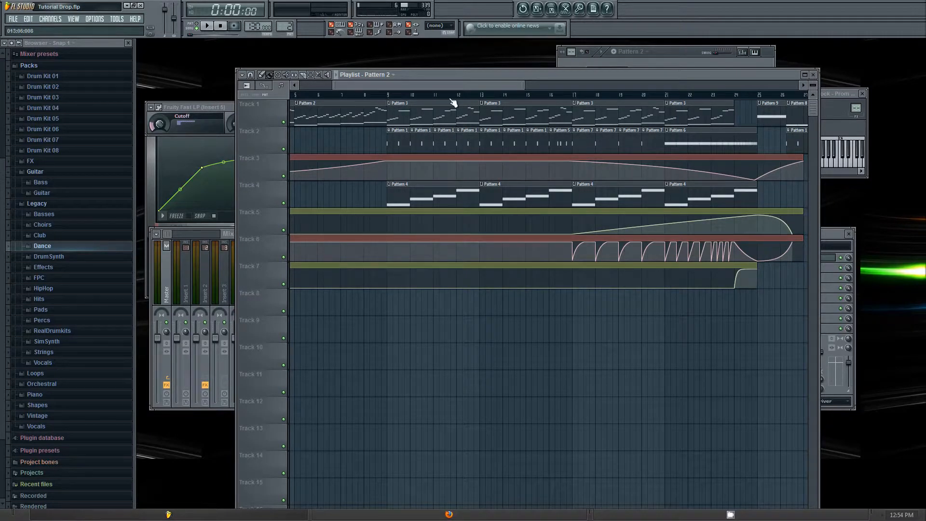
double_click(427, 107)
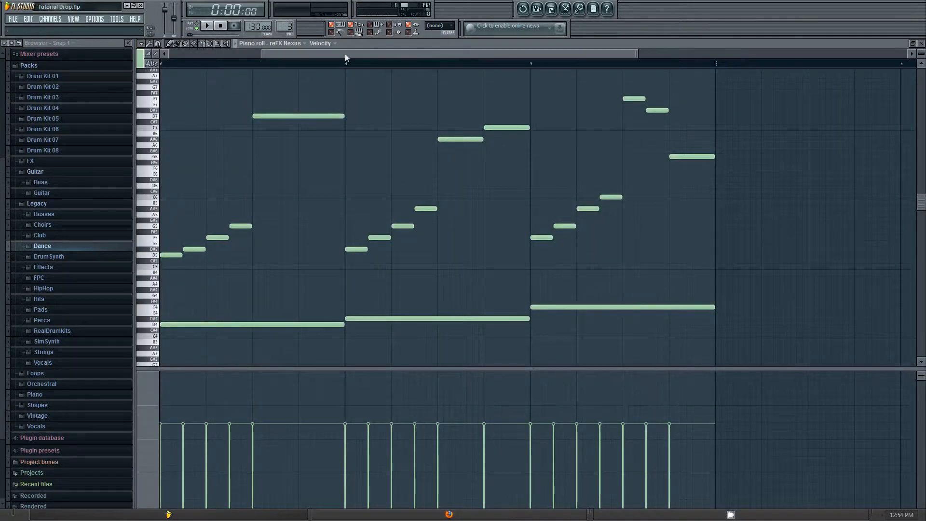
drag(346, 53, 177, 59)
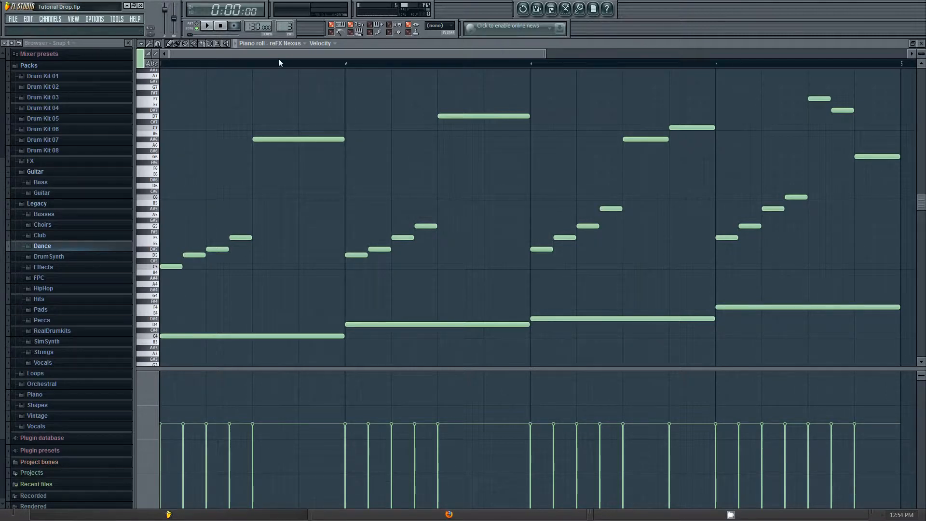
Play Pattern 3's reFX Nexus melody, close its piano roll, and stop playback
click(207, 26)
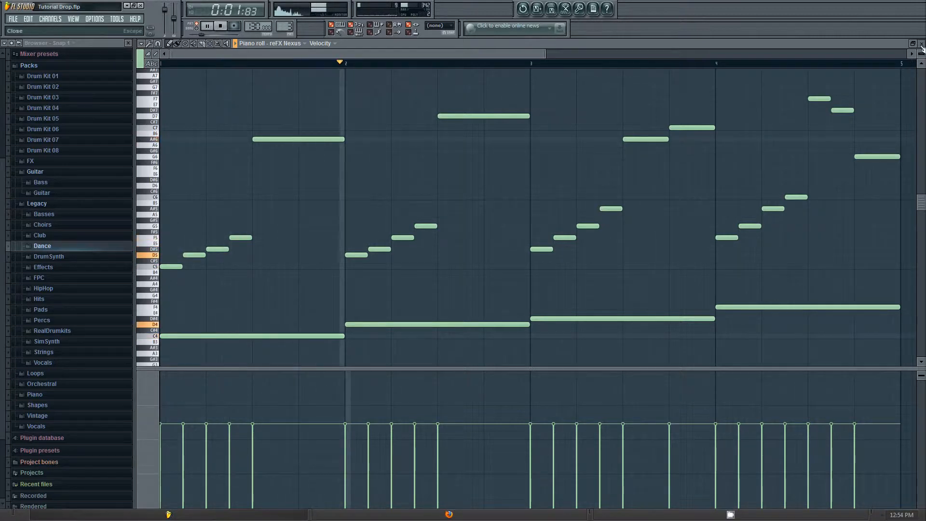
key(F7)
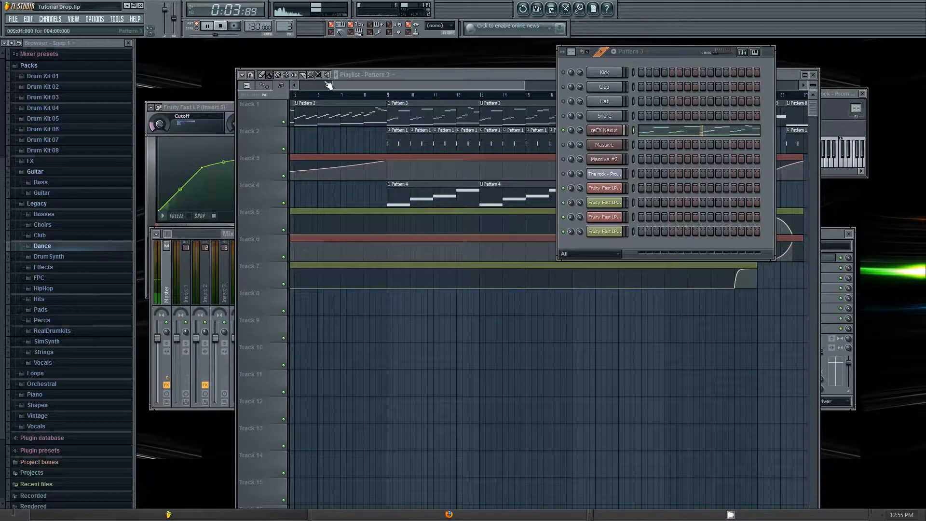
click(221, 27)
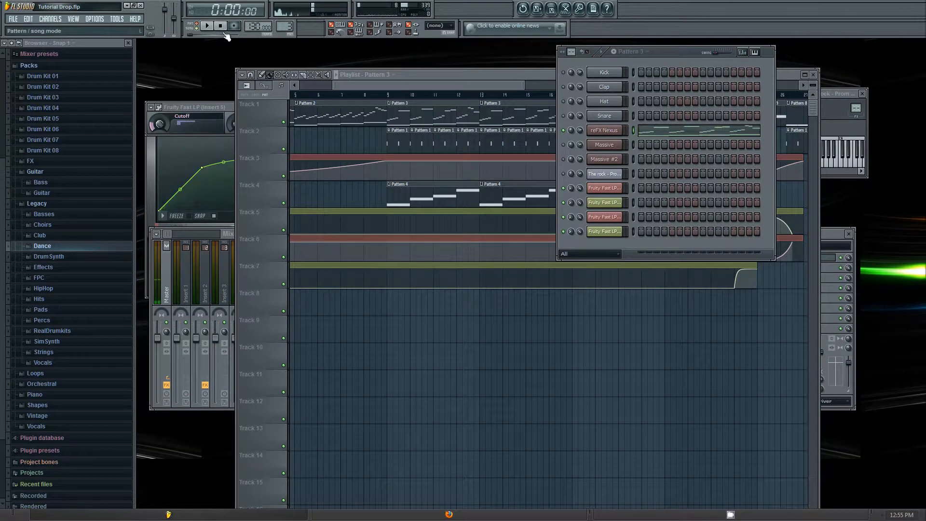
Move the song position to about 0:30, then replay Pattern 3 in pattern mode while viewing its playlist clips, and stop playback
click(212, 36)
click(197, 27)
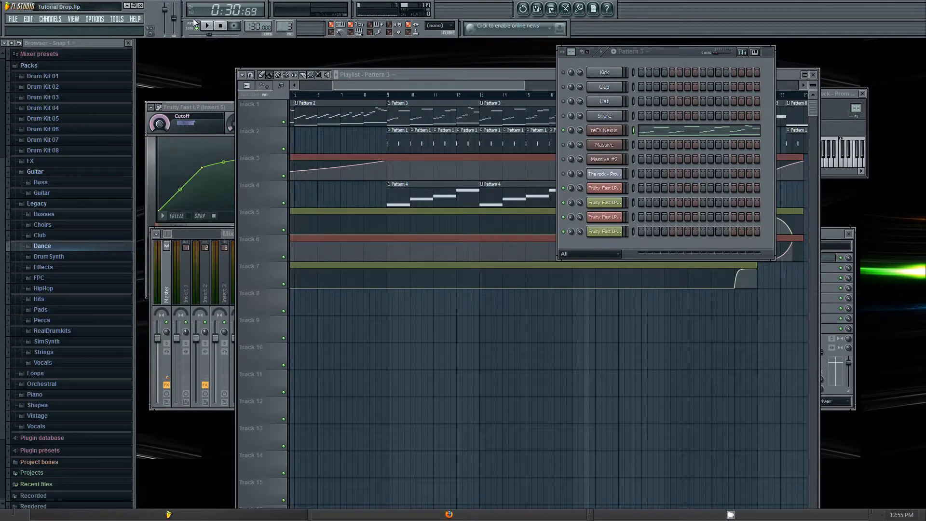
click(211, 26)
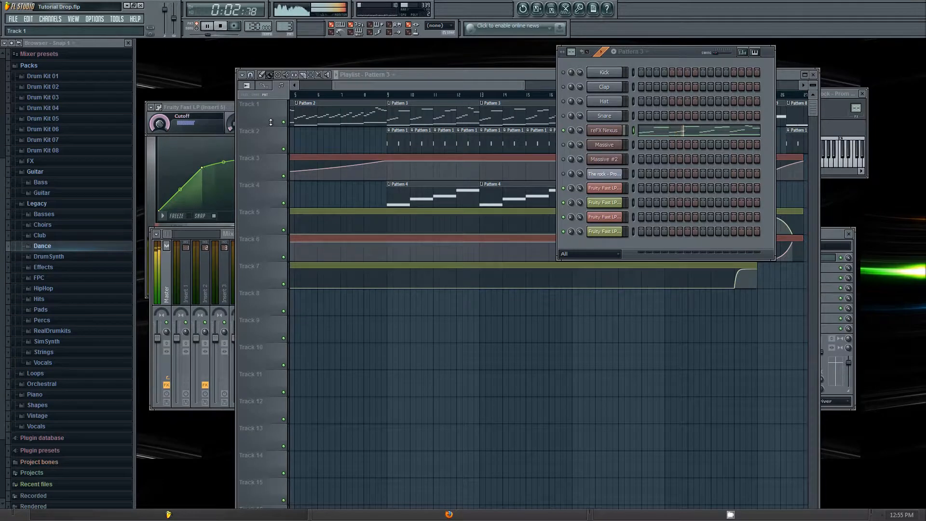
drag(447, 87, 470, 89)
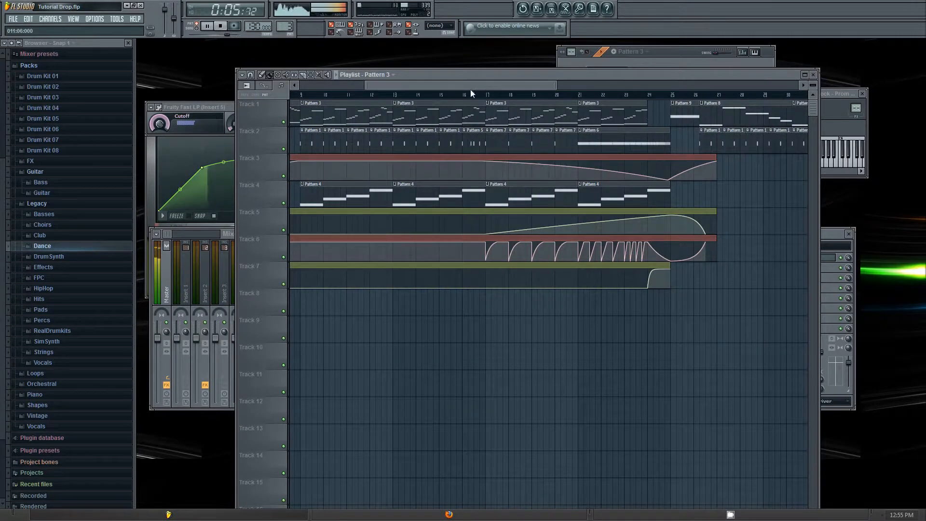
click(667, 53)
mouse_move(446, 83)
mouse_down()
mouse_move(459, 83)
mouse_move(429, 80)
mouse_up()
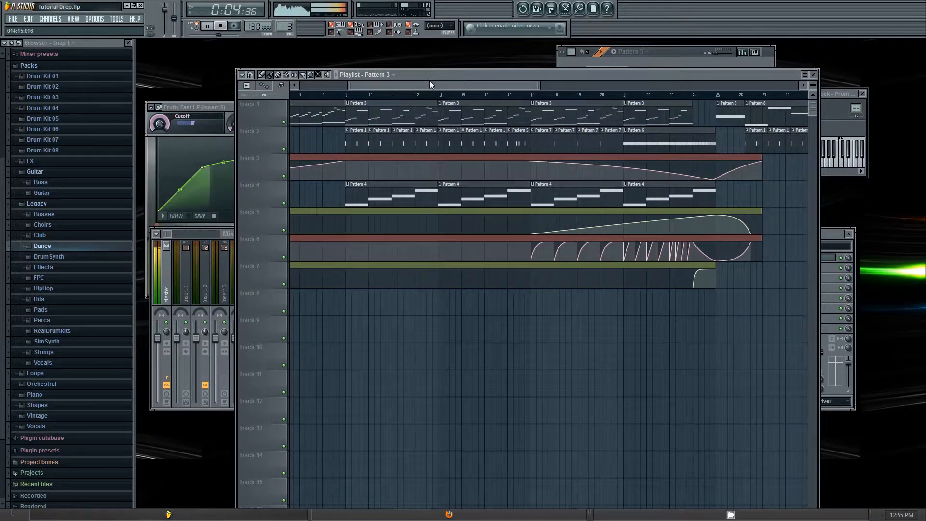
click(221, 26)
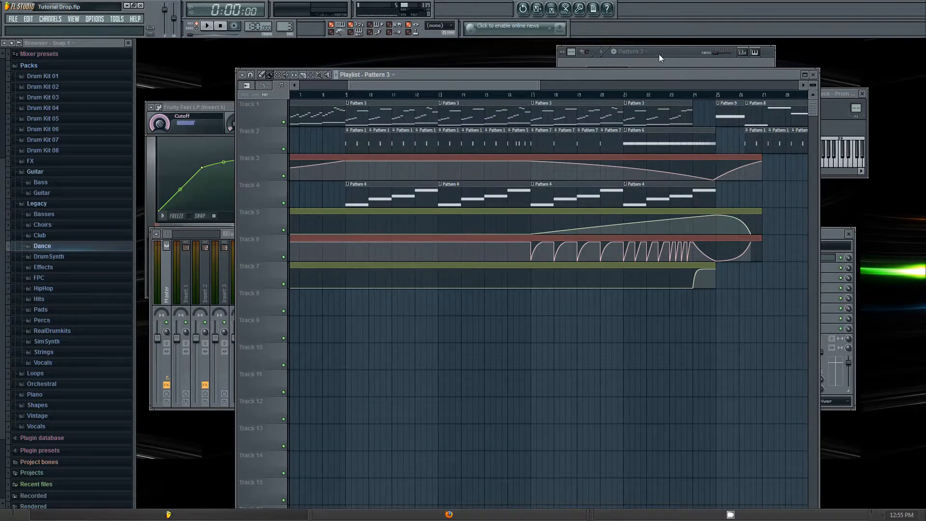
Select the first Pattern 1 clip on Track 2 and play its drum pattern with the kick, clap and snare unmuted, then stop
double_click(360, 132)
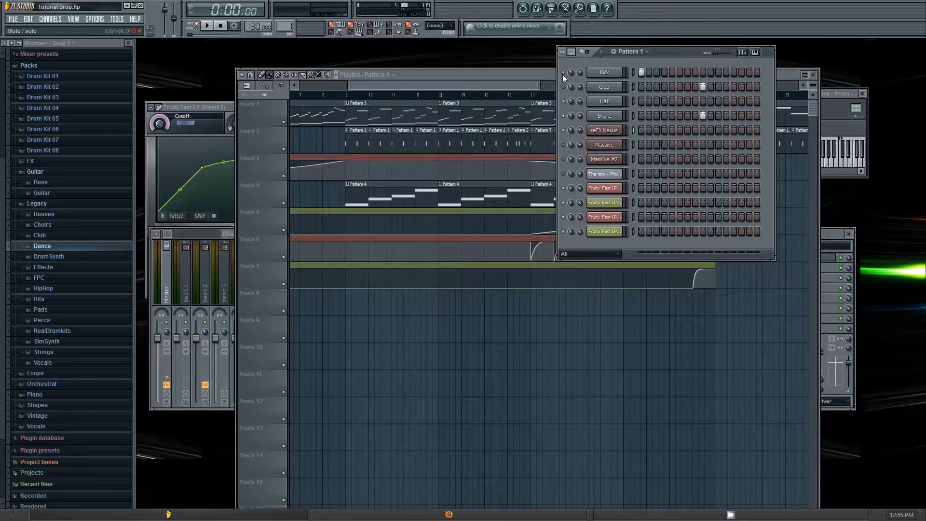
click(209, 24)
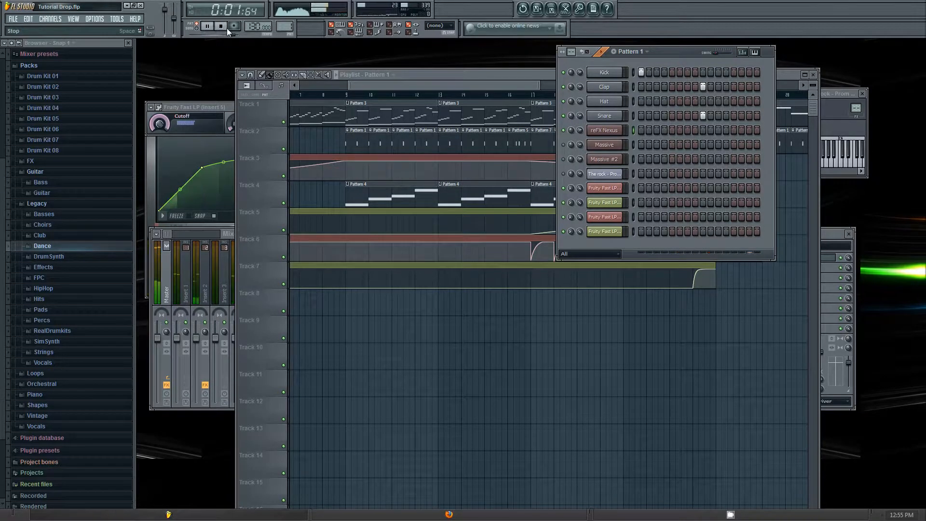
click(227, 28)
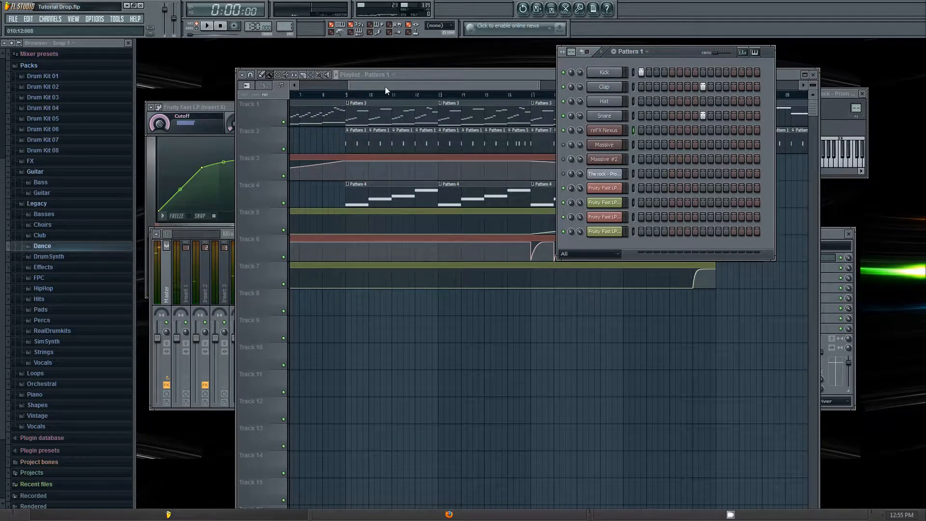
Open the first Pattern 4 clip on Track 4 in the piano roll and show its Massive notes from bar 1
mouse_move(392, 86)
mouse_down()
mouse_move(411, 86)
mouse_move(378, 86)
mouse_up()
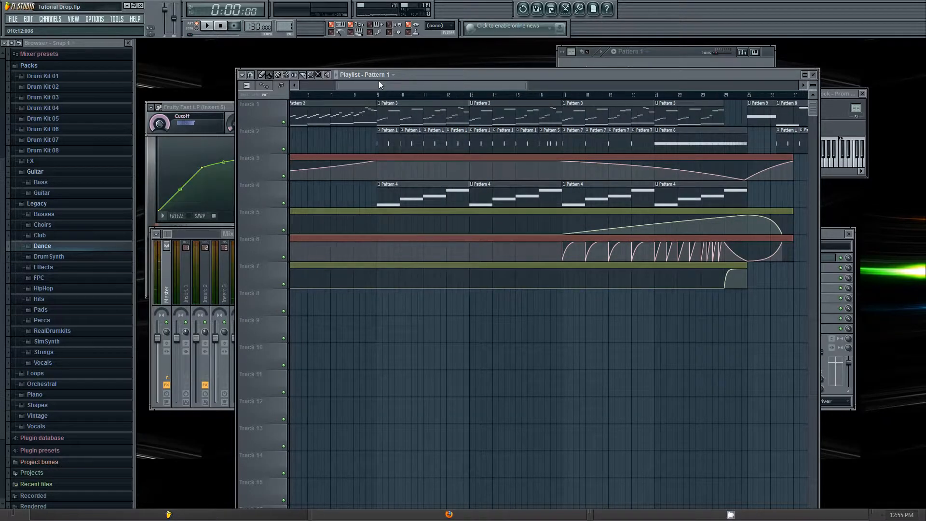
double_click(412, 186)
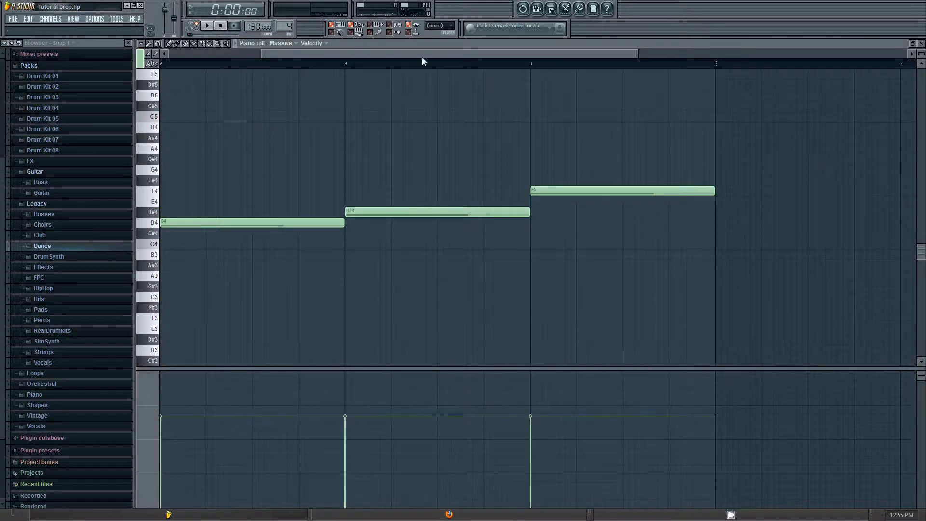
drag(423, 57, 225, 56)
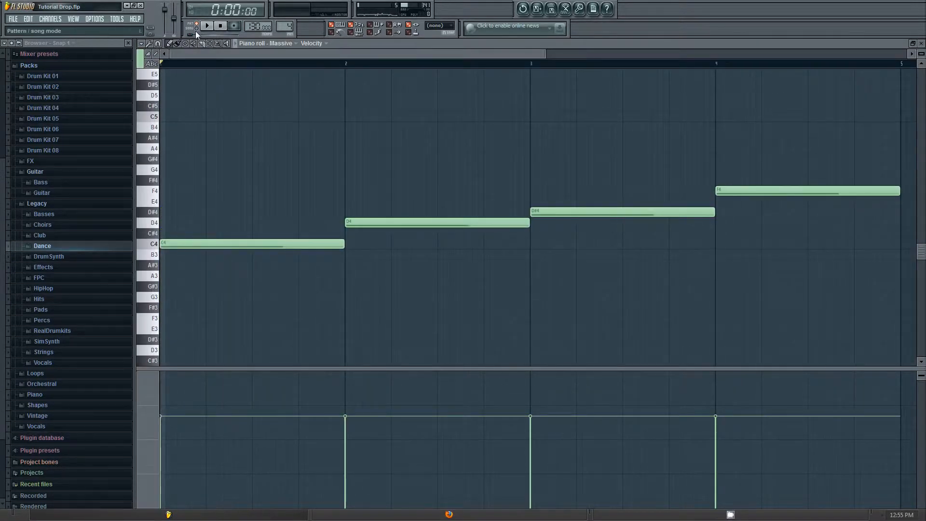
Close the Pattern 4 piano roll, unmute the Massive channel, and replay the pattern from its start before stopping playback
click(207, 26)
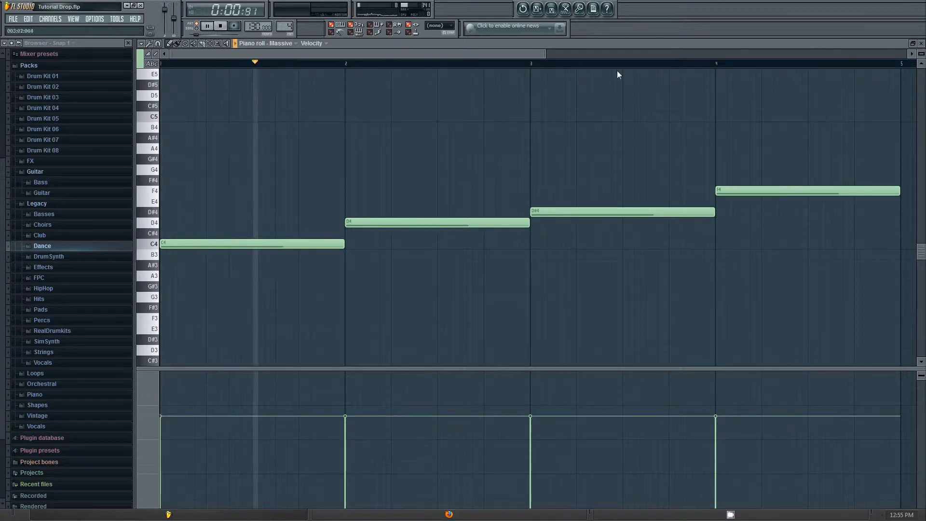
click(921, 43)
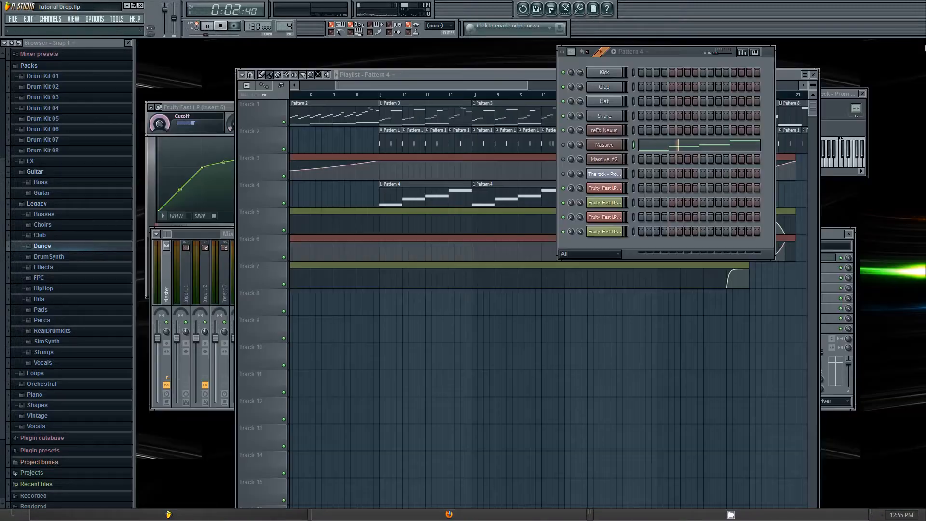
click(565, 145)
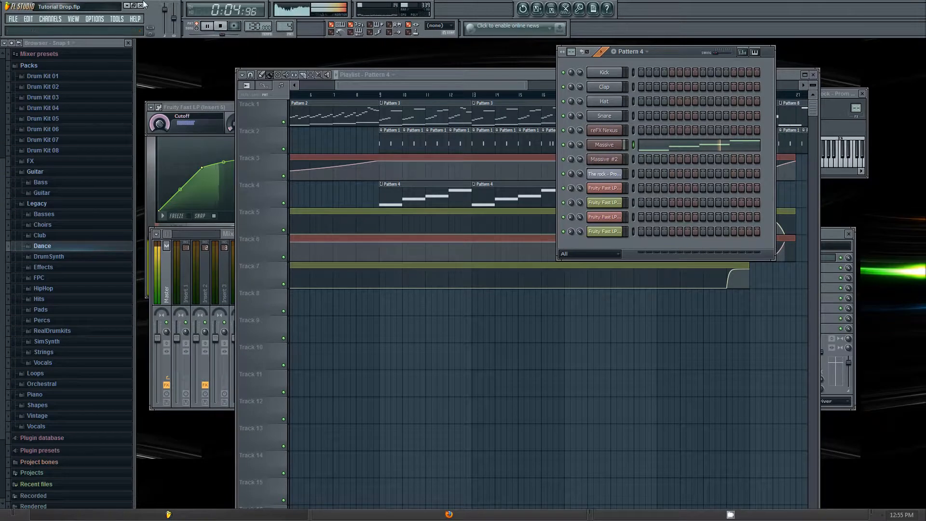
click(209, 26)
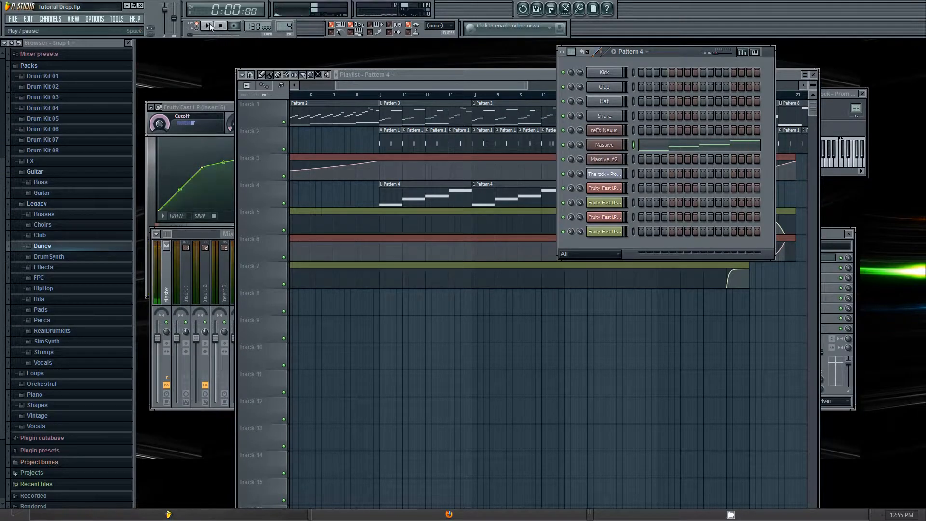
click(208, 26)
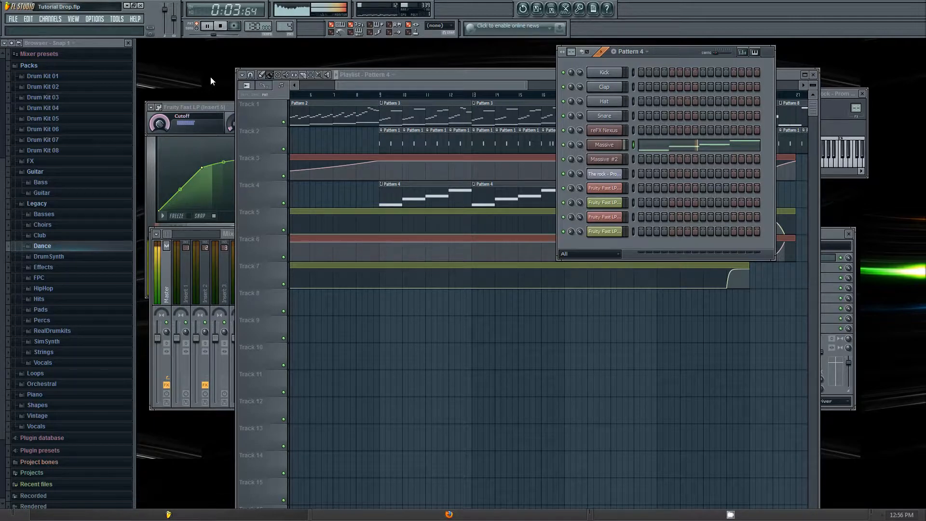
click(221, 26)
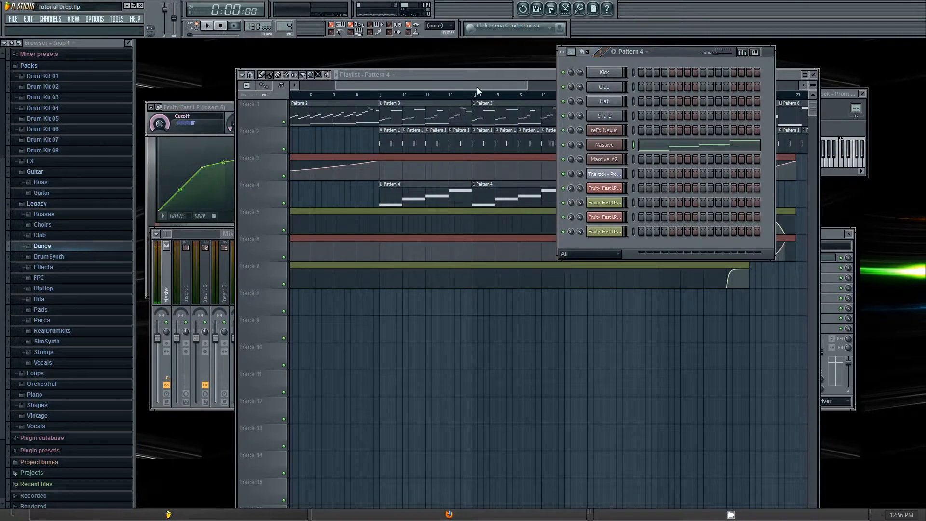
Open the Pattern 5 clip on Track 2 before bar 17, play its drum variation, and stop playback
drag(476, 87, 502, 84)
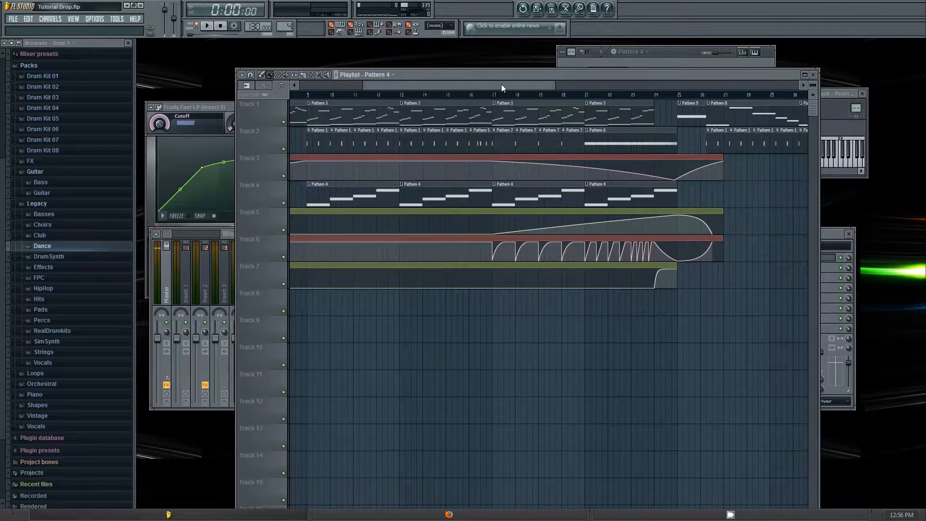
double_click(473, 128)
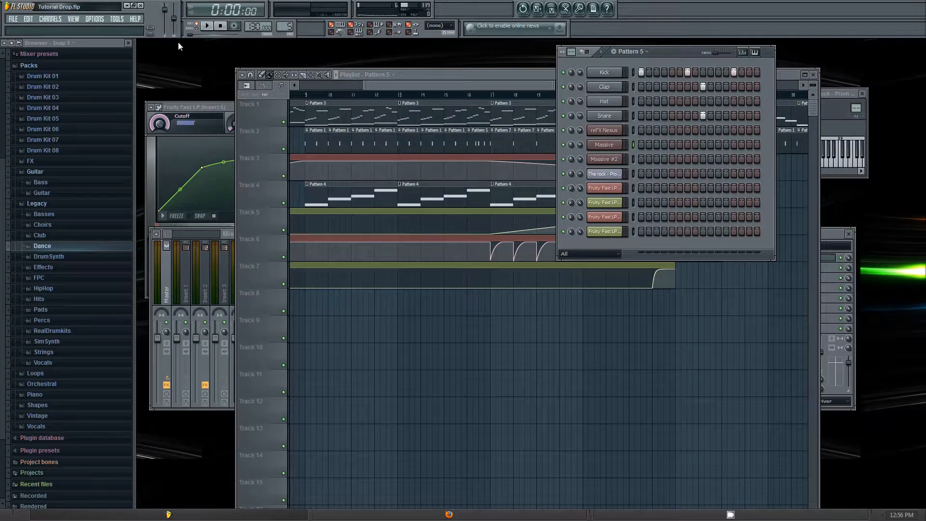
click(204, 25)
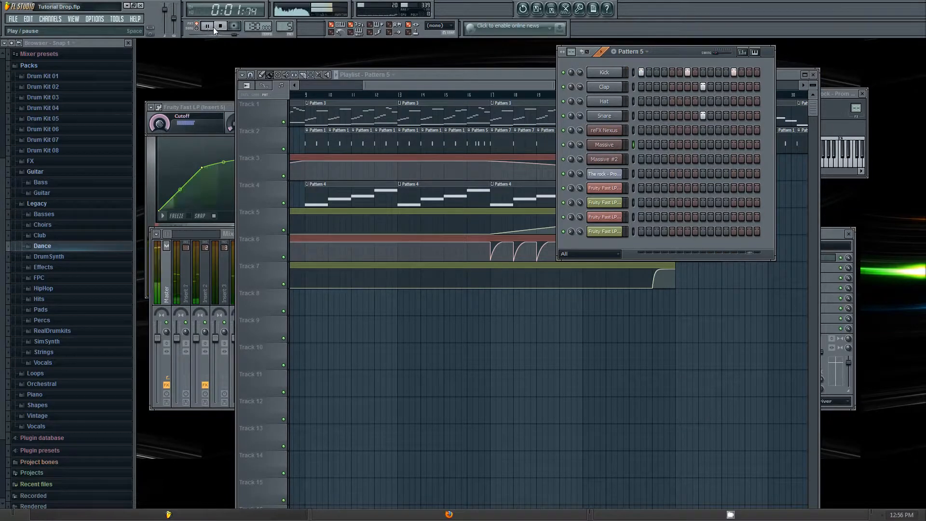
click(220, 26)
Switch back to a Pattern 1 clip on Track 2, play its drum beat for comparison, and stop playback
click(406, 136)
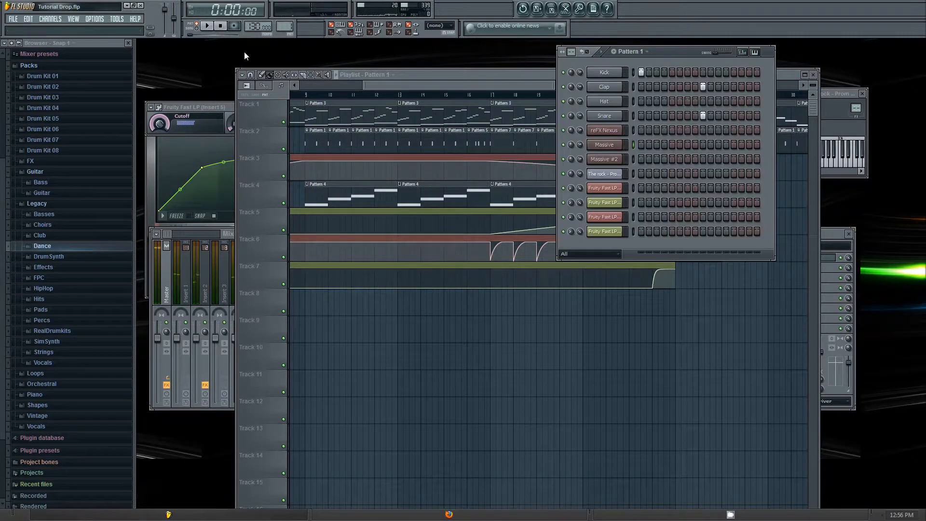
click(209, 26)
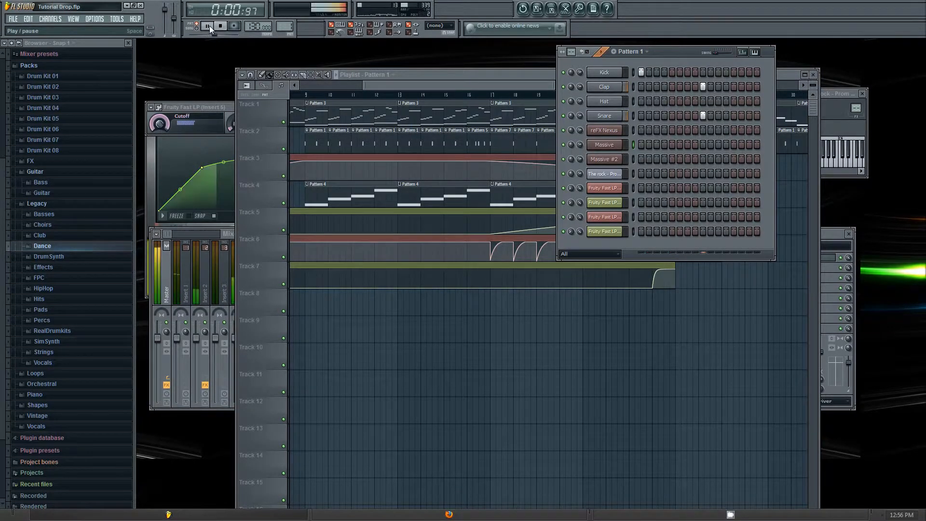
click(221, 25)
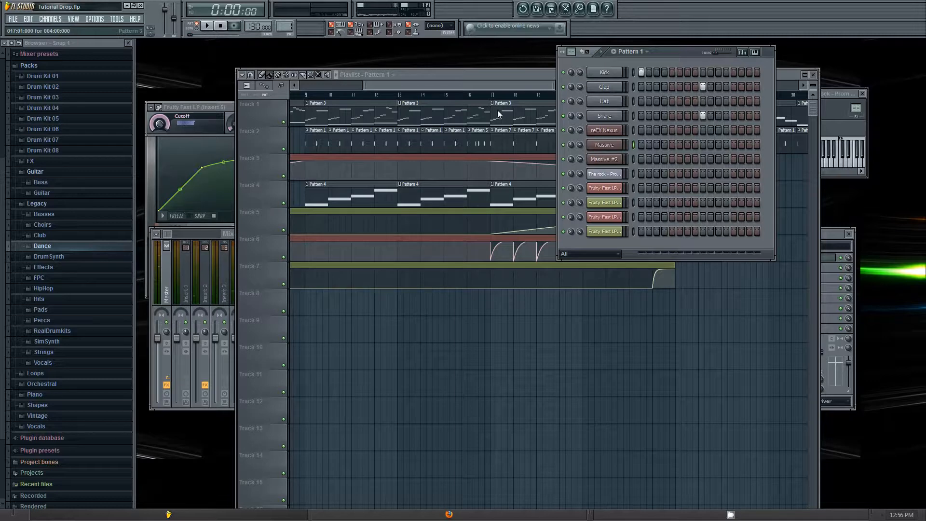
Open the first Pattern 7 clip on Track 2 at bar 17 to examine its kick steps, and return to the playlist
drag(485, 86, 513, 85)
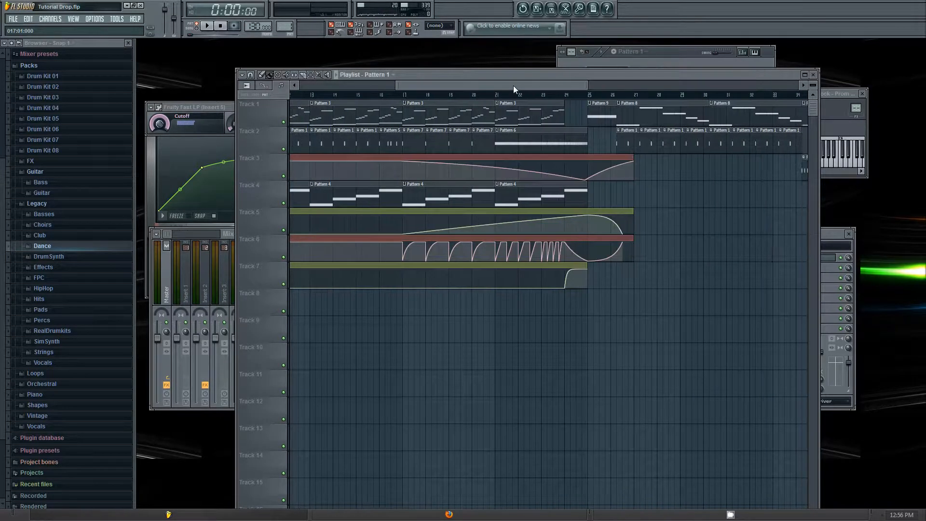
double_click(412, 130)
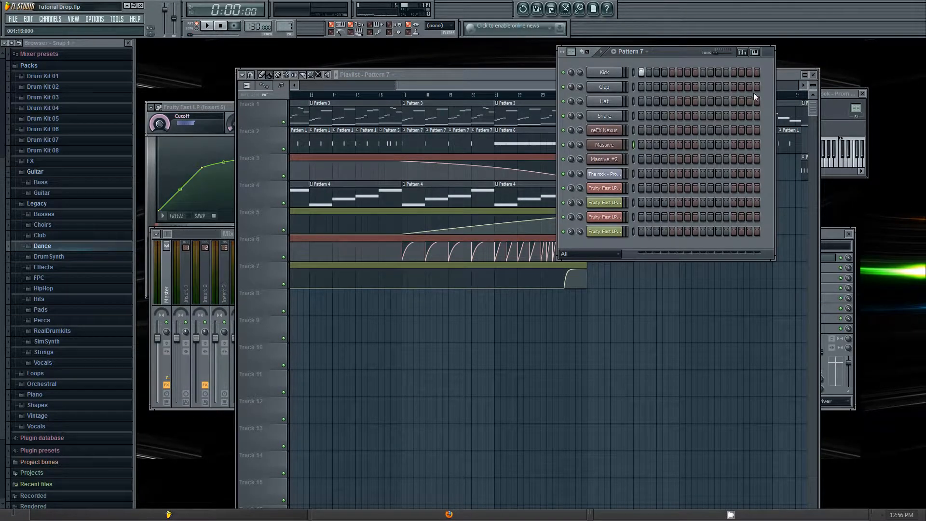
click(496, 72)
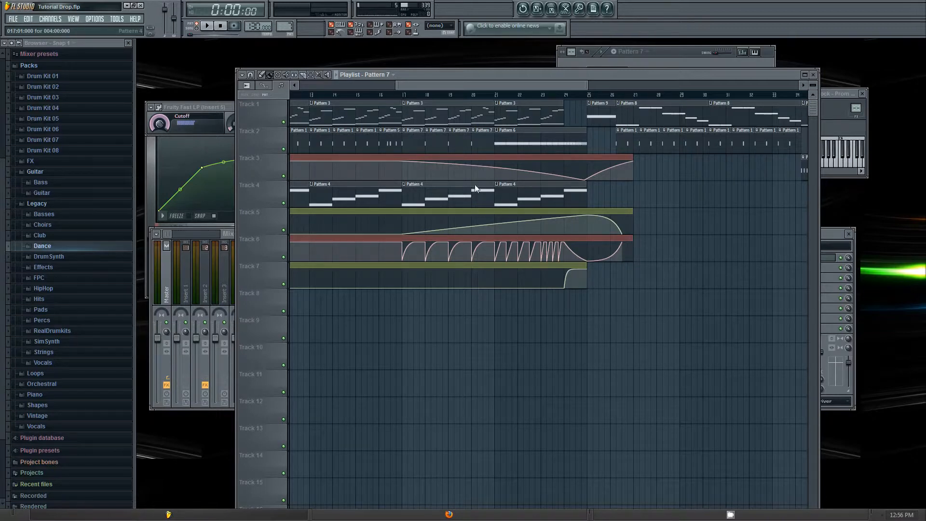
Play the arrangement from bar 17 with Pattern 7's drums, unmute the Massive channel during playback, and stop
click(705, 50)
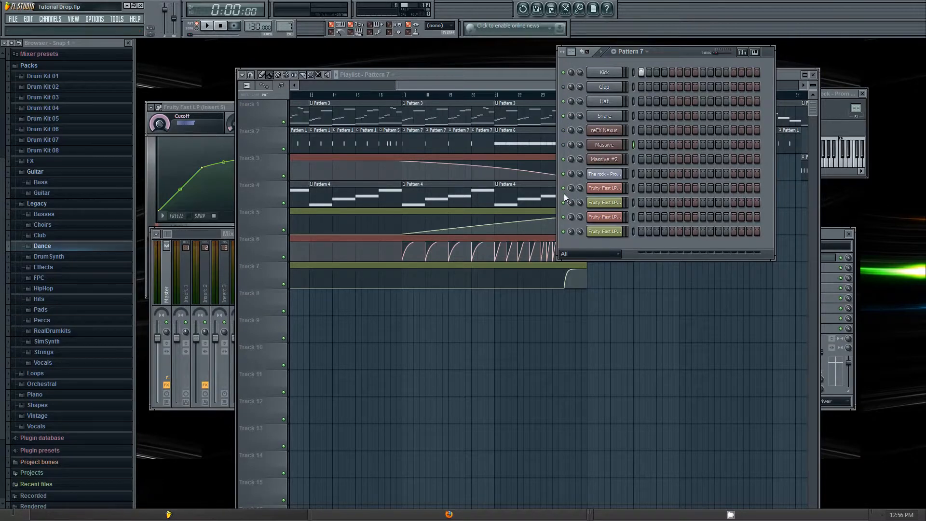
click(402, 95)
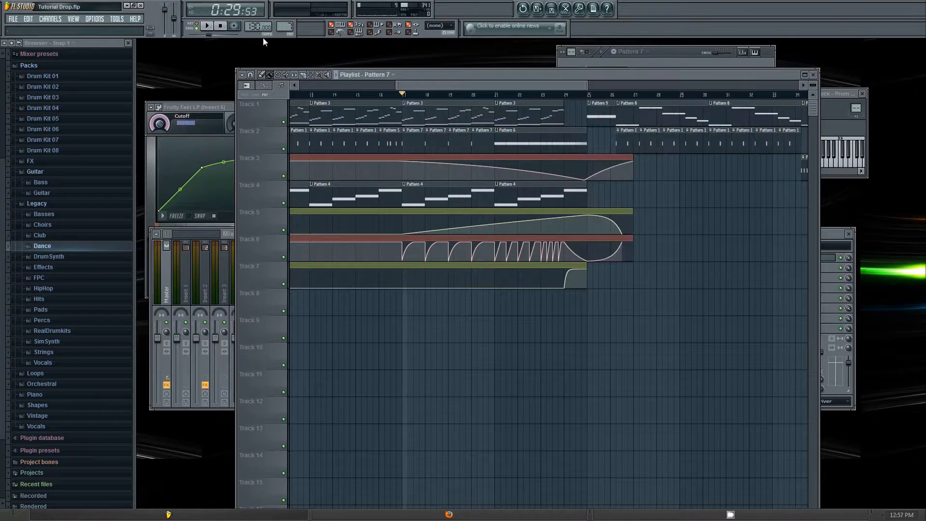
click(205, 24)
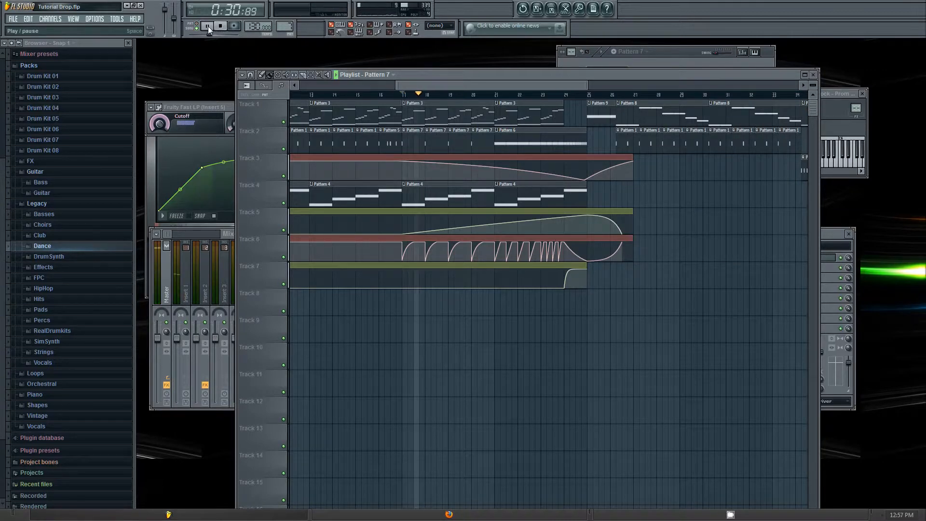
click(658, 57)
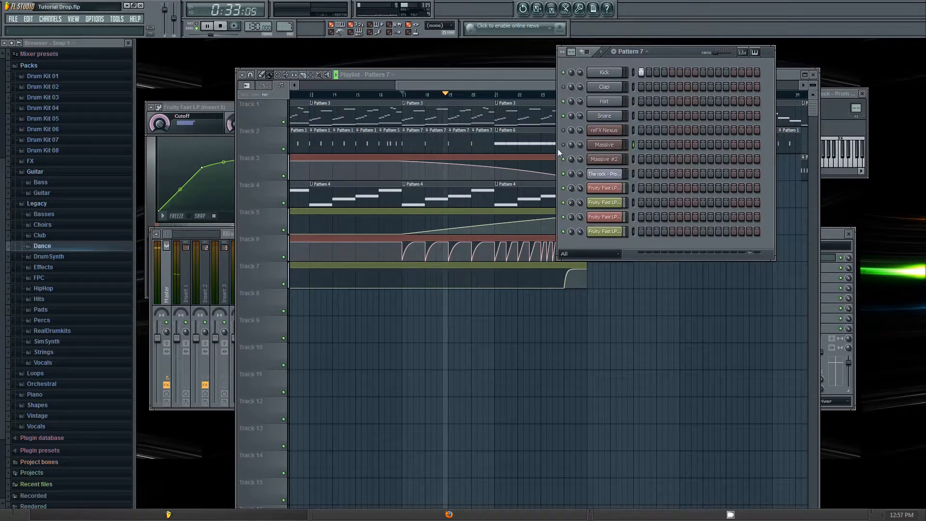
click(565, 147)
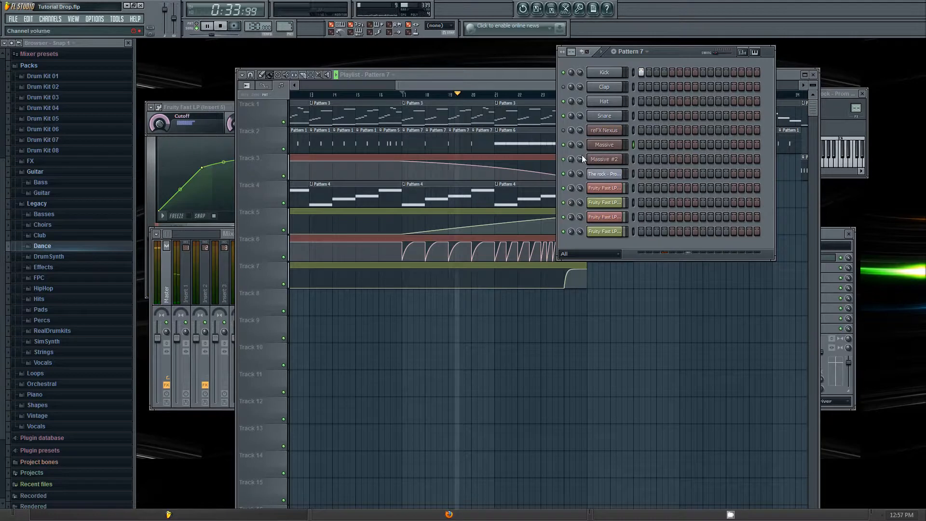
click(395, 98)
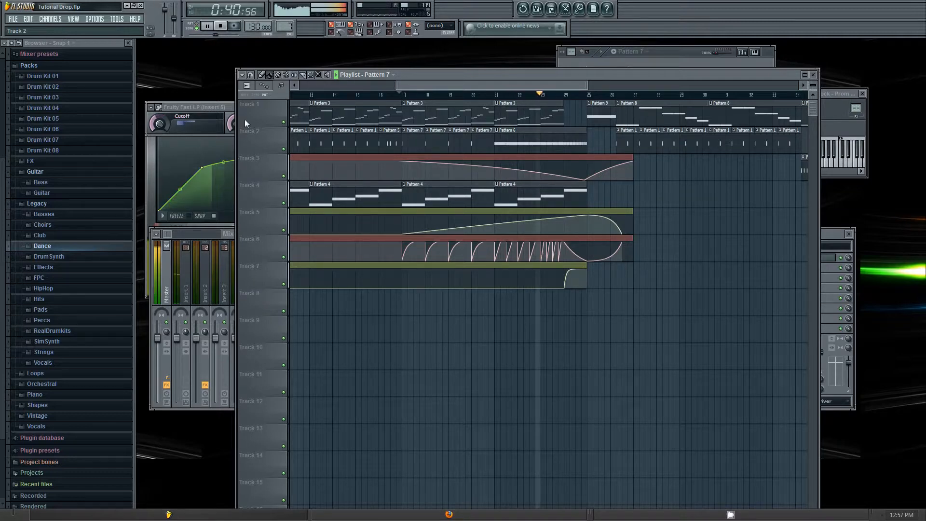
click(221, 26)
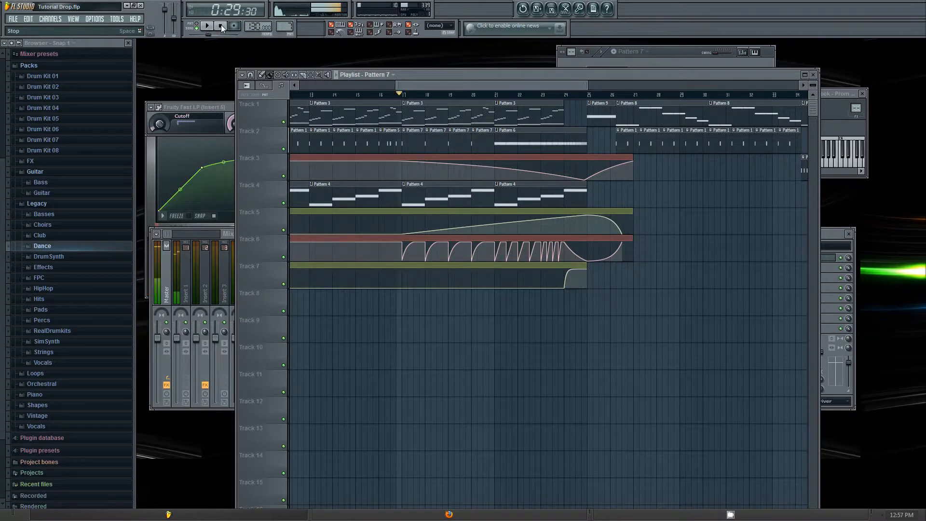
Open the Massive instrument of the Massive channel and examine its effect chain on mixer Insert 6
mouse_move(439, 244)
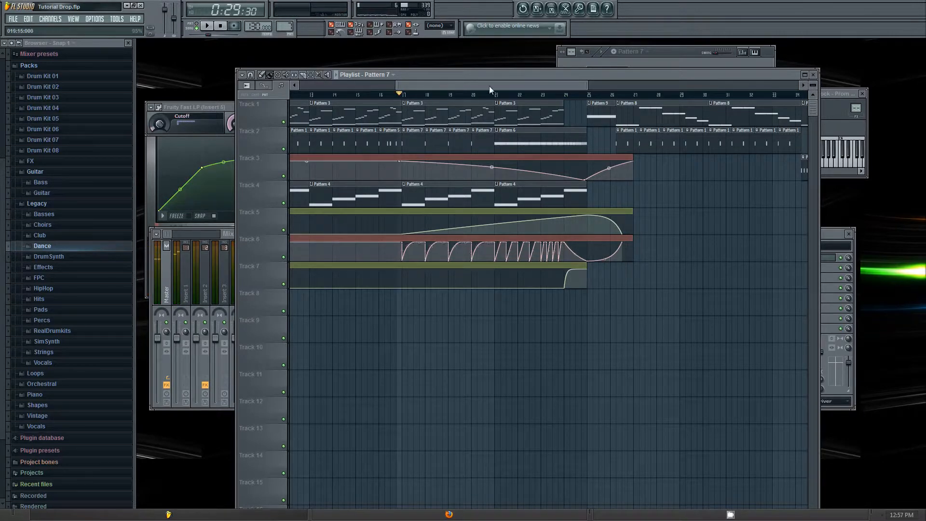
drag(446, 84, 319, 82)
mouse_move(340, 241)
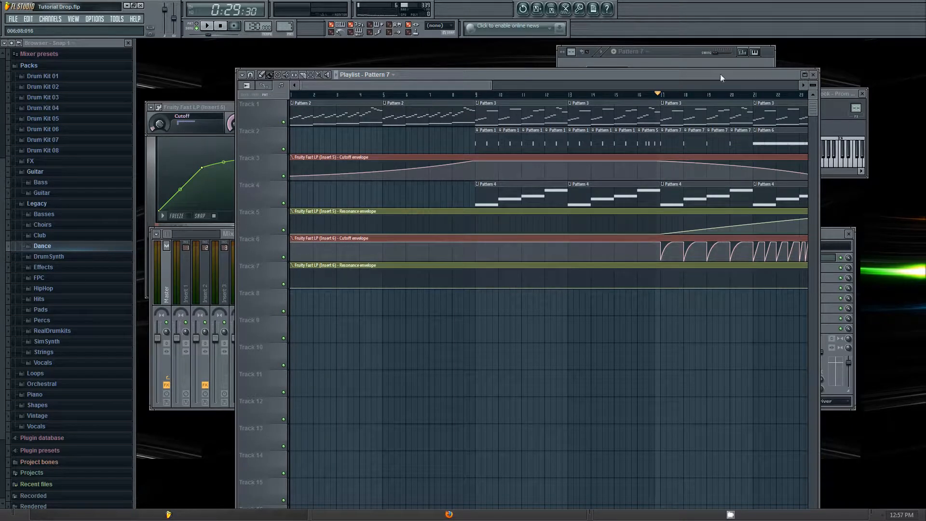
click(679, 61)
click(601, 143)
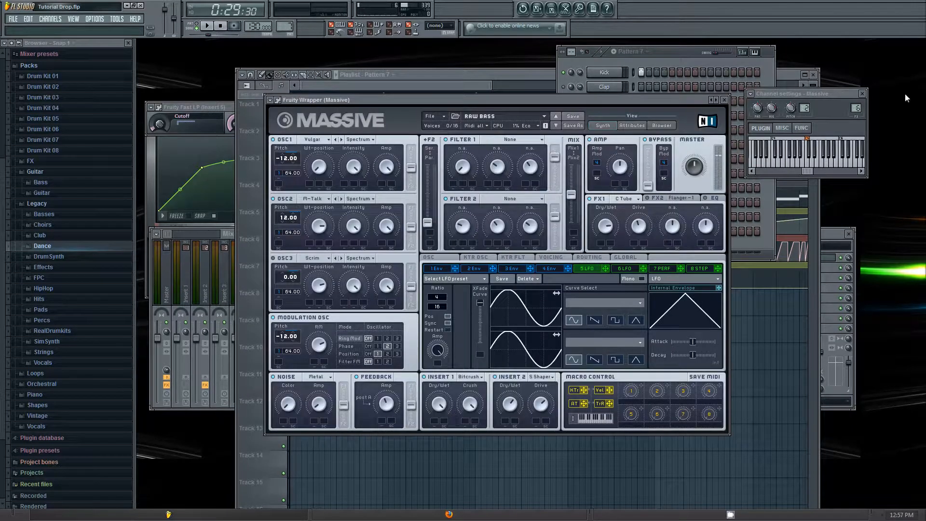
click(834, 236)
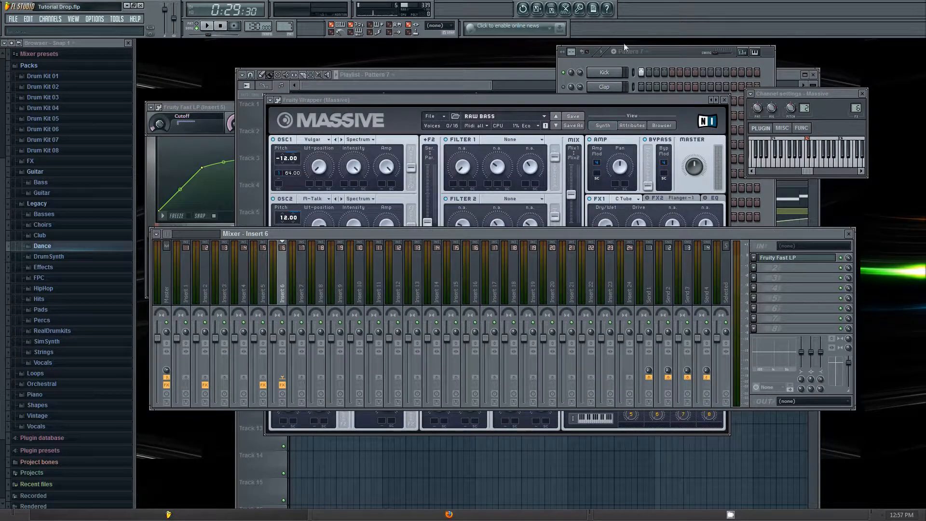
Return to the playlist, play from bar 17, and select the Insert 6 Fruity Fast LP Cutoff automation clip on Track 6
click(435, 73)
drag(443, 89, 525, 106)
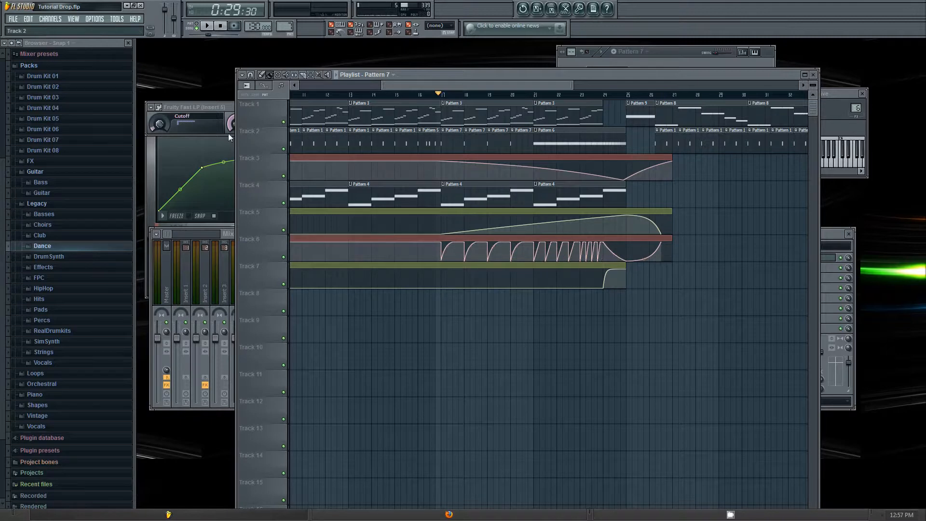
click(215, 111)
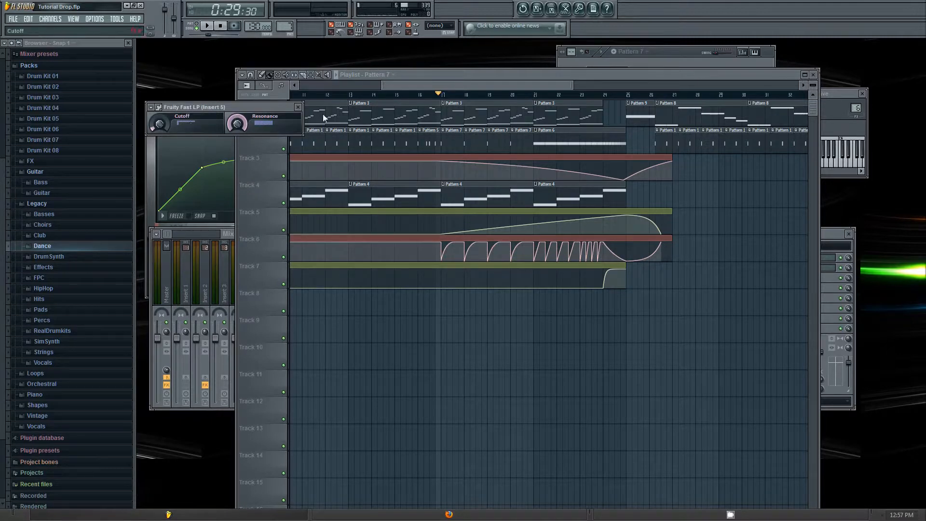
click(441, 100)
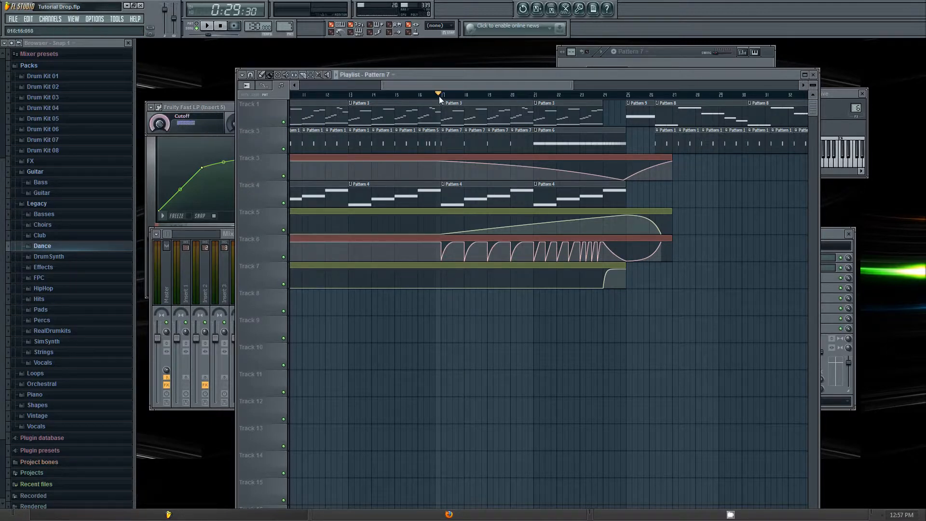
click(206, 26)
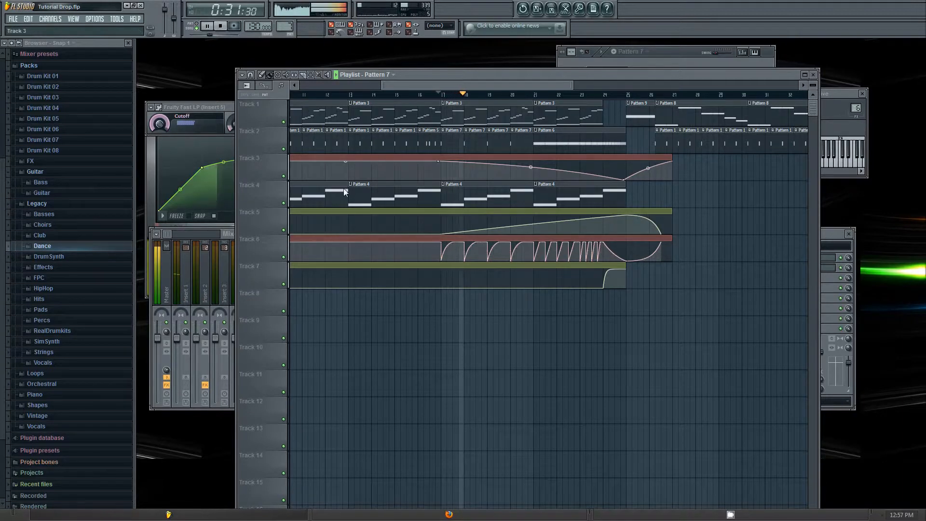
click(478, 238)
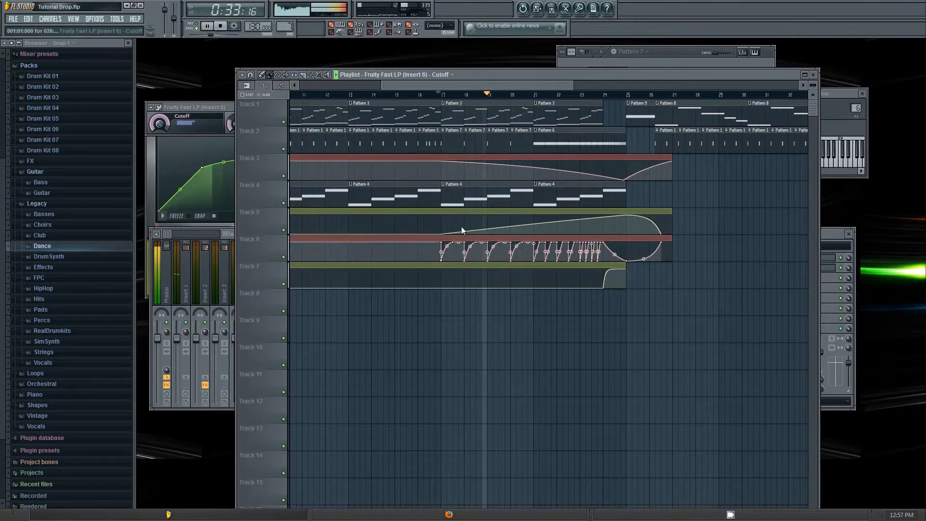
Open the Fruity Fast LP effects of mixer Insert 5 and Insert 6 during playback, and stop the song
click(829, 233)
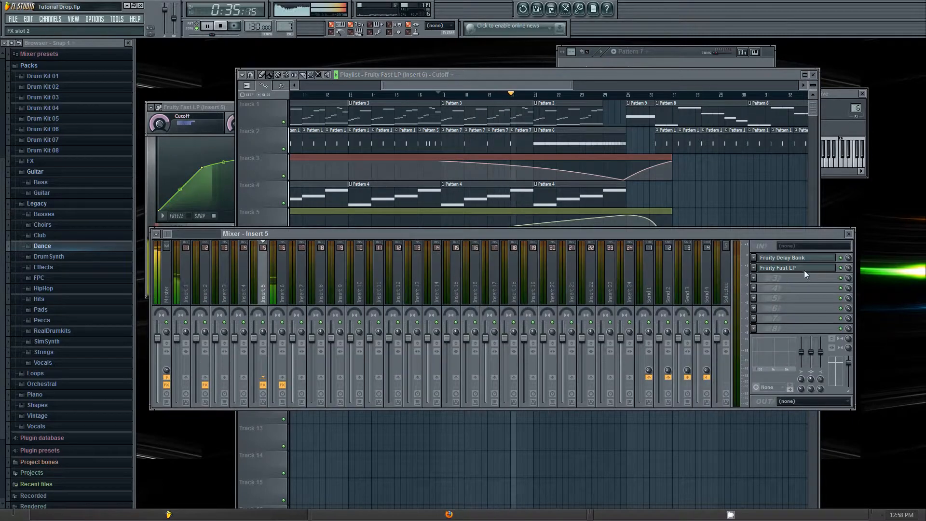
click(804, 269)
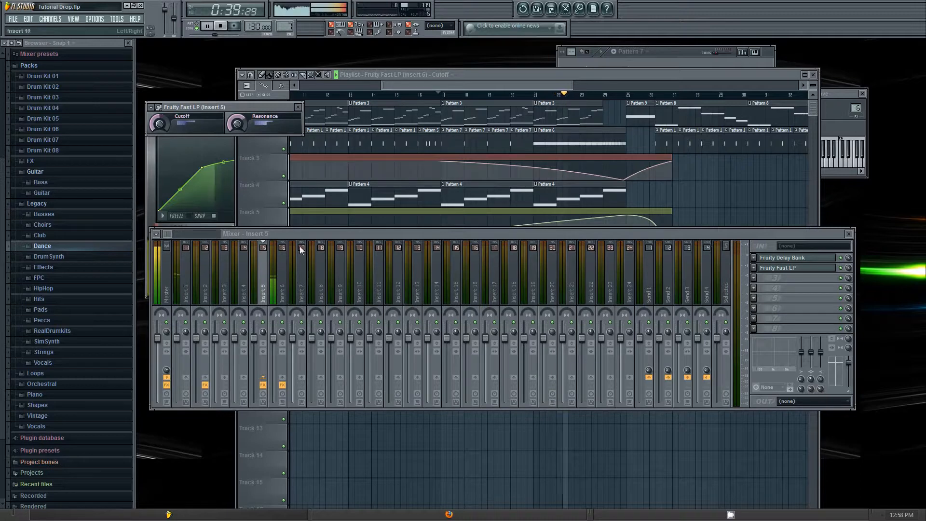
click(283, 270)
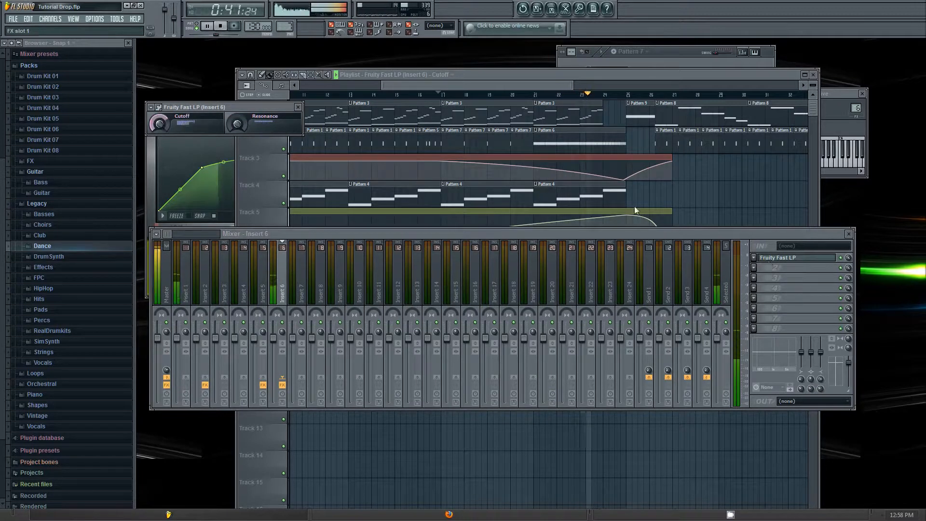
click(220, 27)
Move the Insert 6 Fruity Fast LP window above the playlist, replay the section to watch its automated knobs, and stop
drag(255, 107, 387, 54)
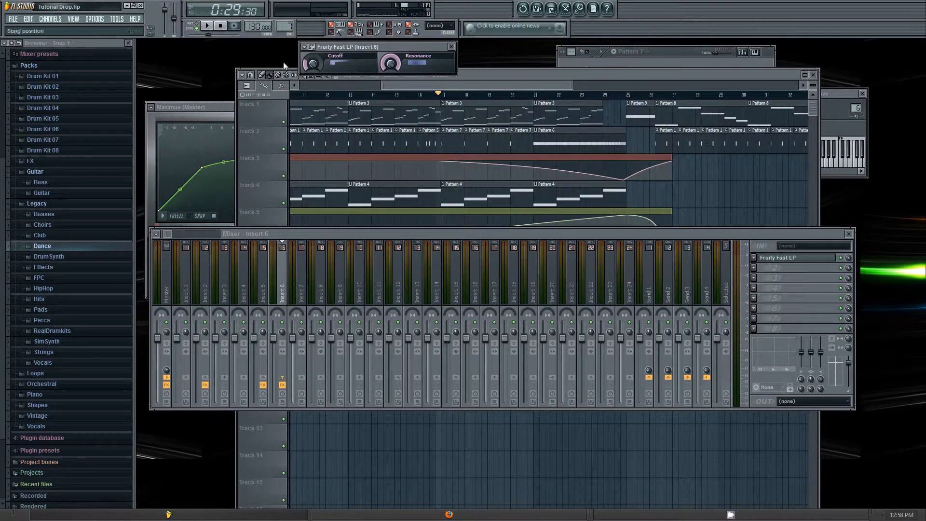
click(206, 26)
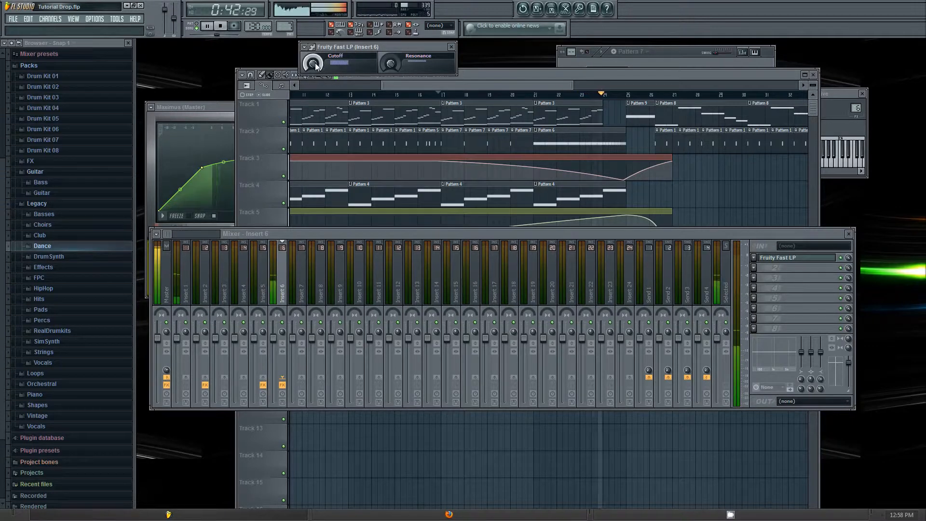
click(223, 29)
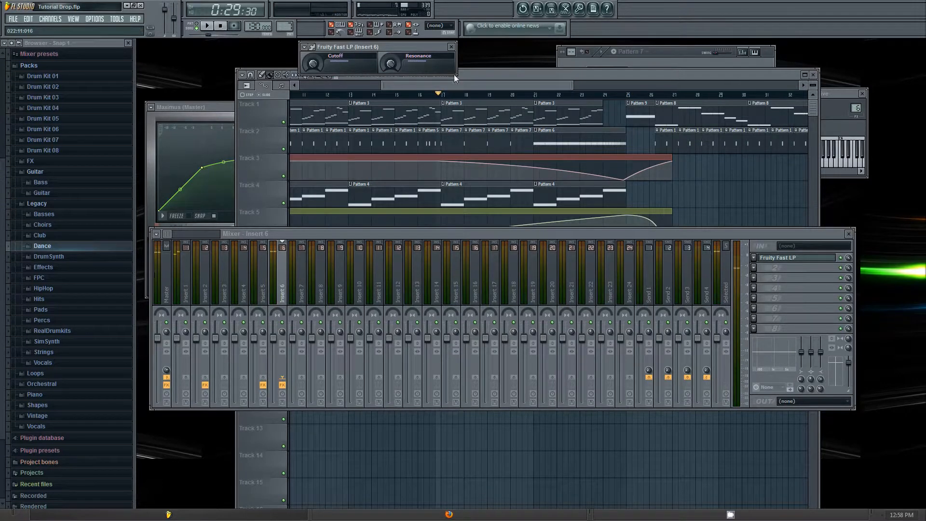
Examine the shortened Pattern 3 clip and the gap after it on Track 1 between bars 24 and 25
click(477, 74)
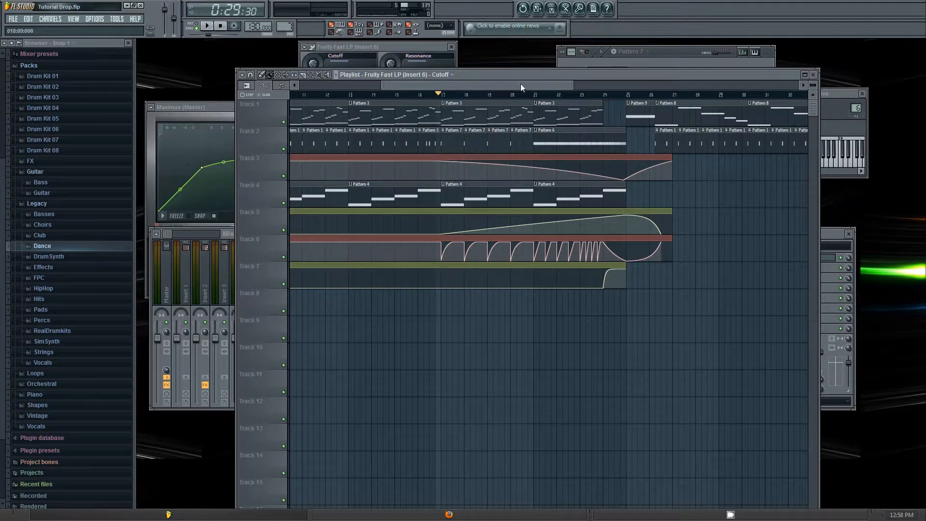
drag(520, 83, 554, 101)
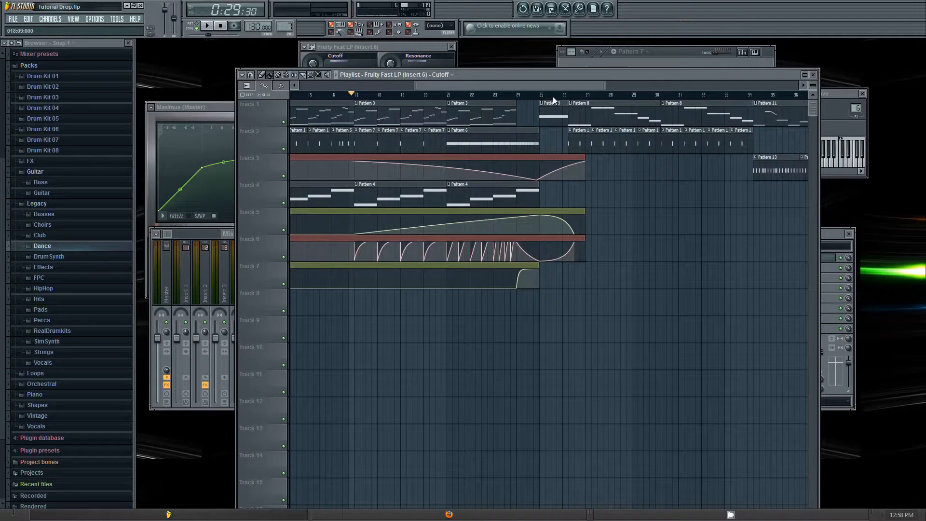
drag(552, 97, 528, 120)
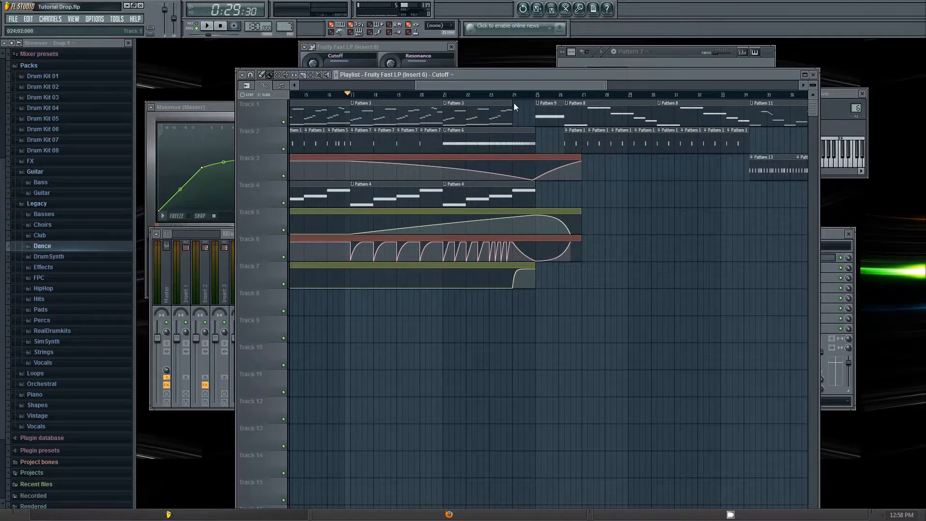
drag(512, 106, 537, 107)
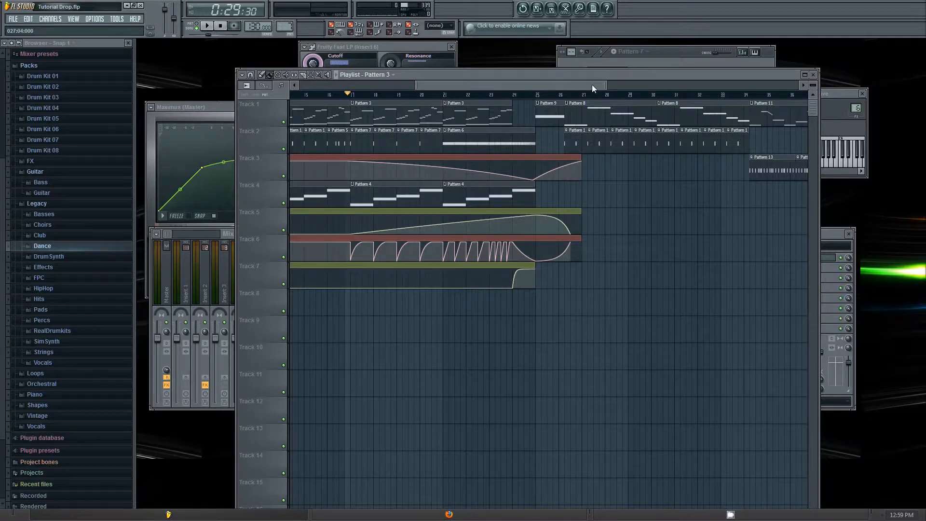
Open the Pattern 8 clip on Track 1 to examine its Massive #2 notes, and return to the playlist
drag(592, 85, 650, 85)
double_click(438, 103)
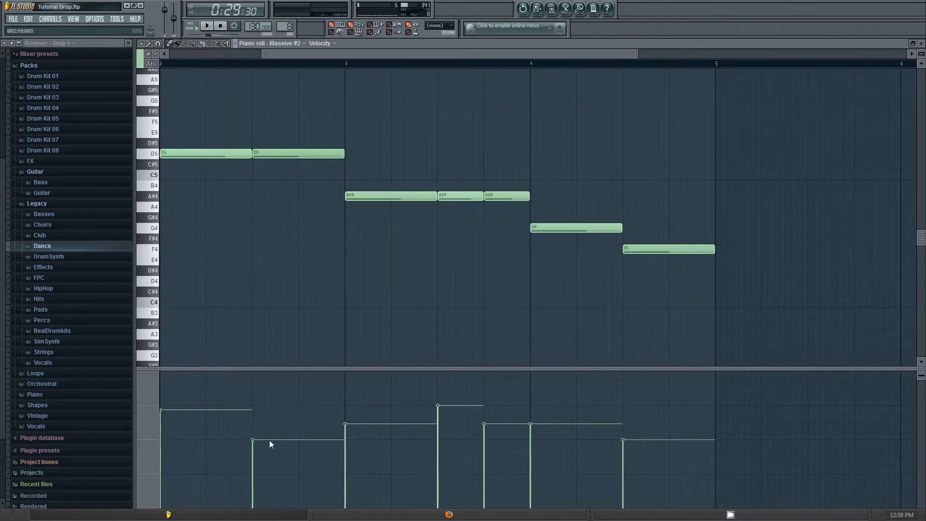
click(921, 43)
click(500, 75)
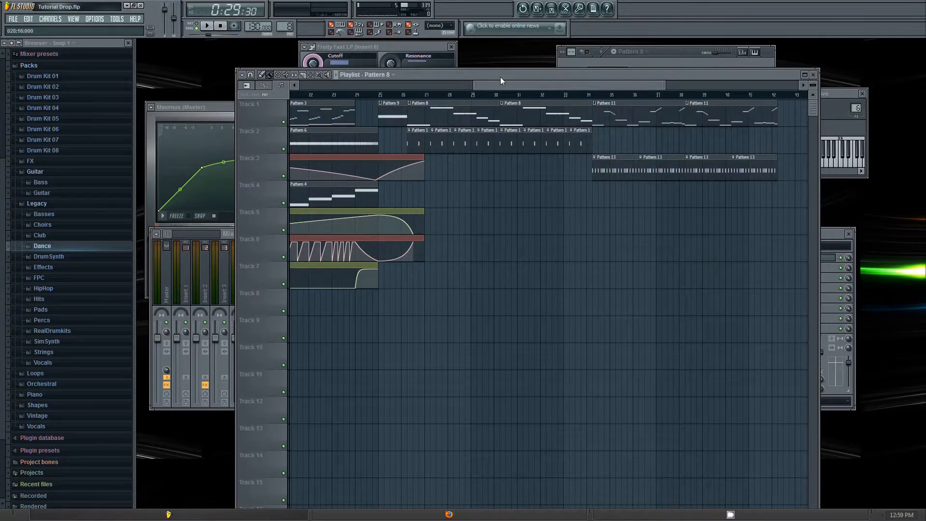
Show the automation clip option for the Insert 6 Fruity Fast LP Cutoff knob, and dismiss it without creating a clip
drag(501, 81, 535, 81)
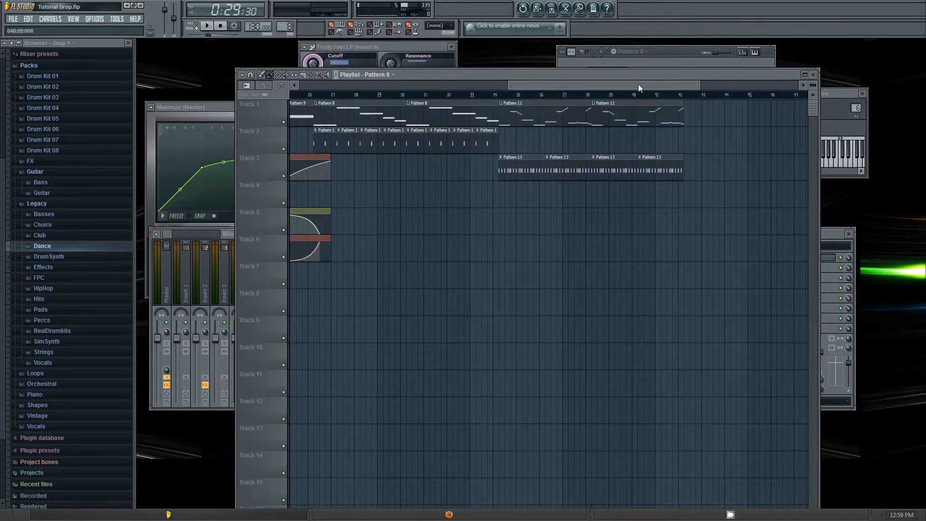
drag(639, 84, 491, 96)
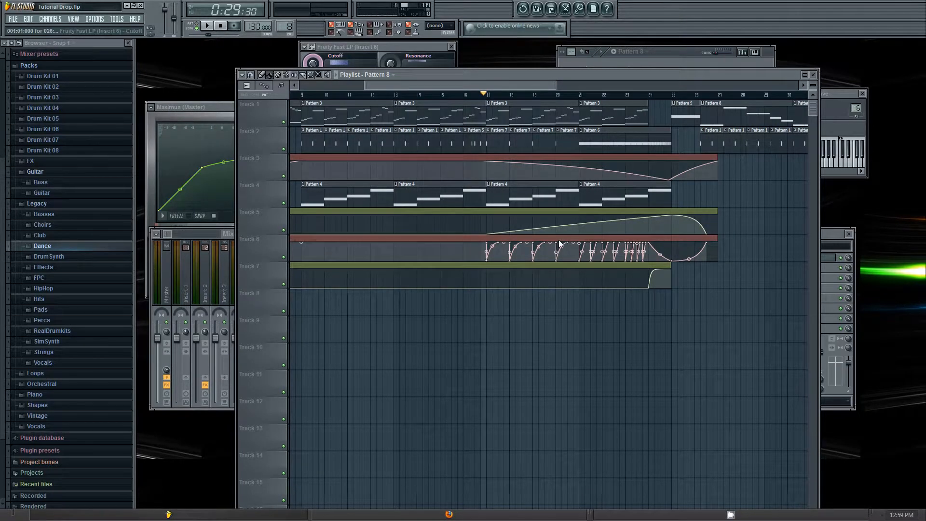
right_click(313, 65)
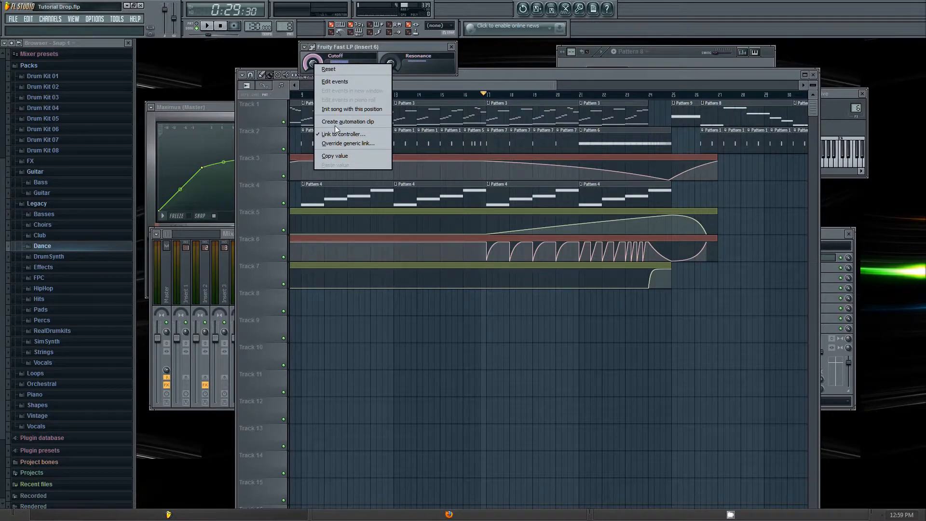
click(499, 73)
Examine the cutoff and resonance automation clips on Tracks 3 and 5 to 7 from the song's start through the build-up
drag(506, 82, 398, 82)
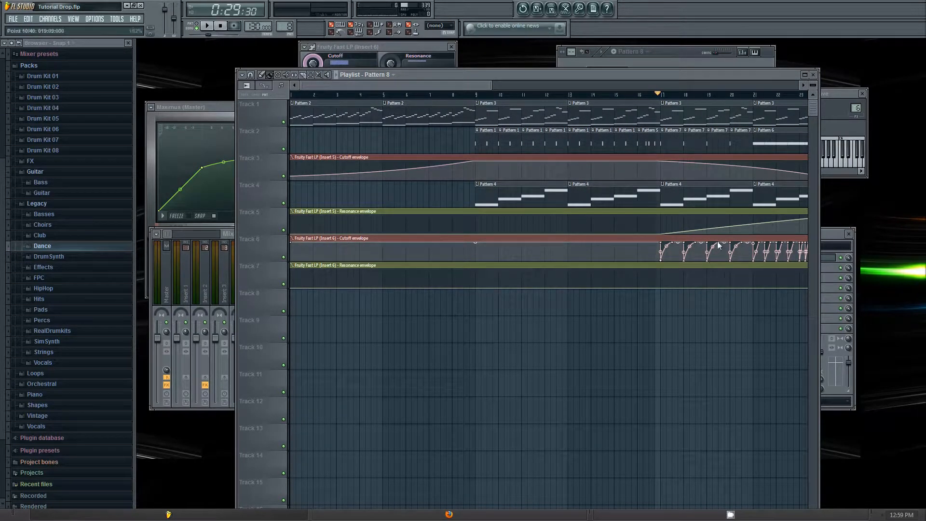
drag(461, 85, 559, 146)
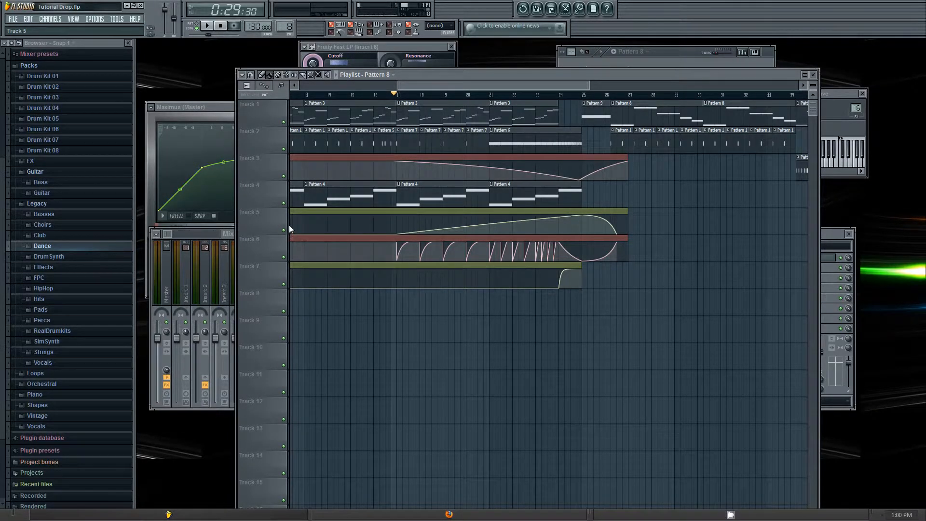
drag(452, 83, 414, 88)
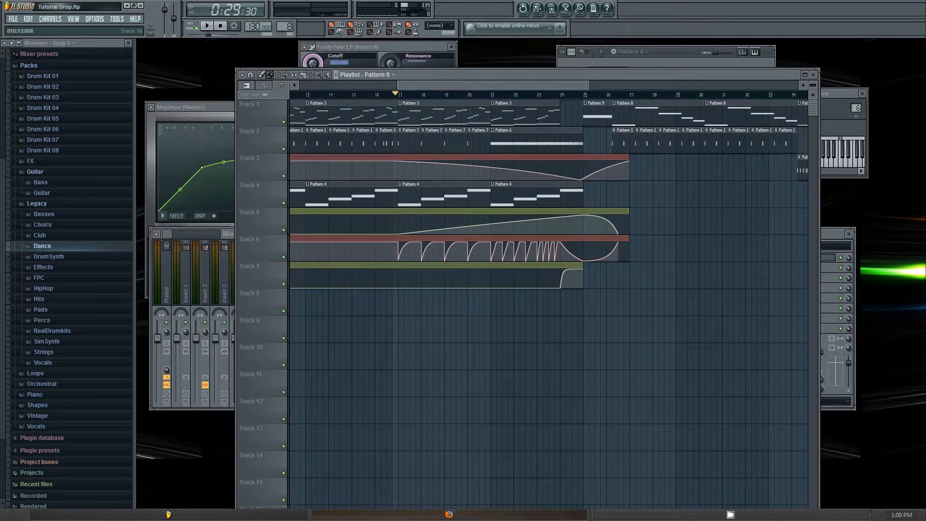
Switch to Firefox to show the Newgrounds profile page
mouse_move(415, 514)
click(404, 449)
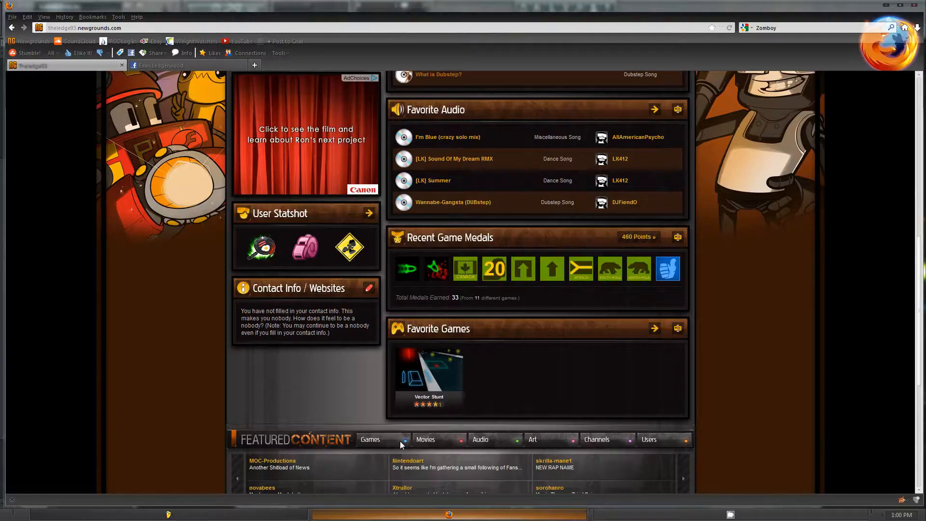
Look over the Newgrounds profile page from the header down to its latest audio submissions and favorite audio, and leave the browser
scroll(280, 217, up, 10)
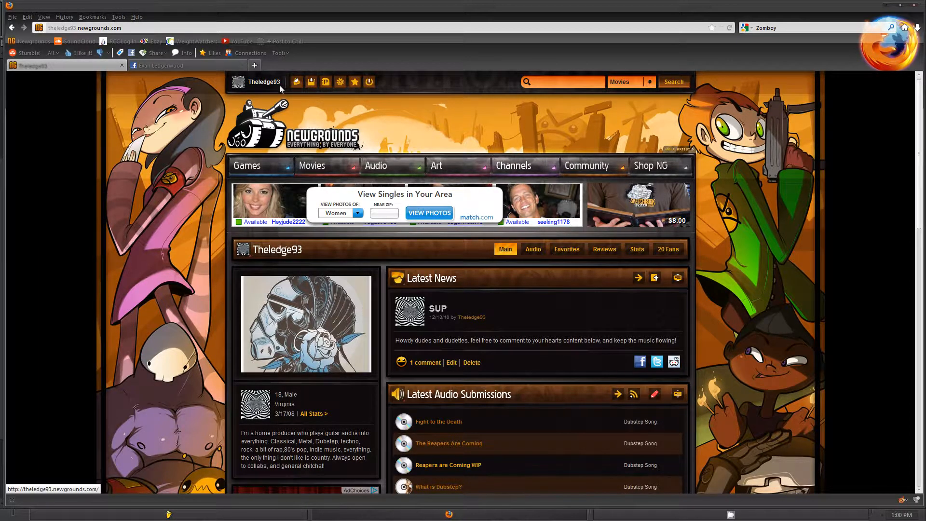
scroll(296, 230, down, 2)
scroll(297, 230, down, 1)
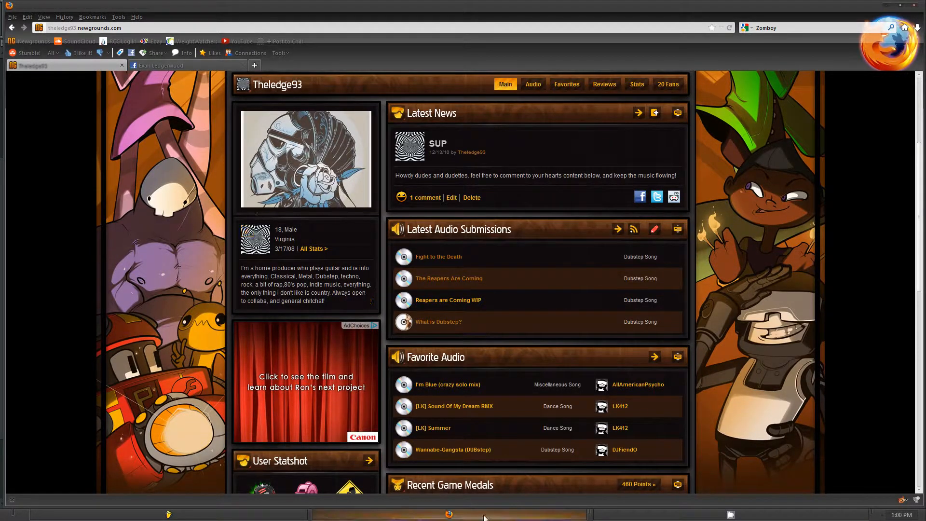
mouse_move(729, 512)
click(657, 459)
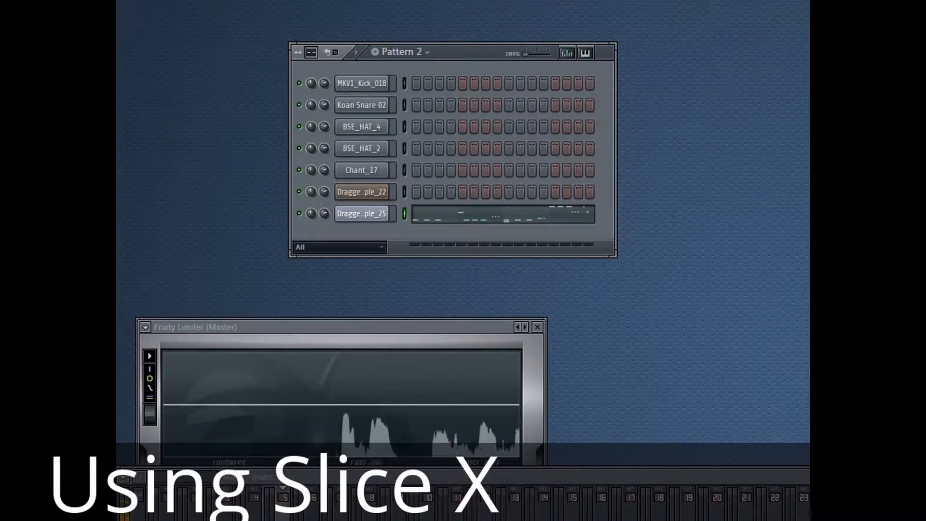
Open the Dragged sample_22 channel's Fruity Granulizer settings in Pattern 2, and return to the Dragged sample_25 channel
click(378, 193)
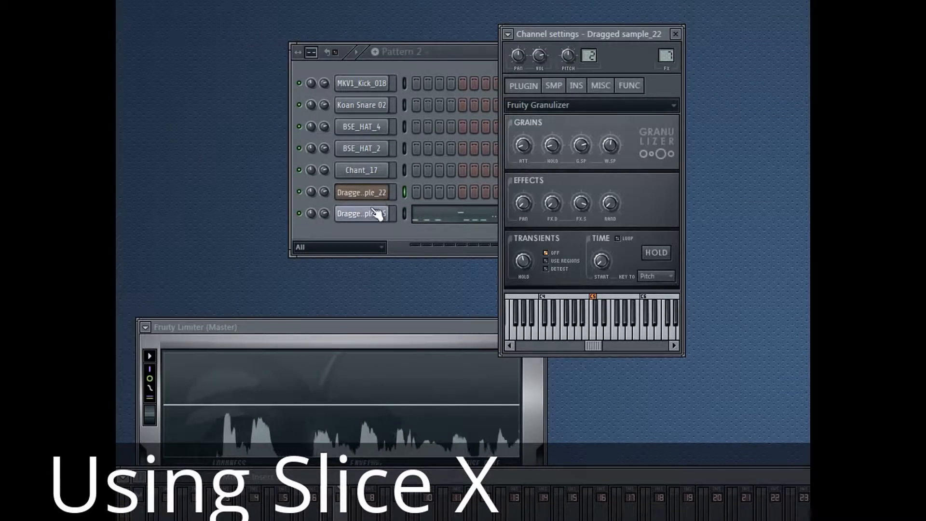
click(373, 214)
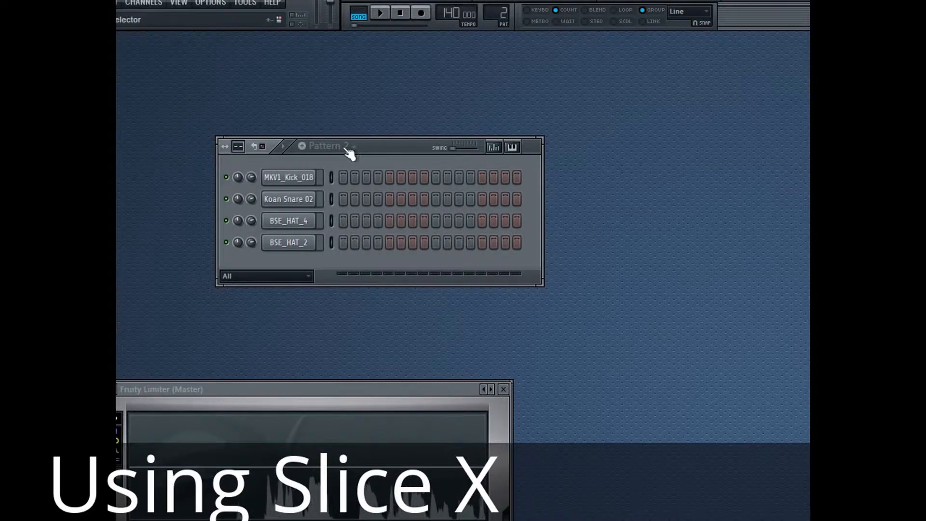
Switch to Pattern 1 and play its kick, snare and hat beat, stopping playback after listening
click(350, 153)
click(339, 166)
click(382, 18)
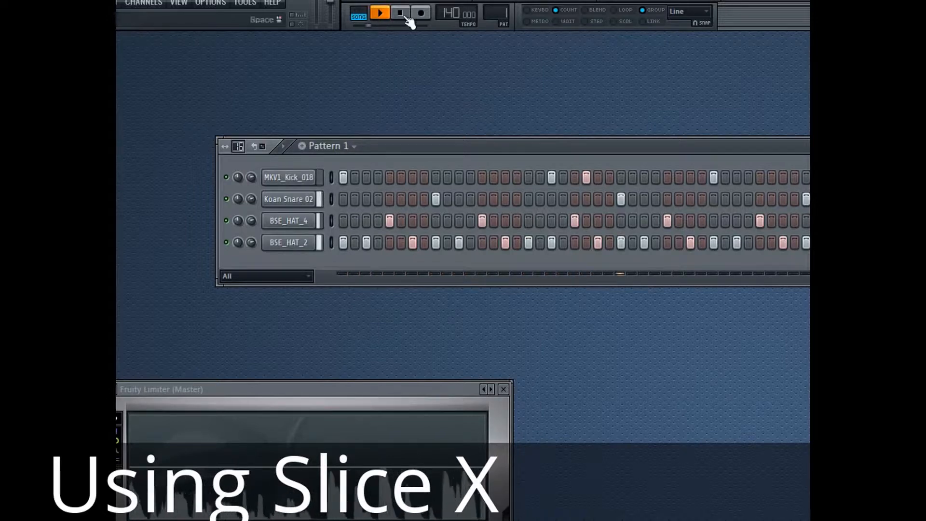
click(406, 15)
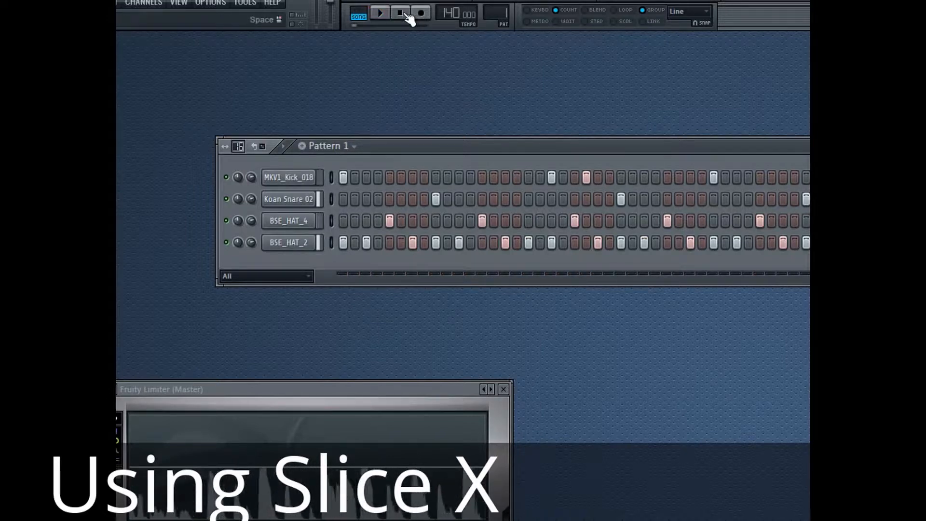
Add the Chant_17 sample as a channel, and preview it from its channel settings in Pattern 2
drag(174, 17, 140, 17)
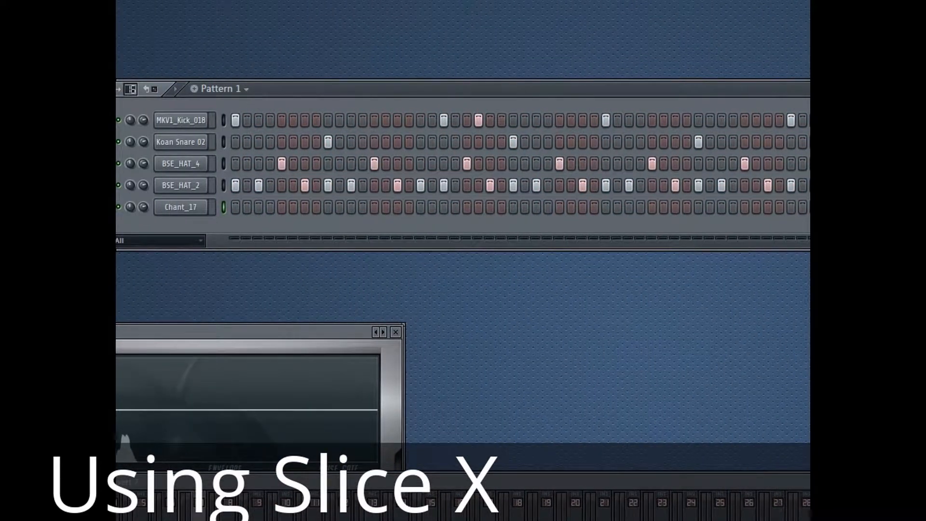
key(KP_Add)
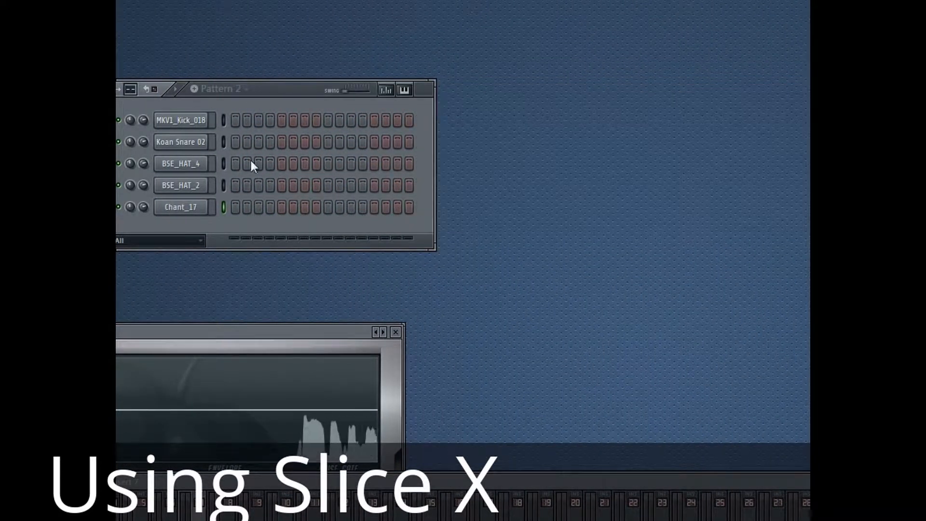
click(182, 209)
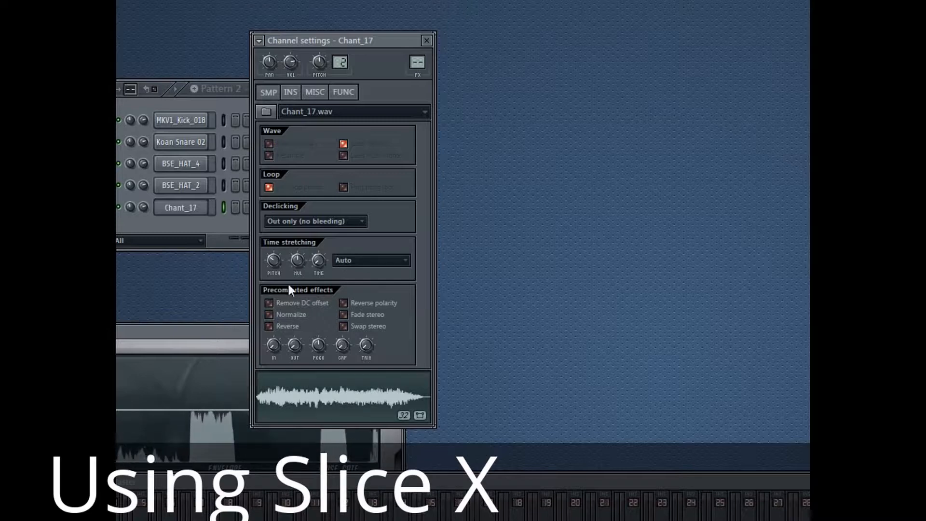
click(319, 397)
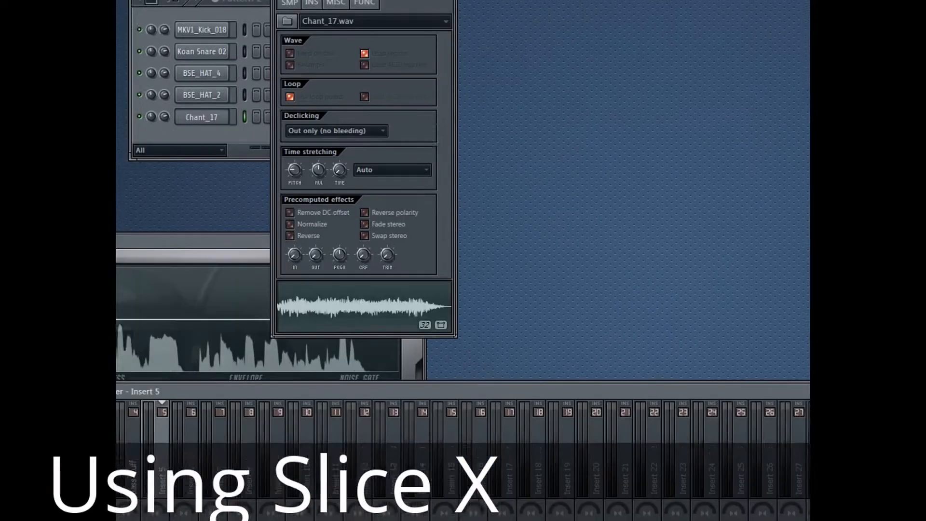
Open Edison on mixer Insert 7 and record the previewed Chant_17 sample into it
click(220, 475)
key(ctrl+e)
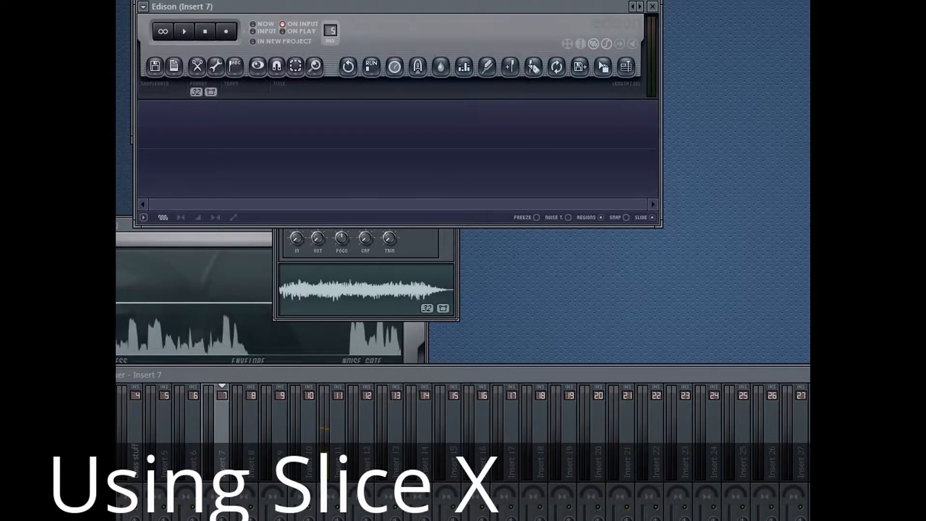
drag(377, 12, 405, 54)
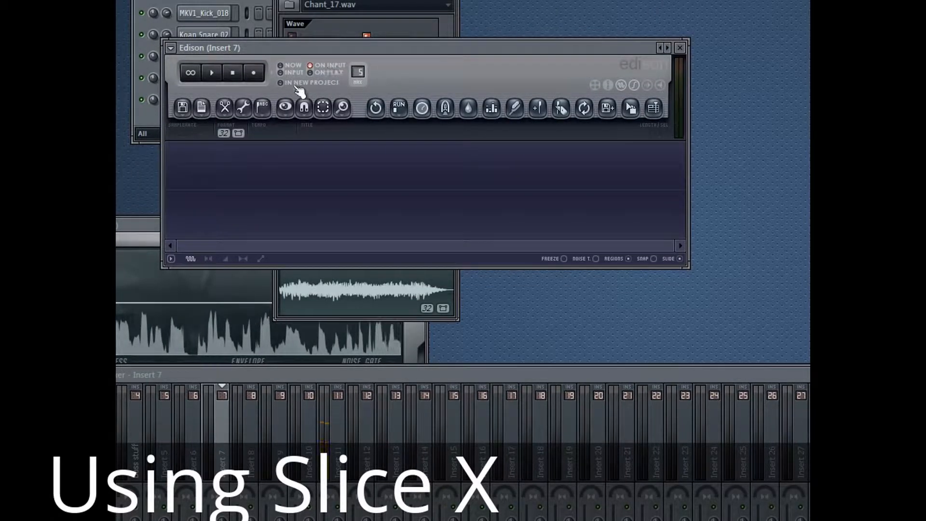
click(254, 72)
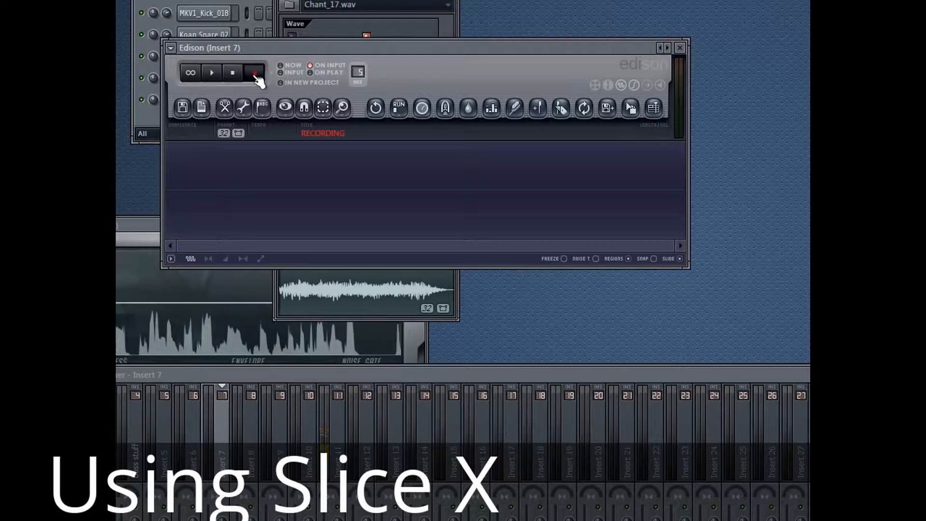
click(382, 311)
click(503, 56)
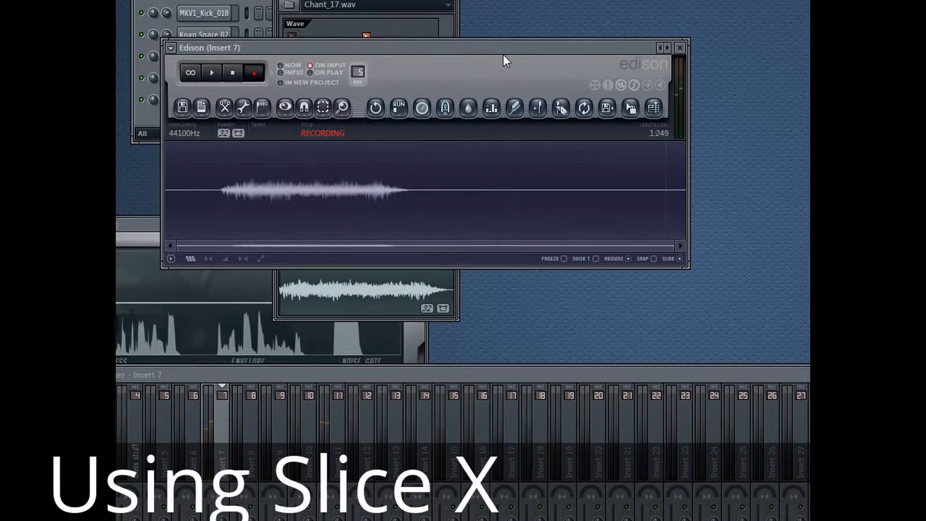
click(255, 74)
Delete the silence after and before the recorded chant in Edison
click(331, 192)
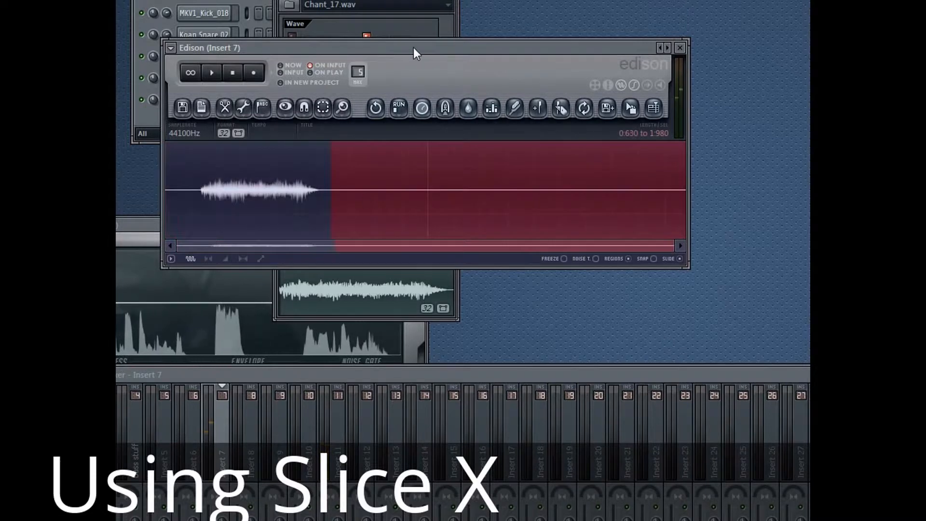
key(Delete)
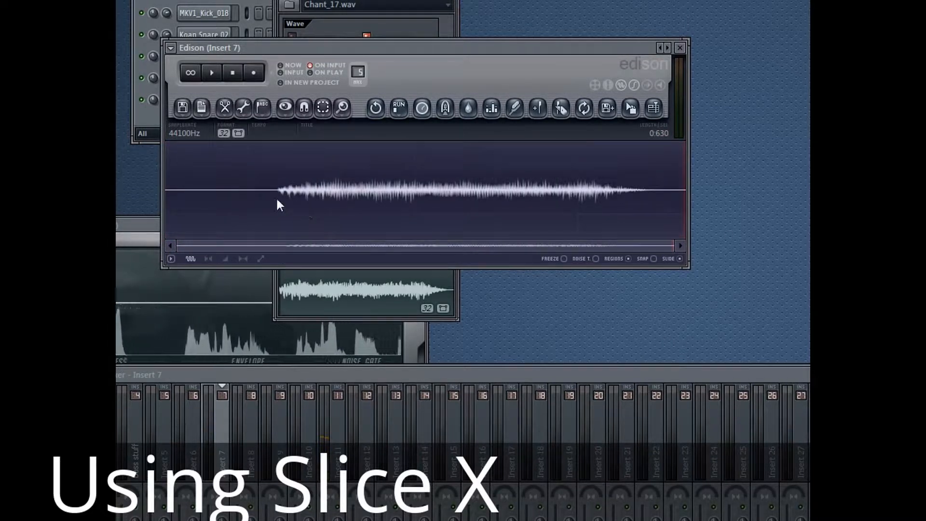
drag(279, 205, 128, 203)
key(Delete)
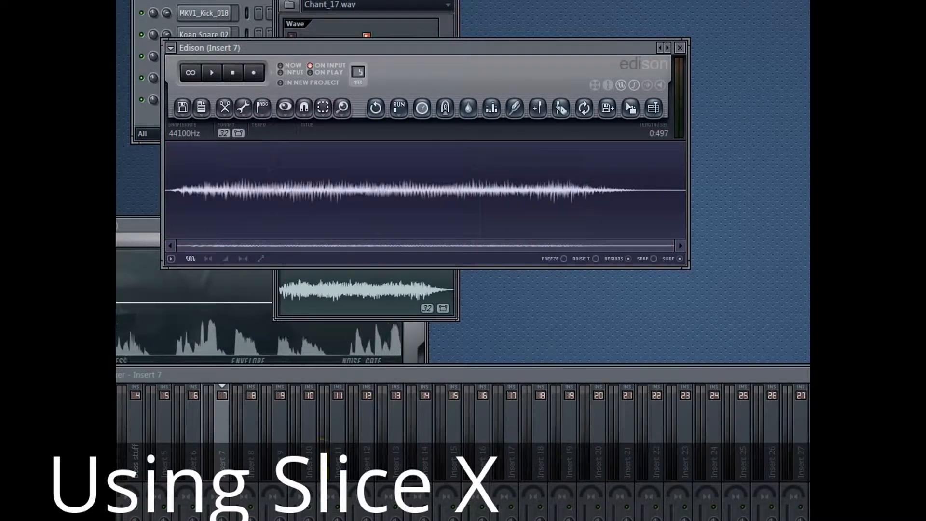
Add a Fruity Granulizer channel and load the trimmed chant from Edison into it
drag(388, 48, 472, 33)
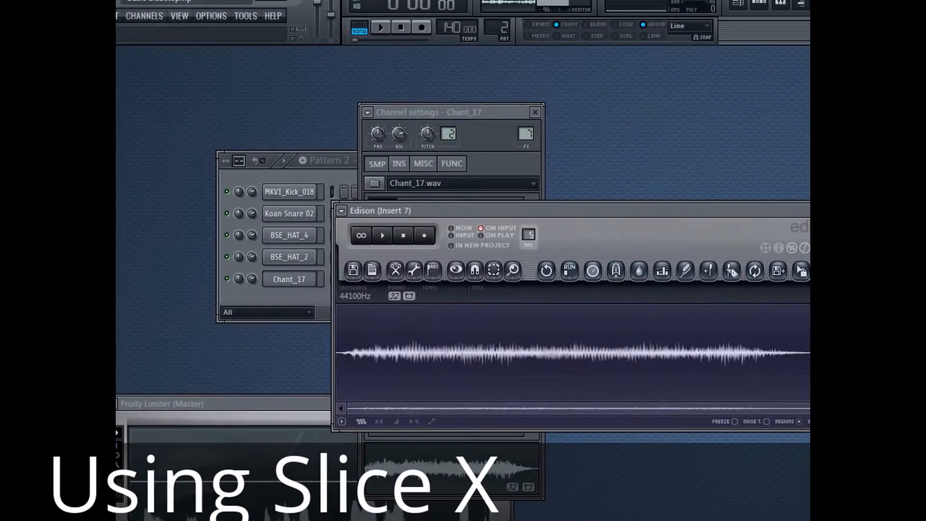
click(145, 16)
mouse_move(145, 31)
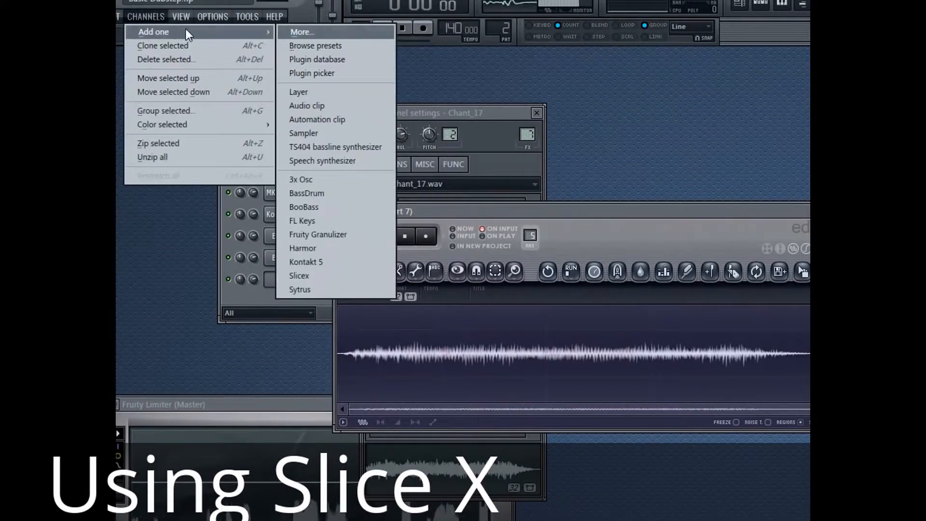
click(348, 233)
drag(650, 217, 583, 218)
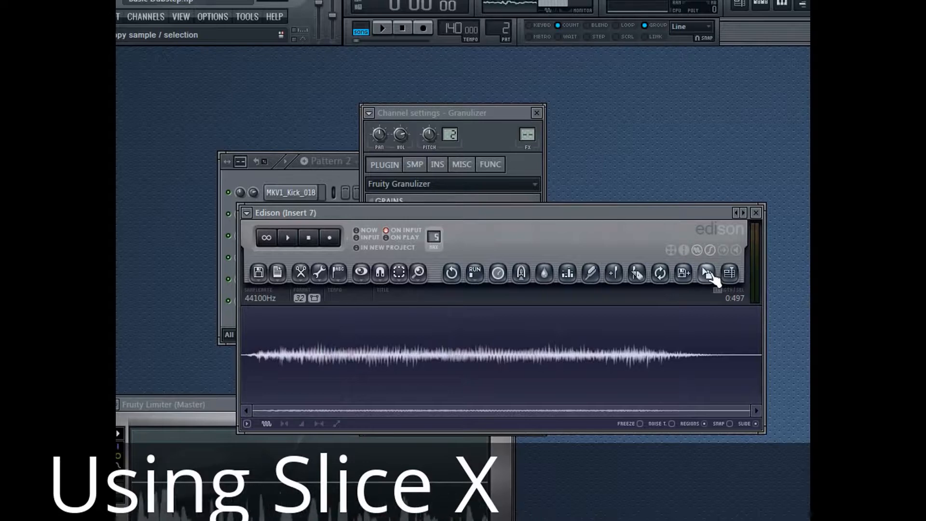
drag(707, 273, 442, 314)
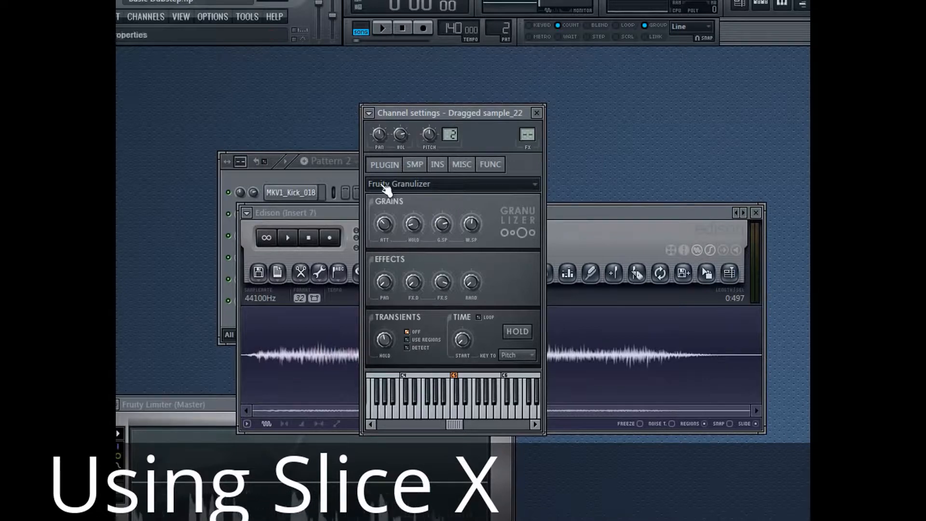
Draw one long sustained note extending past bar 3 in the Dragged sample_22 channel's piano roll, and return to Pattern 2
click(325, 177)
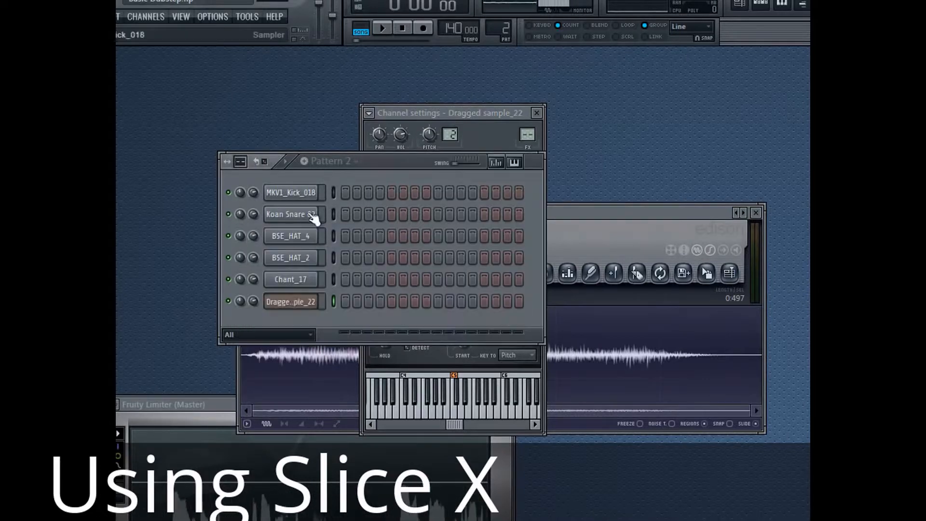
right_click(290, 302)
click(346, 302)
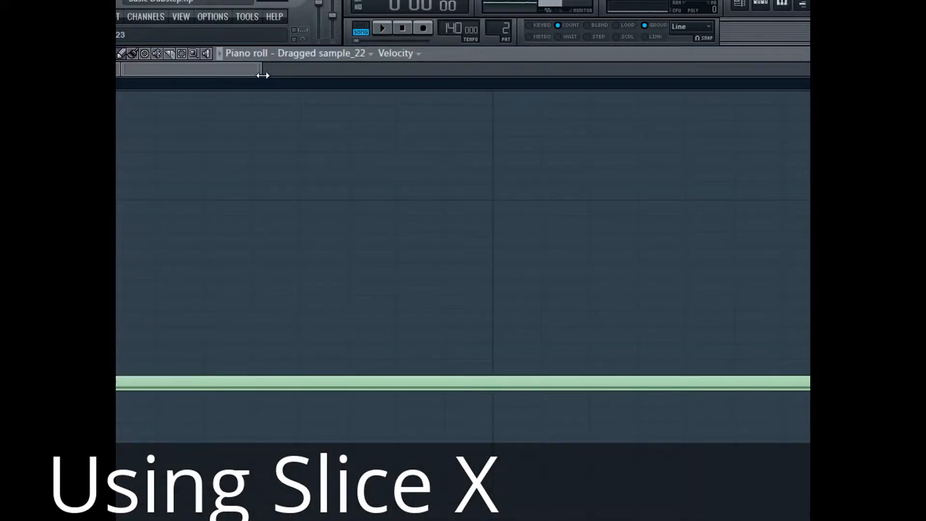
drag(262, 75, 868, 76)
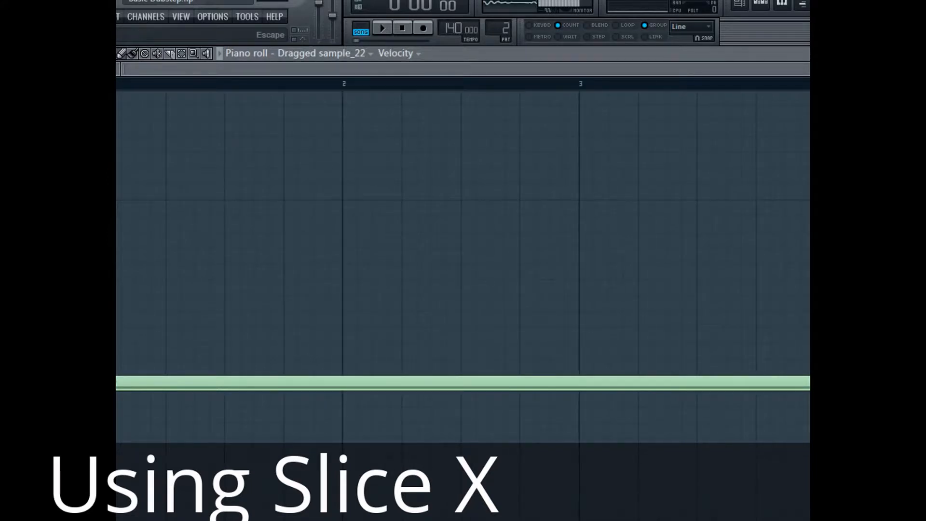
key(Escape)
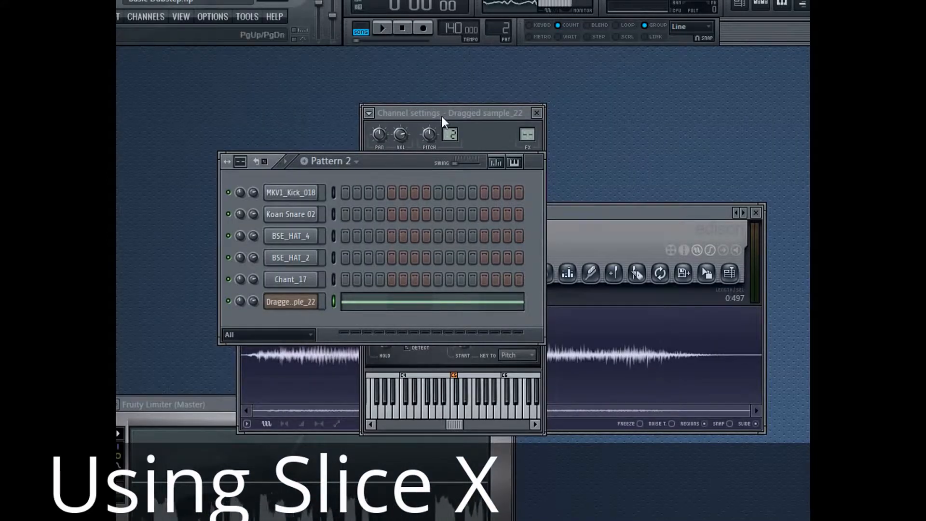
Bring up the Dragged sample_22 Granulizer settings and play the song to hear the granulized chant, stopping playback after listening
click(442, 117)
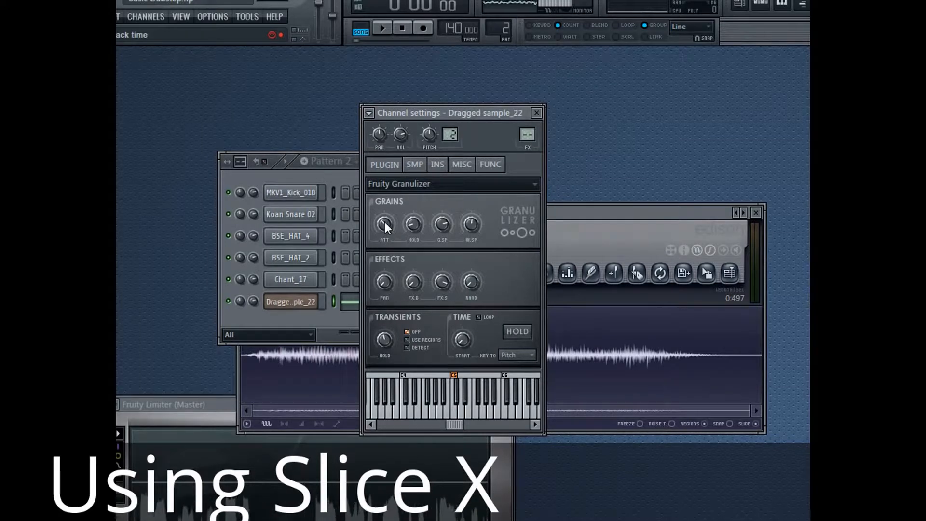
click(383, 30)
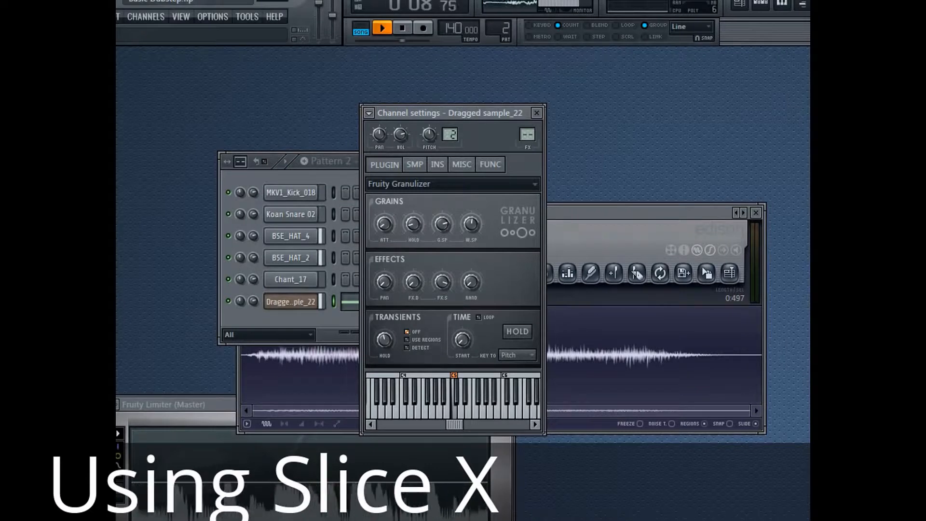
click(403, 29)
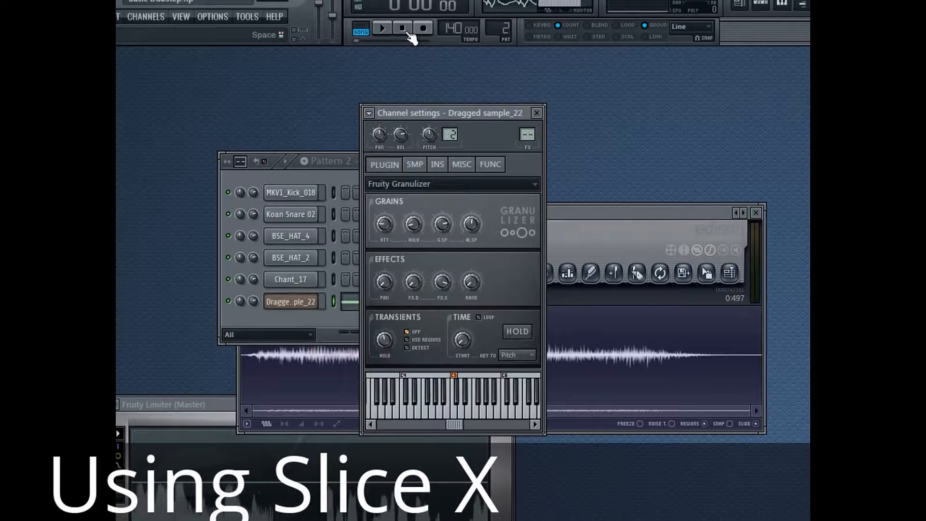
Route the Dragged sample_22 channel to mixer track 7 and clear the old chant recording from Edison
drag(444, 111, 384, 126)
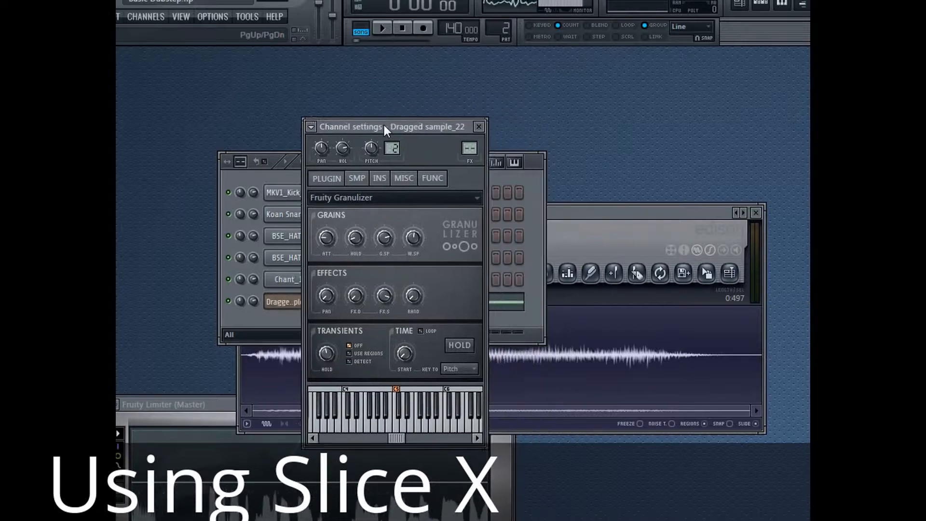
drag(464, 147, 464, 139)
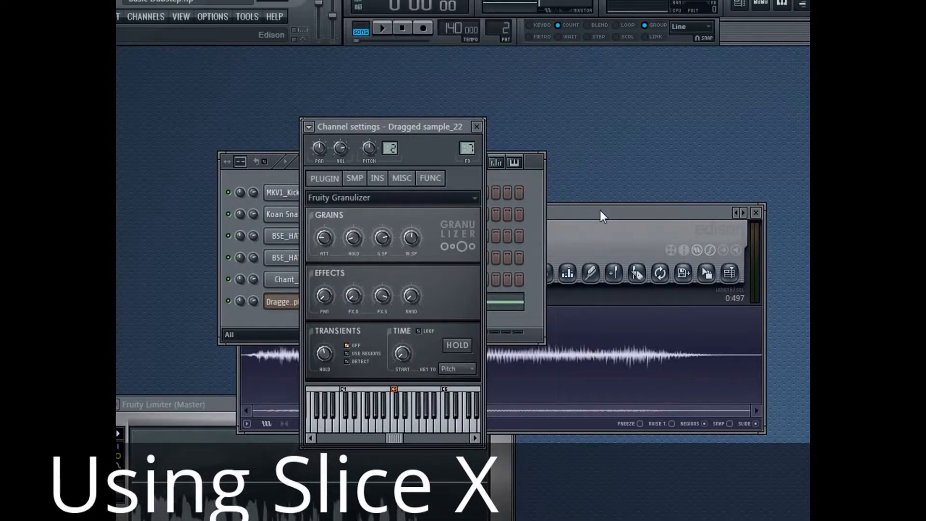
drag(601, 212, 548, 189)
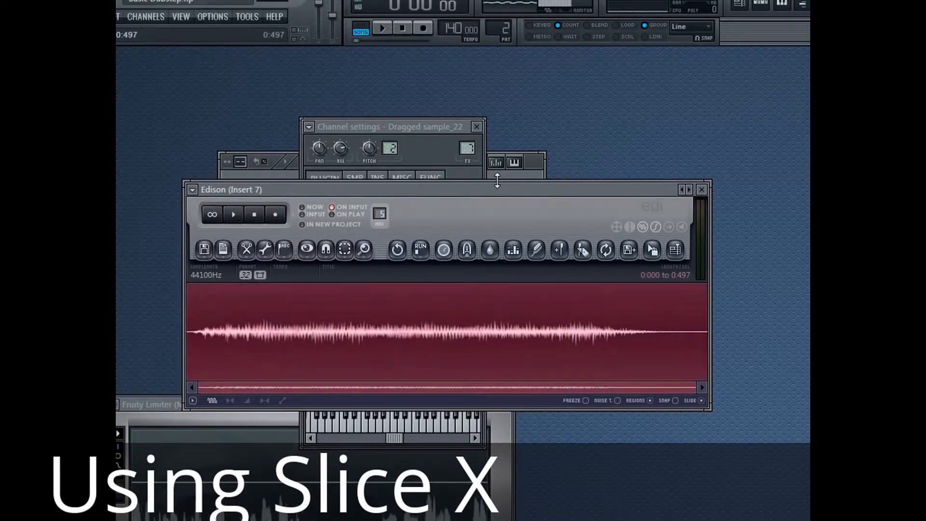
key(Delete)
Record the granulized chant into Edison during song playback, and delete the silence after 10.875 s at the end of the recording
click(275, 214)
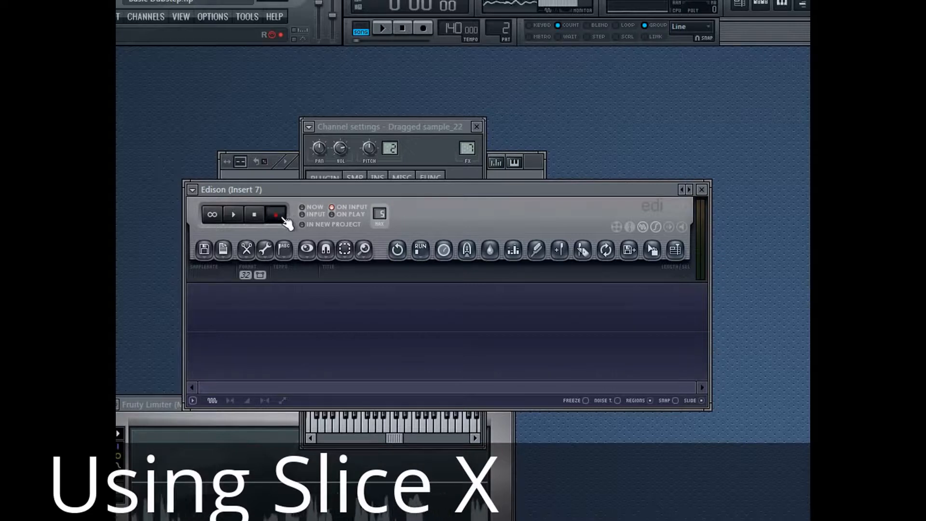
click(412, 126)
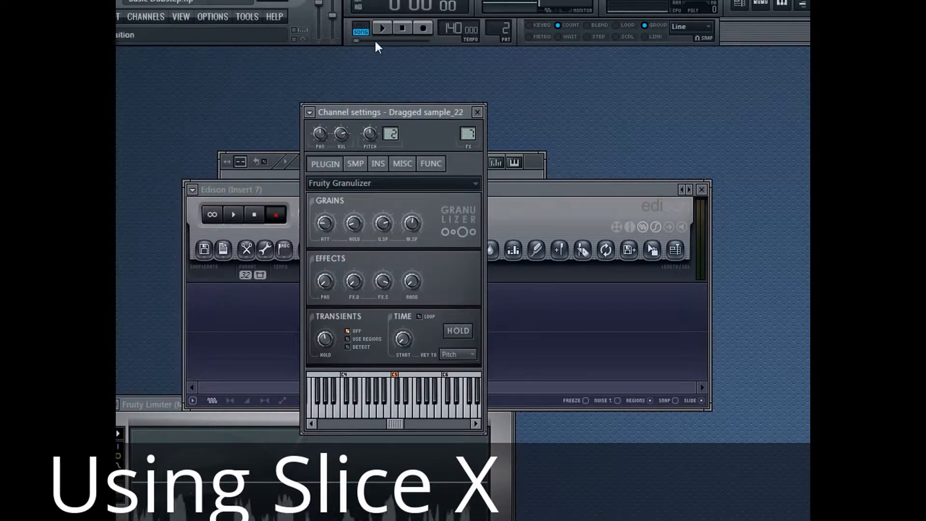
click(382, 28)
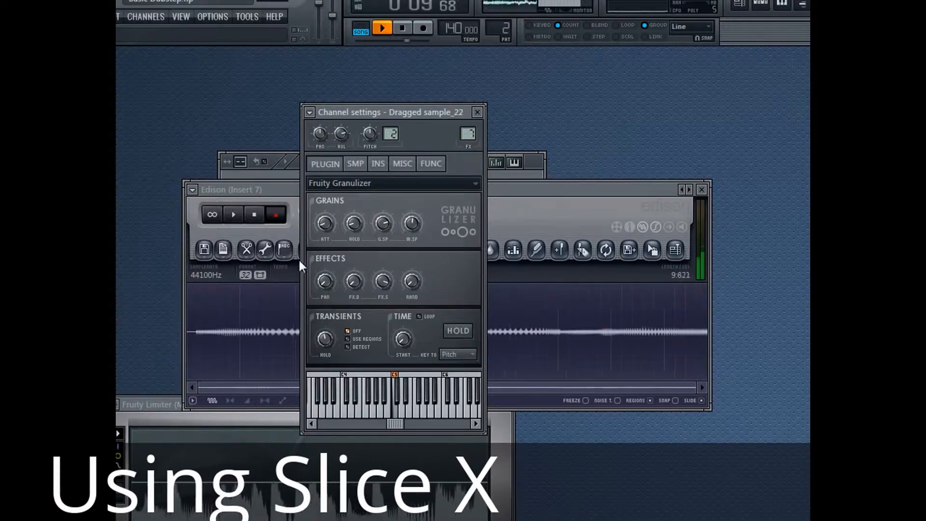
click(402, 28)
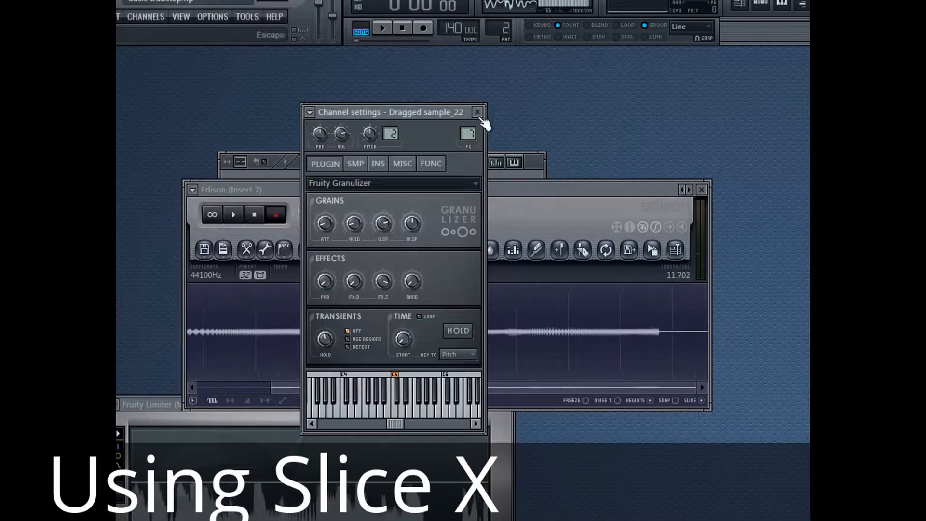
click(477, 112)
click(275, 215)
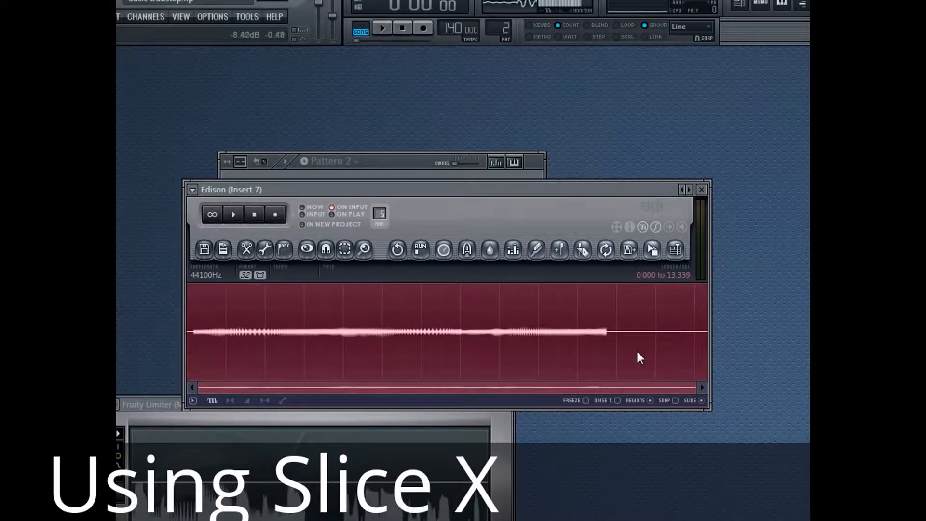
drag(636, 350, 724, 341)
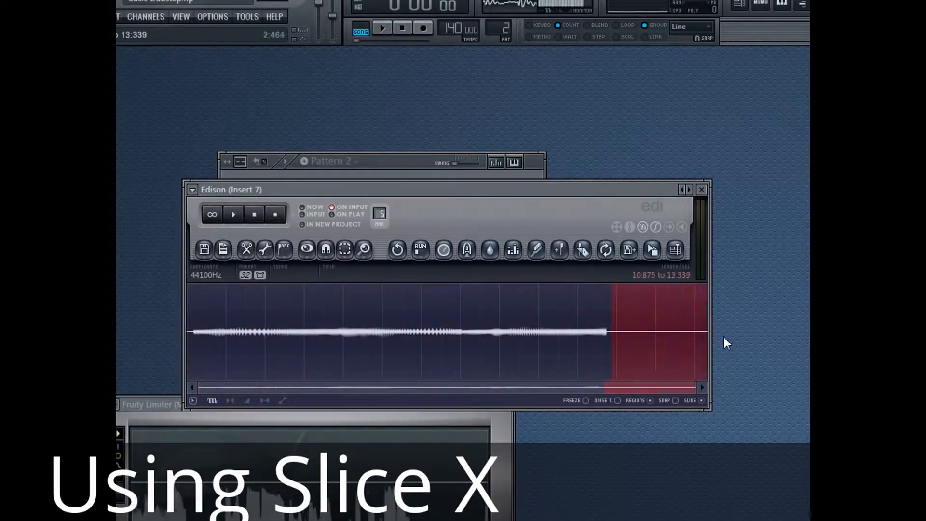
key(Delete)
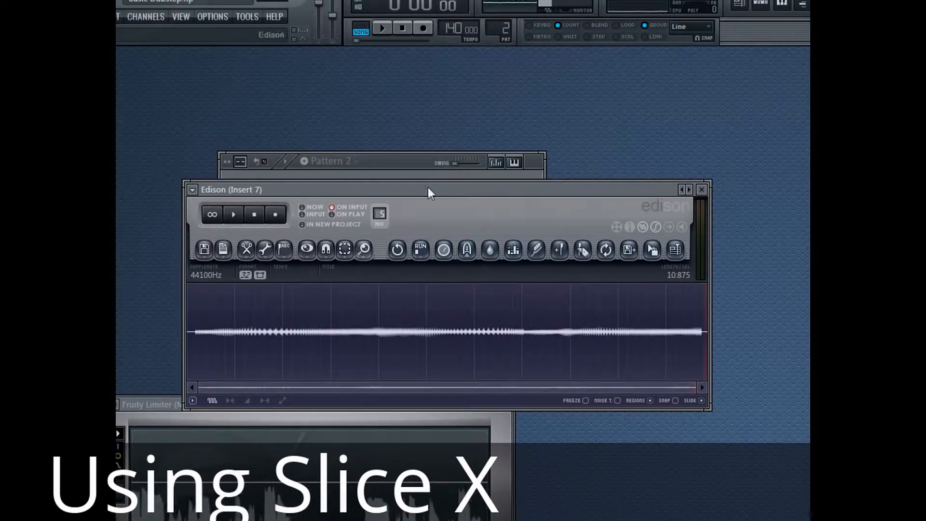
Add a Harmor channel with the trimmed chant loaded as its image, and raise the first sub-harmonic slider to maximum
drag(377, 159, 418, 127)
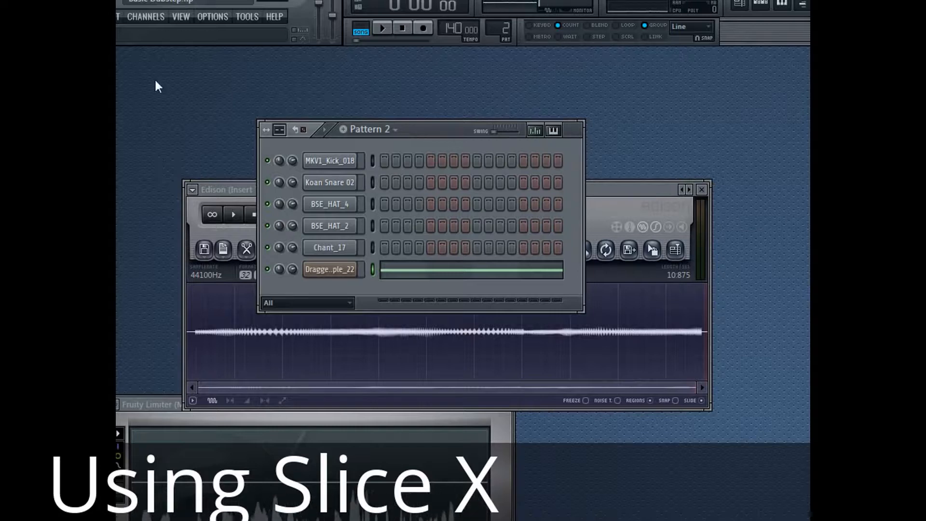
click(146, 16)
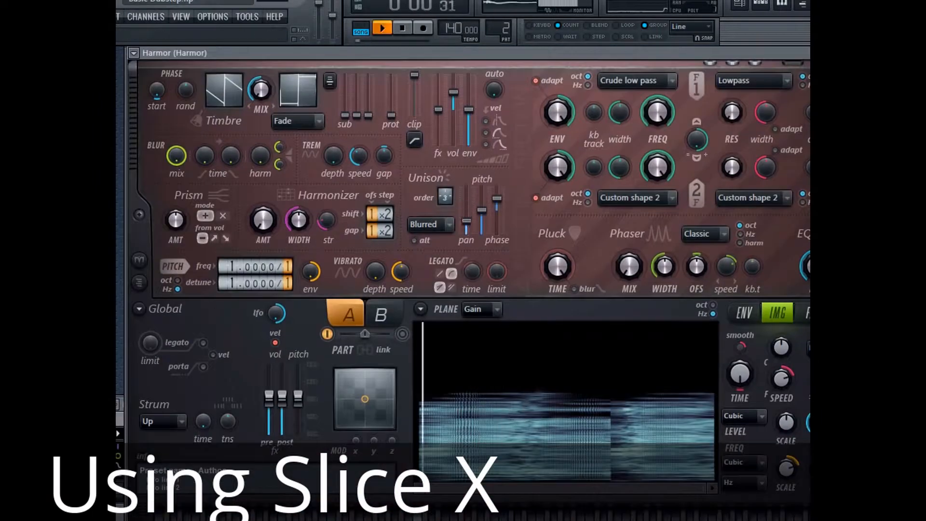
click(808, 312)
drag(345, 115, 345, 74)
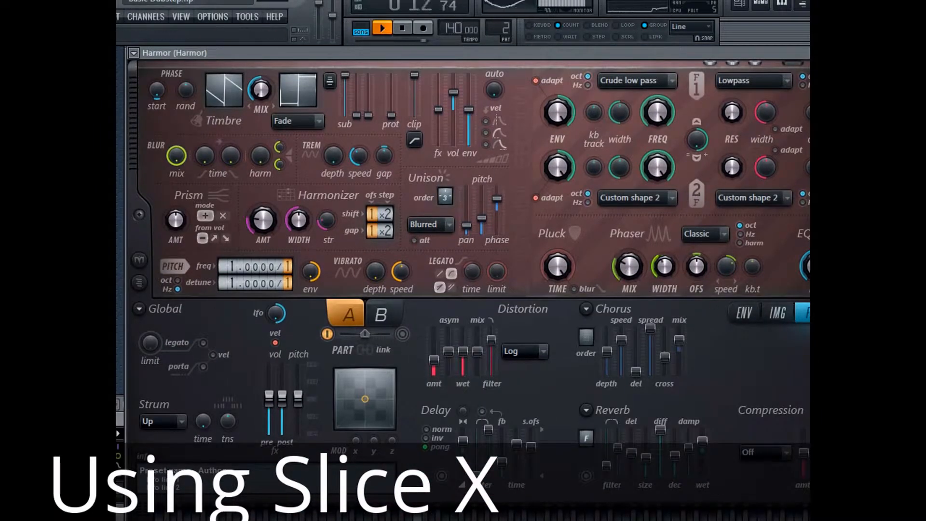
drag(467, 55, 468, 73)
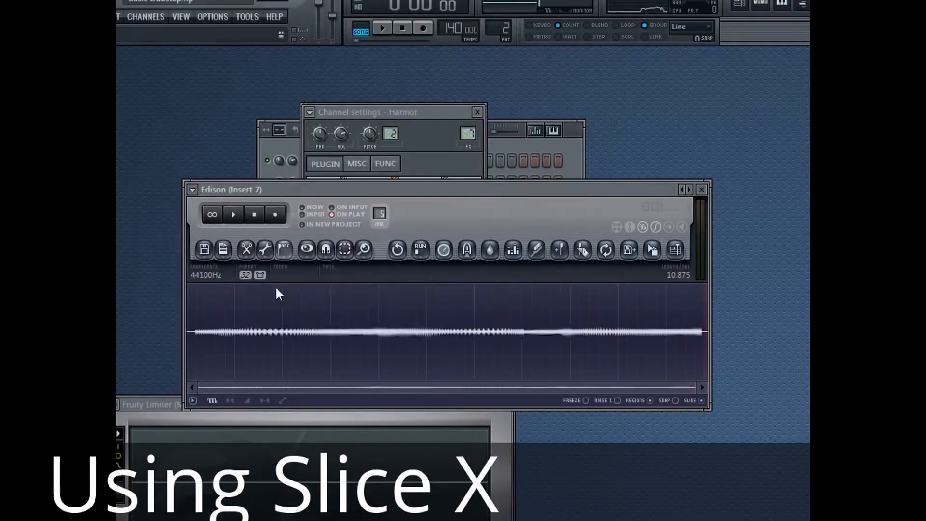
Record the Harmor output into Edison while the song plays, stop the recording and bring up the Pattern 2 channels
click(382, 28)
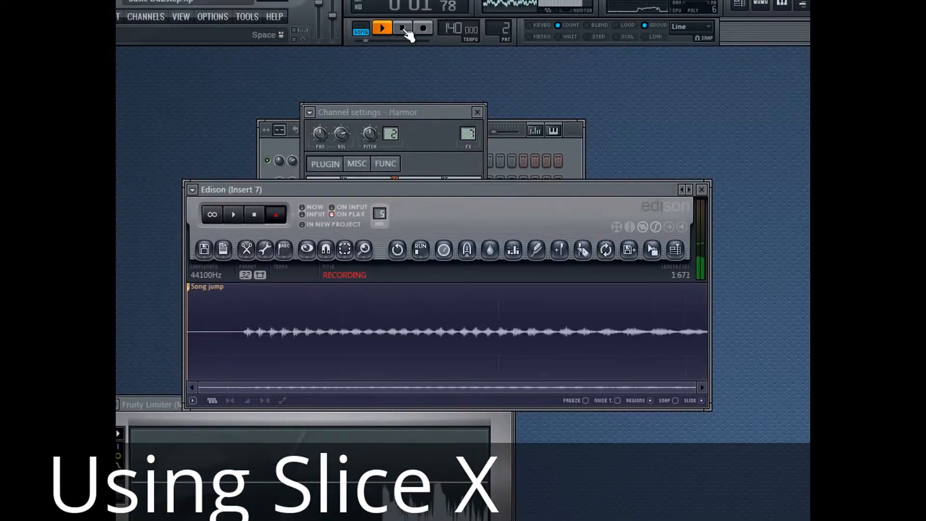
click(404, 30)
click(277, 214)
key(F6)
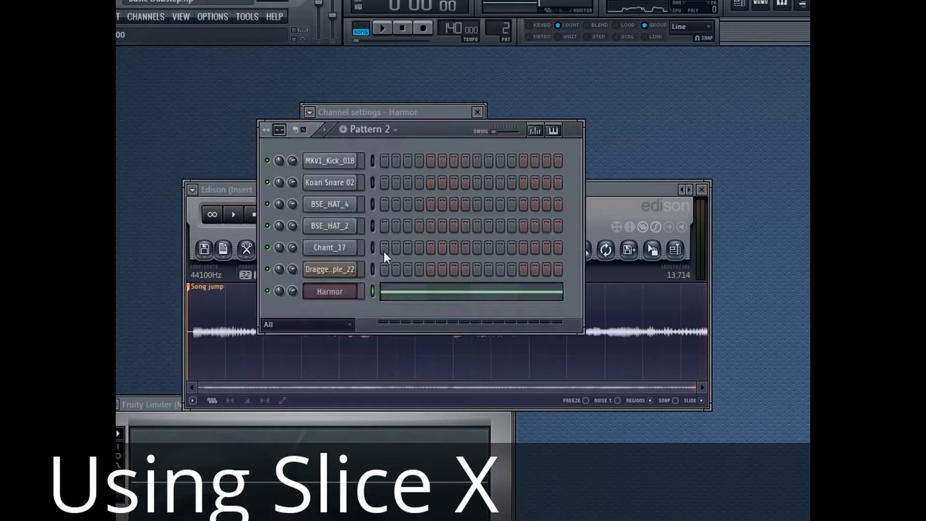
Load the new recording into Harmor and resample its output into Edison while the song plays
click(327, 291)
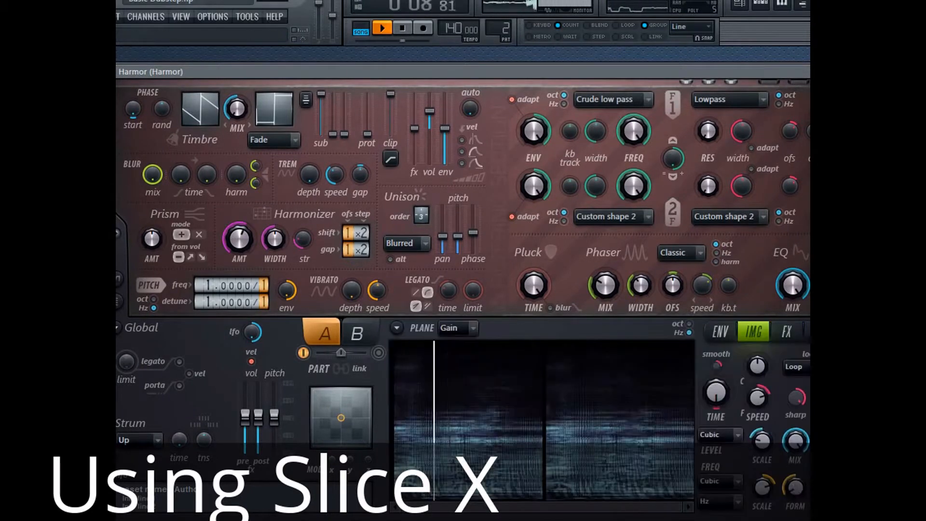
drag(403, 78, 412, 68)
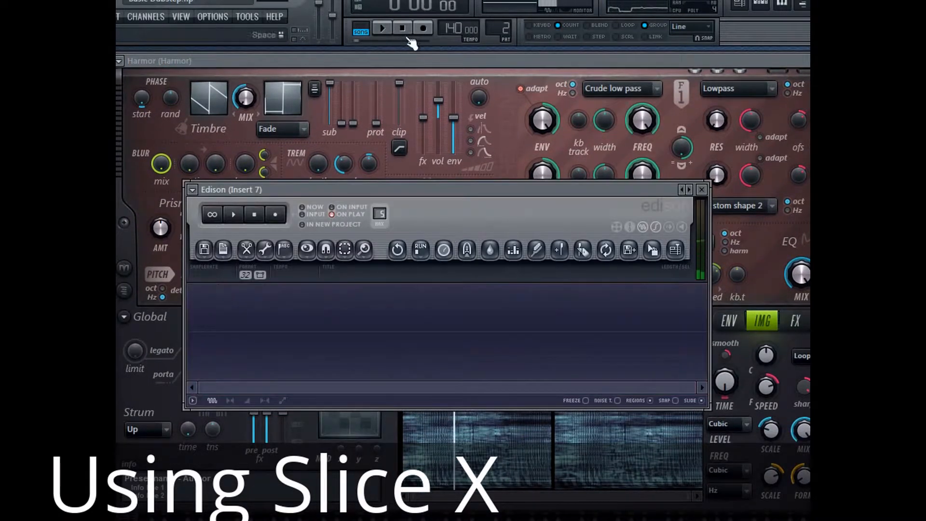
click(279, 214)
click(382, 29)
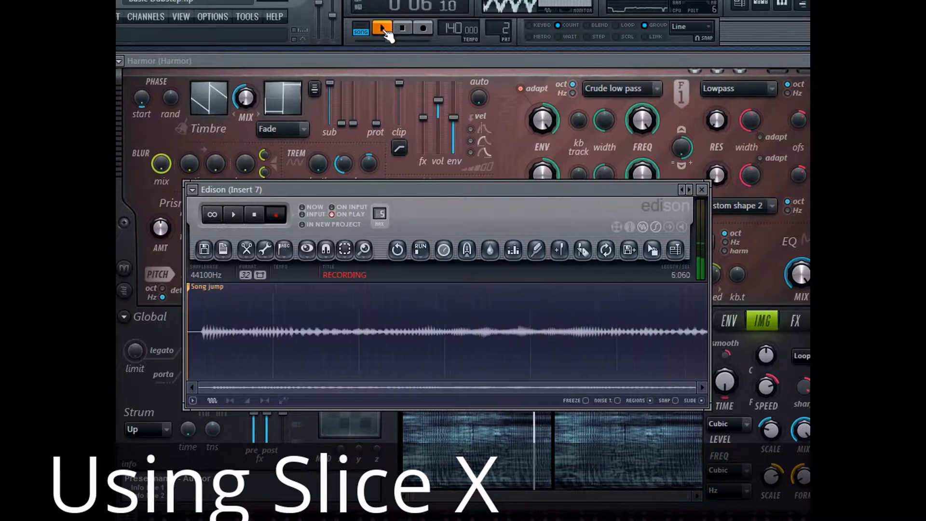
click(403, 28)
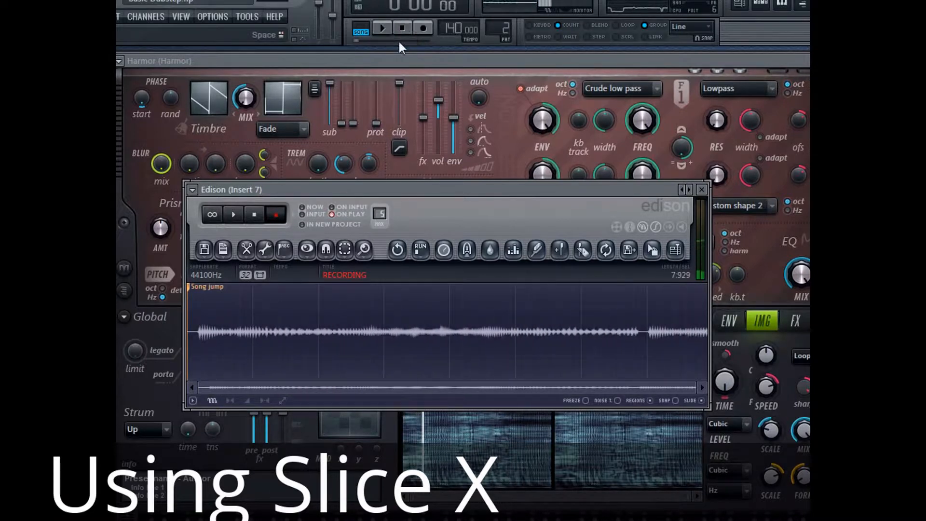
click(280, 218)
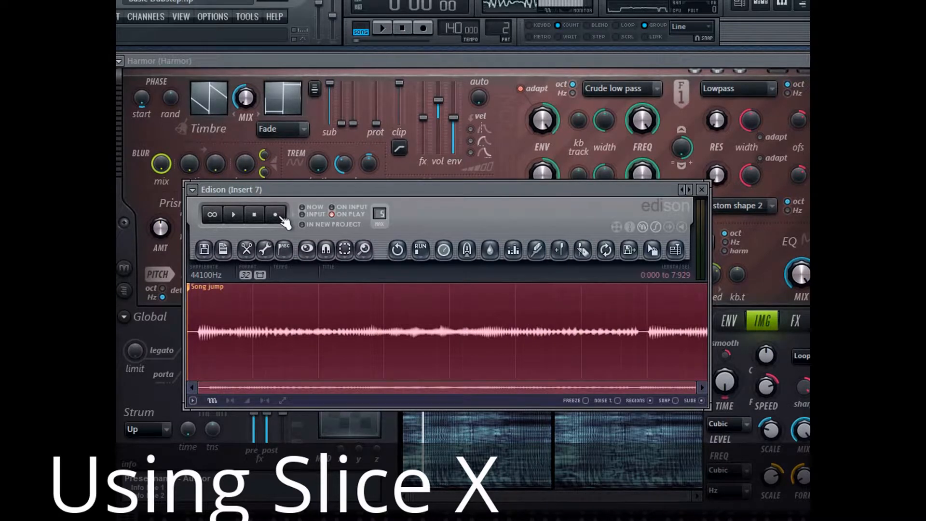
Close the Harmor window and delete the Harmor channel from the channel list
click(820, 61)
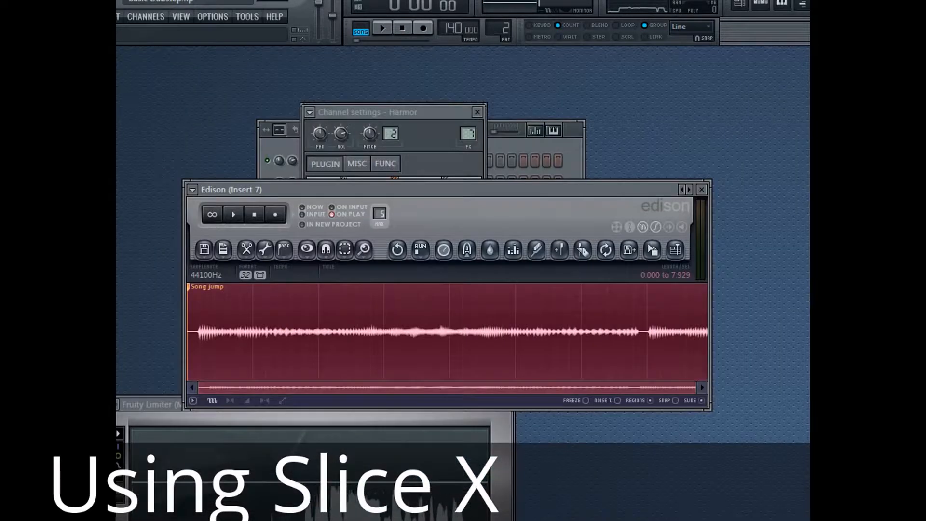
click(538, 141)
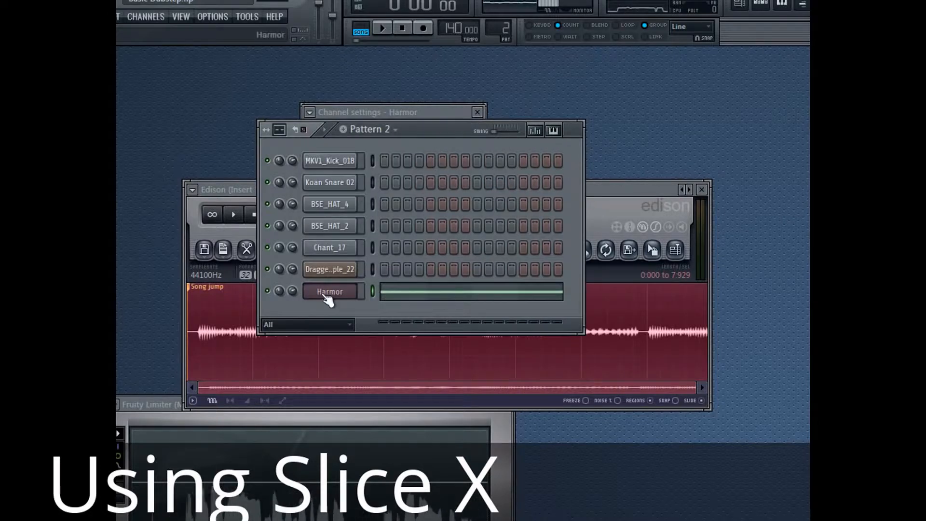
right_click(326, 295)
click(384, 467)
click(792, 421)
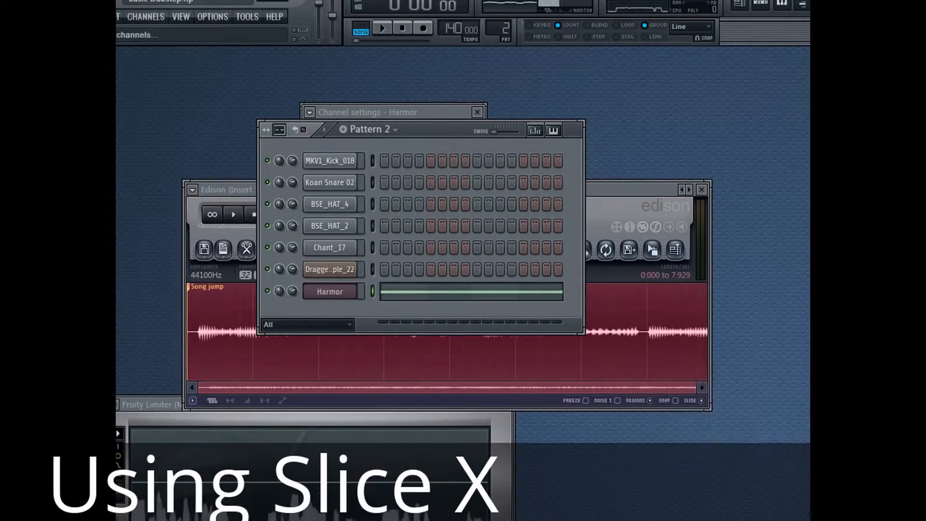
Add a Slicex channel, load the resampled Edison recording into it and close Edison
click(145, 17)
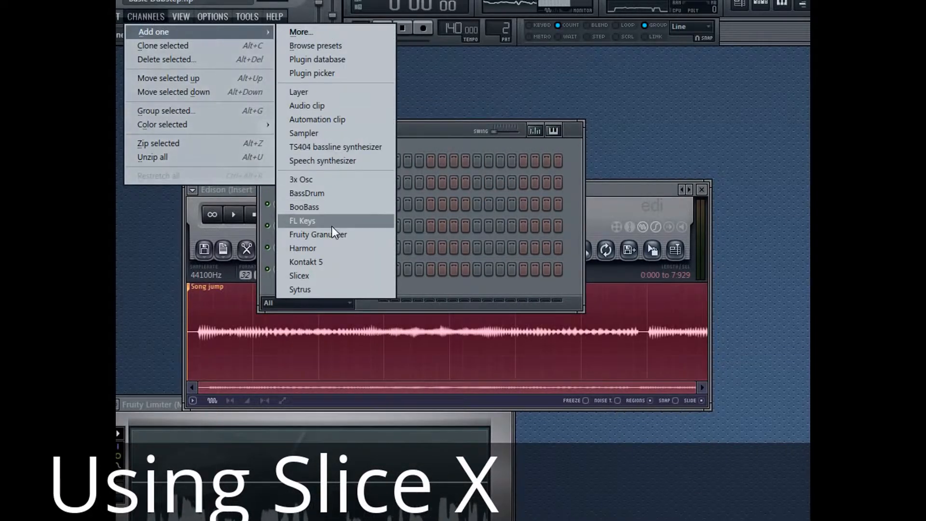
click(326, 276)
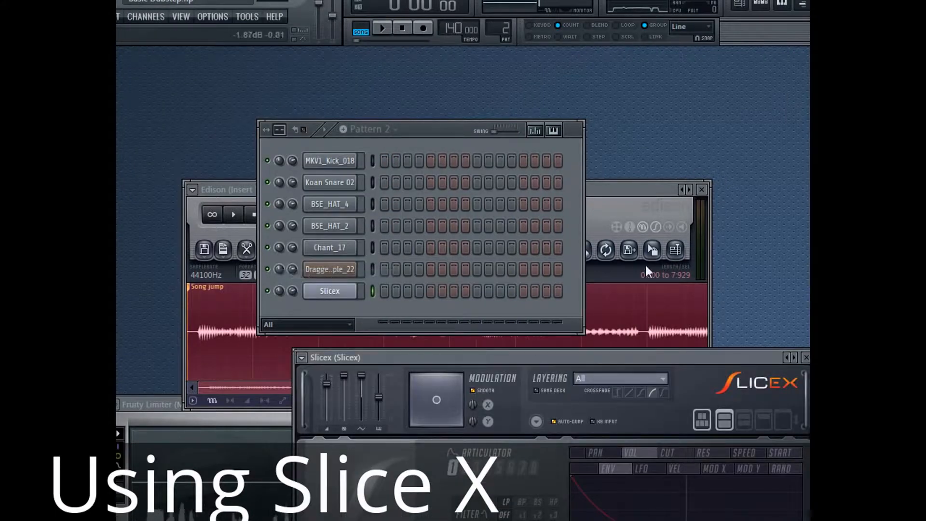
click(612, 192)
drag(613, 193, 660, 142)
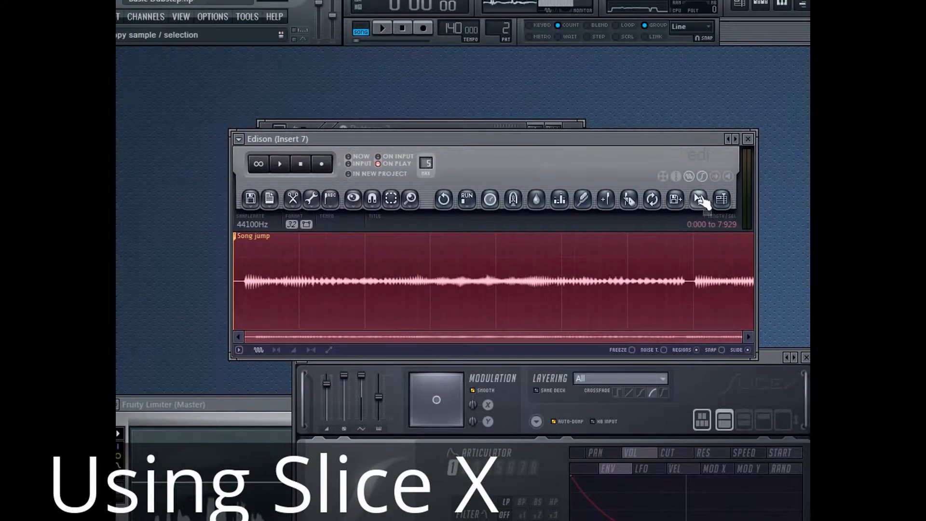
drag(699, 199, 513, 97)
click(748, 139)
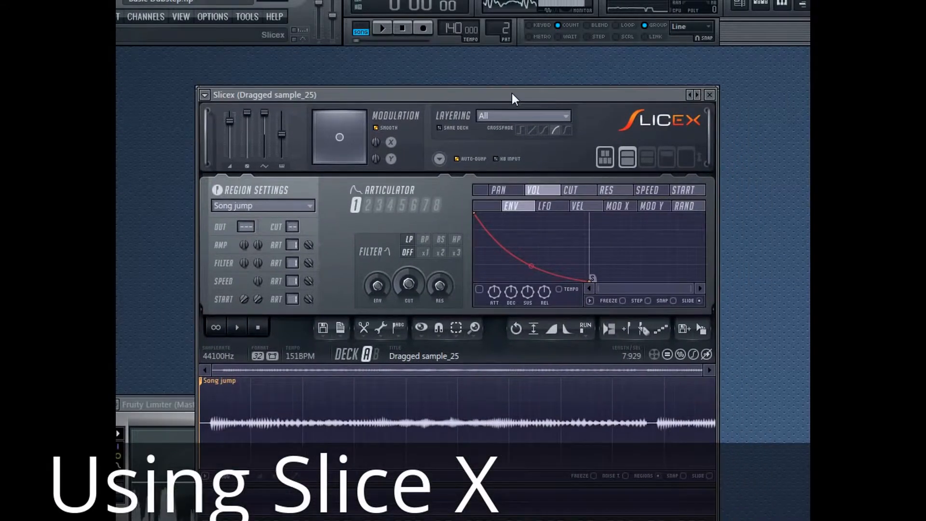
Auto-slice the loaded sample in Slicex and open the channel's piano roll
click(645, 329)
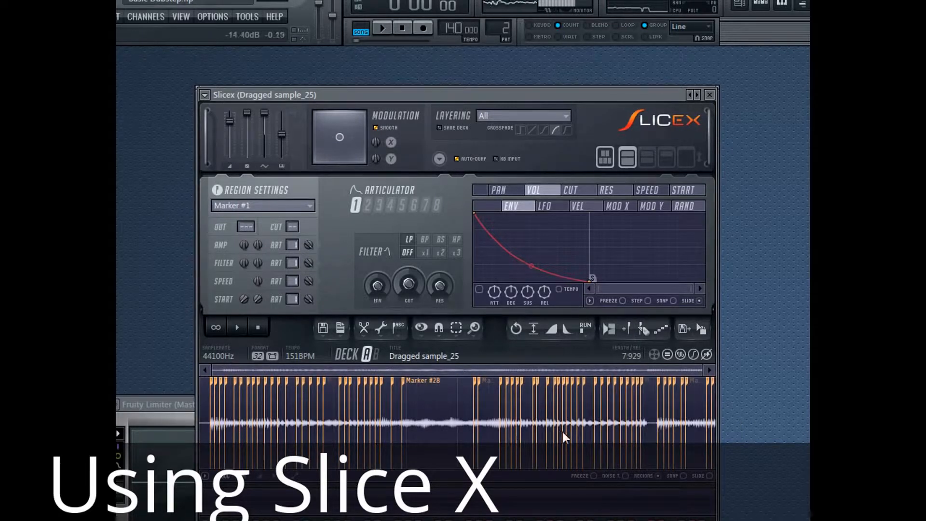
click(709, 95)
click(416, 298)
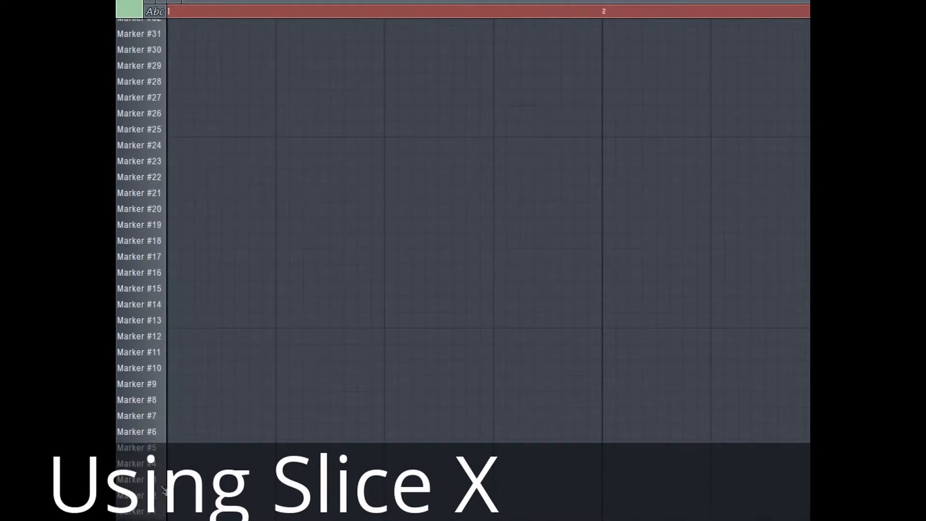
Audition the individual slices by playing their marker keys in the piano roll
click(155, 464)
click(149, 309)
click(154, 261)
drag(144, 120, 155, 478)
click(156, 482)
Place Marker #4 notes on the first three beats of bar 1, and Marker #17 followed by Marker #4 in bar 2's first beat
click(174, 482)
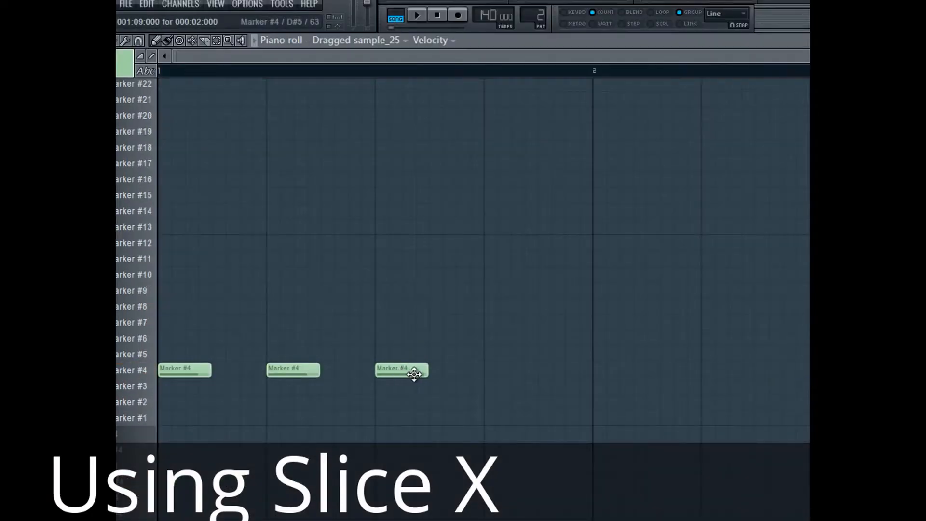
click(706, 371)
drag(715, 370, 659, 370)
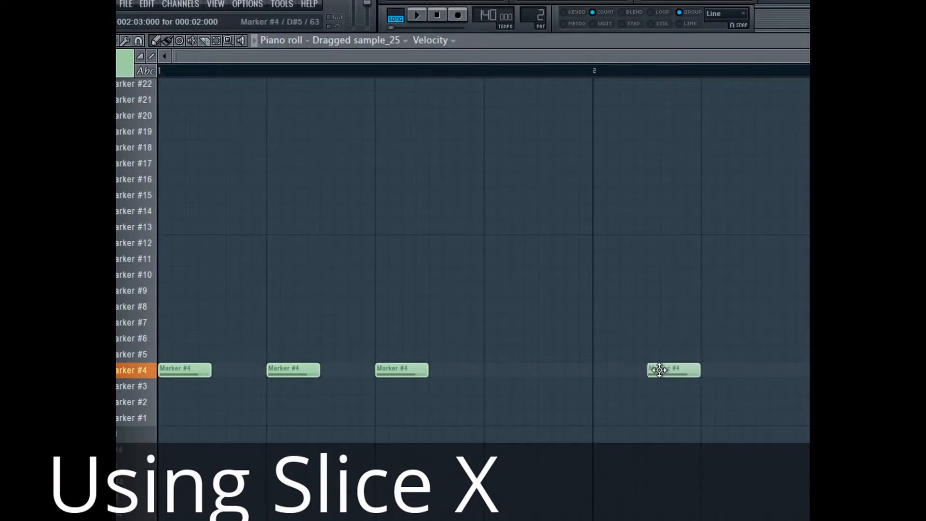
drag(592, 244, 587, 159)
key(space)
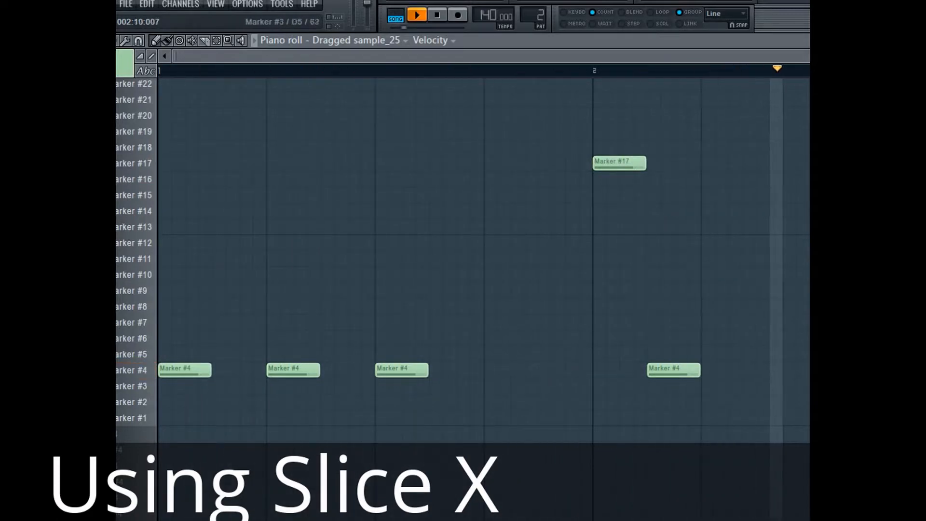
key(space)
Add two more Marker #4 notes and three short Marker #10 notes in bar 2, and listen to the sequence
click(736, 372)
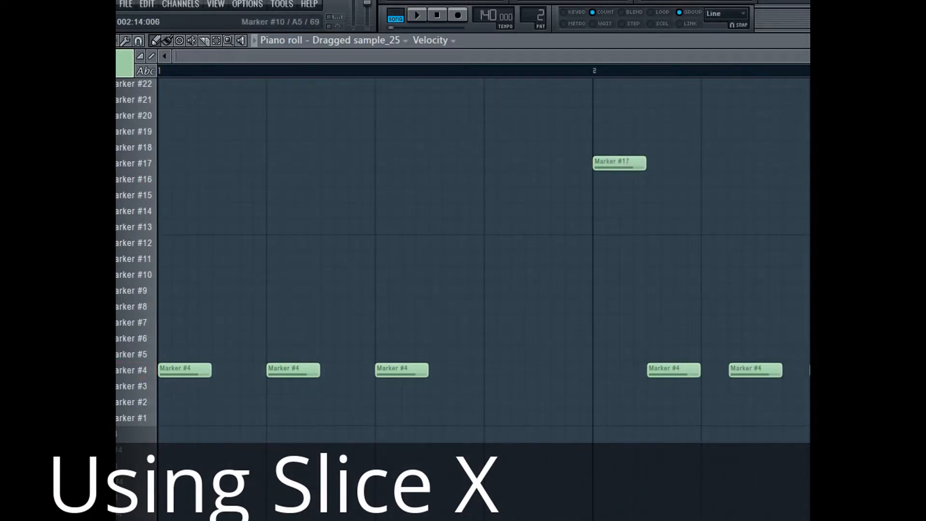
key(space)
scroll(599, 269, right, 2)
key(space)
scroll(600, 268, right, 4)
Fill bar 3 with Marker #4 notes on three beats, a Marker #1 slide note at the start and four short Marker #7 notes
click(474, 371)
click(140, 56)
click(474, 418)
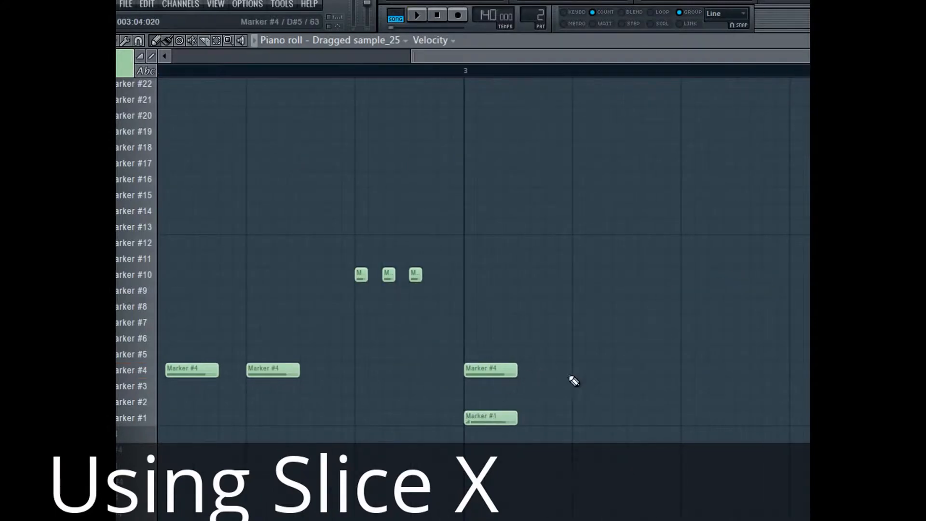
click(574, 371)
click(683, 371)
click(792, 323)
click(806, 323)
key(space)
key(space)
Place three evenly spaced Marker #27 notes across the first two beats of bar 4 and listen to them
scroll(145, 114, up, 5)
click(680, 160)
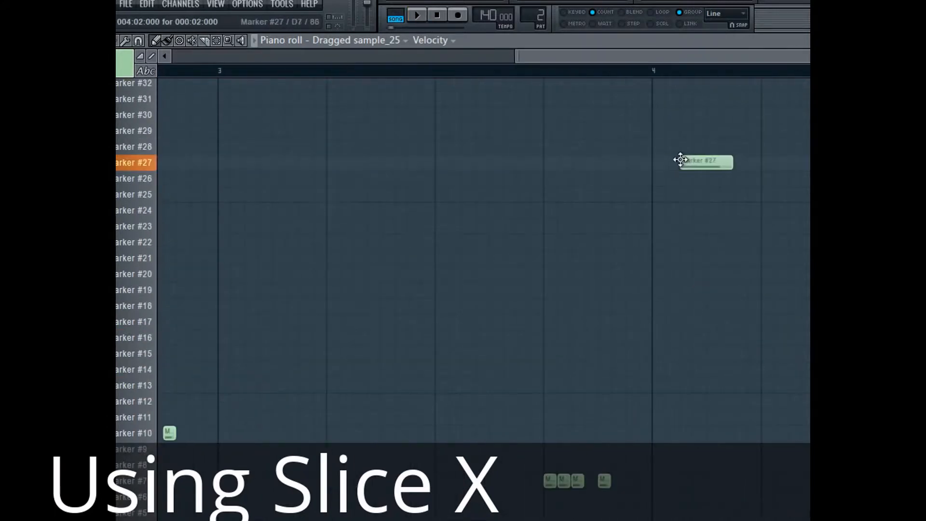
drag(681, 159, 658, 160)
click(772, 161)
key(space)
drag(701, 56, 777, 56)
key(space)
drag(593, 164, 567, 165)
drag(702, 164, 649, 164)
Finish bar 4 with three short Marker #18 notes, a short Marker #27 note and a closing Marker #18 note, and play the result
click(705, 309)
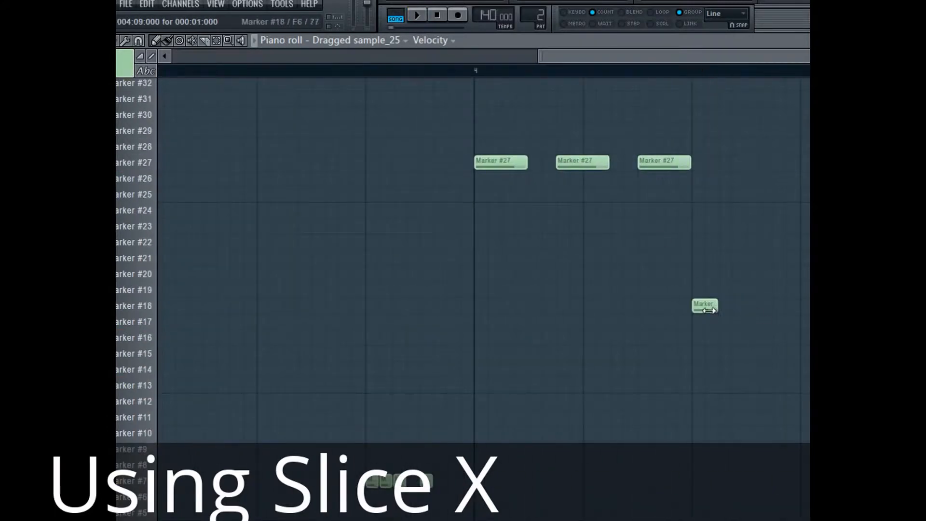
drag(709, 310, 700, 311)
click(724, 309)
click(751, 309)
key(space)
key(space)
click(805, 163)
key(space)
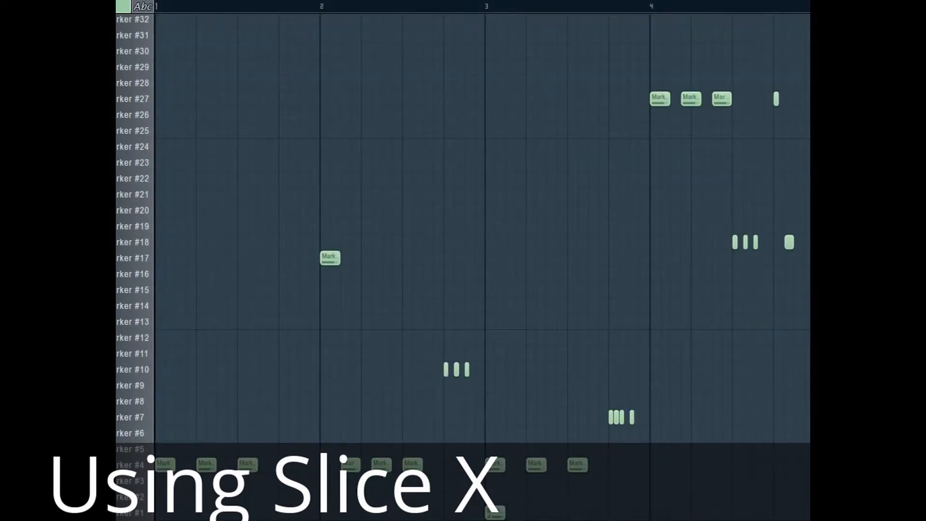
Play back the finished four-bar sequence of vocal slices
key(space)
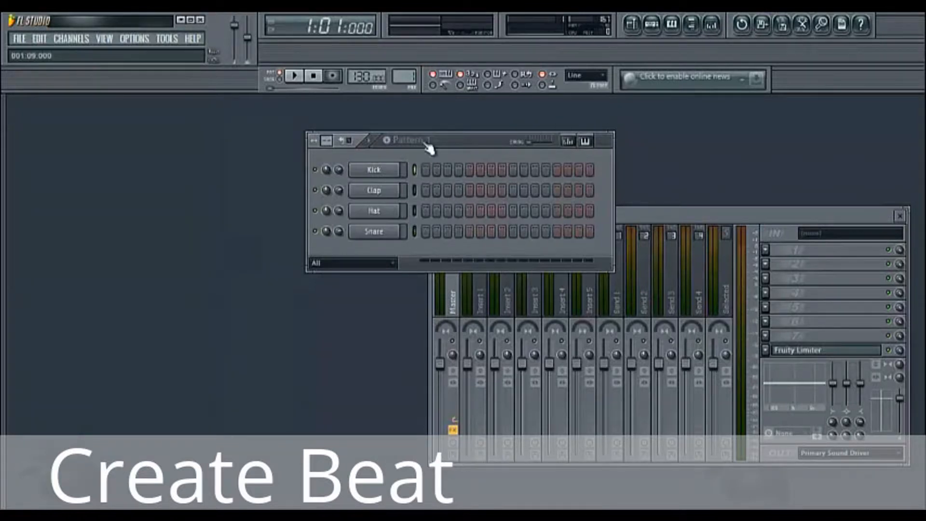
Place a Kick hit on step 1 and a Snare hit on step 9 of Pattern 1, and listen to the loop
drag(459, 141, 462, 174)
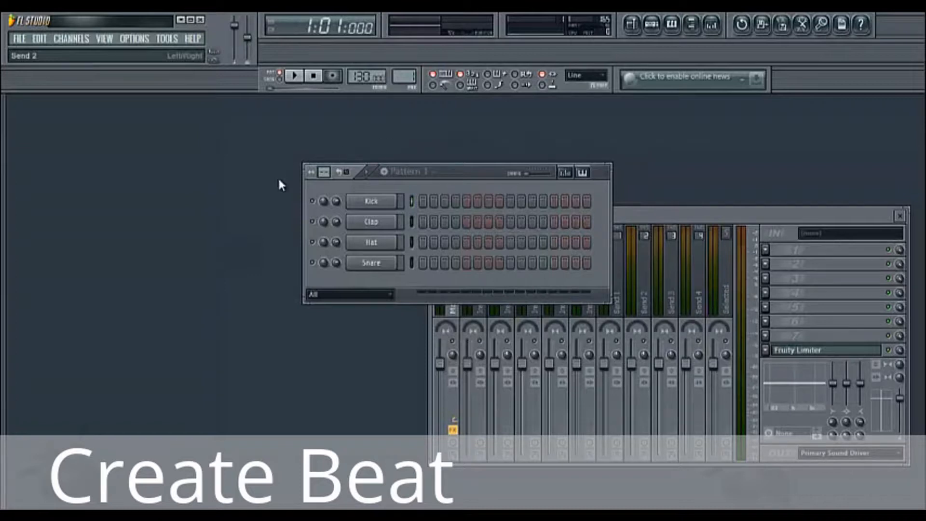
click(422, 202)
key(space)
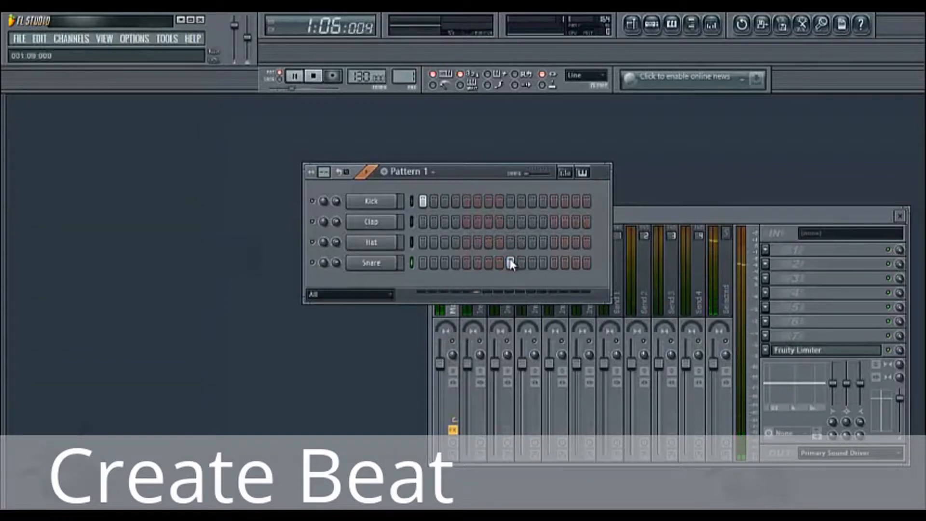
key(space)
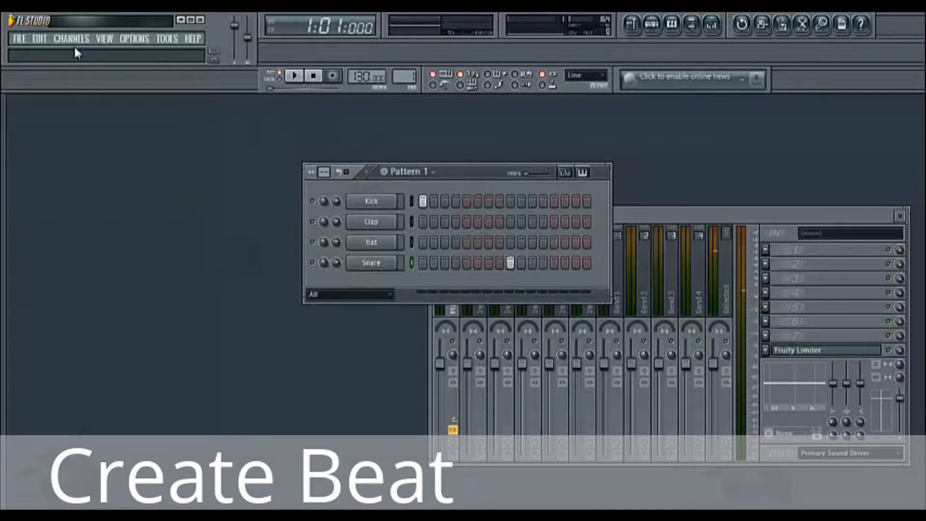
Bring the browser into view, widen it slightly, and rearrange the step sequencer above the mixer beside it
drag(6, 178, 99, 233)
drag(103, 156, 155, 154)
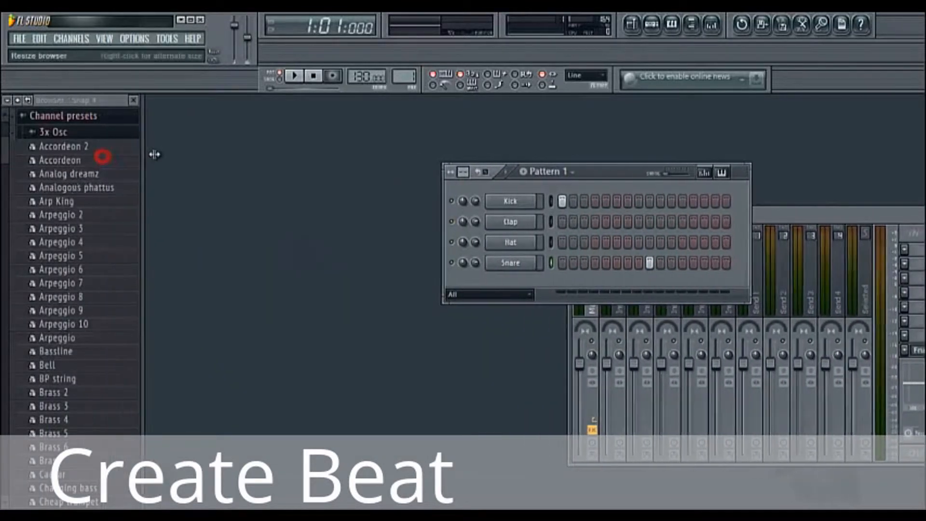
drag(599, 178, 446, 184)
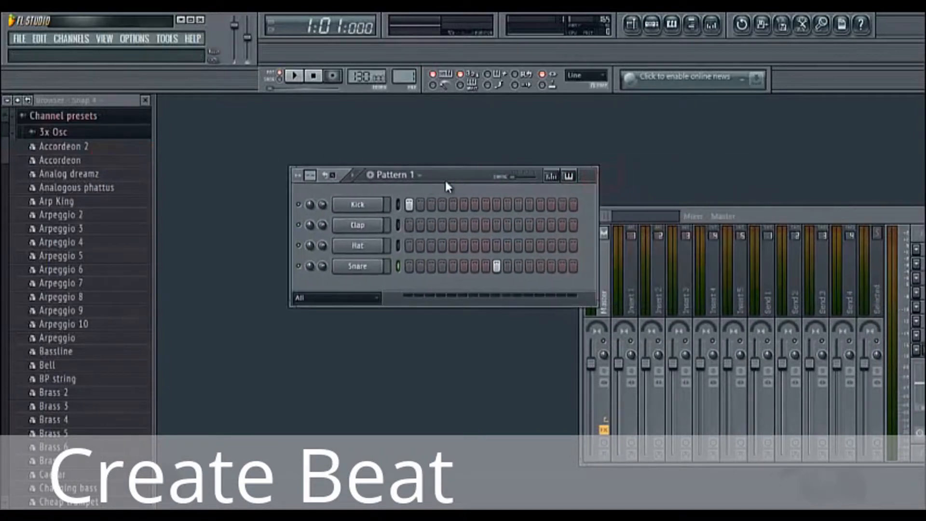
drag(724, 216, 403, 318)
Collapse the 3x Osc presets in the browser and open the Kicks folder of the Drums pack
click(60, 132)
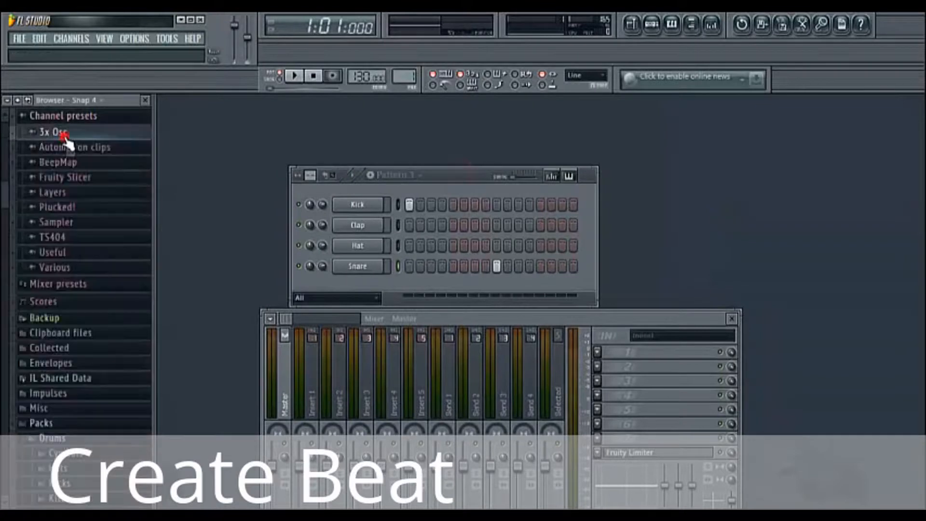
scroll(80, 217, down, 6)
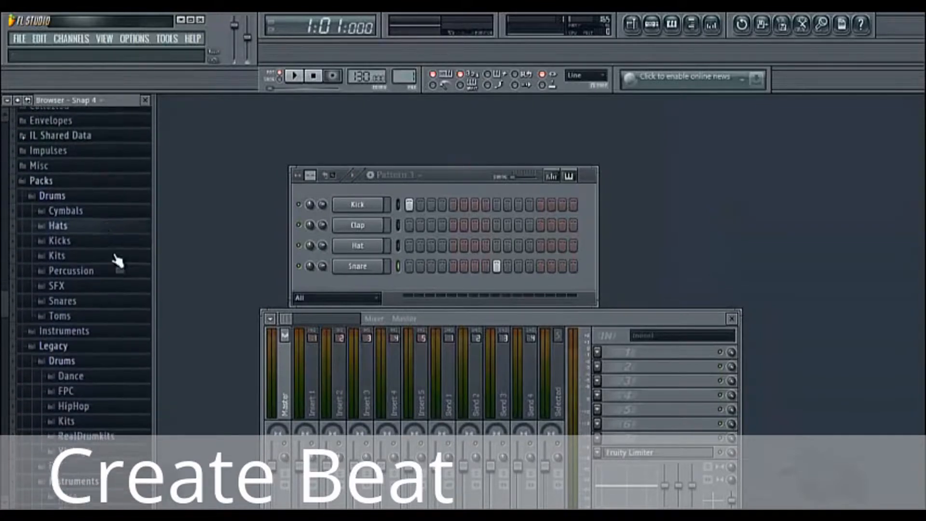
click(68, 192)
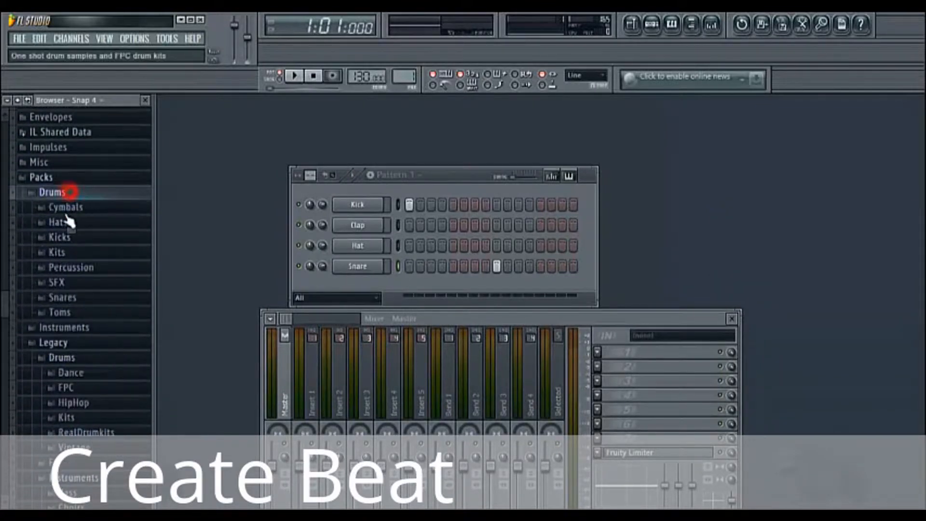
click(95, 238)
scroll(92, 265, down, 3)
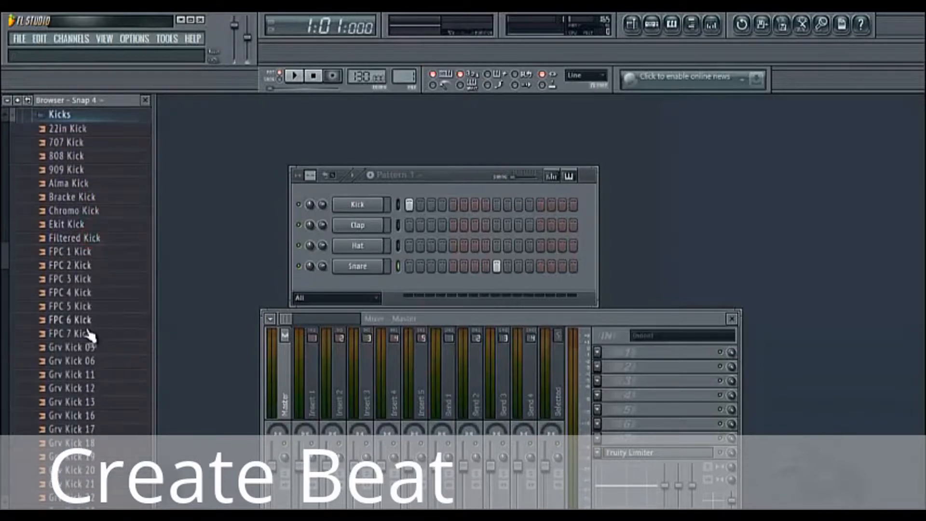
Audition the kick samples from Ekit Kick up through Alma Kick and 808 Kick to 22in Kick
click(96, 323)
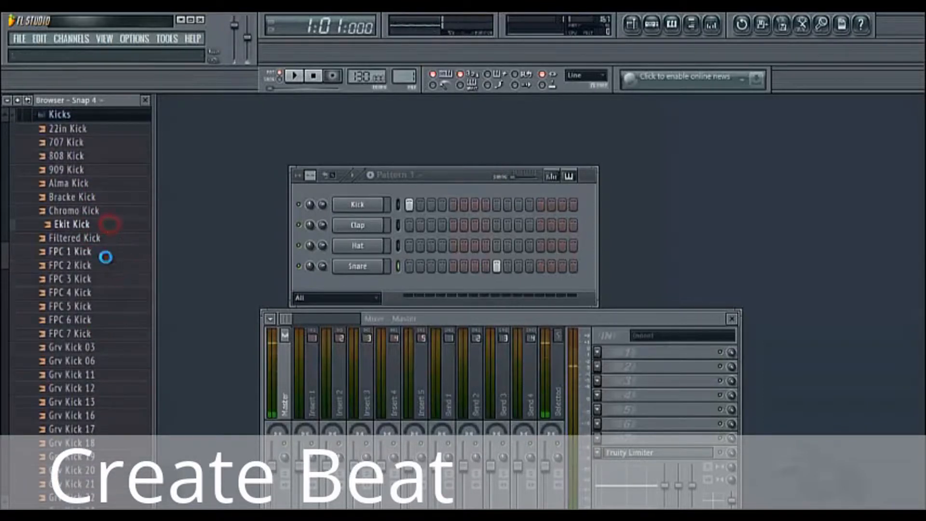
click(96, 211)
click(91, 198)
click(91, 184)
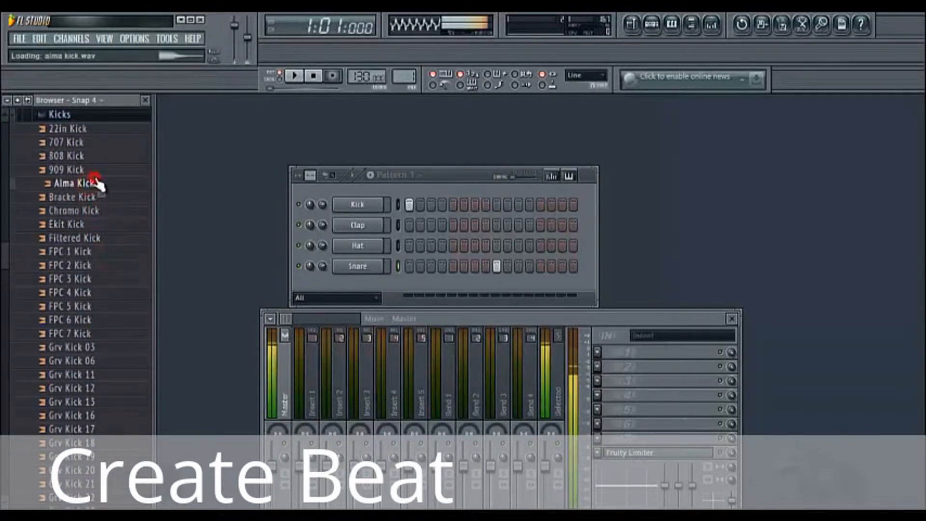
click(101, 165)
click(101, 154)
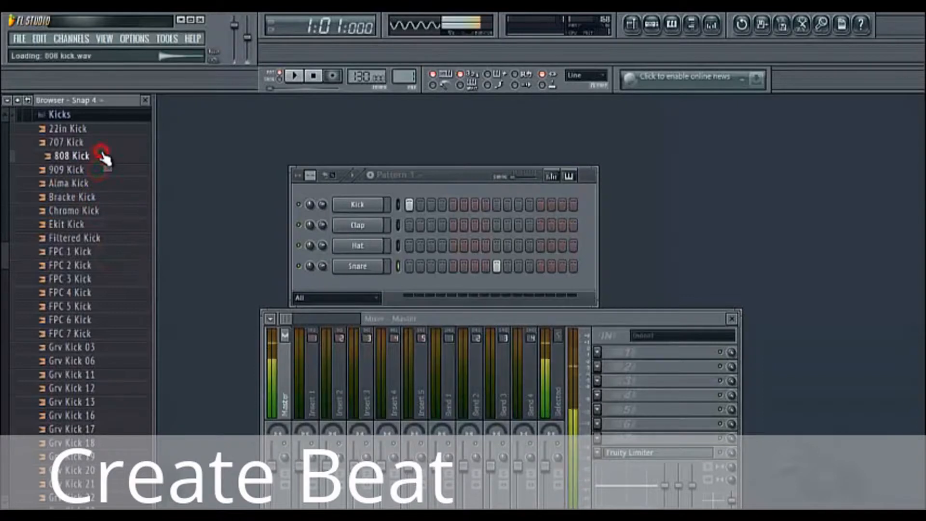
click(102, 146)
click(112, 130)
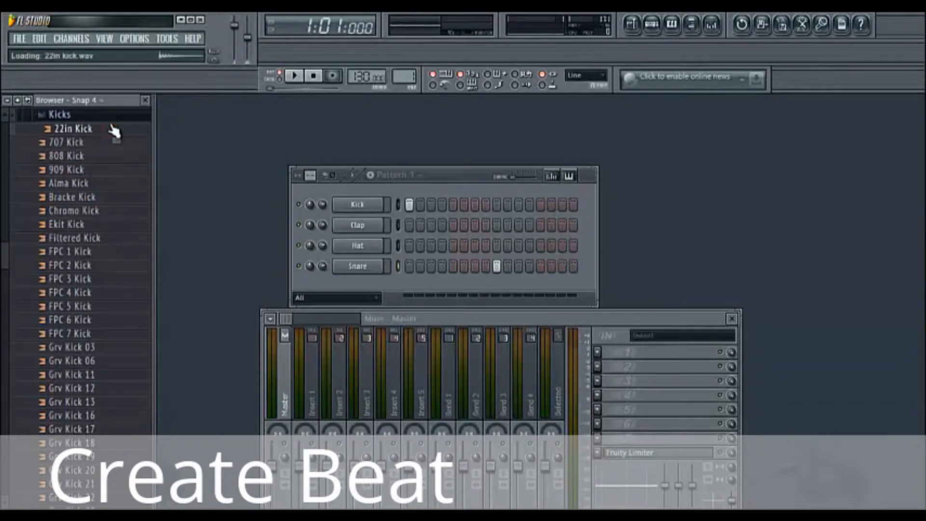
Audition the kick samples from FPC 5 Kick down to Grv Kick 19
click(72, 307)
click(75, 320)
click(85, 332)
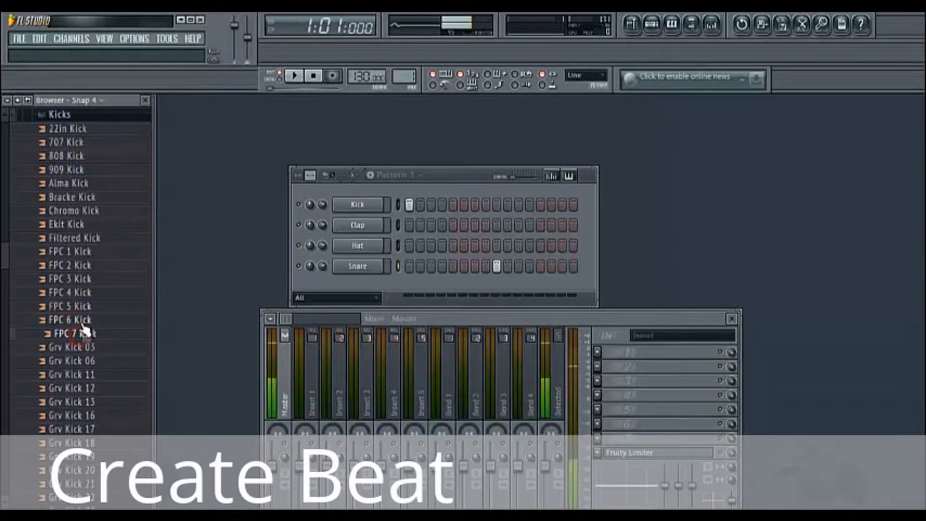
click(89, 349)
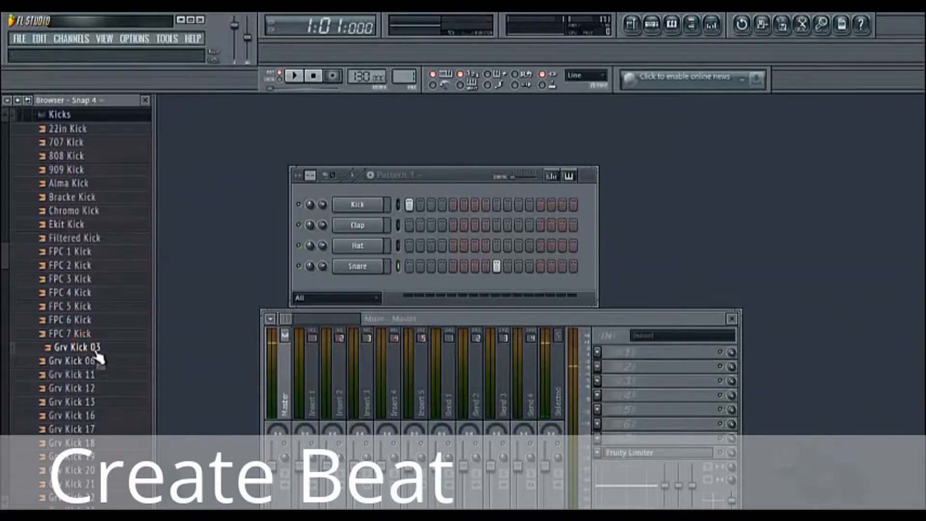
click(94, 375)
click(95, 388)
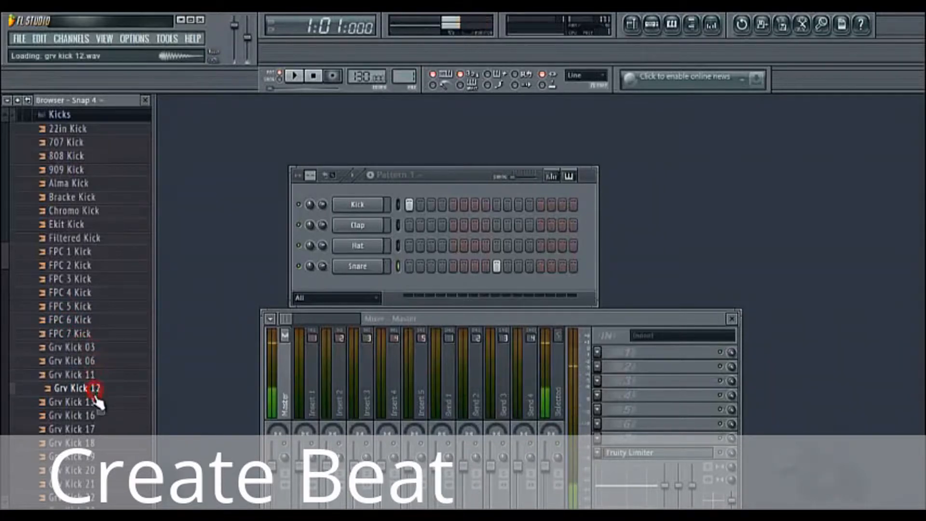
click(97, 402)
click(114, 416)
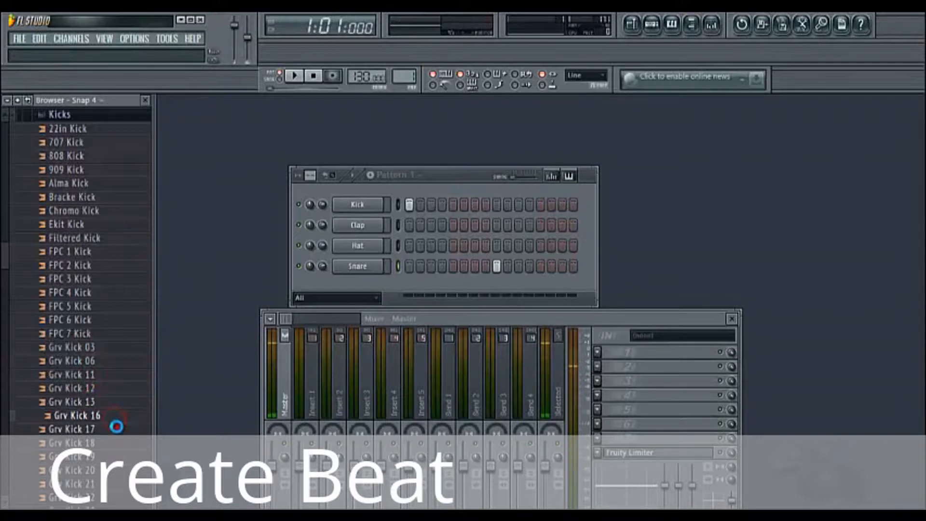
click(116, 429)
click(118, 443)
click(120, 456)
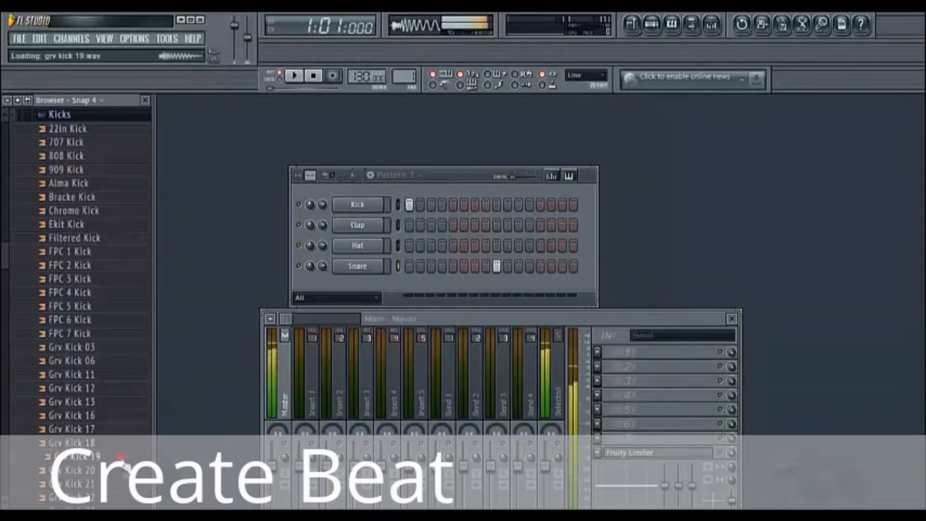
Add Grv Kick 18 as a new channel, replace the Kick hit on step 1 with it, and listen to the loop
click(117, 443)
drag(117, 443, 419, 289)
click(407, 207)
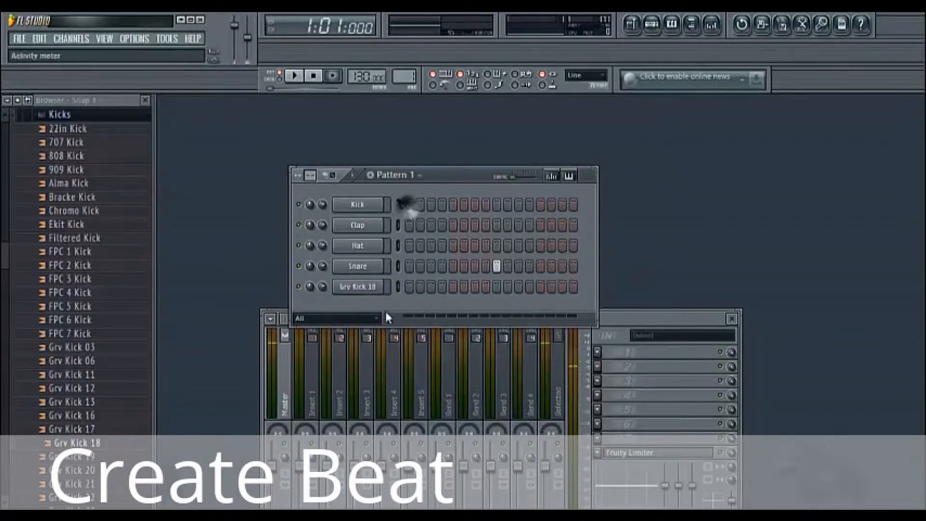
click(410, 287)
key(space)
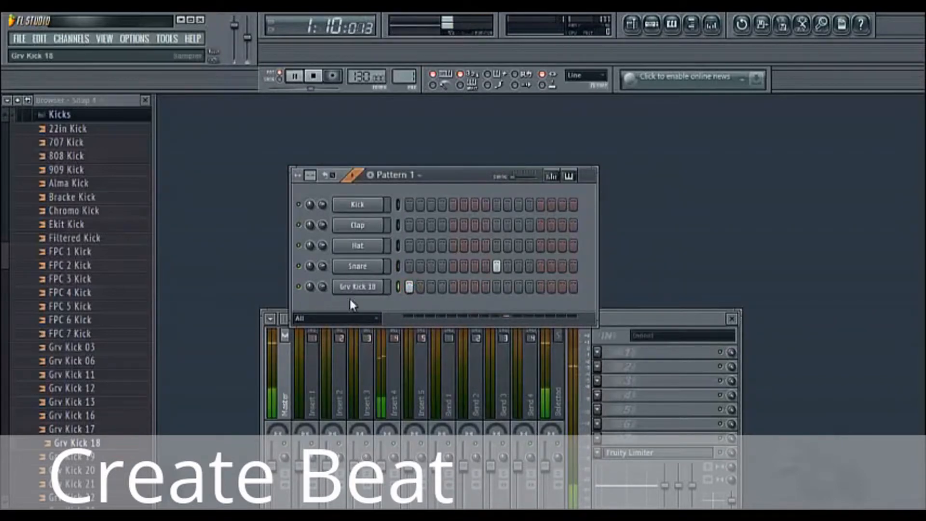
key(space)
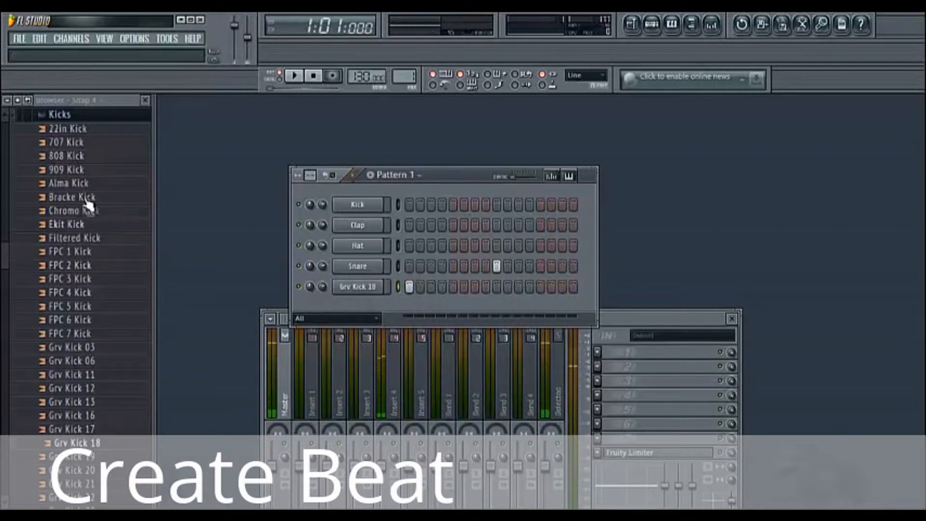
Switch from the Kicks folder to the Snares folder and audition its 707 and 909 rim and snare samples
click(78, 115)
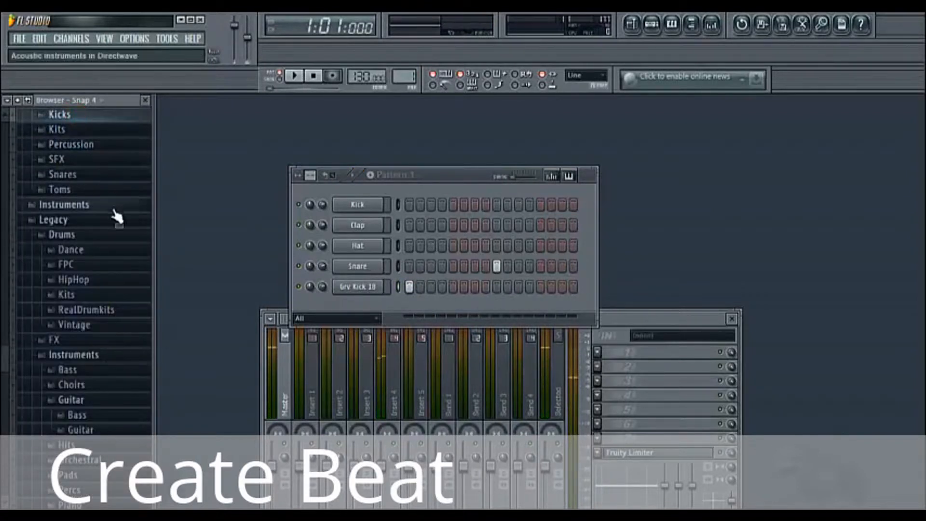
click(99, 174)
click(107, 147)
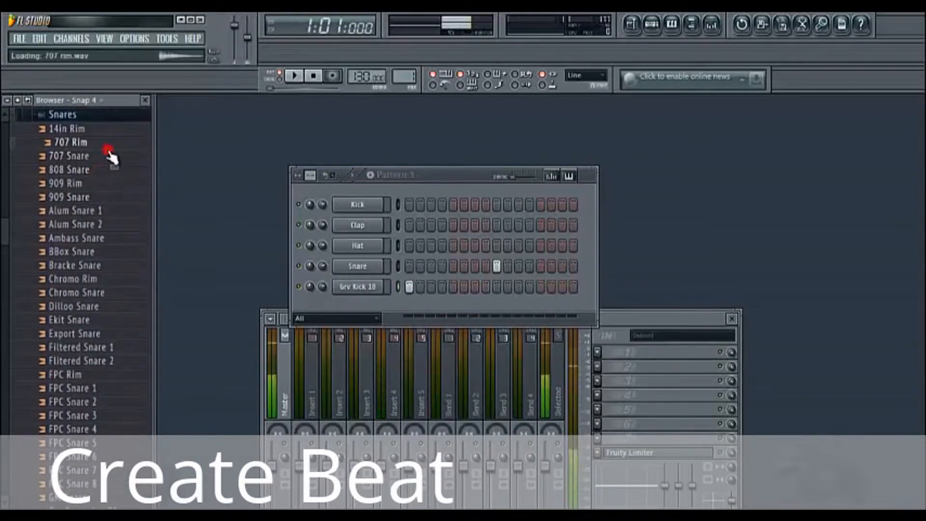
click(116, 158)
click(117, 182)
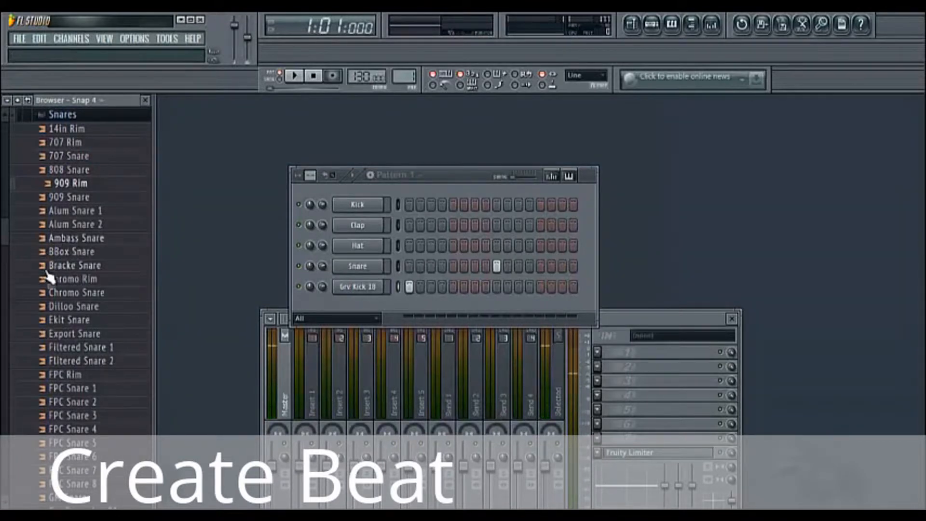
click(63, 197)
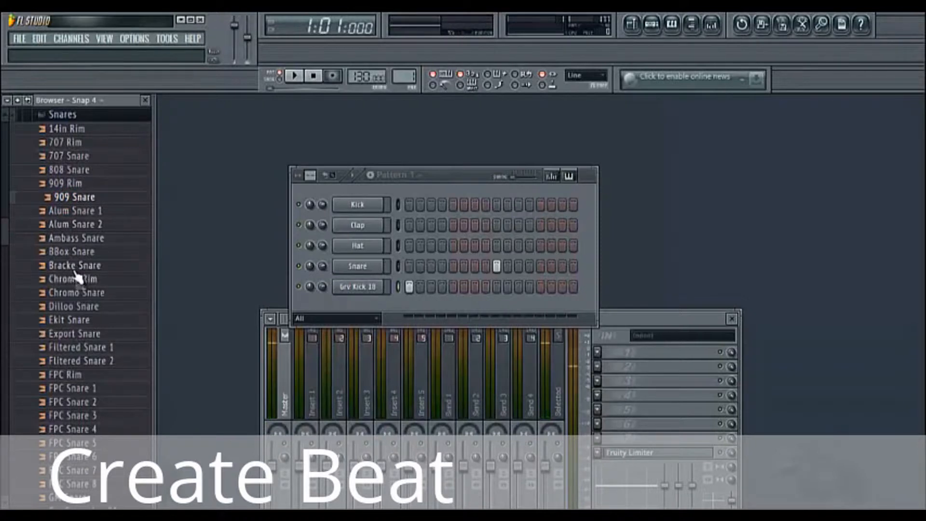
Audition the snare samples from Alum Snare 1 down to Export Snare
click(94, 213)
click(100, 225)
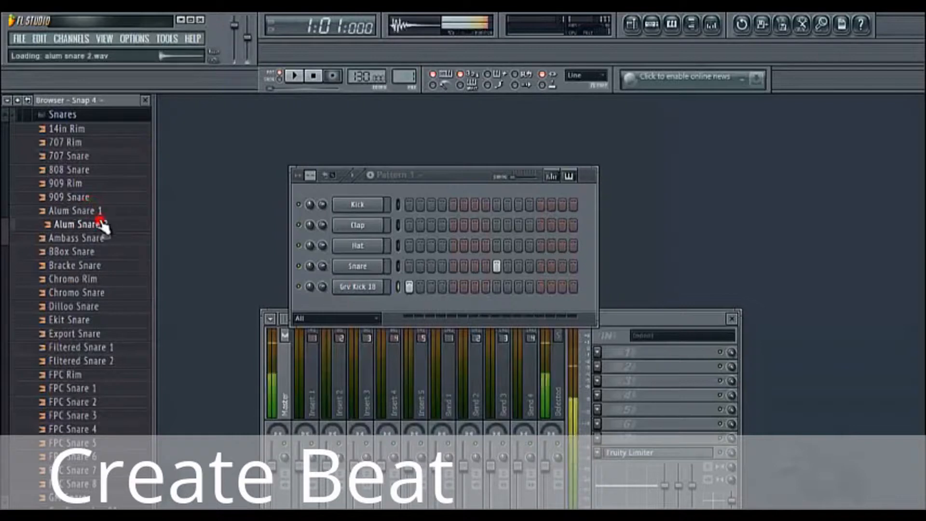
click(99, 236)
click(100, 252)
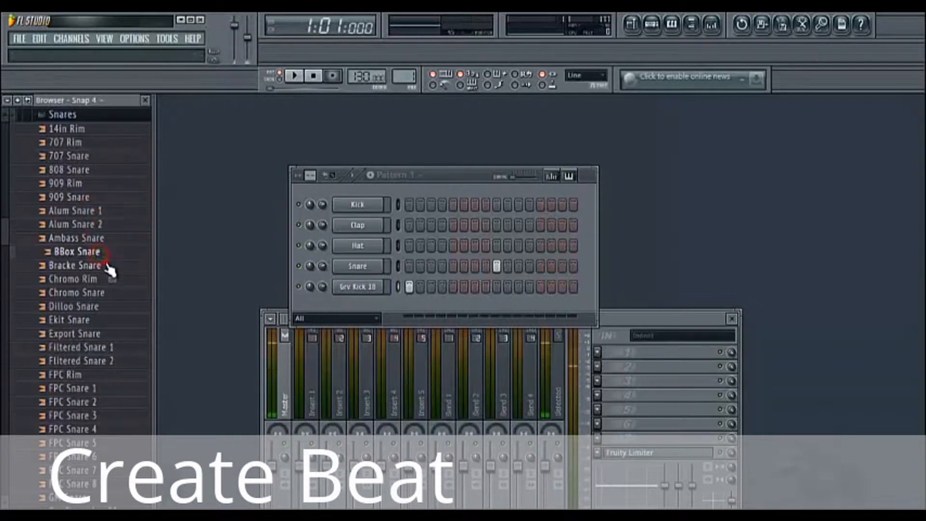
click(110, 266)
click(131, 281)
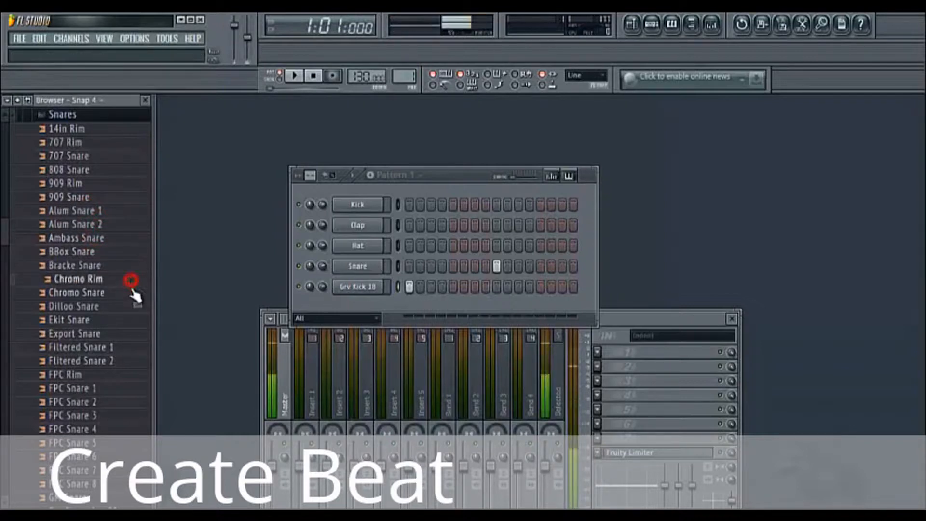
click(133, 296)
click(134, 308)
click(130, 334)
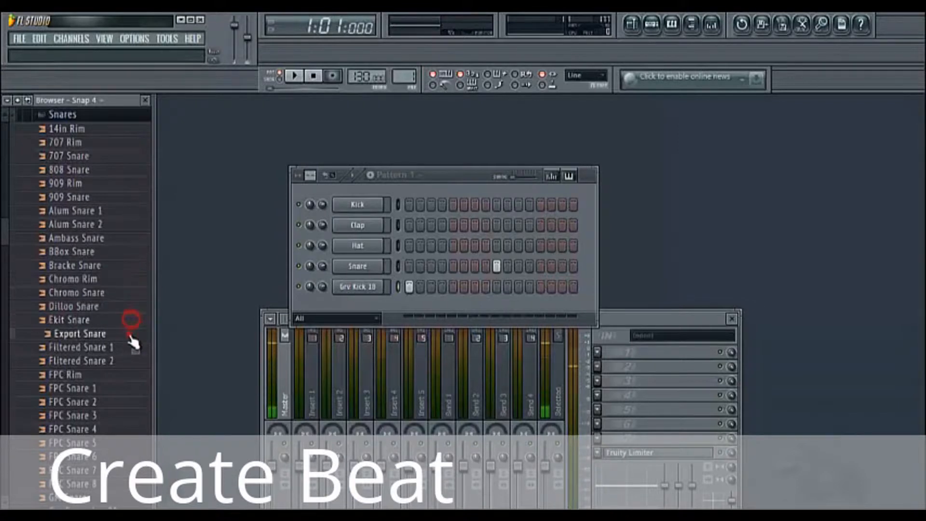
Audition the snare samples from Filtered Snare 1 down to FPC Snare 8 and look further down the list
click(124, 349)
click(118, 362)
click(119, 375)
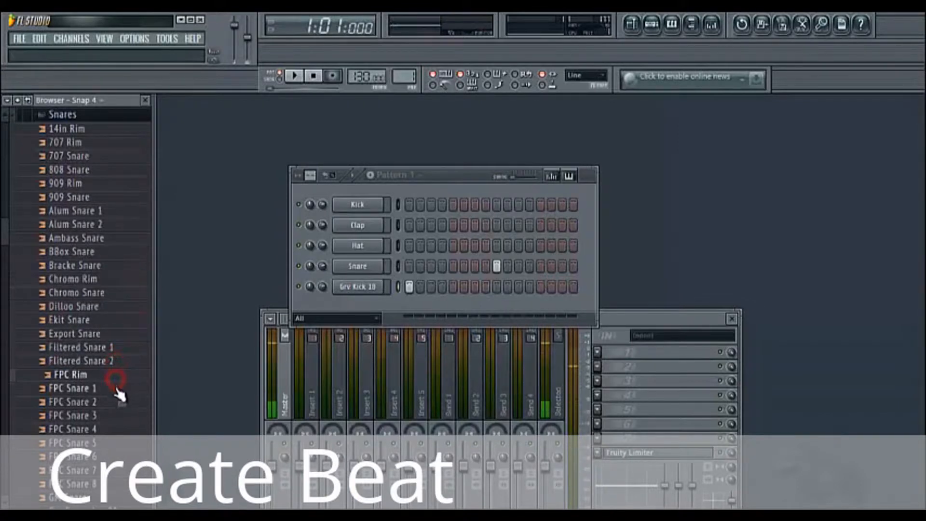
click(118, 389)
click(115, 404)
click(114, 416)
click(115, 430)
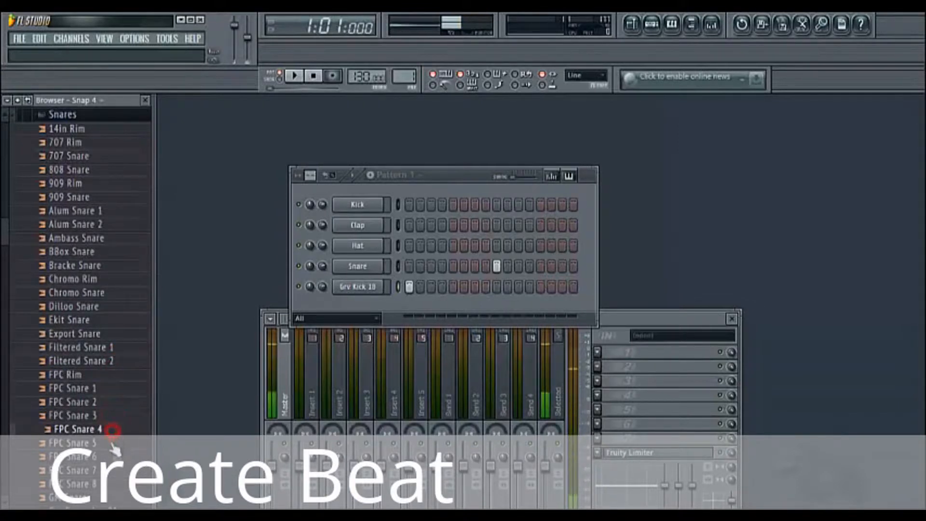
click(114, 443)
click(114, 457)
click(112, 470)
click(109, 485)
scroll(137, 355, down, 5)
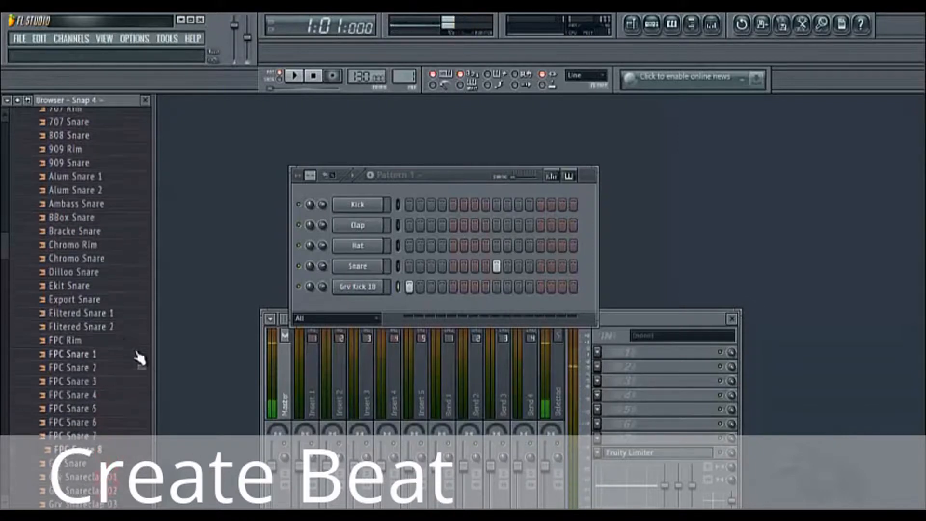
Audition the Grv Snareclap samples in the browser, from 01 through 11, to choose a snare layer
click(113, 331)
click(113, 374)
click(112, 333)
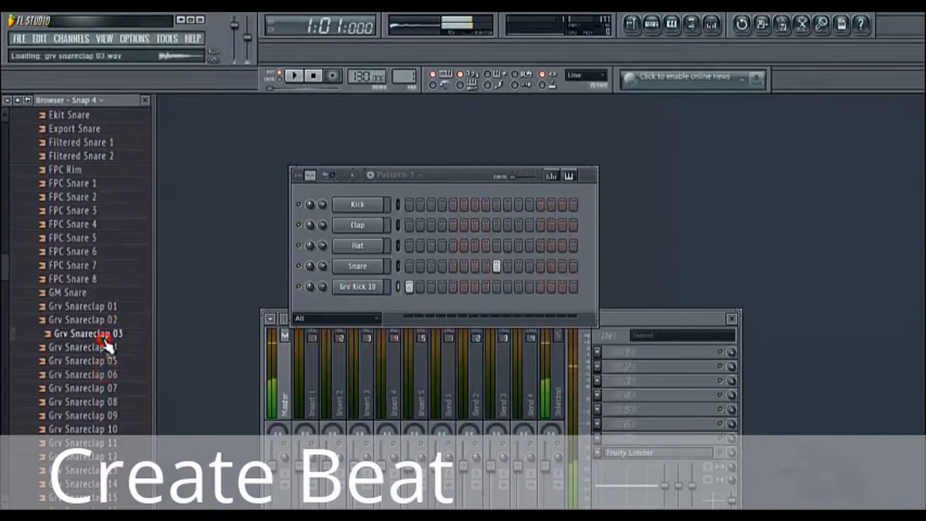
click(110, 376)
click(106, 374)
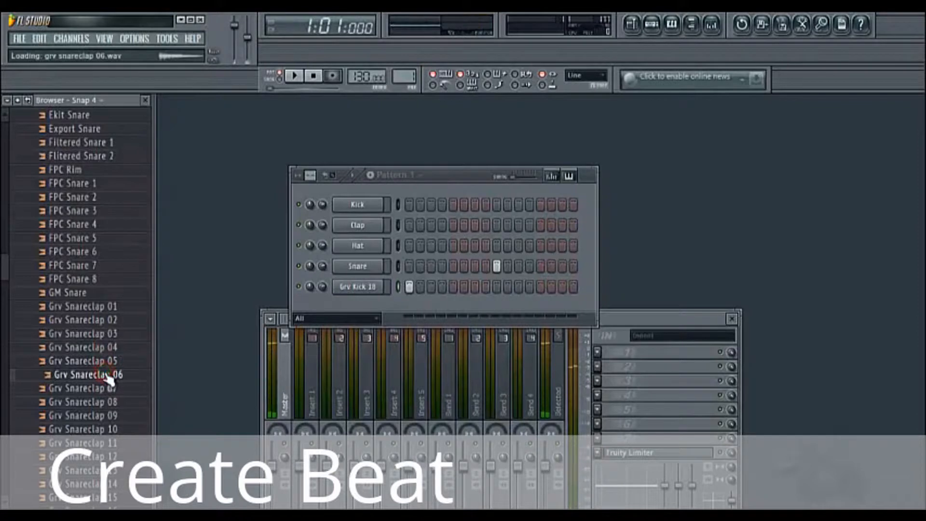
click(106, 374)
click(100, 349)
click(104, 362)
click(103, 391)
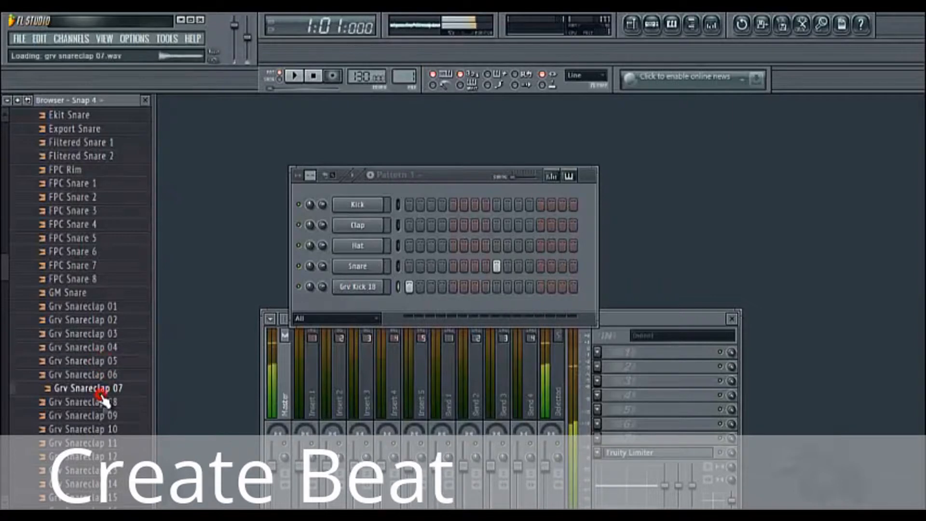
click(106, 403)
click(108, 416)
click(113, 429)
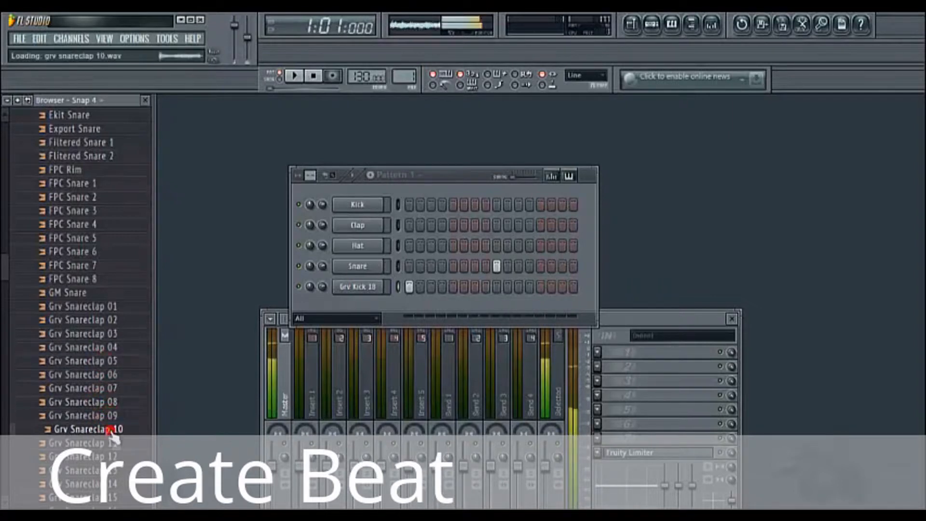
click(116, 443)
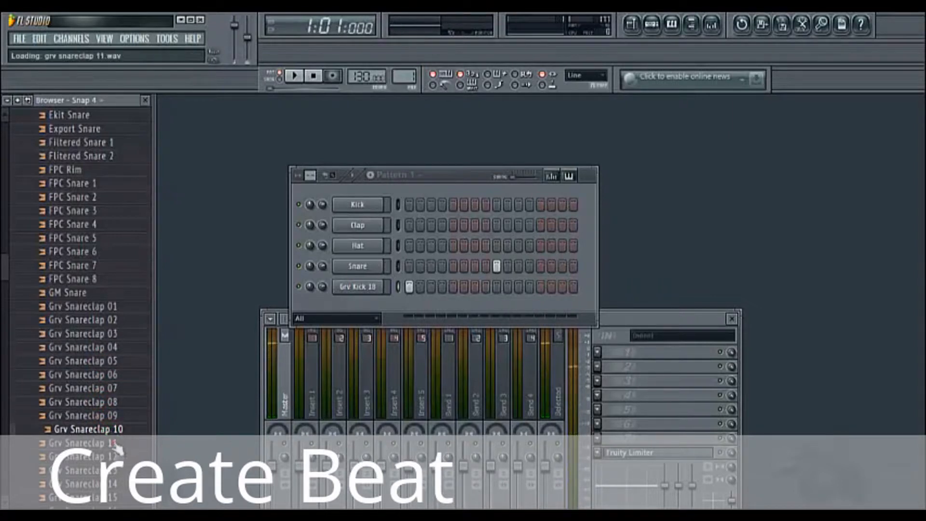
click(105, 305)
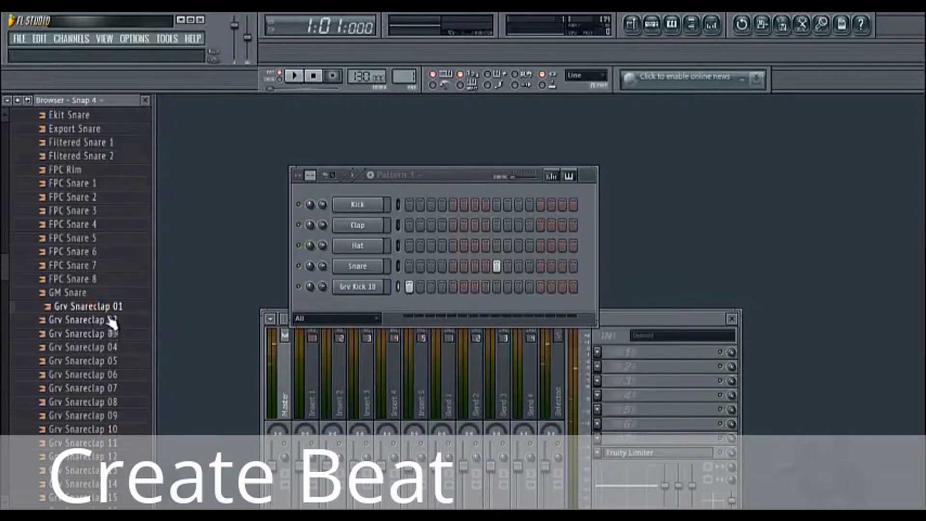
Add Grv Snareclap 01 as a new channel, place a hit on its step 9, and play the pattern
drag(101, 307, 485, 313)
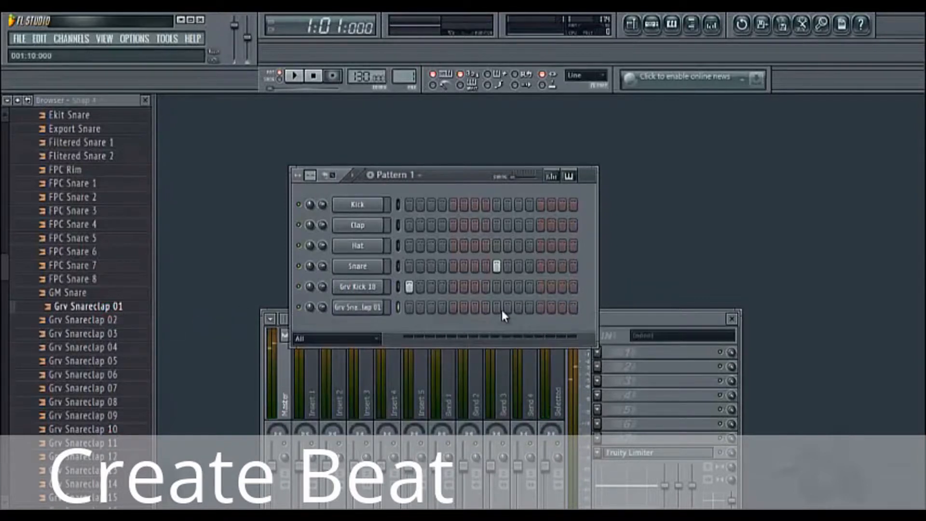
click(497, 308)
key(space)
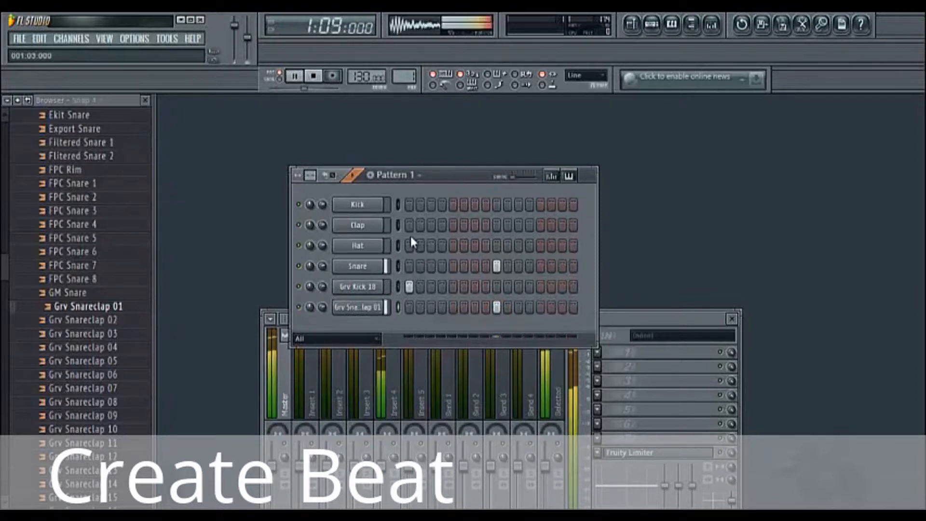
key(space)
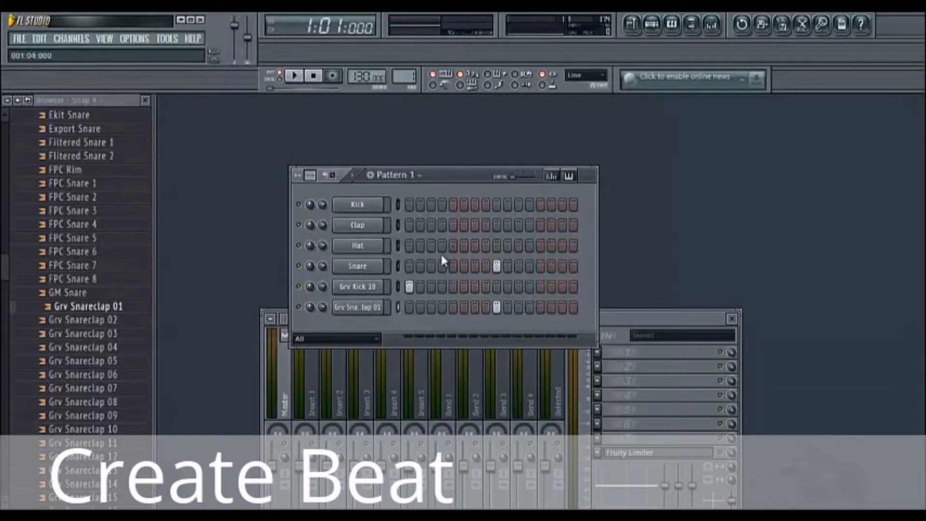
Place Hat hits on steps 5 and 13 of Pattern 1 and play it back
click(454, 248)
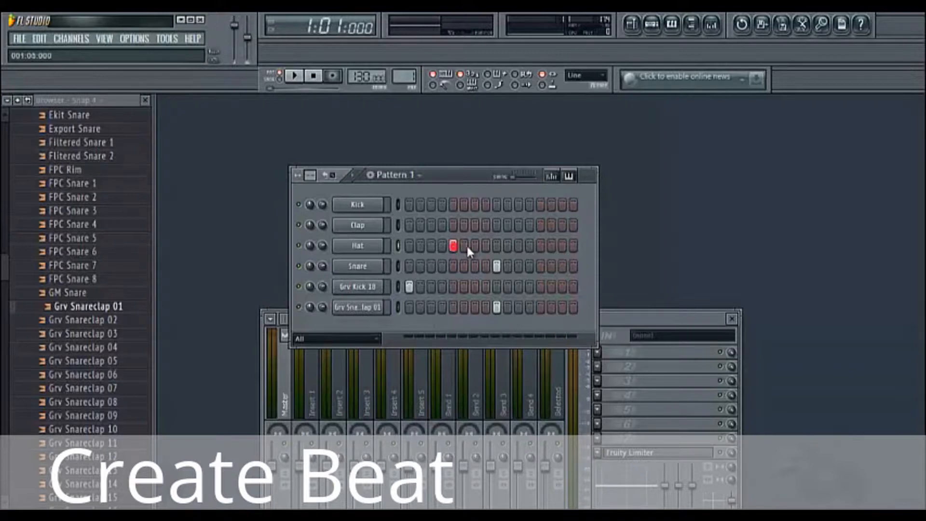
click(541, 245)
key(space)
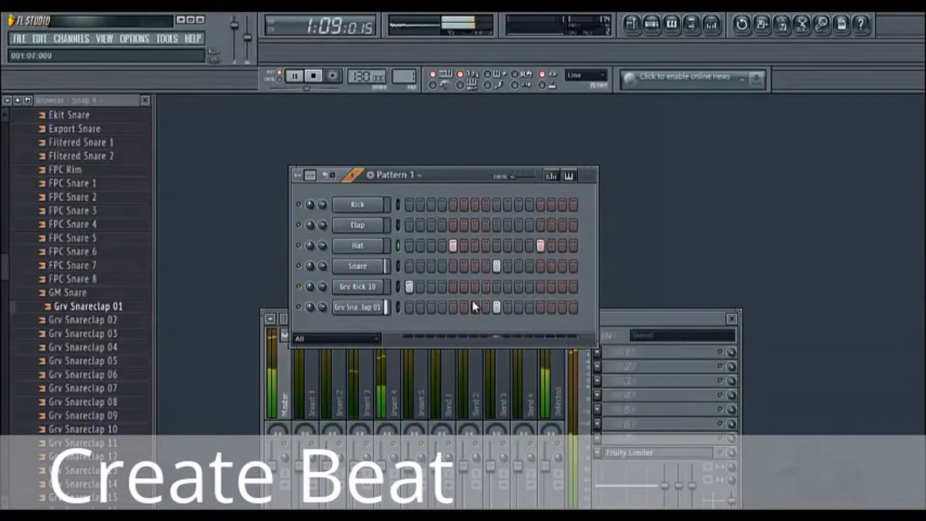
key(space)
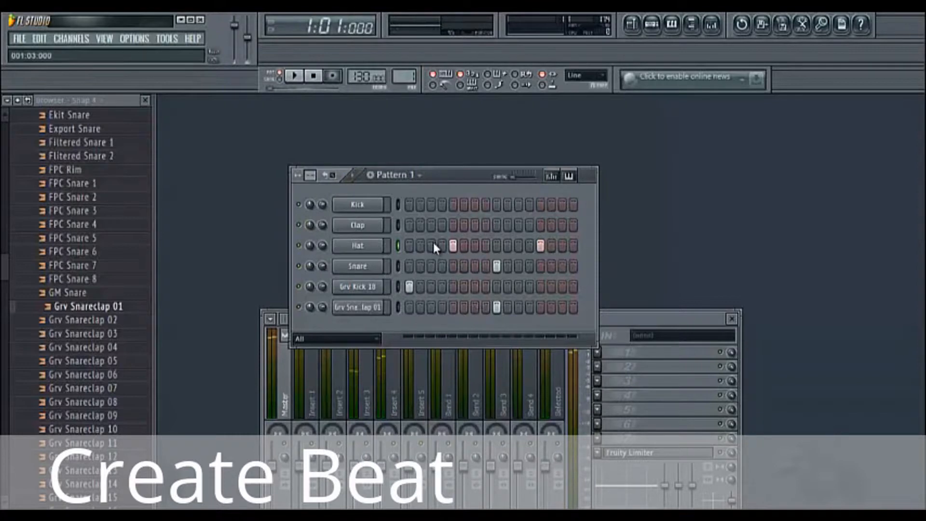
Add Hat hits on steps 3, 7, 11 and 15 of Pattern 1 and play it back
click(432, 244)
click(518, 246)
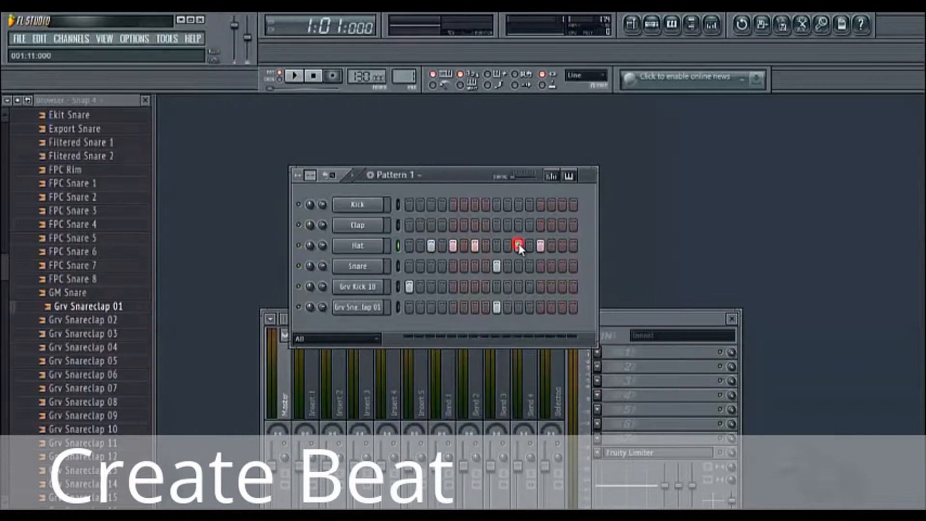
click(562, 246)
key(space)
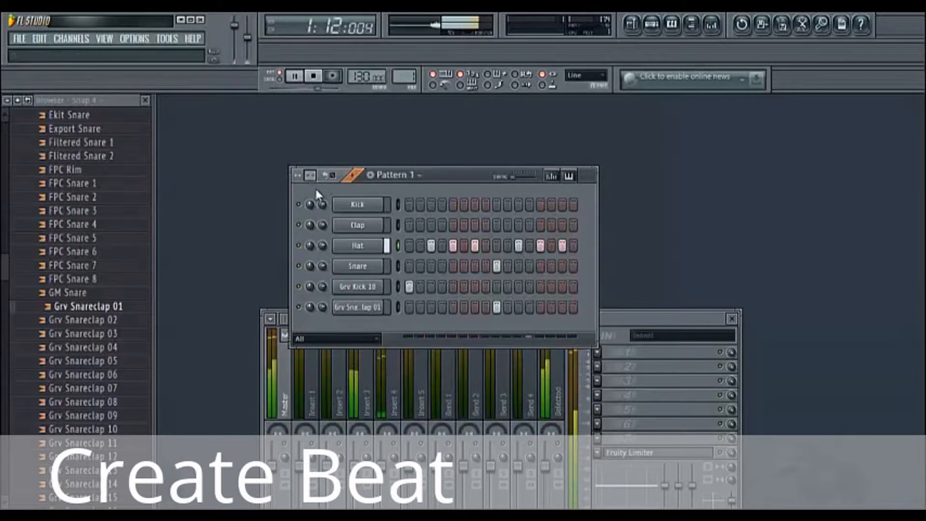
key(space)
Extend Pattern 1 to 32 steps by raising its beats per bar, and play it back
click(312, 174)
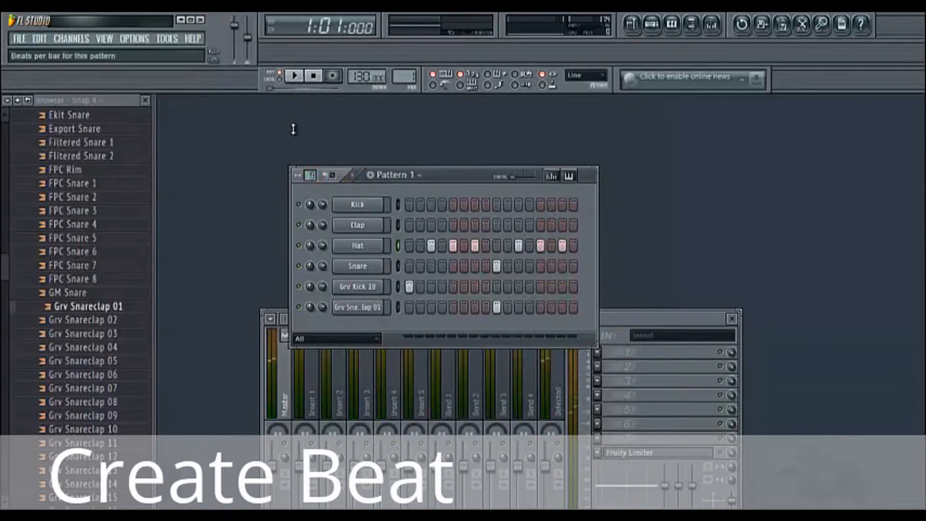
drag(293, 129, 293, 130)
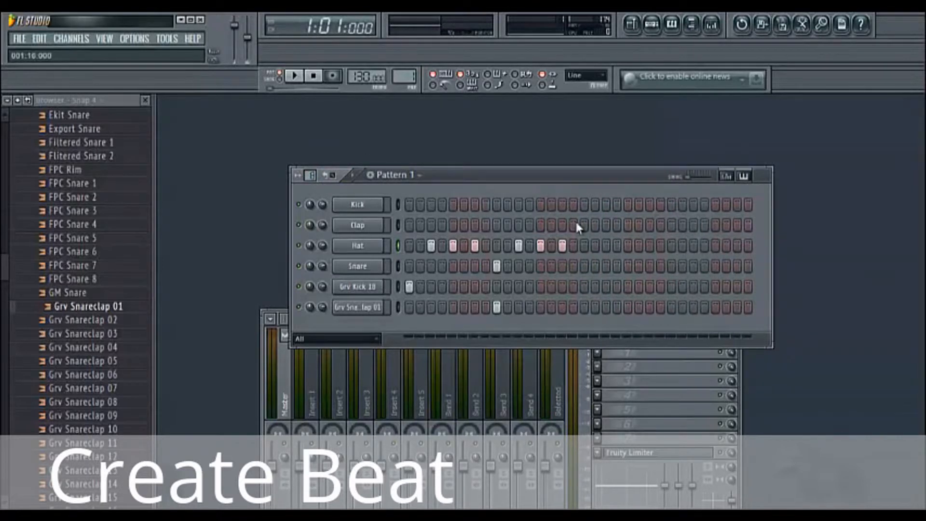
key(space)
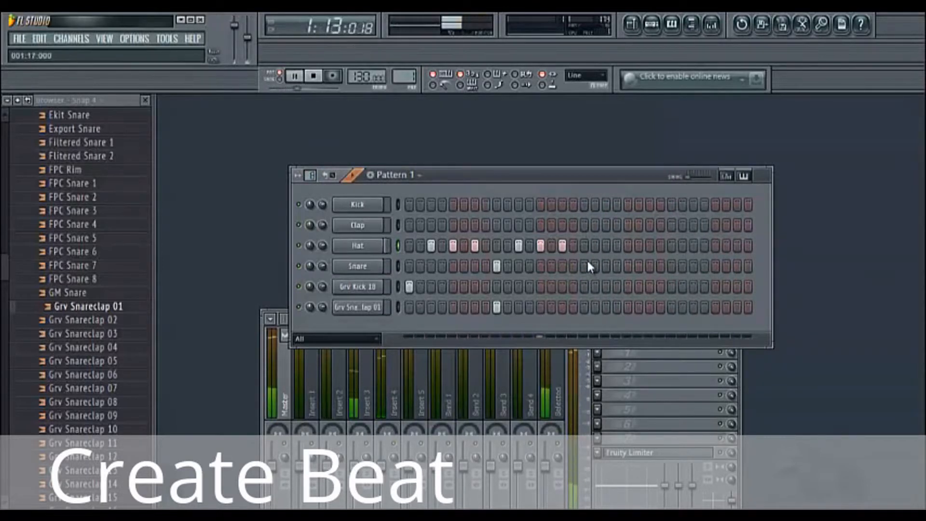
key(space)
Add second-half hits to Pattern 1: Grv Kick on step 17, Hat on 19, 21 and 23, Snare and Grv Snareclap 01 on 25
click(584, 287)
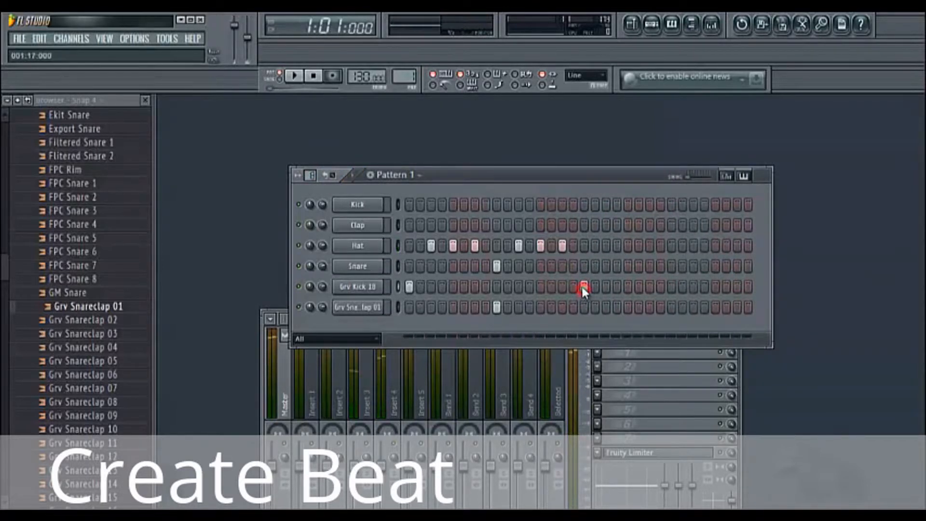
click(627, 266)
click(632, 307)
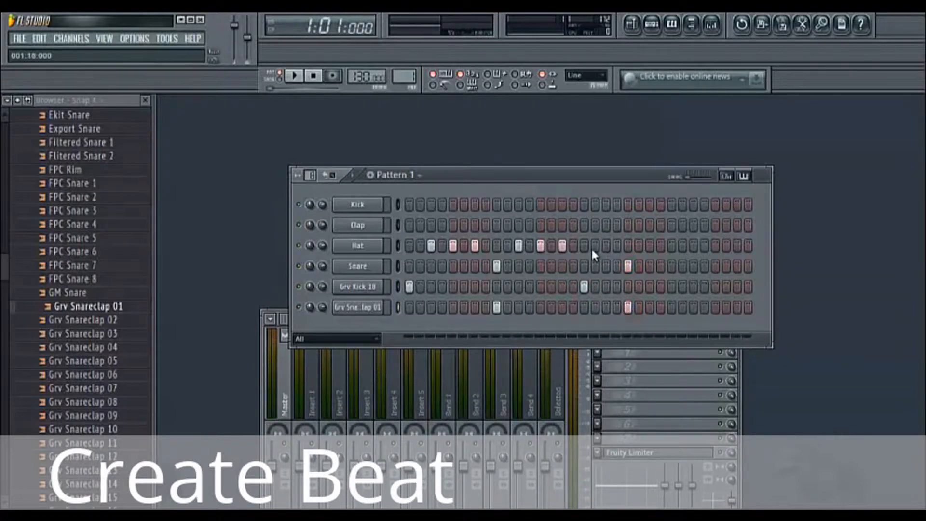
click(628, 307)
click(672, 265)
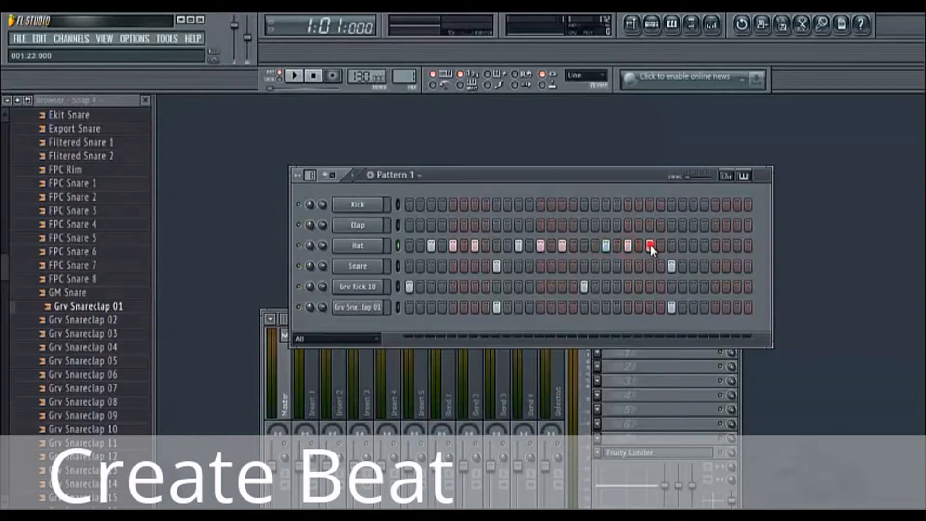
key(space)
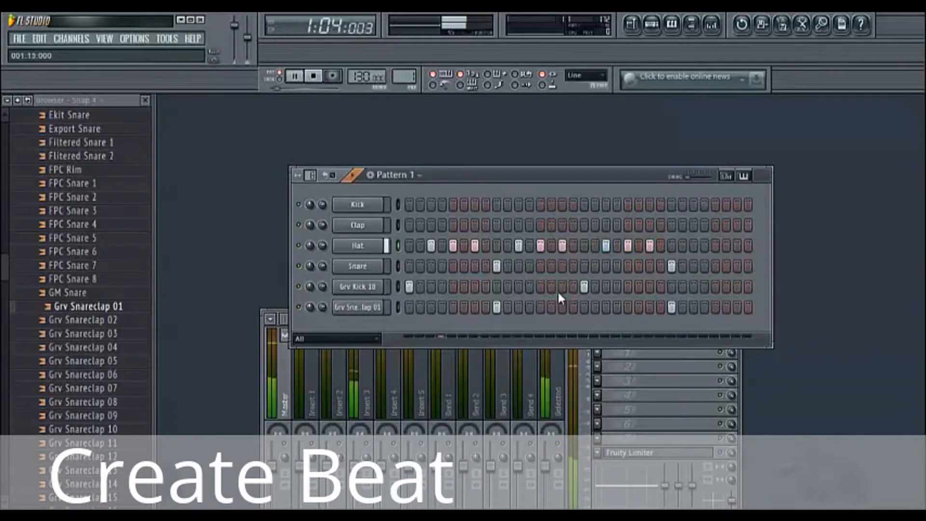
key(space)
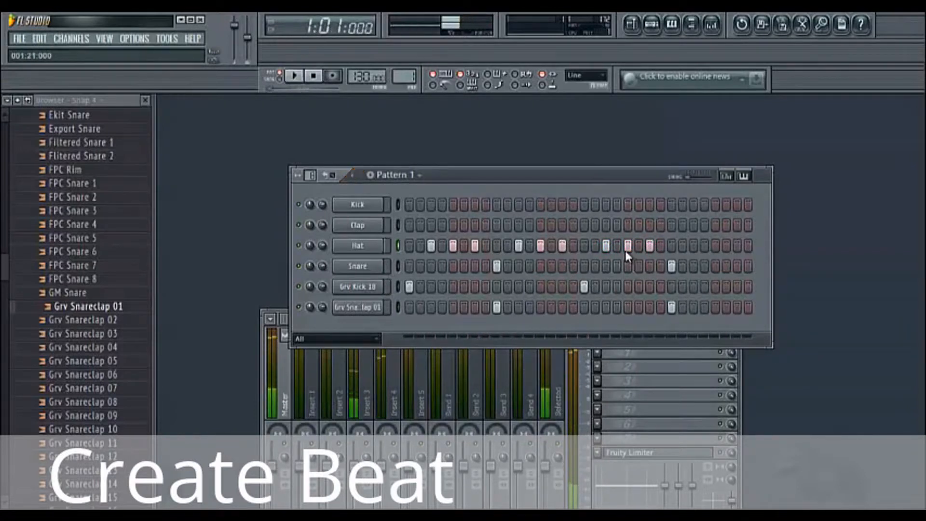
Clear the Hat hits on steps 19, 21 and 23, and add Grv Kick hits on steps 20 and 23
click(605, 246)
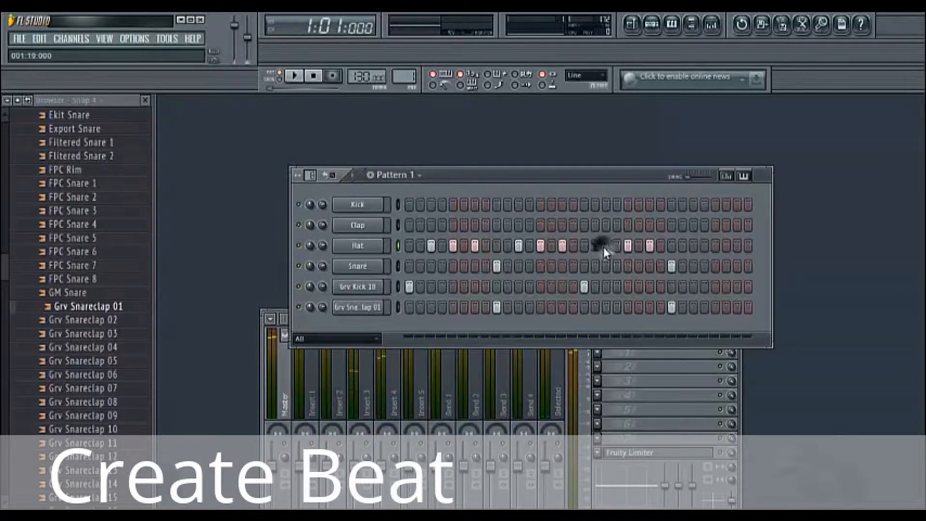
click(649, 287)
key(space)
right_click(645, 247)
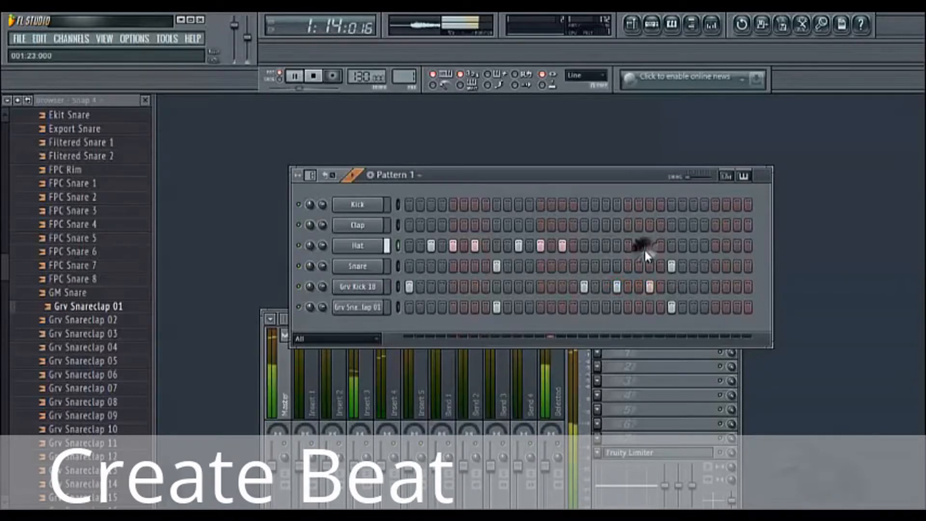
key(space)
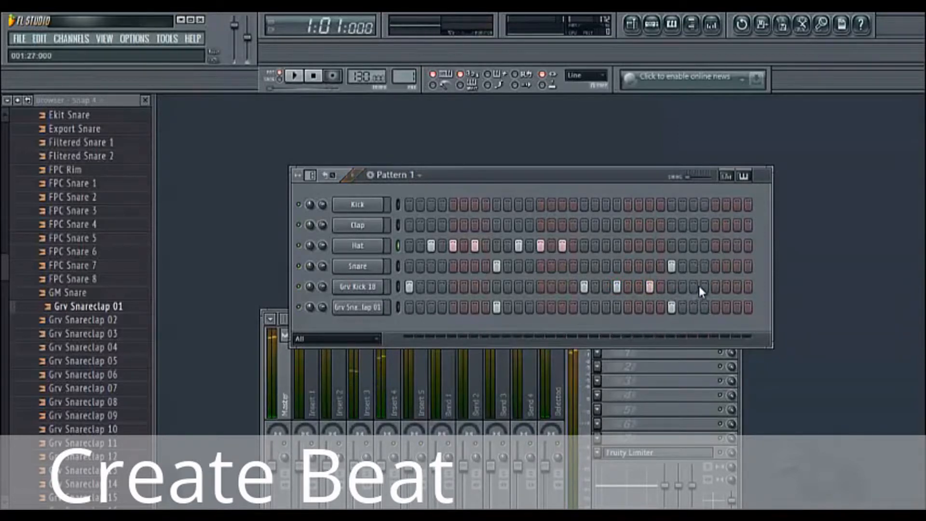
Place Hat hits on steps 19 and 22 of Pattern 1 and play it back
click(606, 246)
click(637, 247)
key(space)
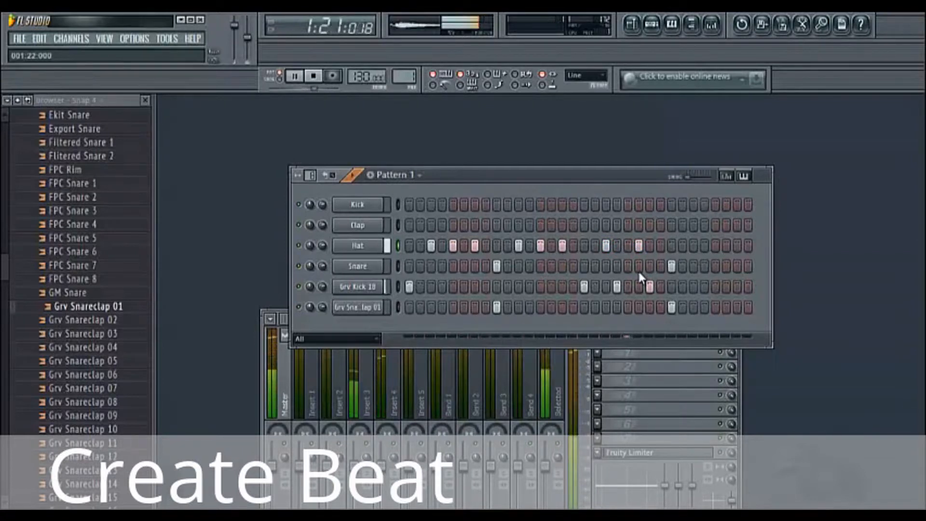
key(space)
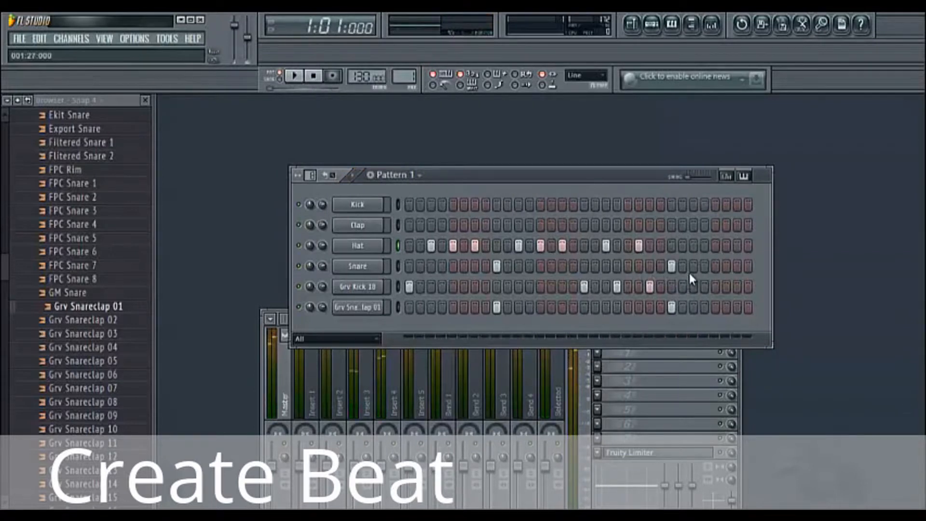
Add Hat hits on steps 27, 29 and 31 of Pattern 1 and play it back
click(706, 264)
click(737, 246)
key(space)
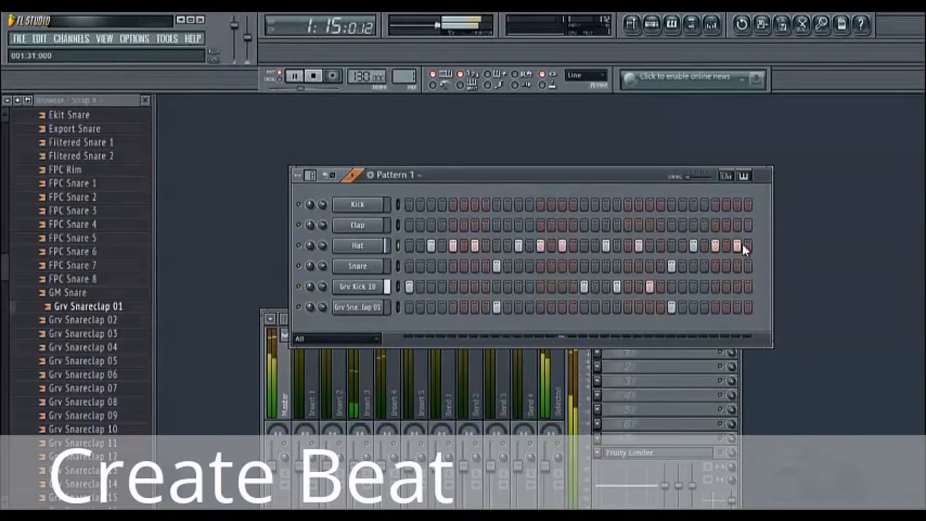
key(space)
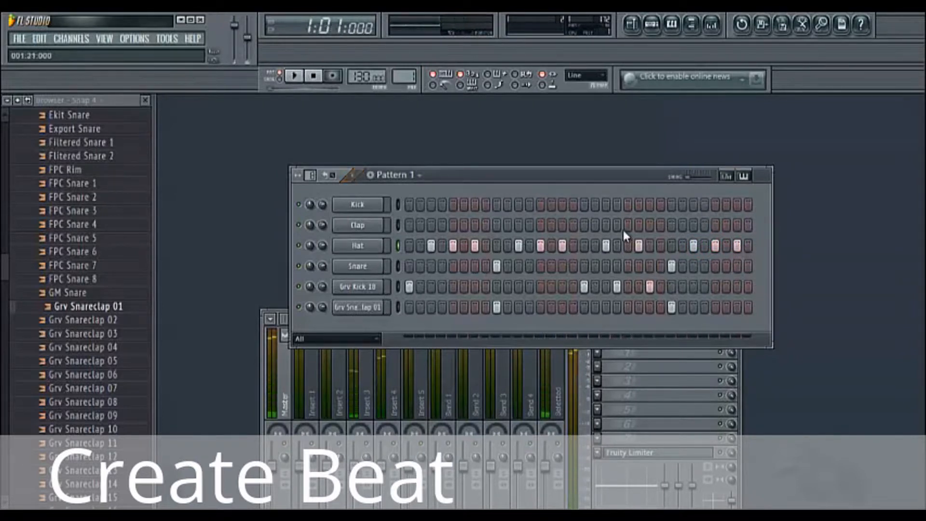
Create a second, empty pattern and name it 2
click(420, 176)
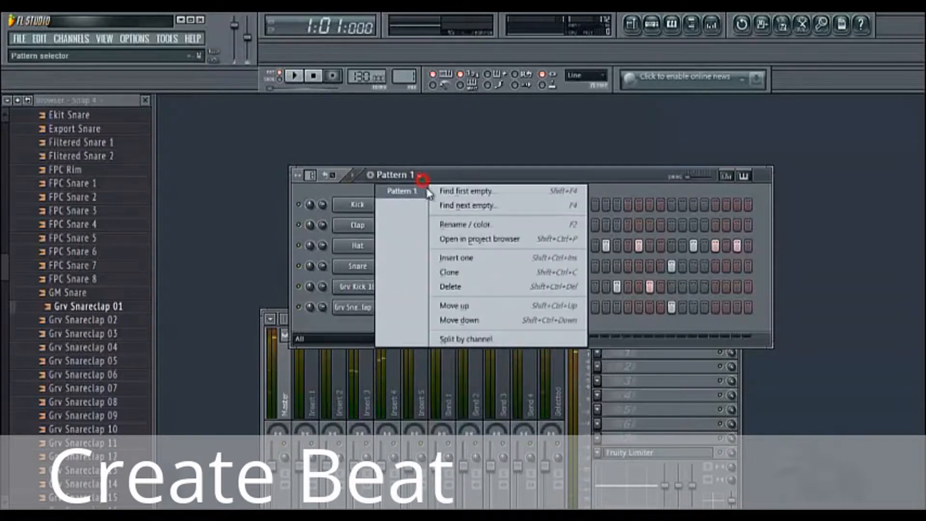
click(420, 176)
click(371, 176)
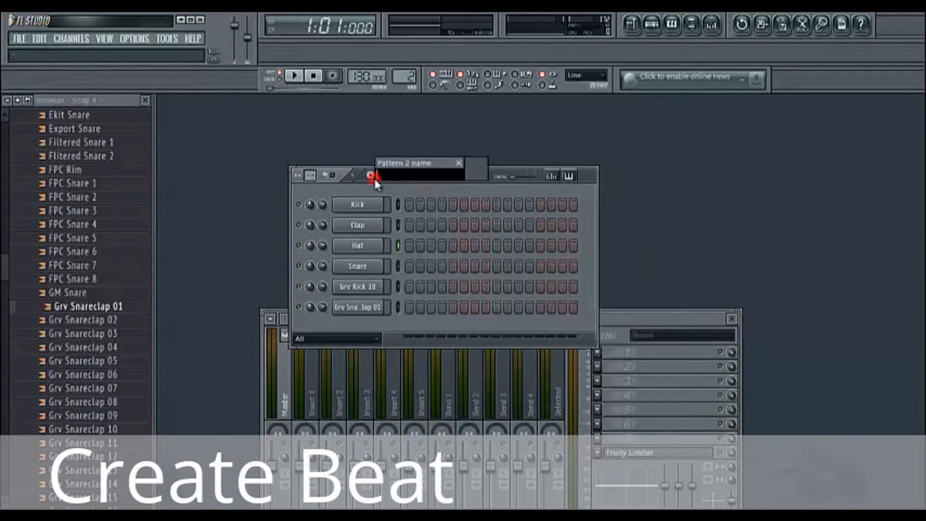
key(Return)
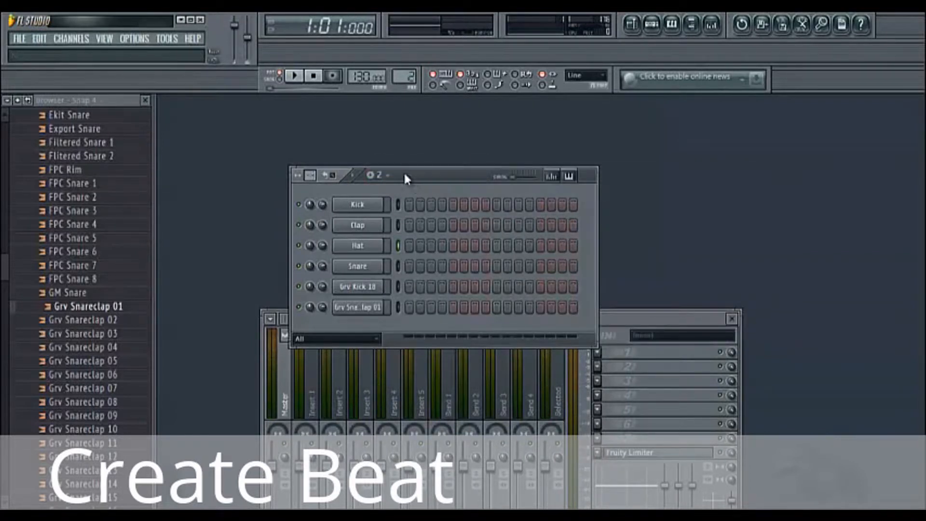
In pattern 2, place a Grv Kick hit on step 1 and Snare and Grv Snareclap 01 hits on step 9, and play it
click(410, 204)
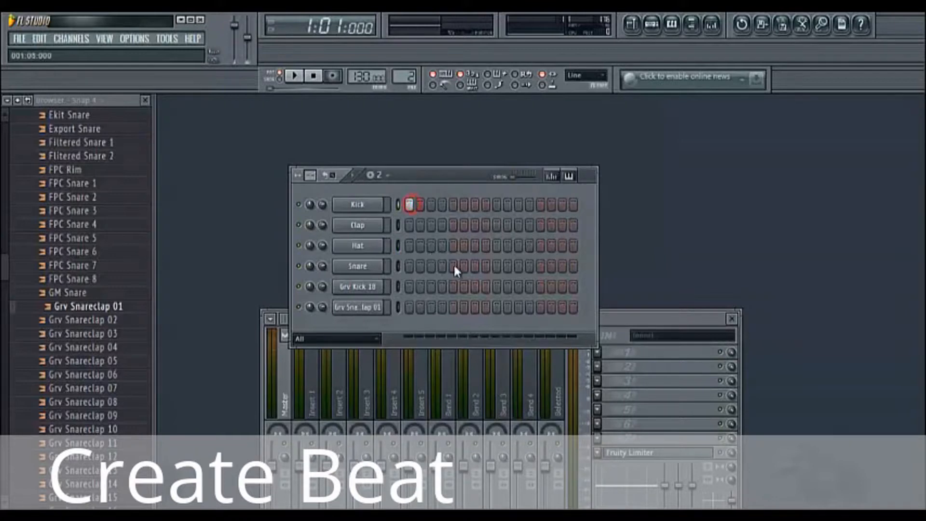
click(496, 265)
click(499, 306)
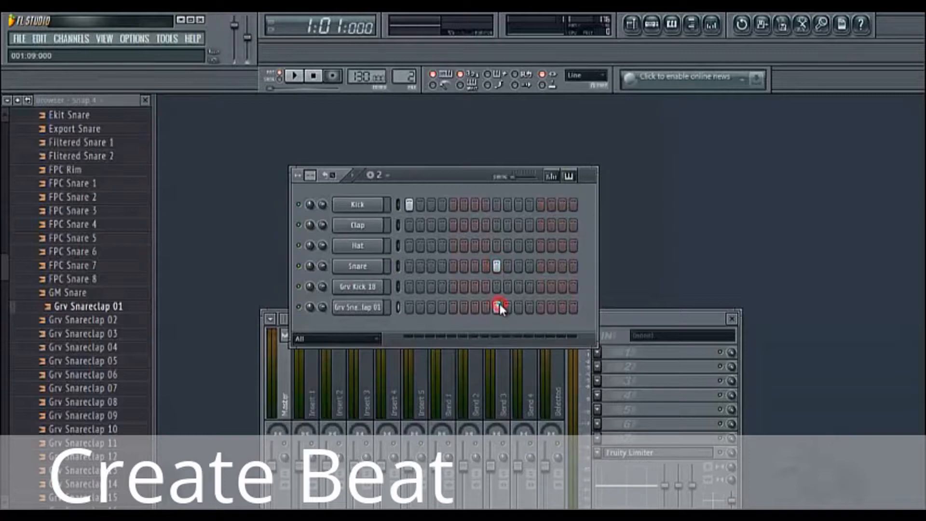
click(409, 204)
click(410, 287)
key(space)
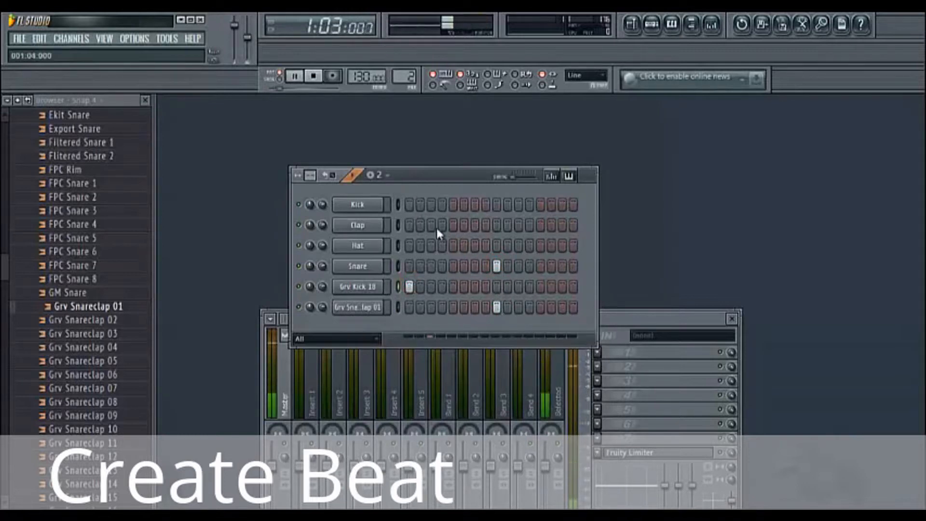
Add Hat hits on steps 3, 5, 7, 11, 13 and 15 of pattern 2, then stop playback
click(432, 247)
click(453, 246)
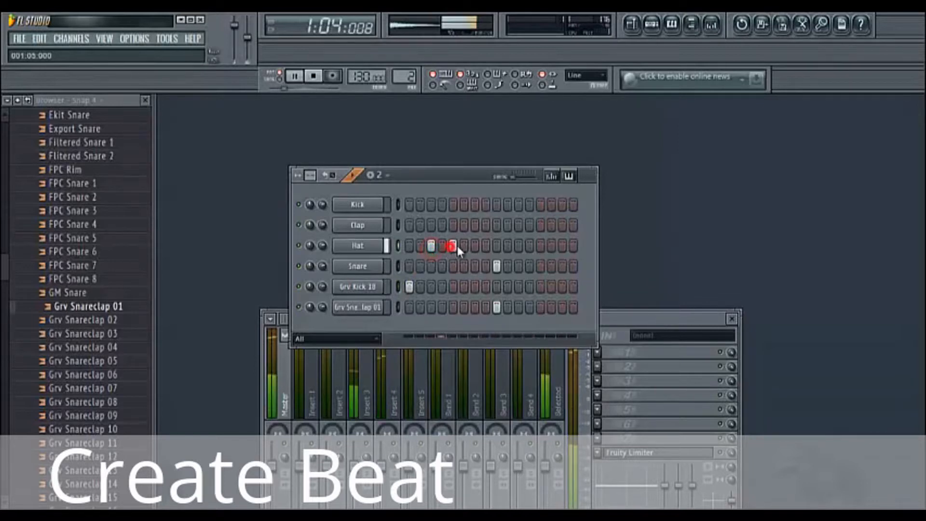
click(475, 246)
click(520, 246)
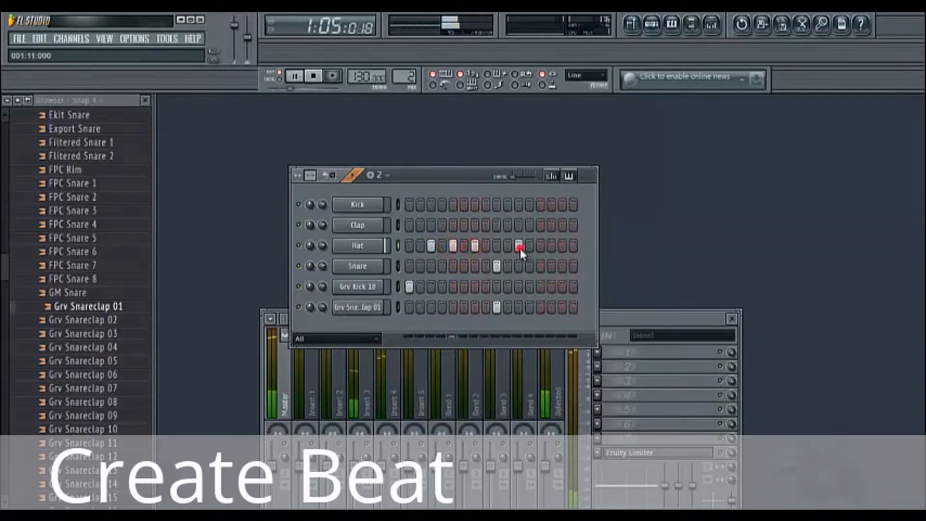
click(540, 246)
click(561, 246)
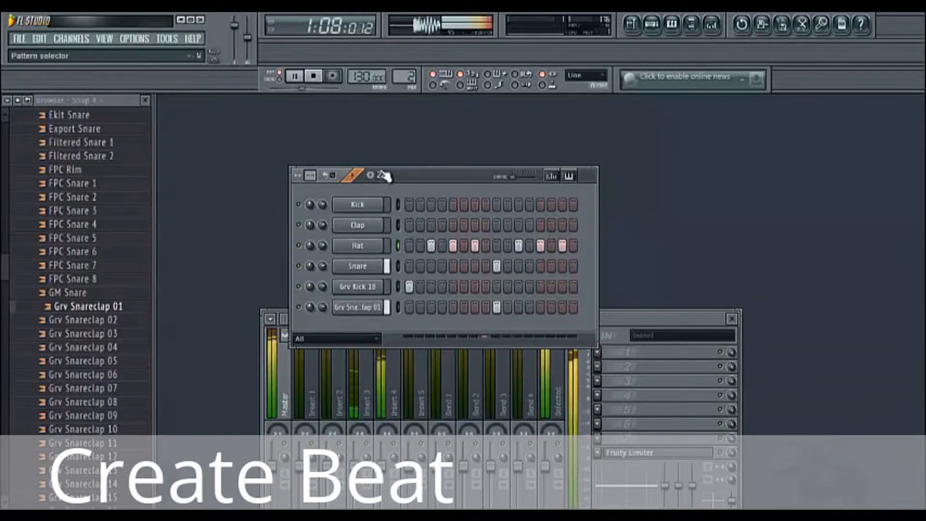
key(space)
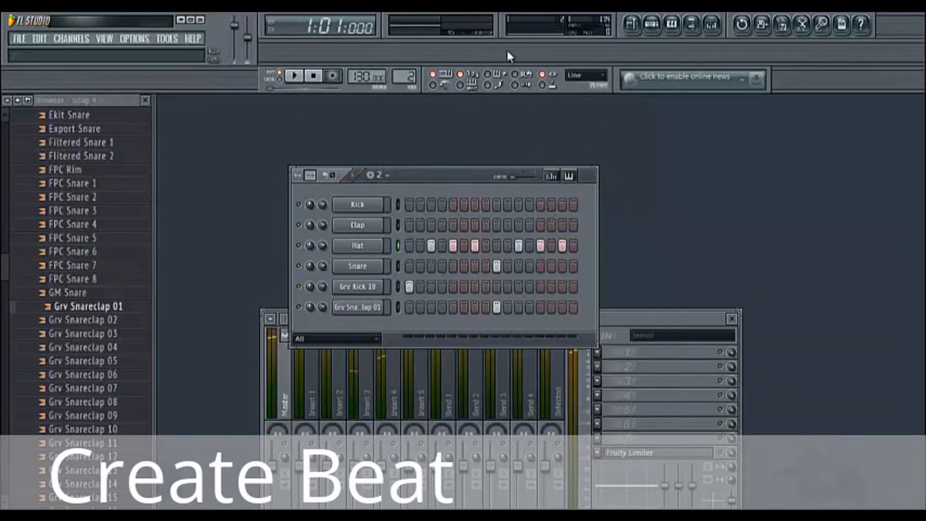
Place pattern 2 clips back to back on Track 1 of the playlist, filling bars 1 through 8
click(633, 24)
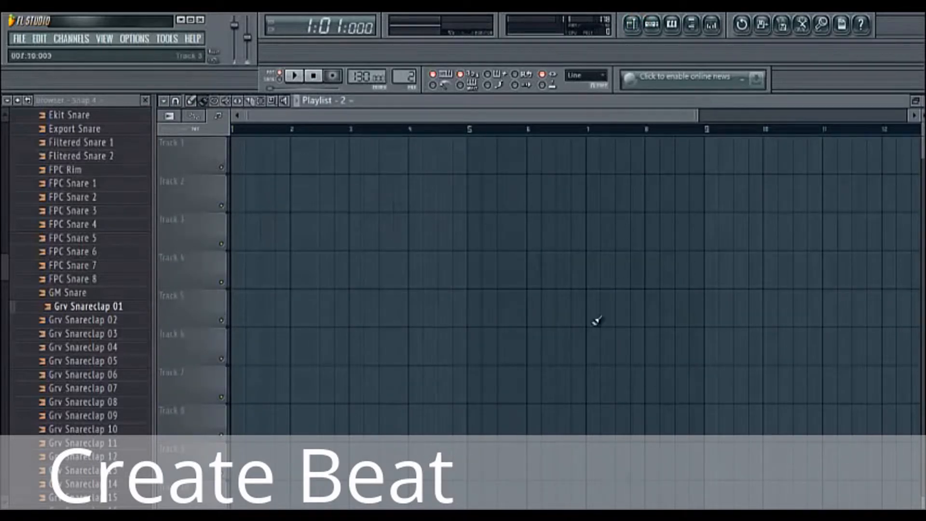
click(245, 147)
click(267, 143)
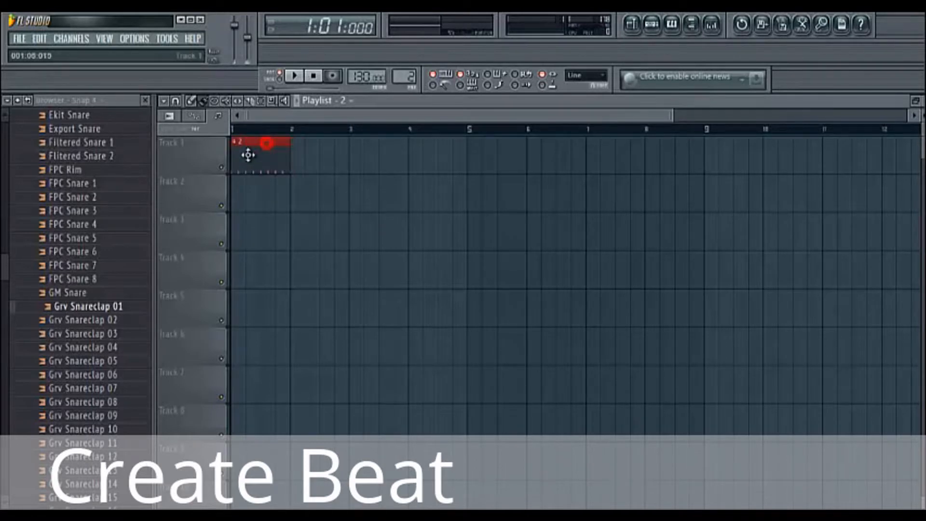
mouse_move(298, 155)
mouse_down()
mouse_move(368, 143)
mouse_move(599, 155)
mouse_up()
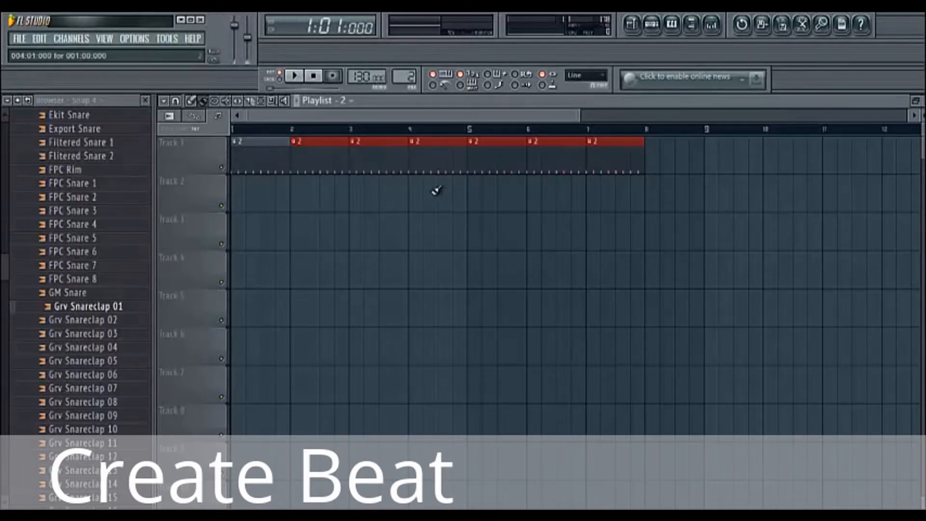
click(656, 155)
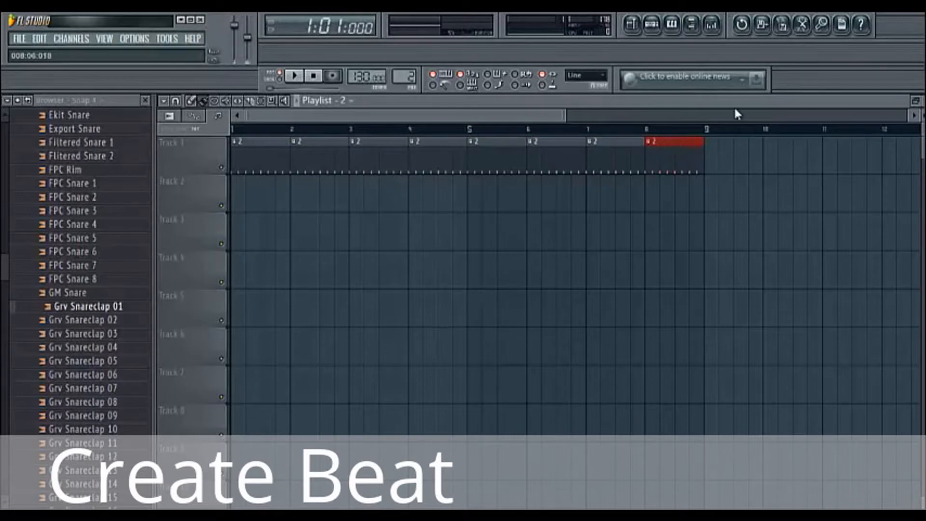
Select Pattern 1 and replace the pattern 2 clips in bars 3 and 4 of Track 1 with one Pattern 1 clip
click(916, 100)
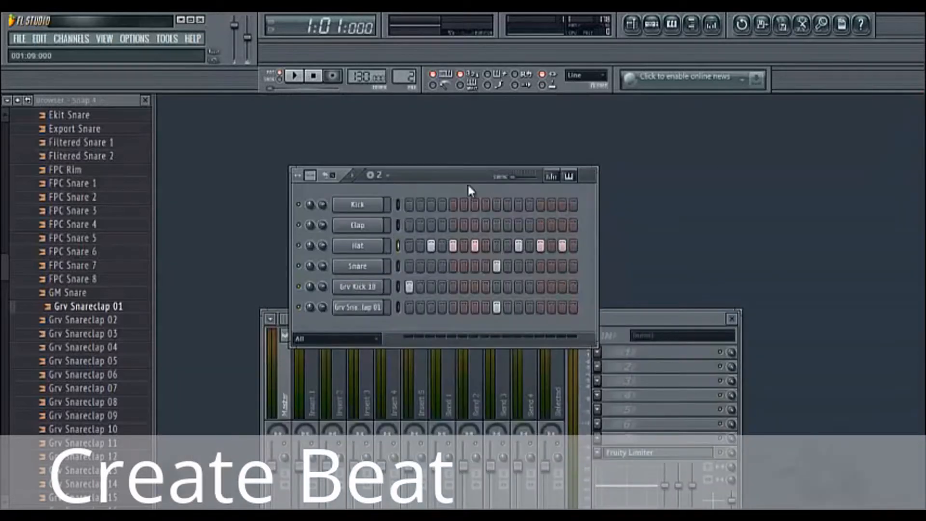
drag(448, 180, 540, 181)
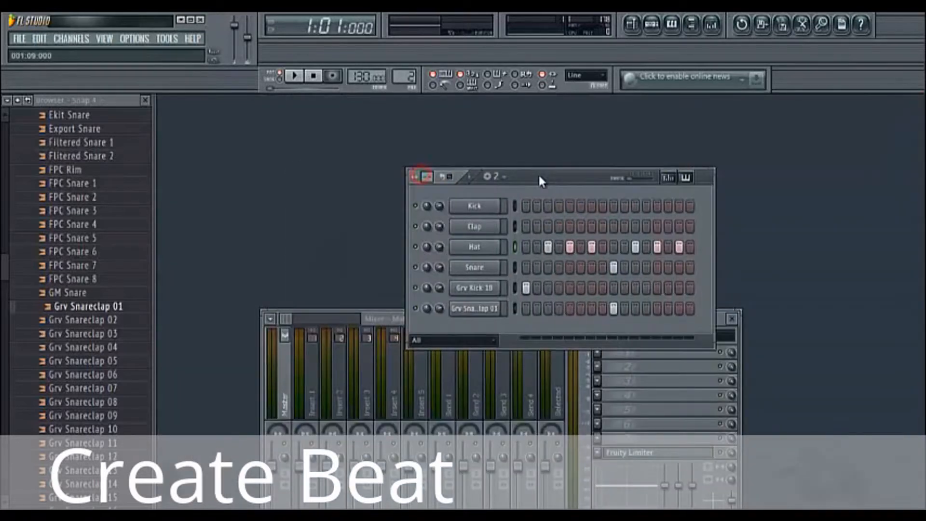
click(505, 177)
click(506, 190)
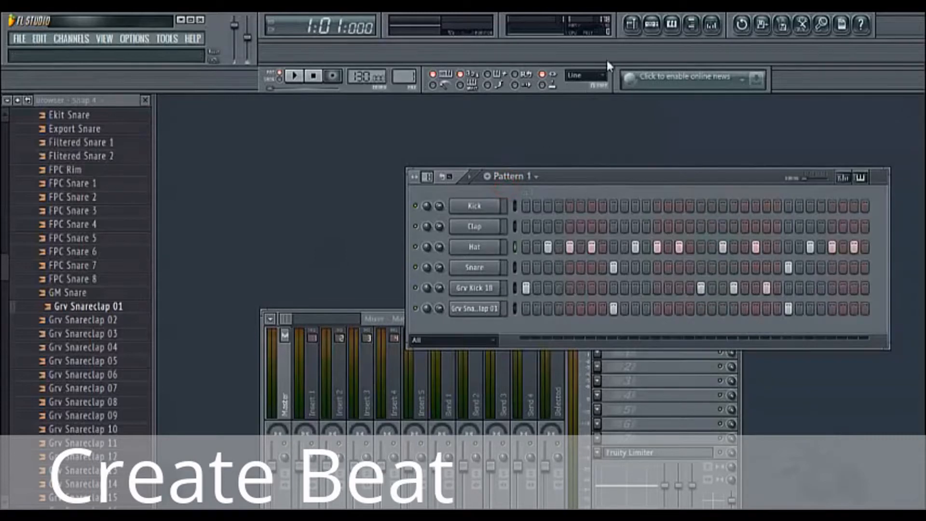
click(633, 24)
right_click(437, 159)
right_click(371, 161)
click(357, 165)
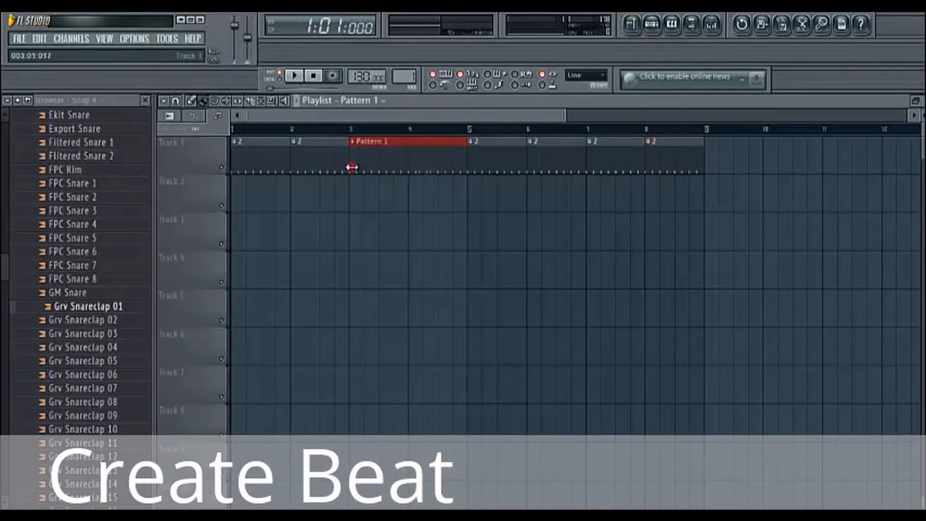
Replace the pattern 2 clips in bars 7 and 8 of Track 1 with a Pattern 1 clip
right_click(664, 155)
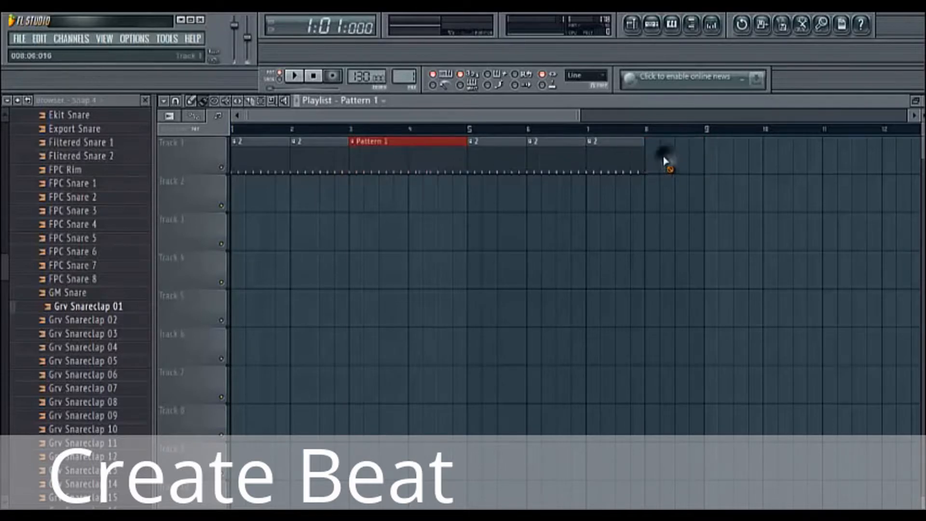
right_click(601, 163)
click(595, 163)
mouse_move(632, 147)
mouse_down()
mouse_move(597, 141)
mouse_move(642, 143)
mouse_up()
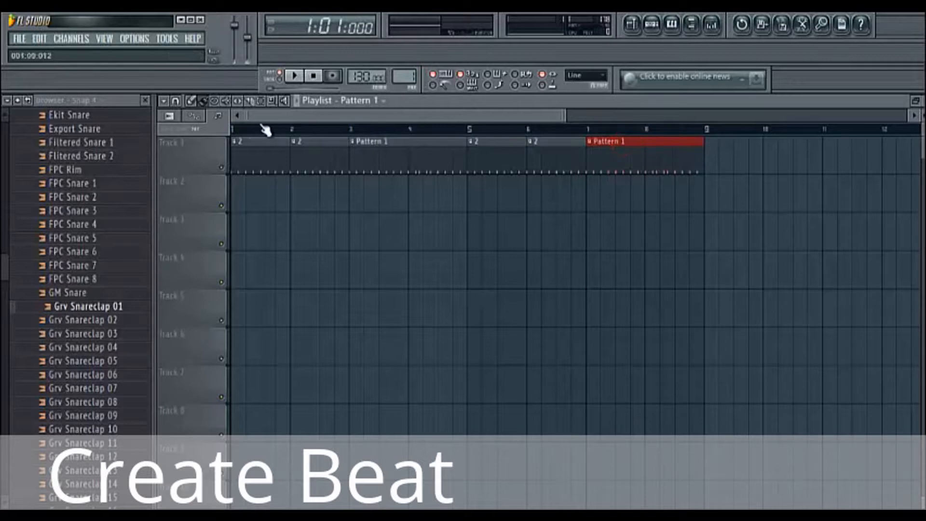
Play the arrangement from bar 1, stop it, and restore the playlist to a smaller window
click(236, 126)
key(space)
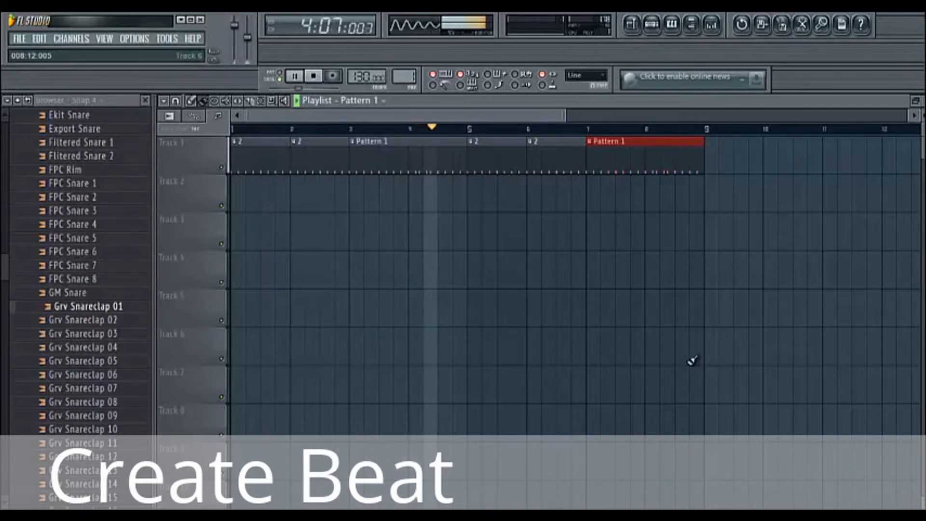
key(space)
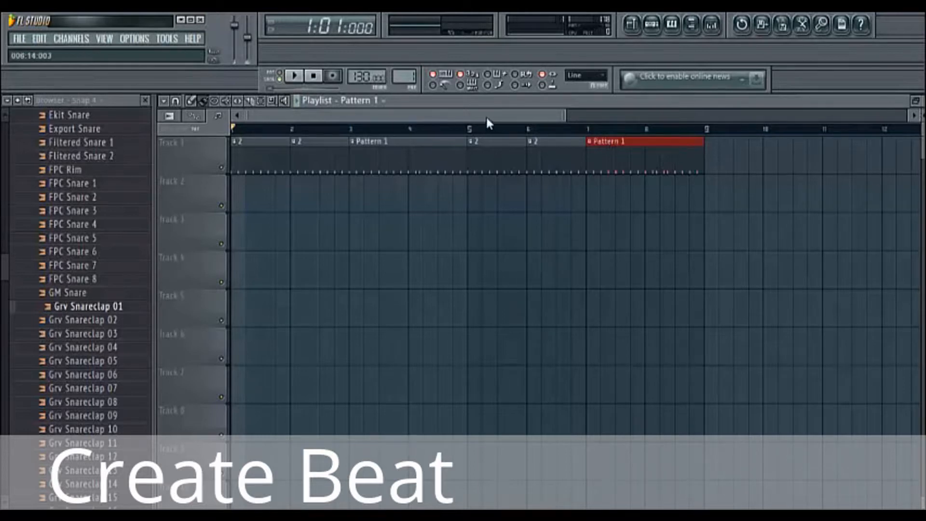
click(911, 101)
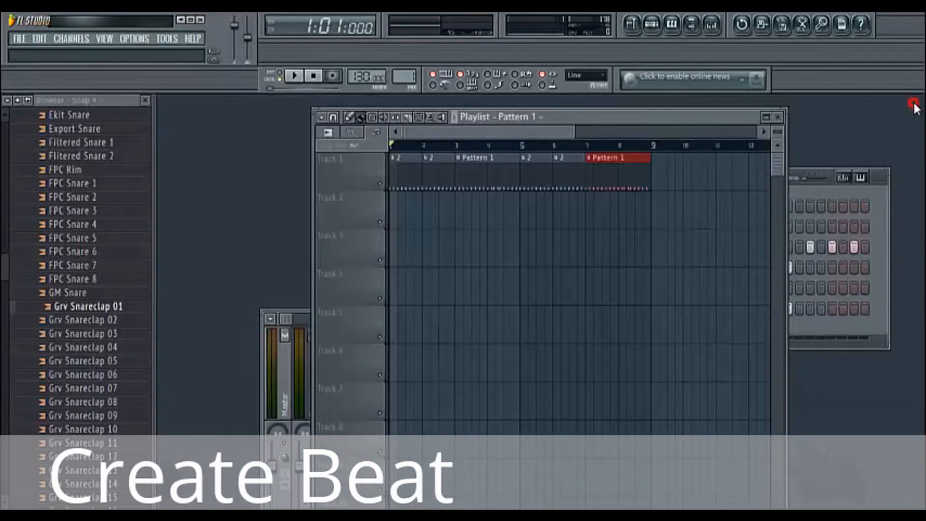
Switch to the empty Pattern 3 and add a 3x Osc channel
click(74, 38)
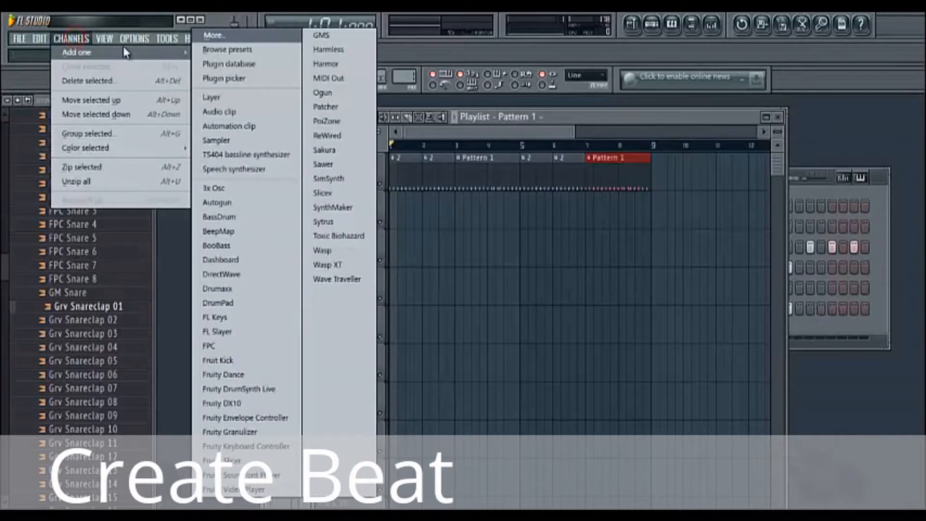
click(595, 91)
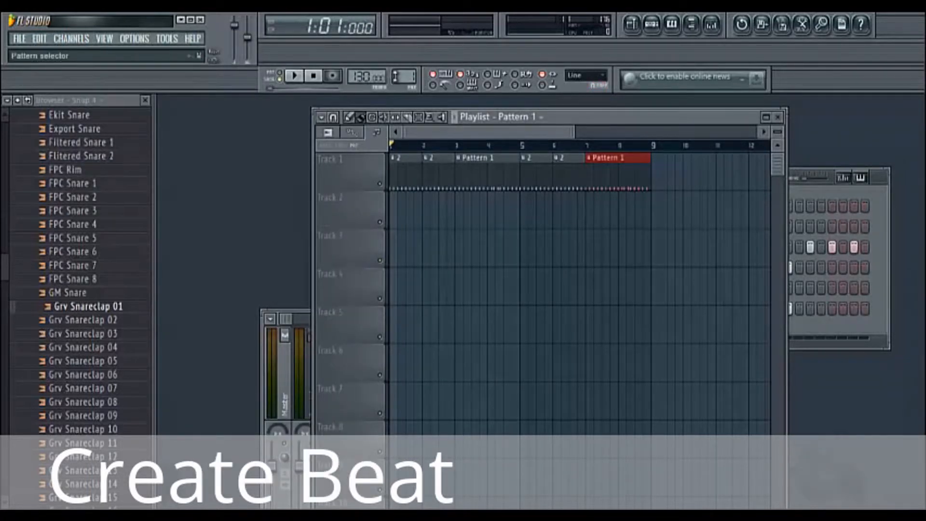
drag(395, 76, 396, 70)
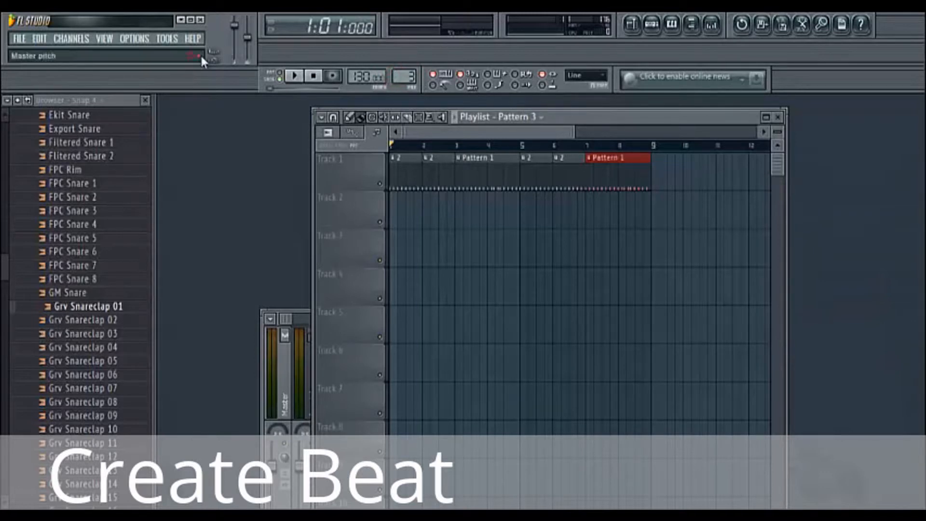
click(78, 37)
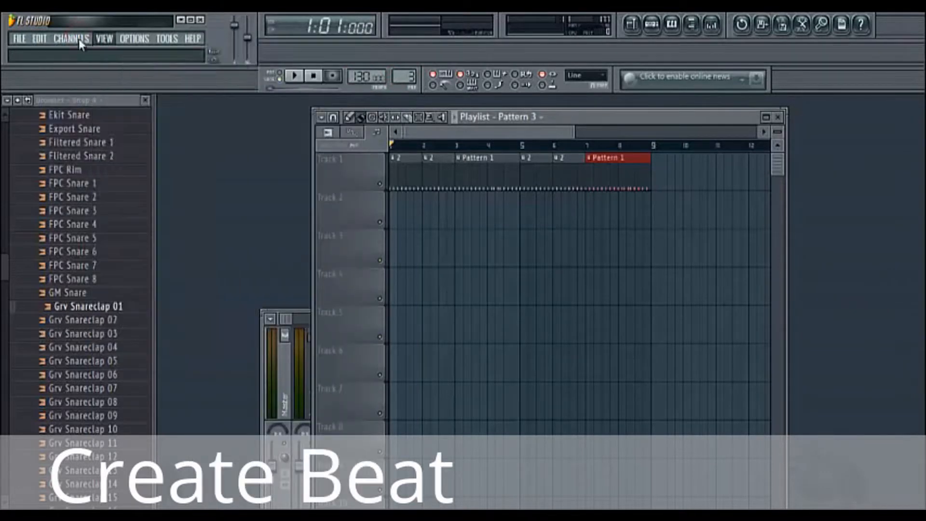
mouse_move(79, 39)
click(215, 188)
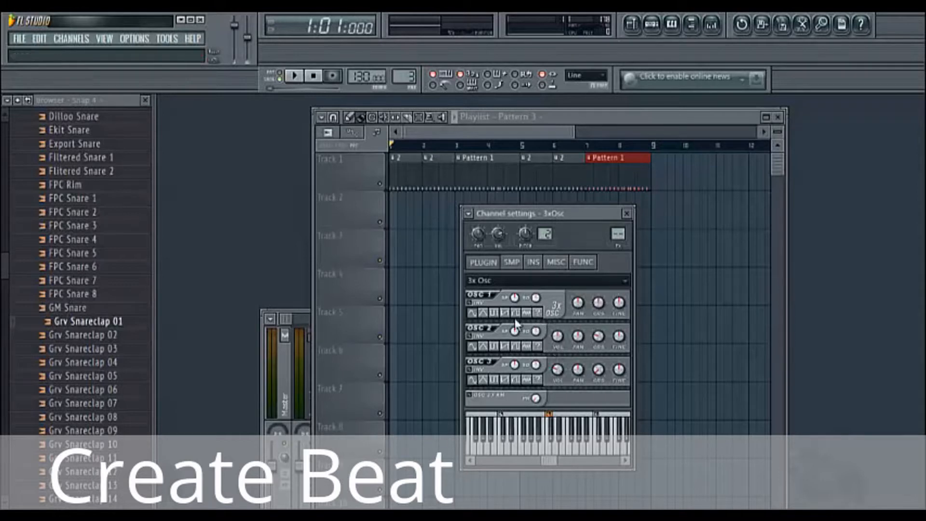
Set all three oscillators of the 3x Osc to the saw waveform and audition the sound with a few notes
click(506, 347)
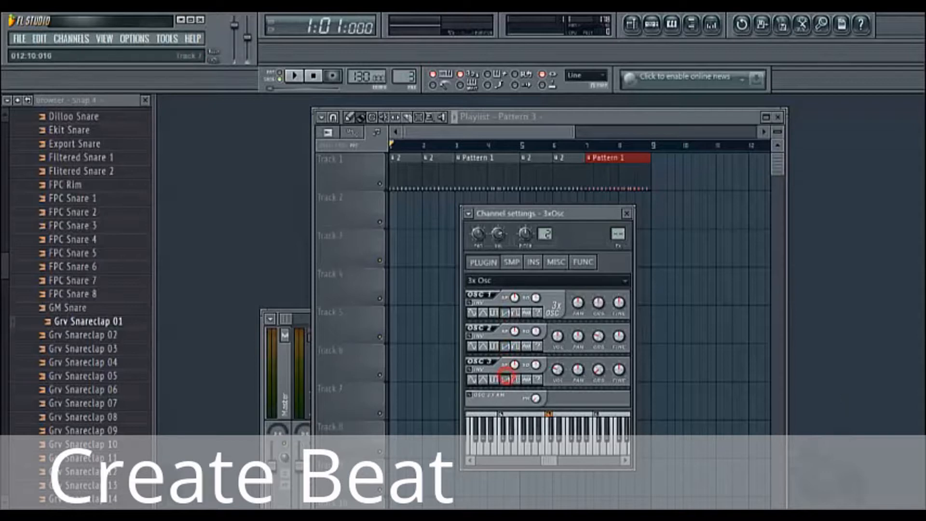
key(z)
key(z)
key(d)
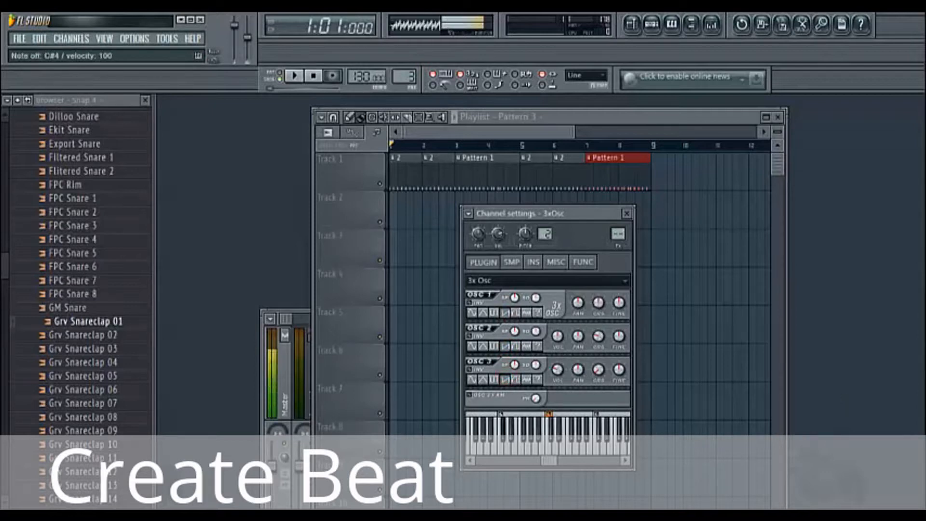
key(z)
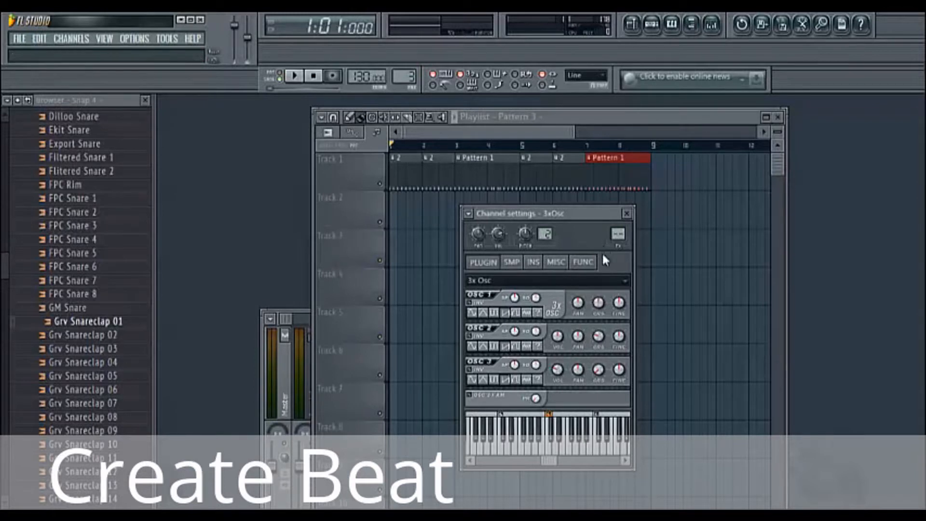
In the 3x Osc piano roll, enlarge the keyboard, draw a C4 note at the start of bar 1 lasting three beats, and test playback
click(672, 28)
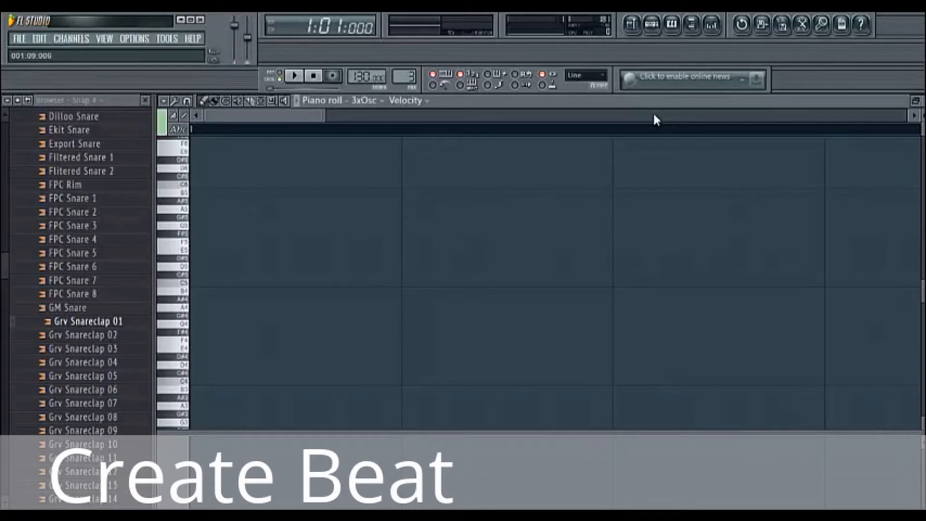
key(z)
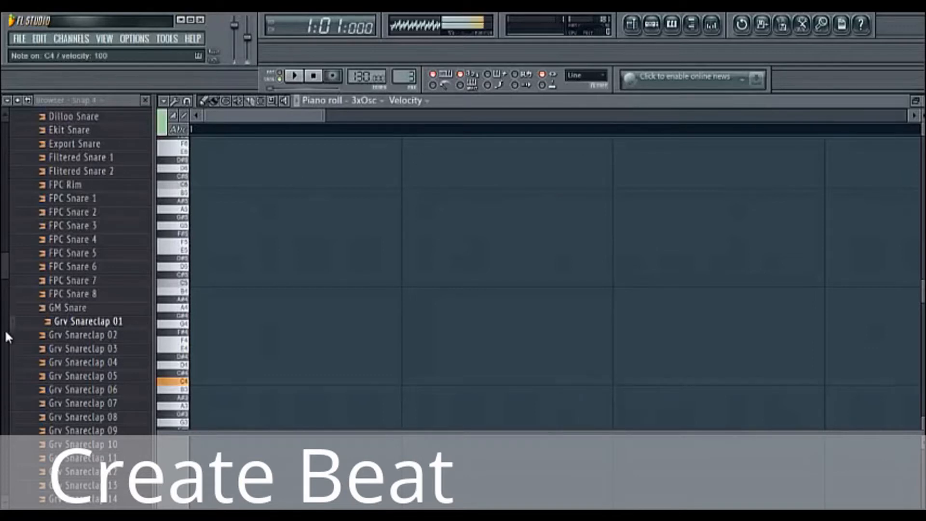
click(179, 135)
key(z)
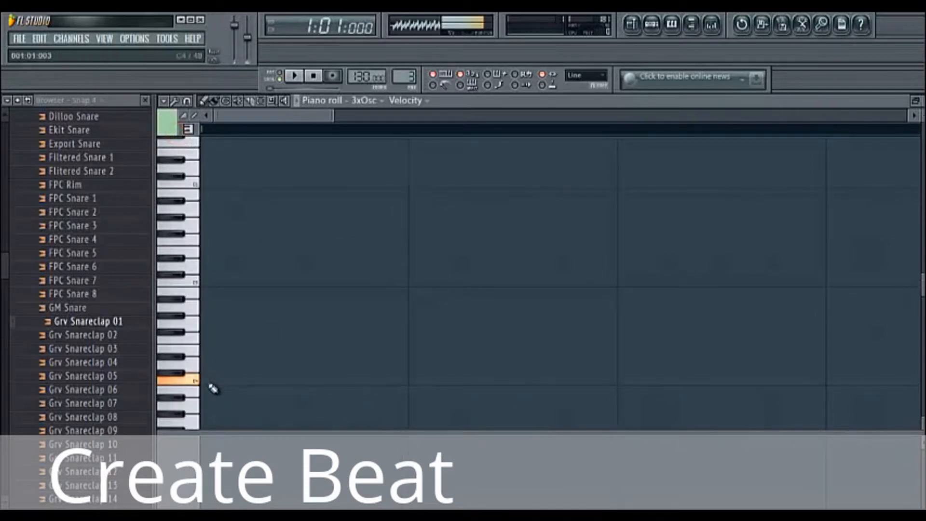
click(205, 380)
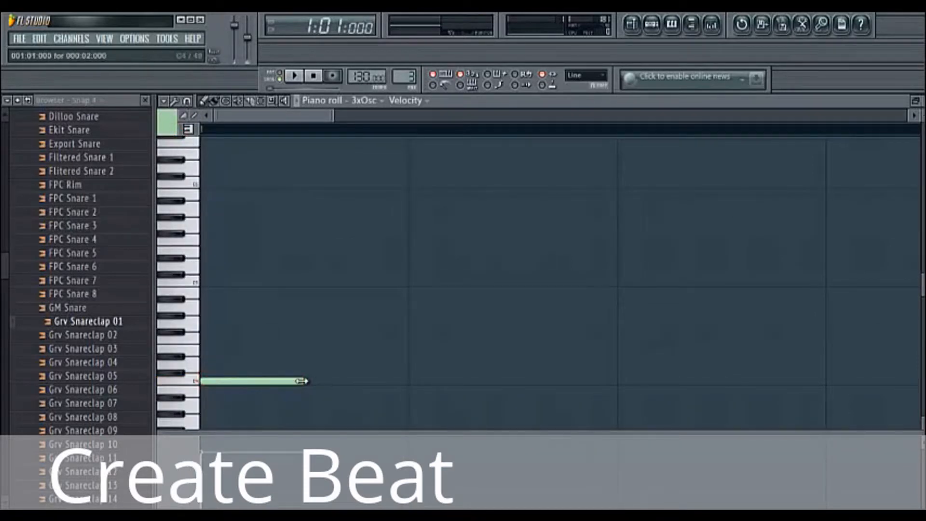
drag(302, 381, 786, 413)
key(space)
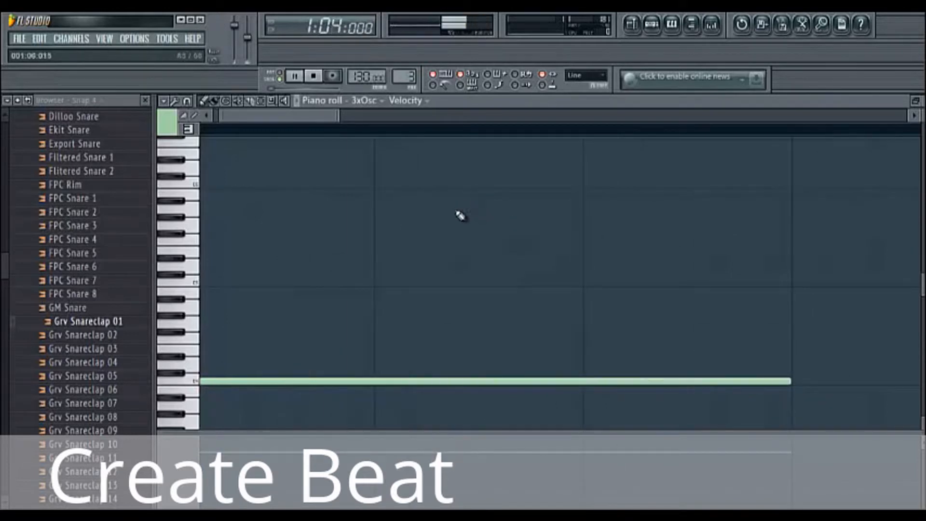
key(space)
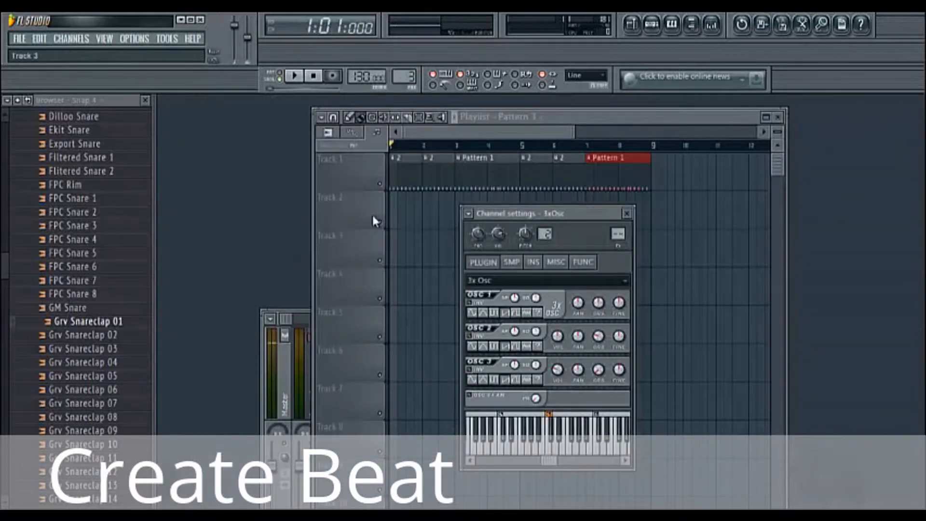
Arrange the step sequencer and playlist windows so both can be seen, and start playback of the arrangement
drag(599, 120, 842, 228)
key(F6)
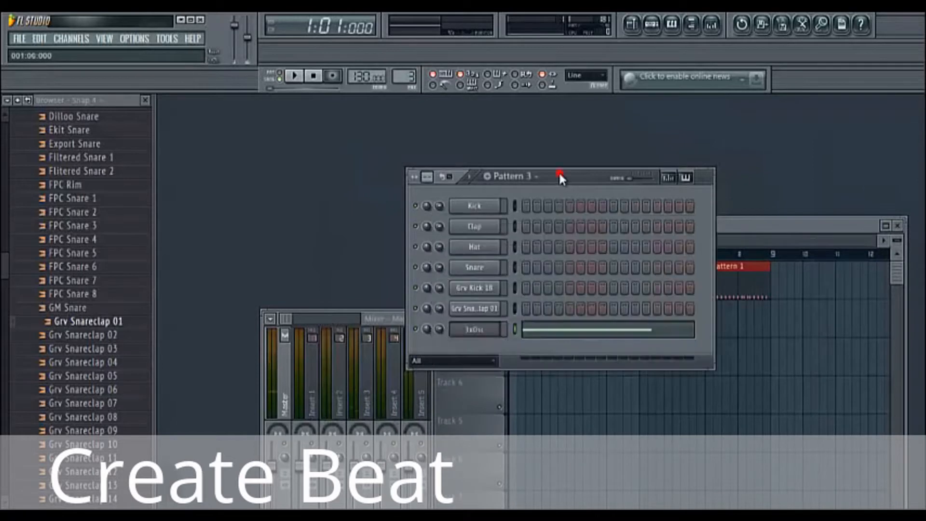
drag(559, 173, 398, 133)
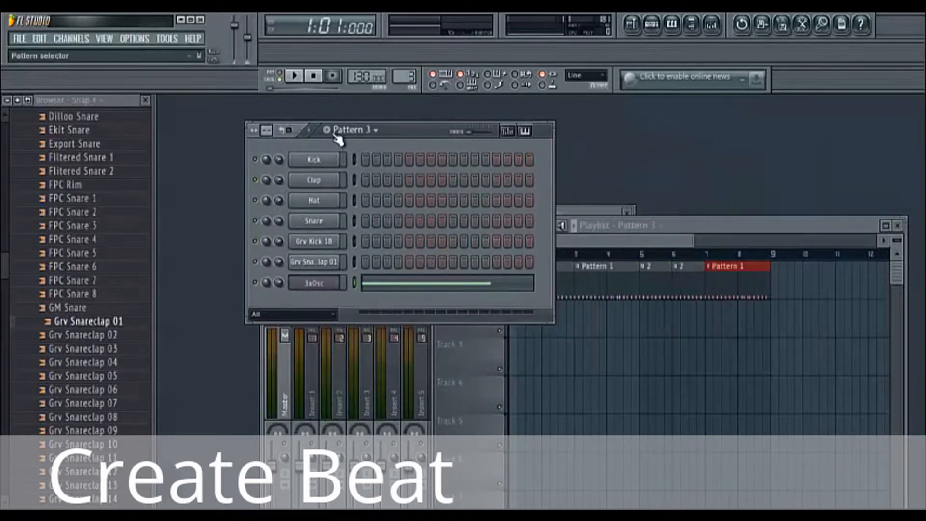
key(space)
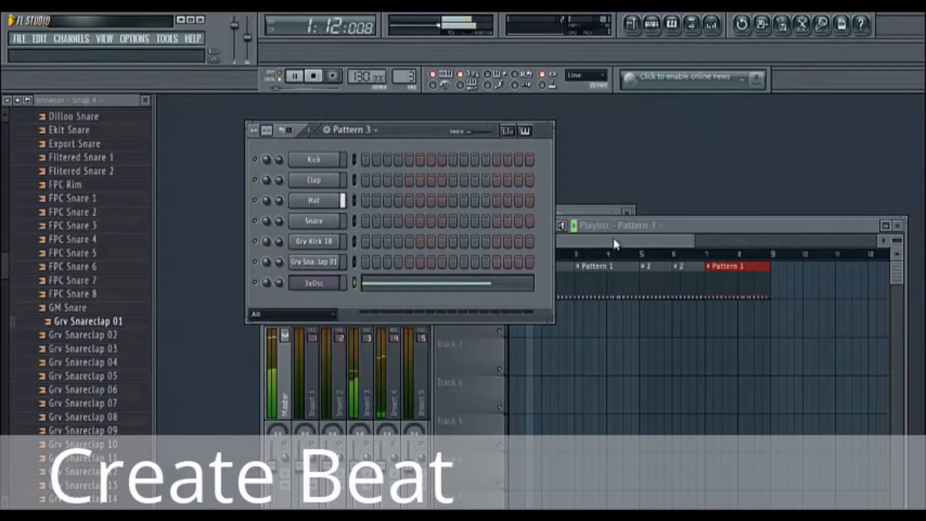
drag(688, 231, 699, 224)
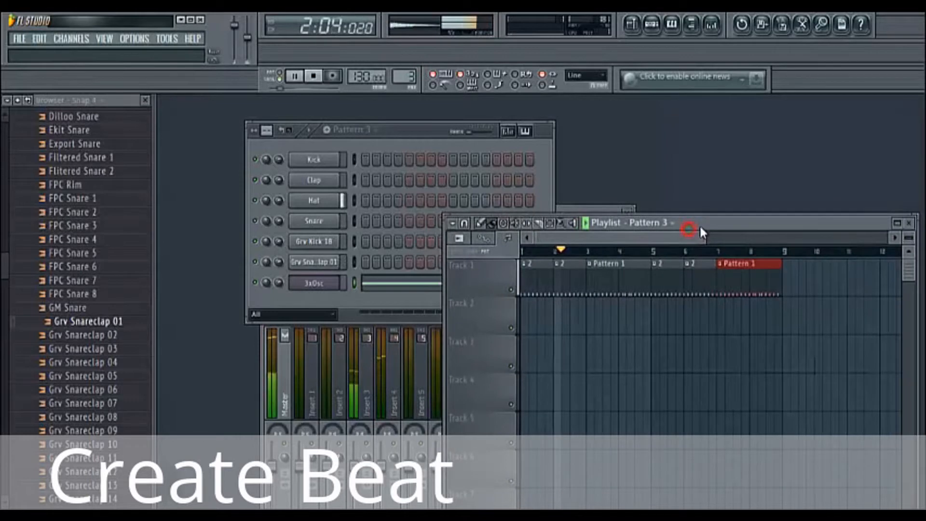
Stop the arrangement, reopen the 3x Osc piano roll, and lengthen the C4 note to fill bar 1, then test it
click(315, 134)
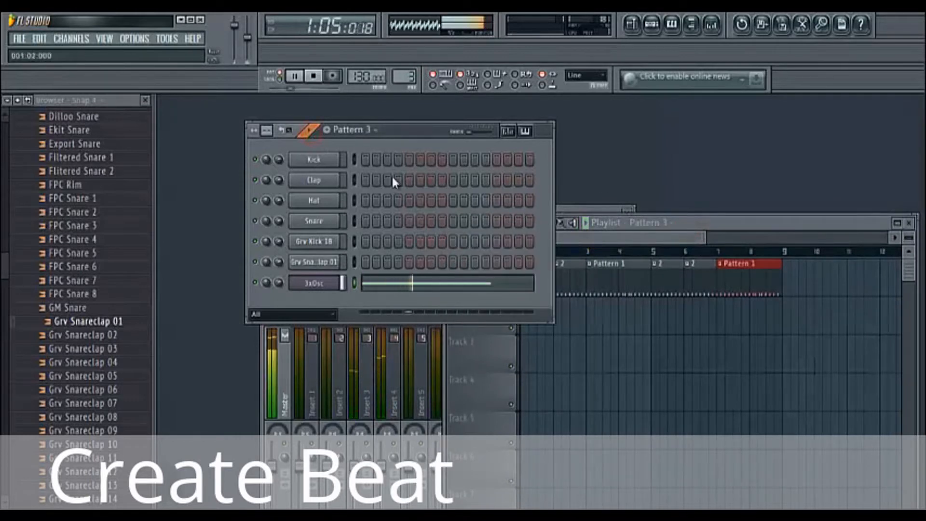
key(space)
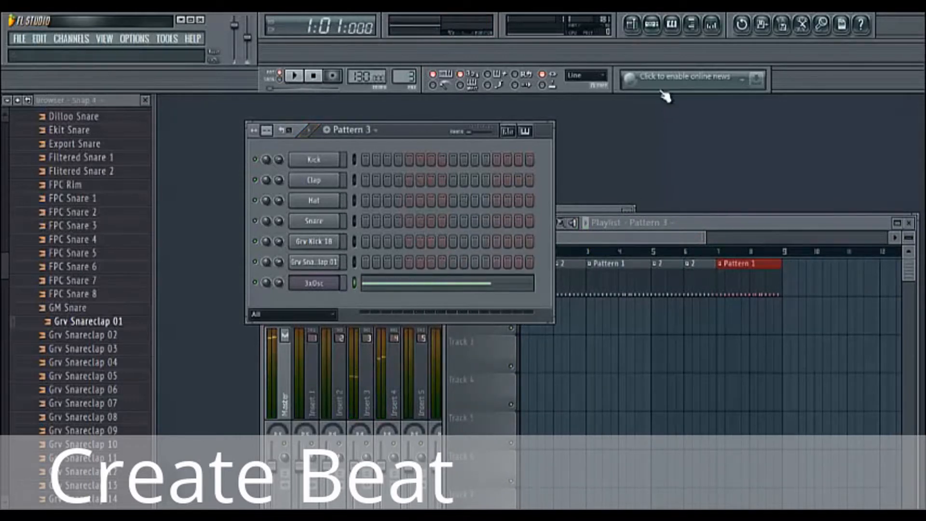
click(671, 24)
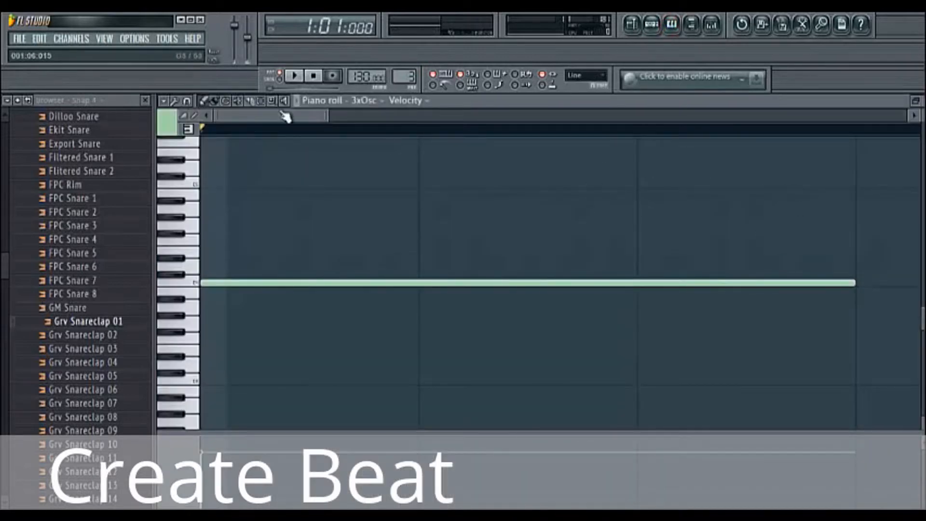
drag(328, 111, 907, 147)
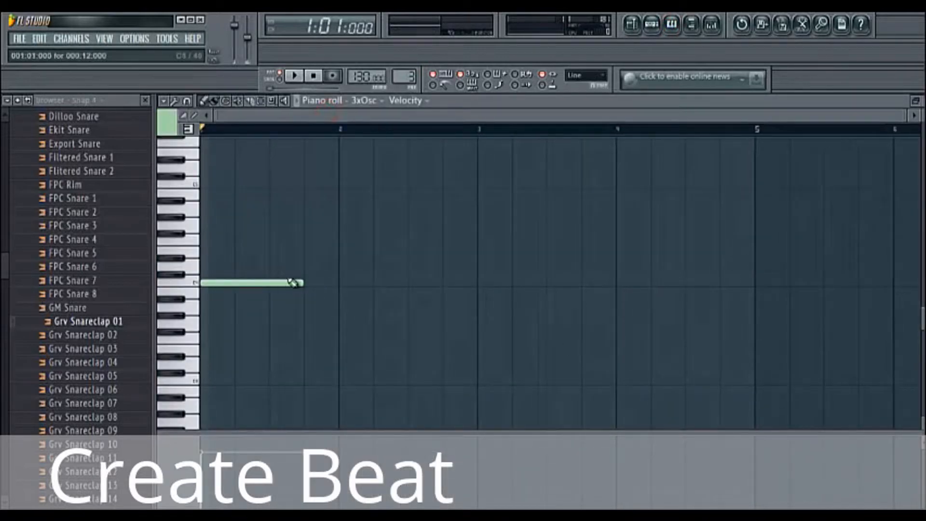
drag(303, 285, 340, 243)
key(space)
key(space)
Draw consecutive notes from bar 2: E4 and D#4 for one beat each, then B3 for two beats, and test playback
drag(478, 251, 381, 261)
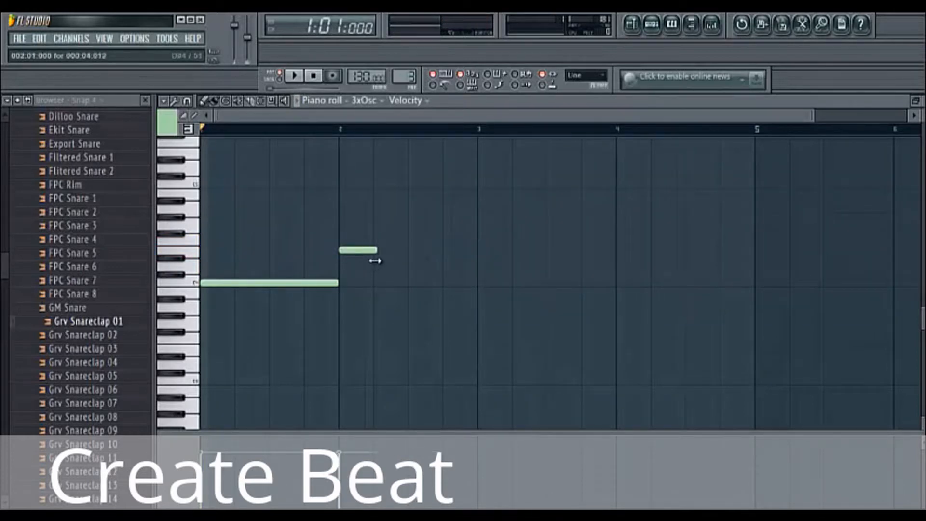
click(375, 259)
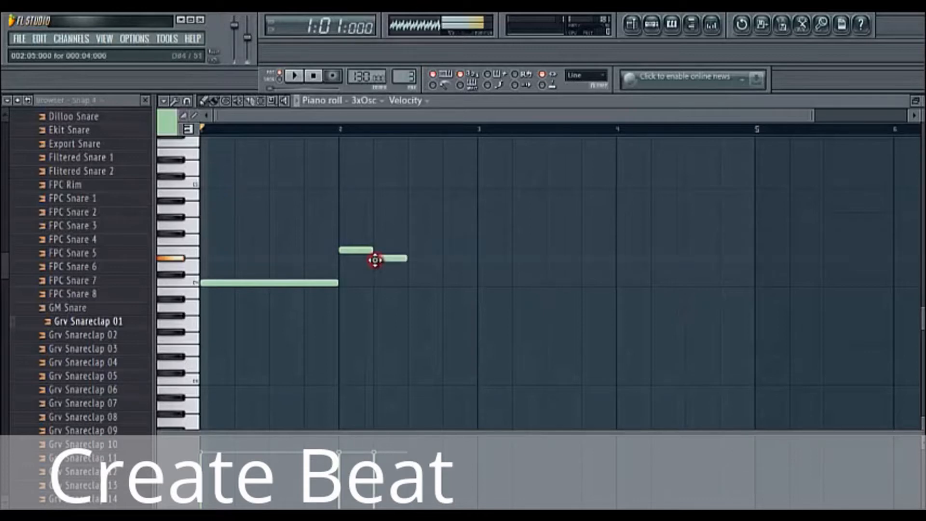
click(409, 291)
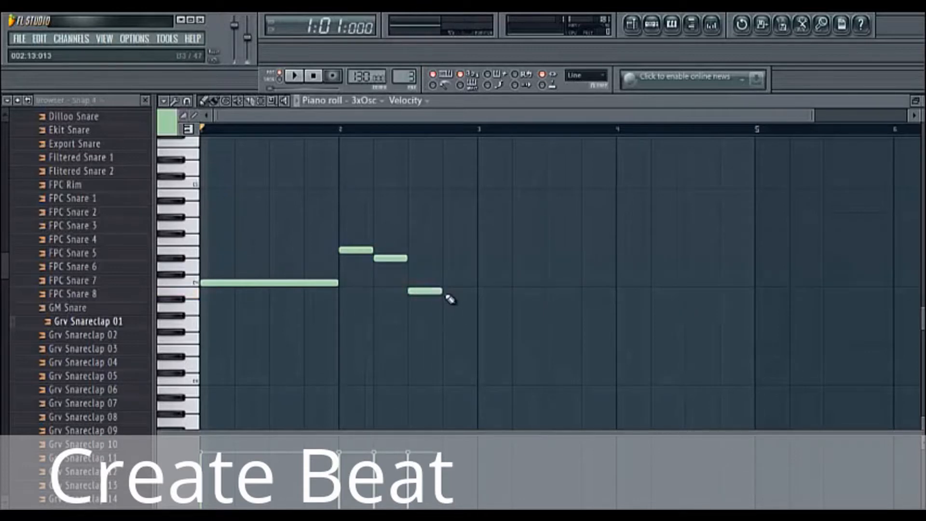
drag(441, 292, 460, 289)
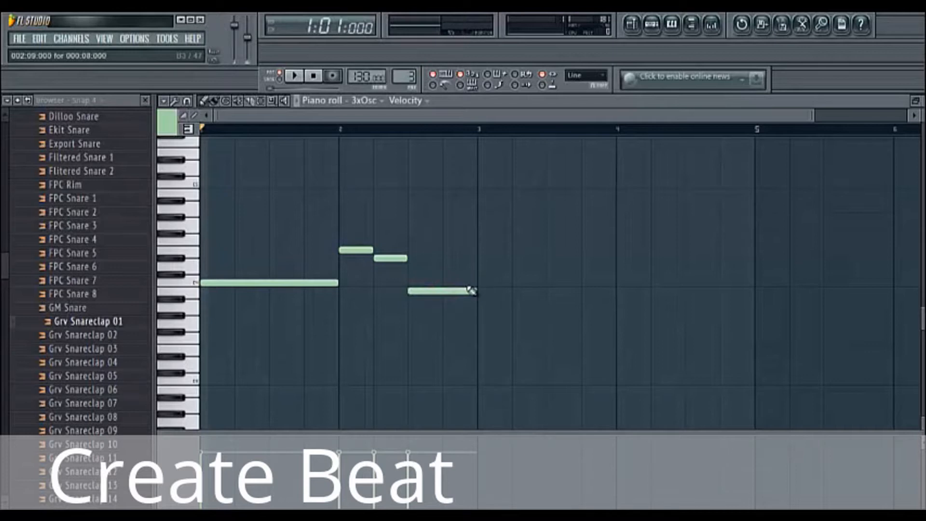
key(space)
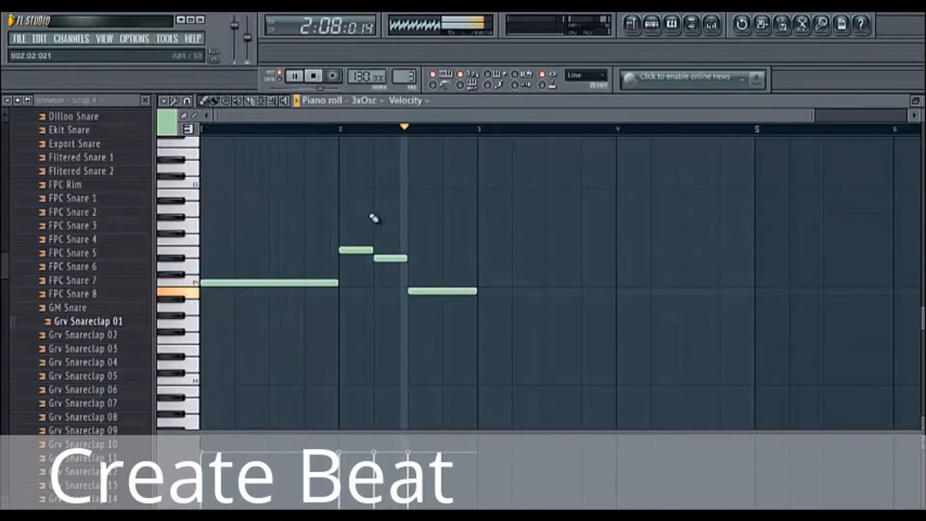
key(space)
Lower the two one-beat notes at the start of bar 2 by a semitone to D#4 and D4, and audition the melody
drag(352, 250, 386, 267)
key(space)
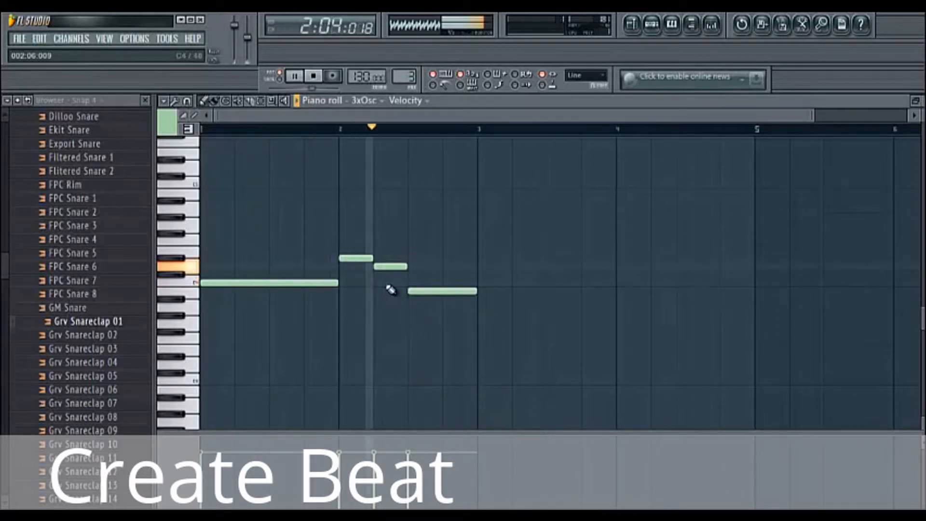
key(space)
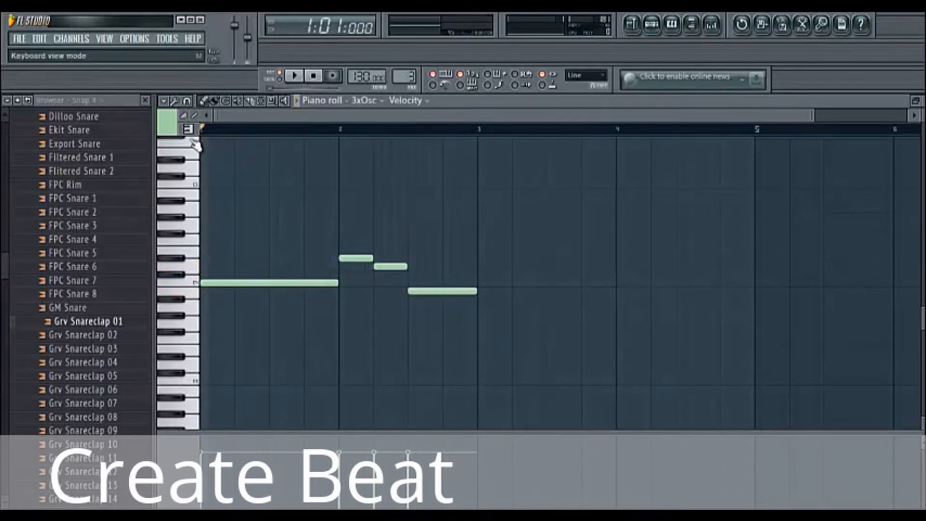
Add a one-beat slide note to D#4 on the third beat of bar 1 and audition the pattern
click(276, 258)
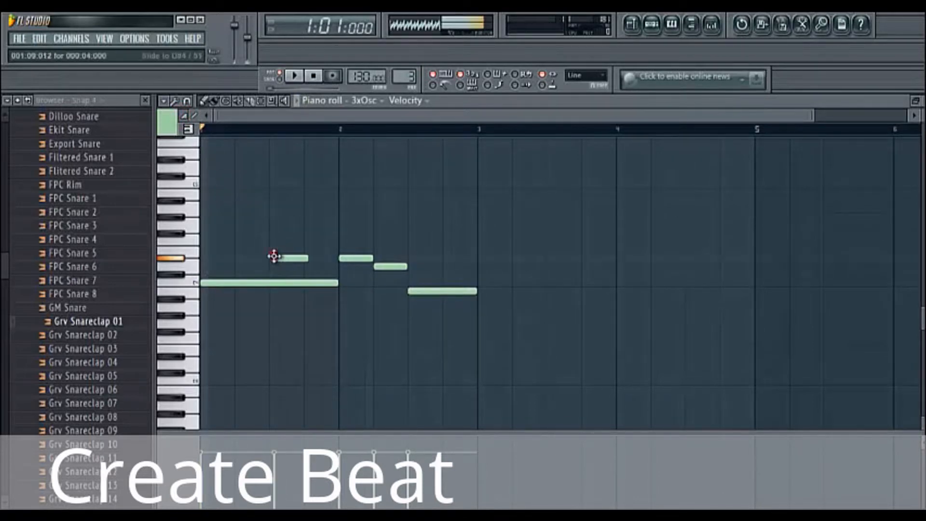
drag(293, 261, 295, 261)
key(space)
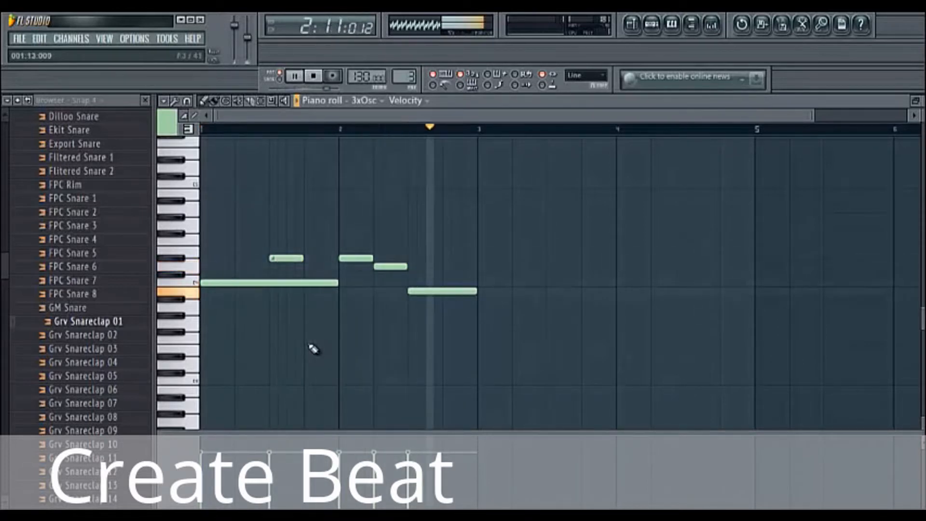
key(space)
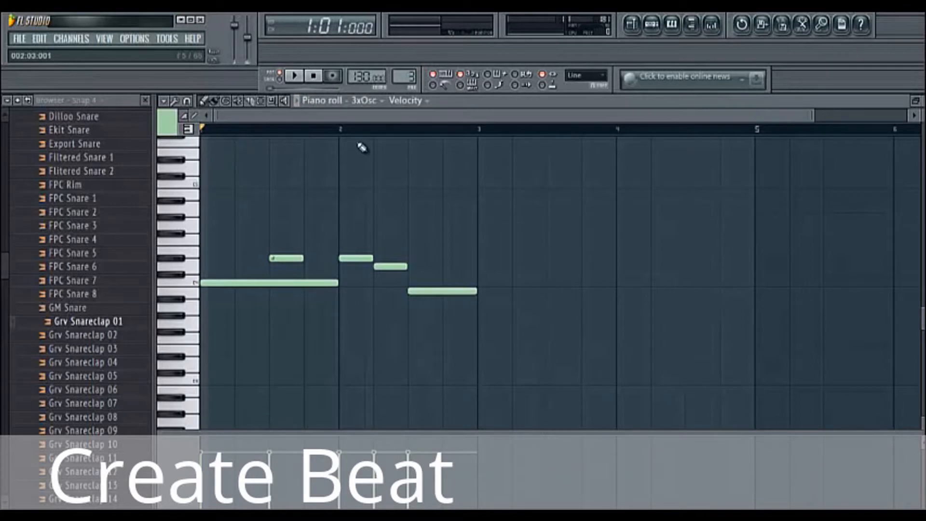
key(space)
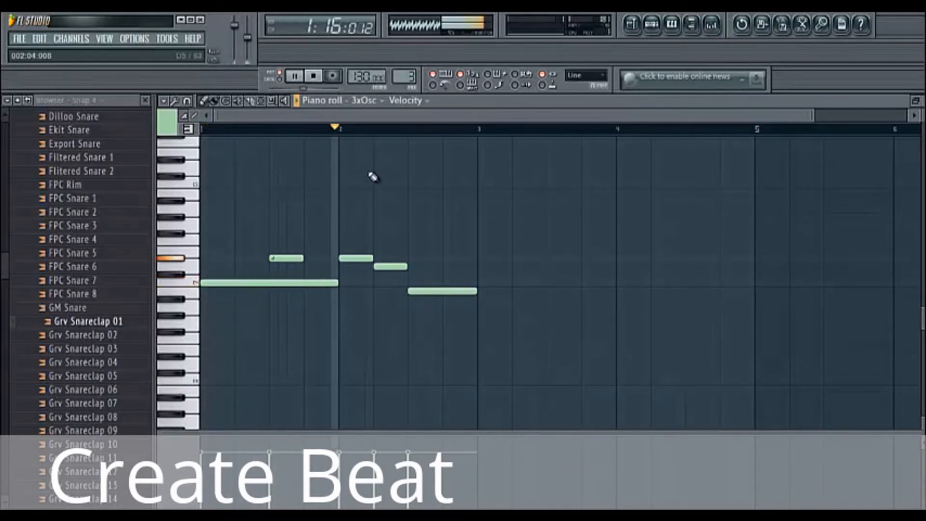
key(space)
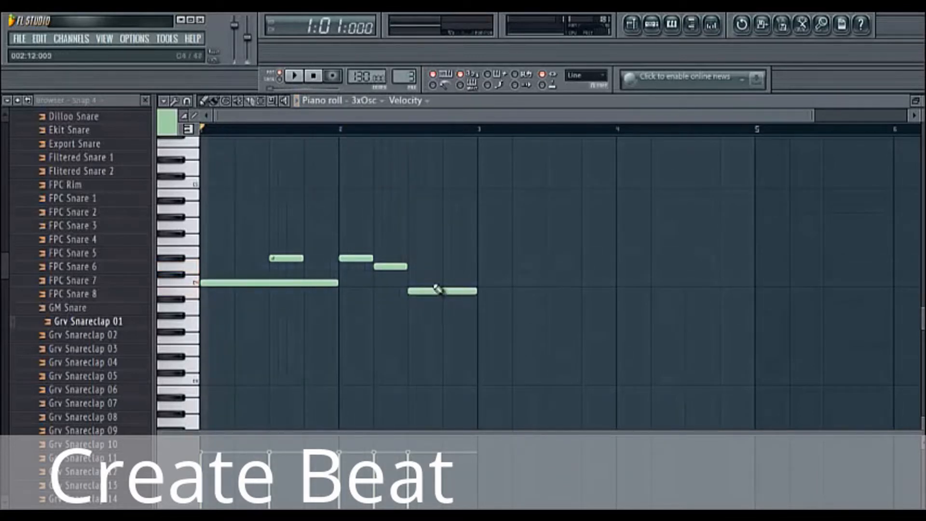
Try a slide note at the start of the B3 note in bar 2 at several pitches during playback, then delete it
click(415, 315)
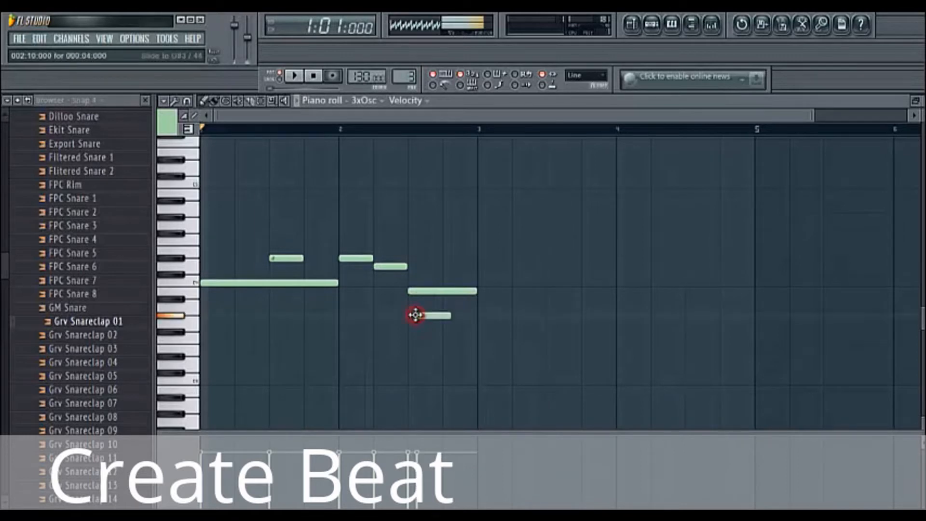
mouse_move(415, 315)
mouse_down()
mouse_move(405, 285)
mouse_move(408, 299)
mouse_up()
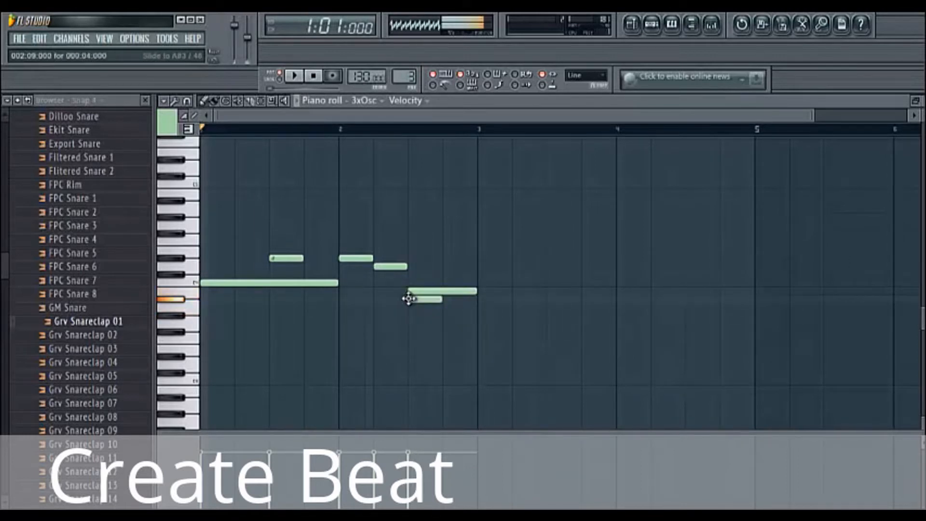
key(space)
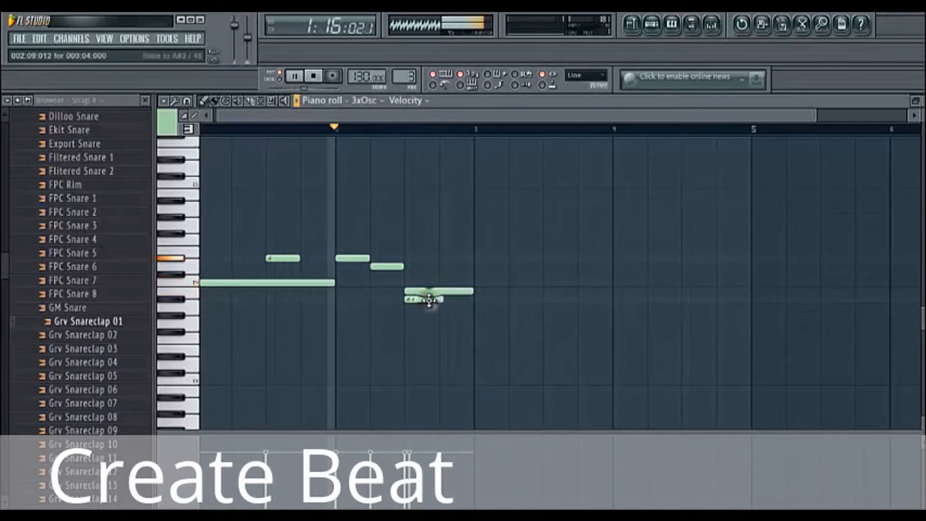
drag(429, 300, 428, 270)
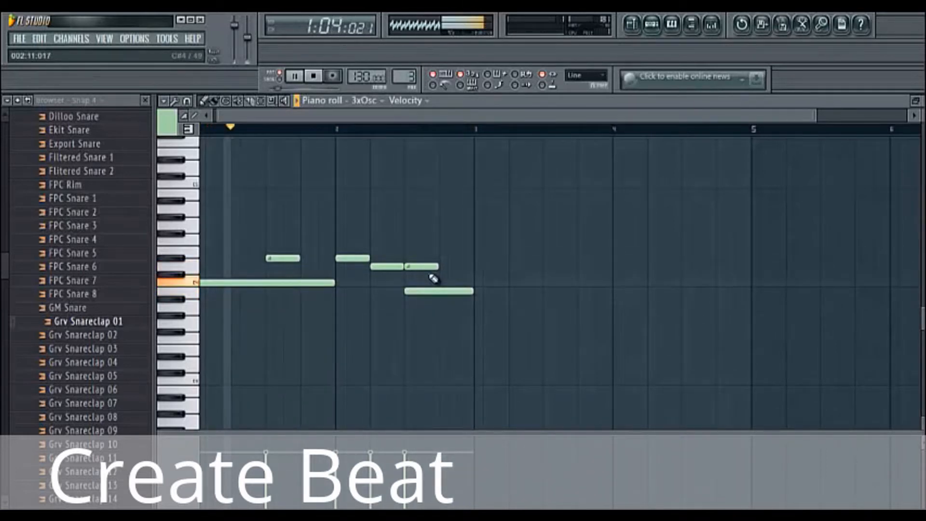
drag(425, 267, 426, 292)
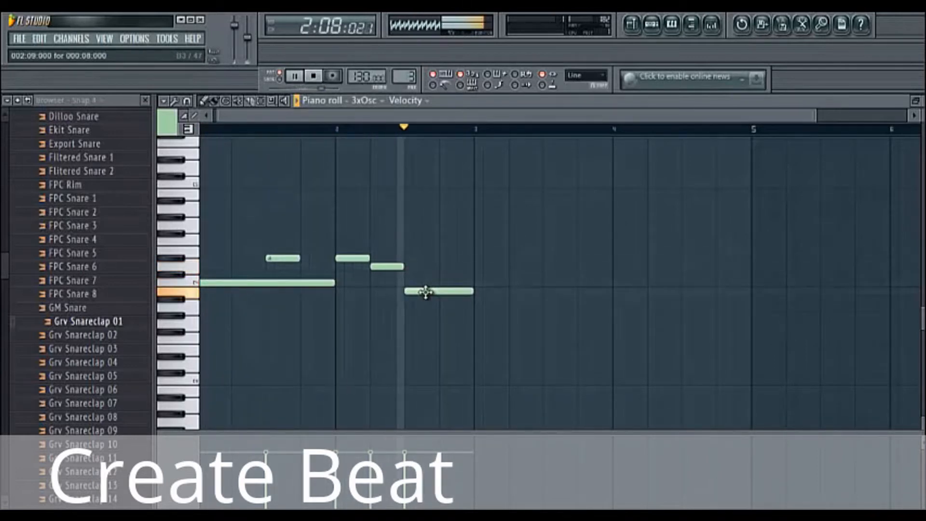
mouse_move(424, 291)
mouse_down()
mouse_move(428, 307)
mouse_move(433, 284)
mouse_up()
right_click(426, 291)
key(space)
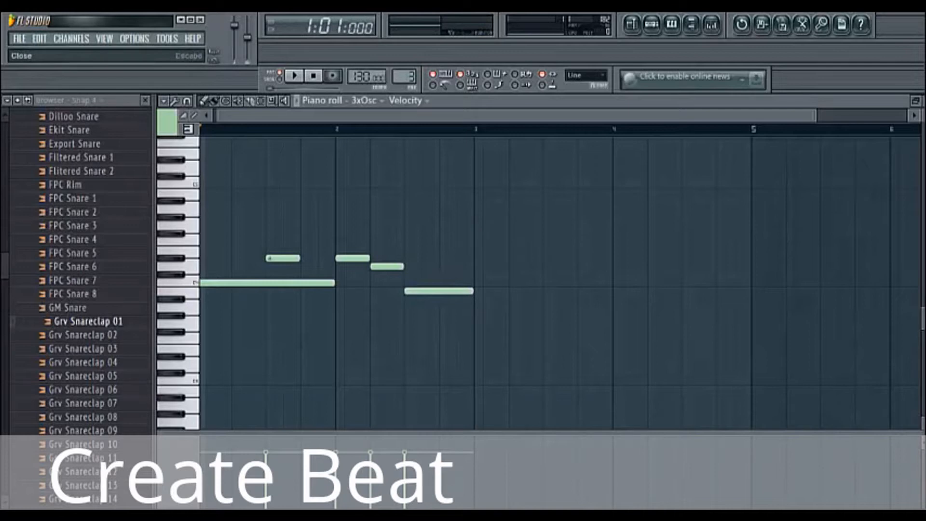
Close the piano roll and arrange the step sequencer and mixer windows so the mixer tracks are accessible
click(915, 101)
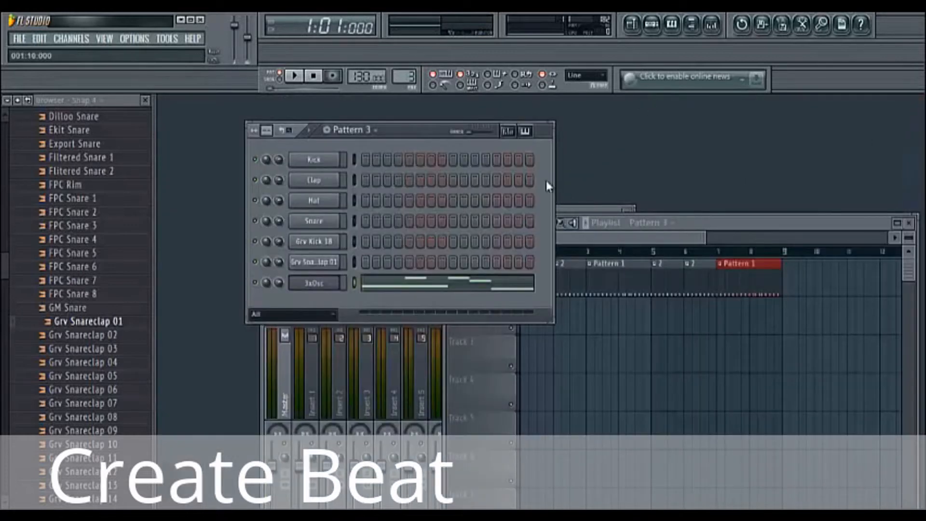
drag(398, 130, 578, 105)
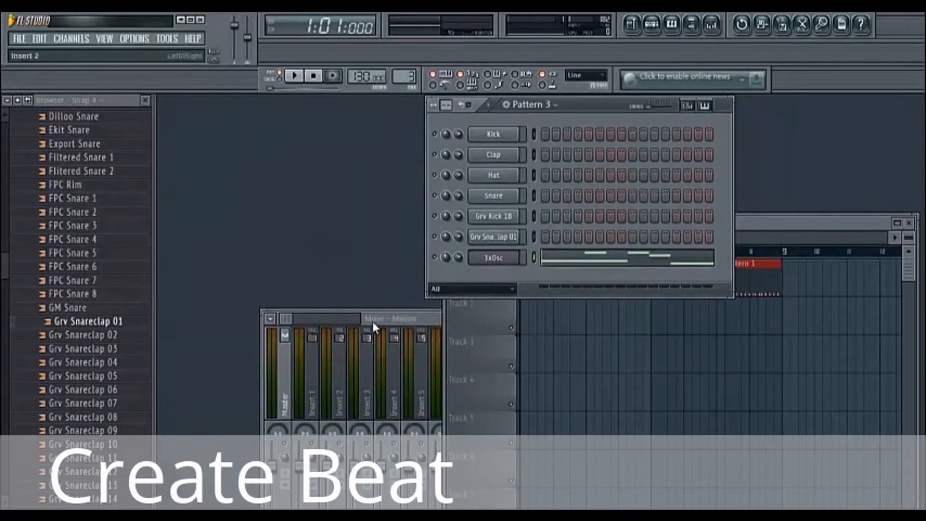
drag(440, 319, 458, 293)
drag(464, 282, 463, 277)
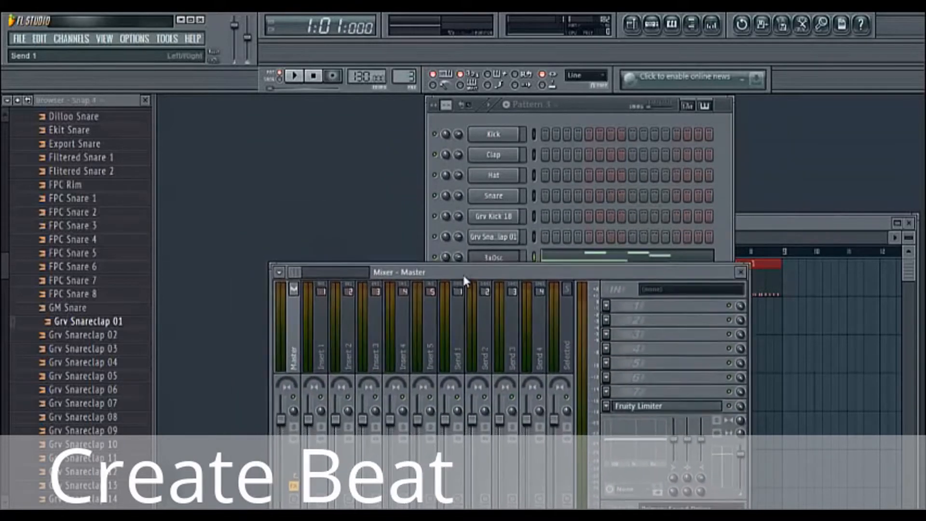
Link the 3x Osc channel to mixer track Insert 1, lower that track's volume to about 53%, and play the pattern
right_click(324, 346)
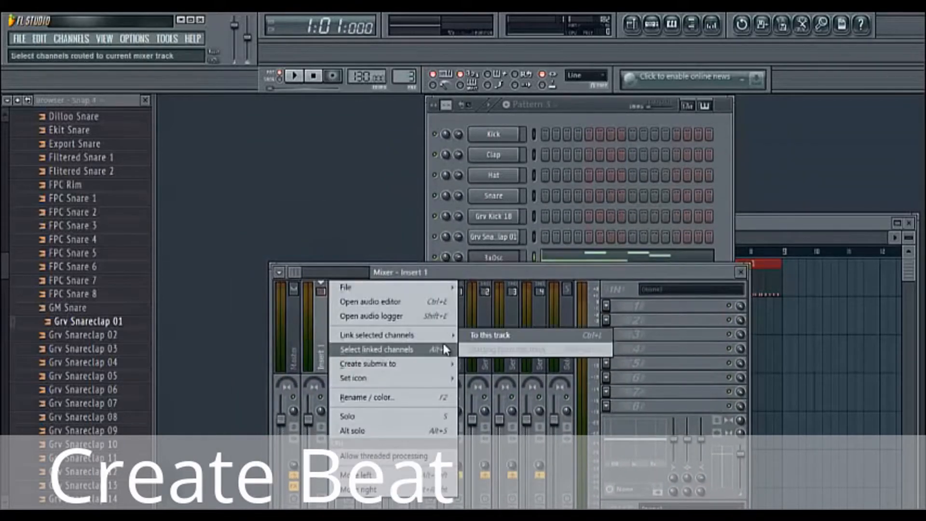
mouse_move(451, 340)
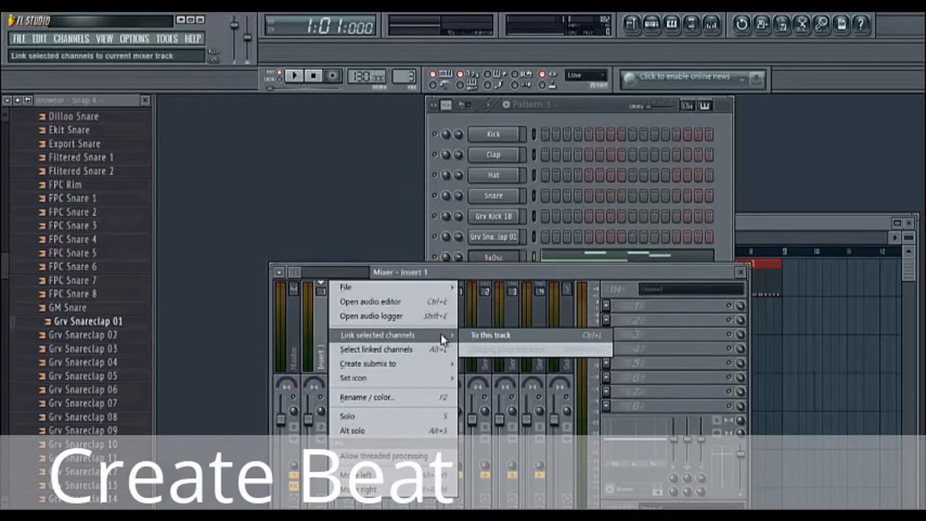
click(481, 341)
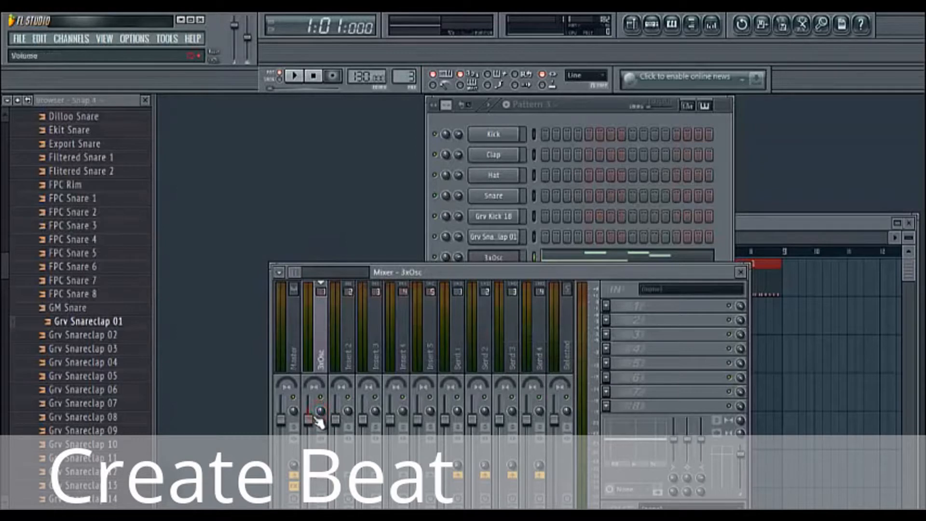
drag(308, 419, 316, 493)
key(space)
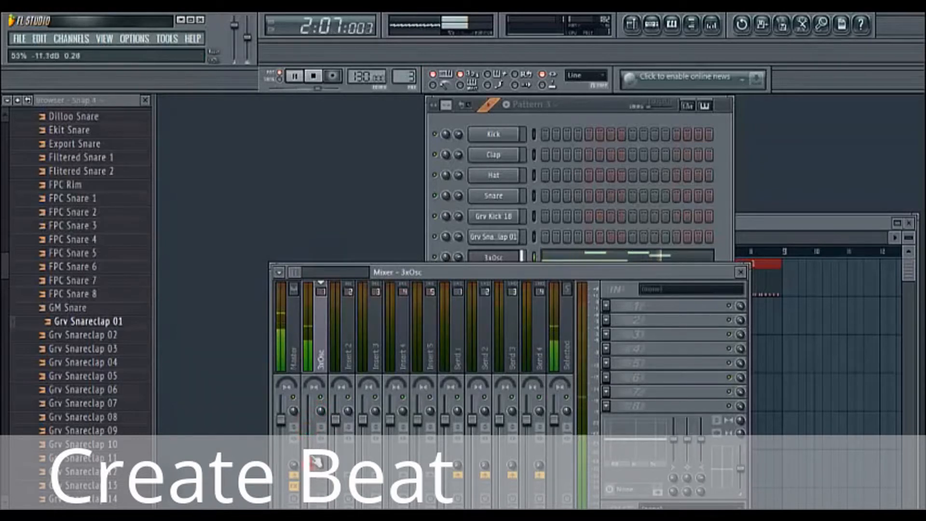
Stop playback and place four consecutive Pattern 3 clips on Track 2 of the playlist, covering bars 1 to 8
click(785, 230)
key(space)
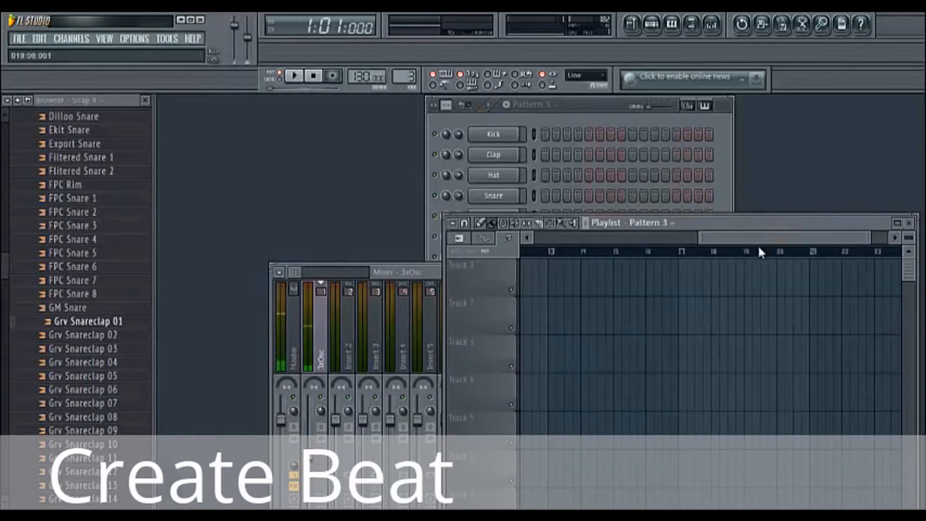
drag(759, 241, 464, 273)
drag(530, 315, 737, 317)
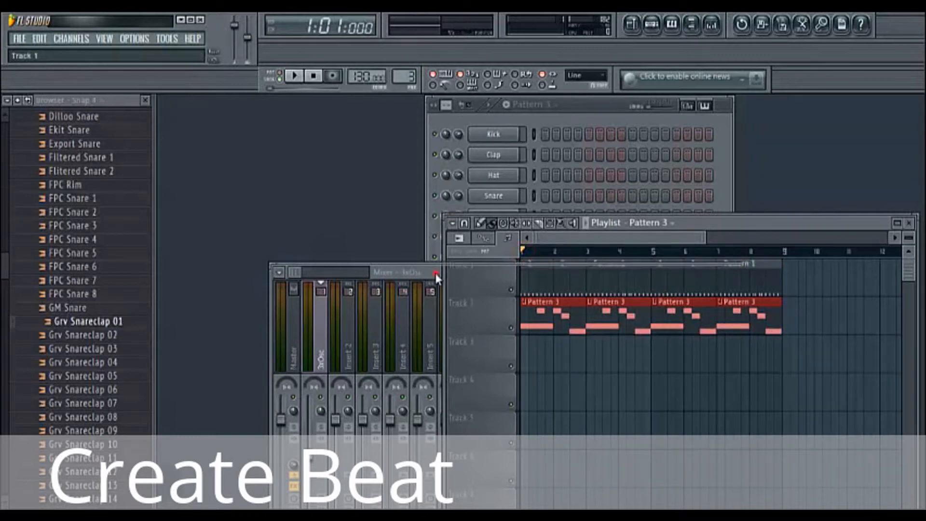
Bring the mixer into view, load Fruity Fast LP in the first effect slot of the 3xOsc track, and start playback
drag(435, 273, 386, 192)
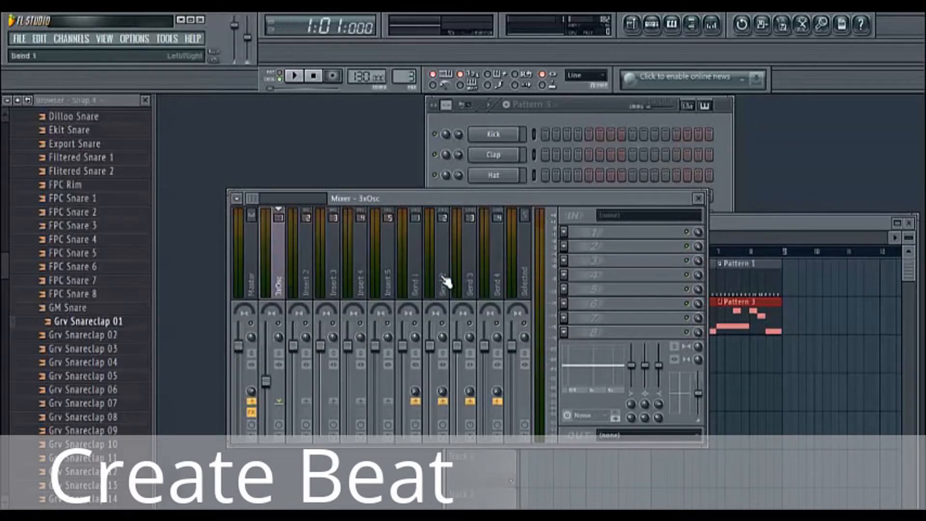
click(564, 232)
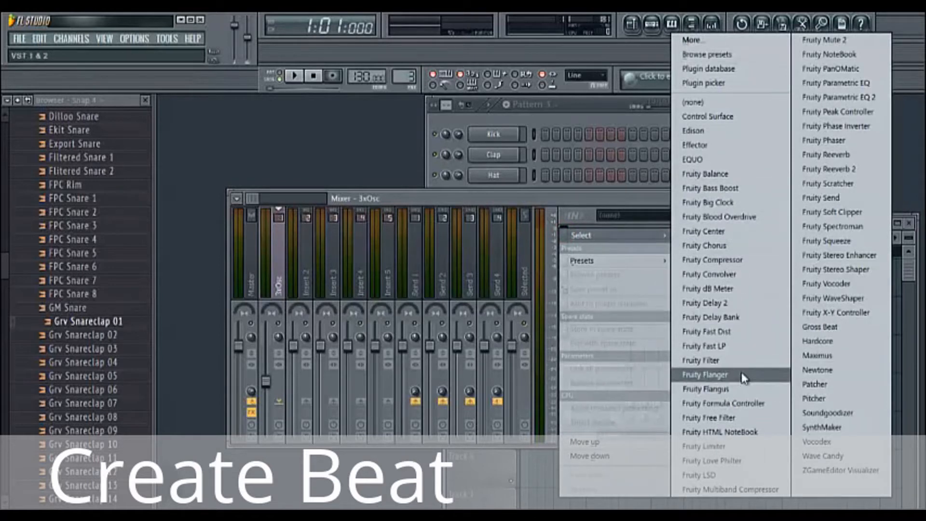
click(739, 348)
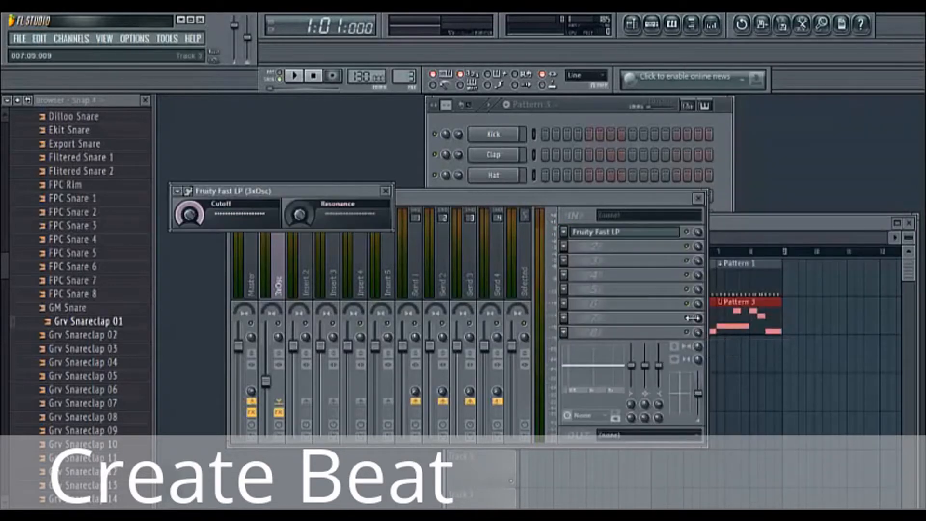
key(space)
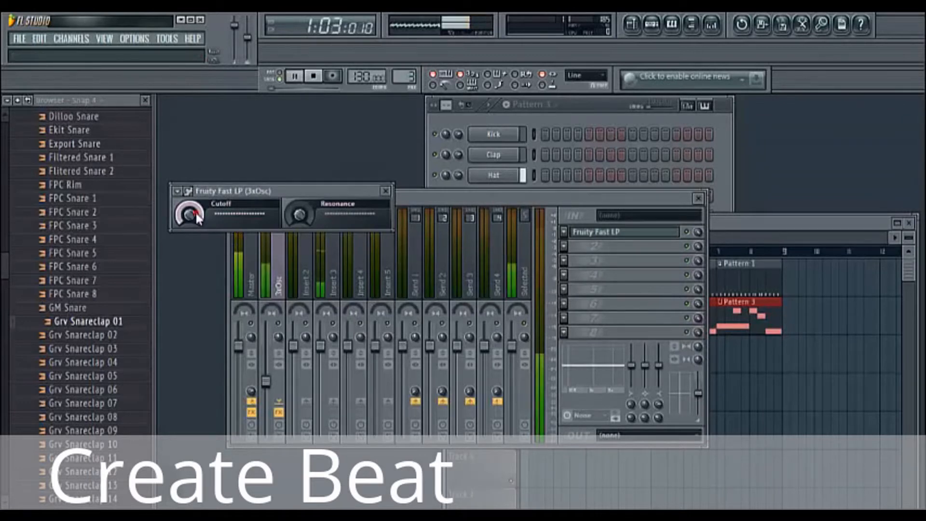
Sweep the Fruity Fast LP cutoff on the 3xOsc track down and back up during playback, and stop the pattern
drag(195, 211, 184, 374)
drag(236, 280, 280, 144)
key(space)
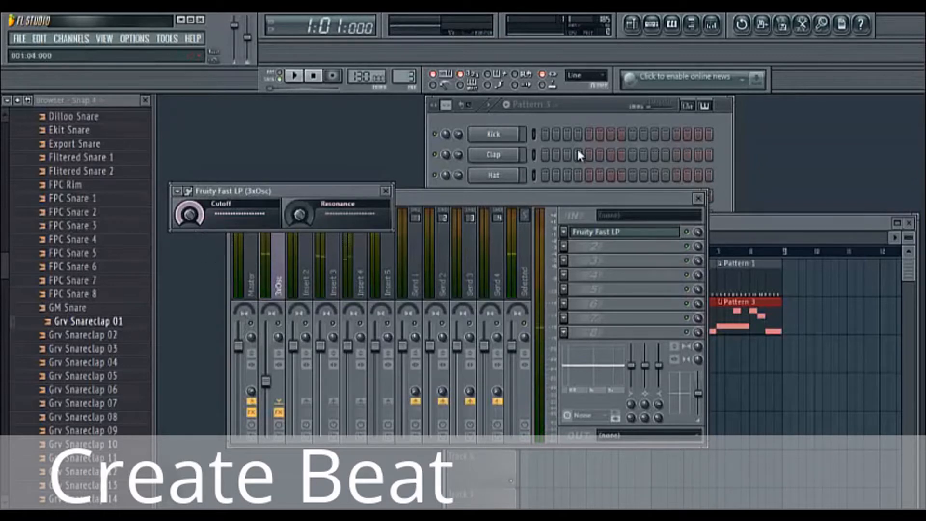
Open the event editor for the Fruity Fast LP cutoff in Pattern 3
click(577, 109)
click(273, 198)
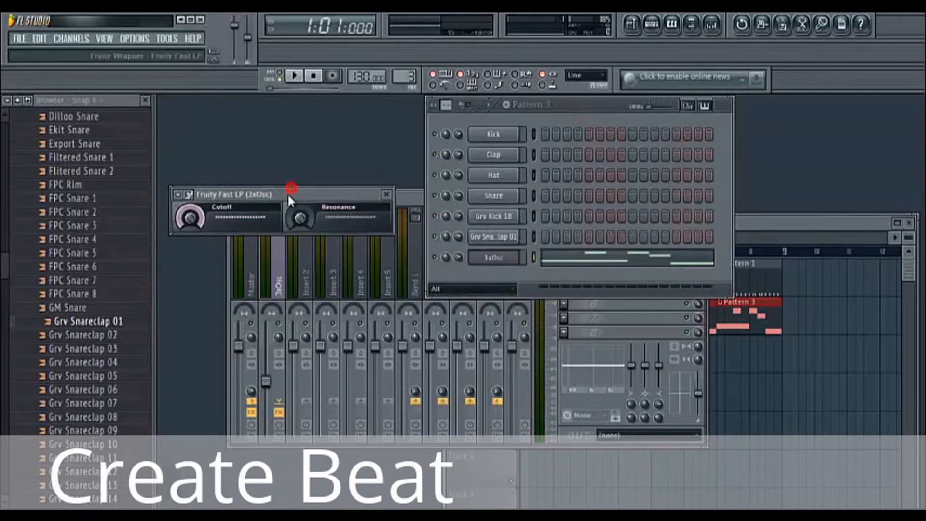
right_click(200, 219)
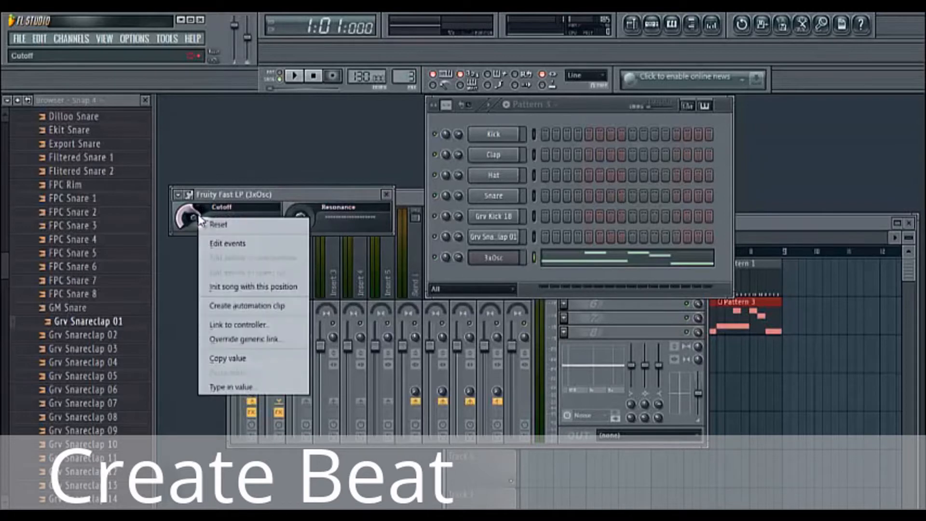
click(245, 242)
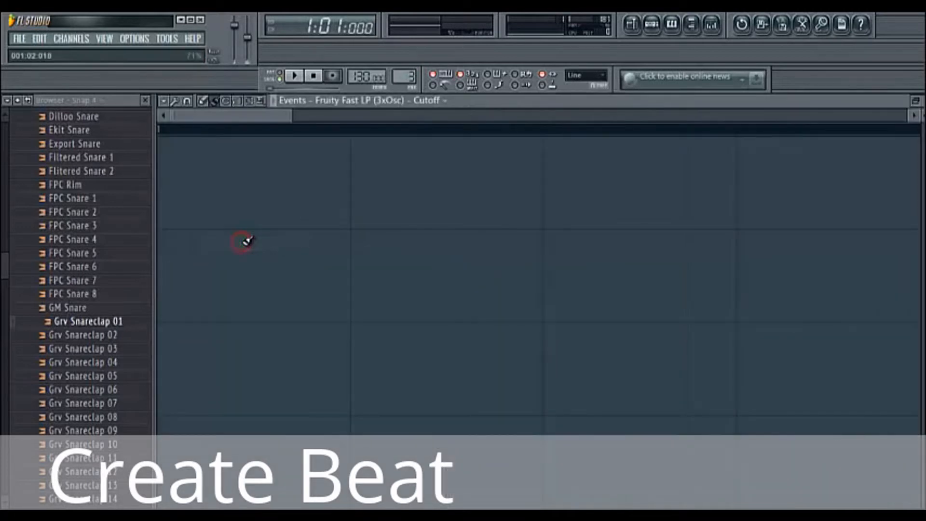
Generate a sine LFO over the cutoff events, increase its start speed to about ten cycles per bar, and audition it
click(174, 103)
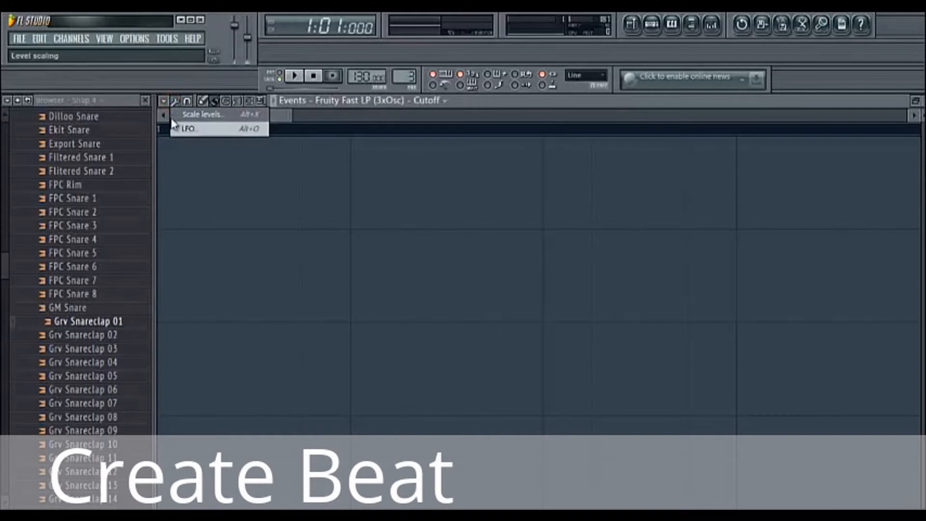
click(187, 127)
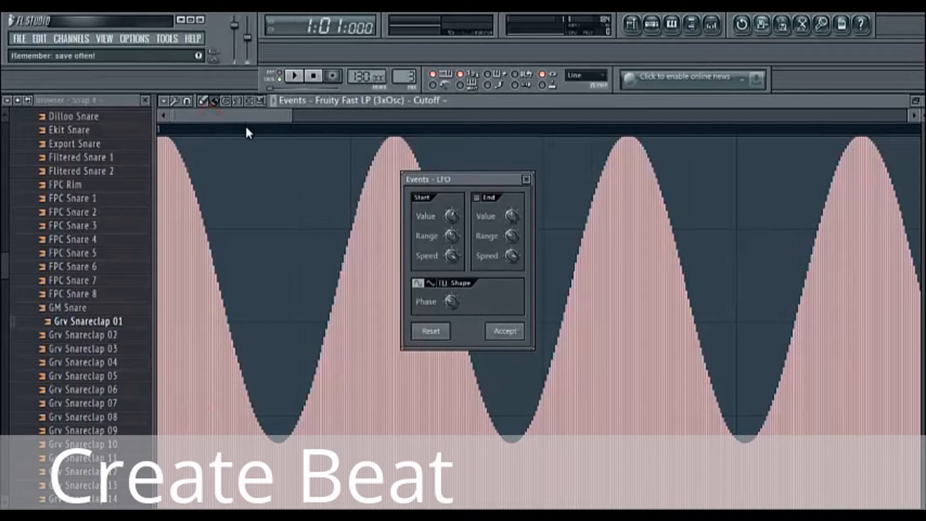
drag(449, 261, 450, 255)
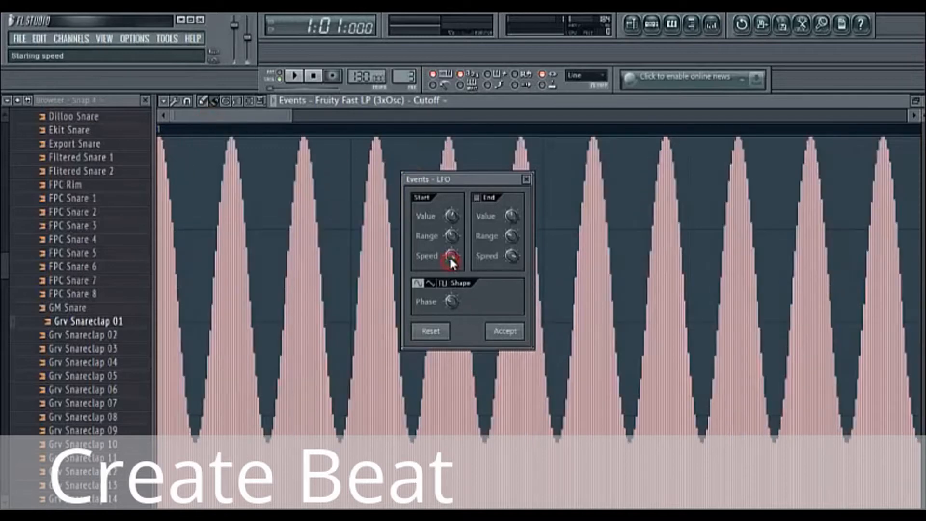
key(space)
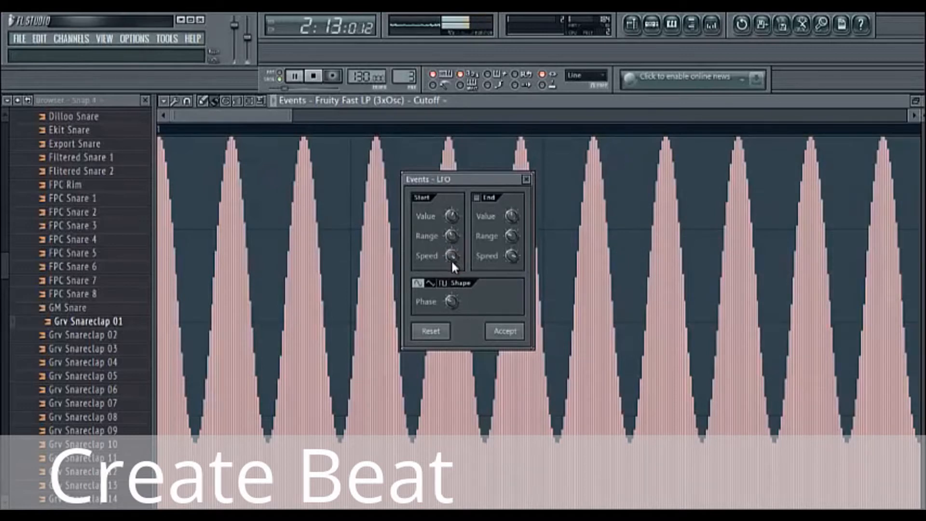
key(space)
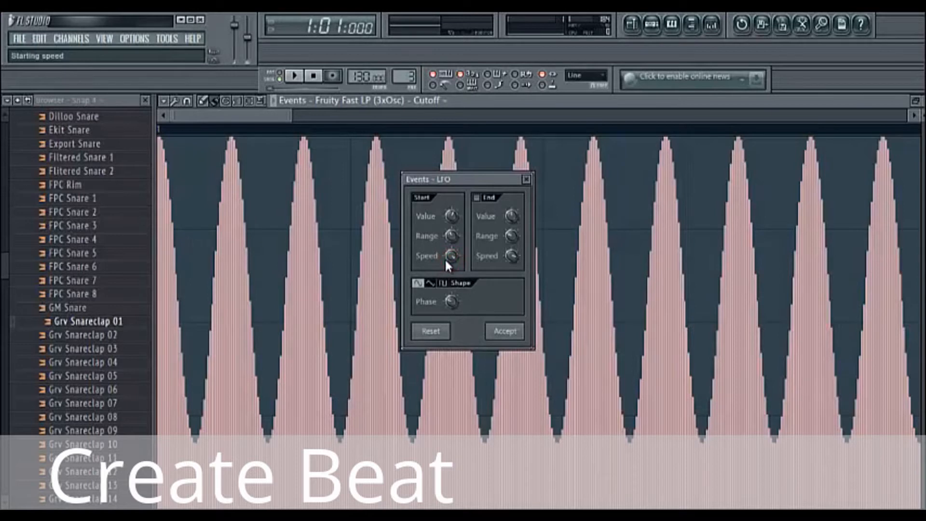
Raise the LFO start speed to about nineteen cycles per bar, accept the curve, and listen to it briefly
scroll(445, 259, up, 3)
key(space)
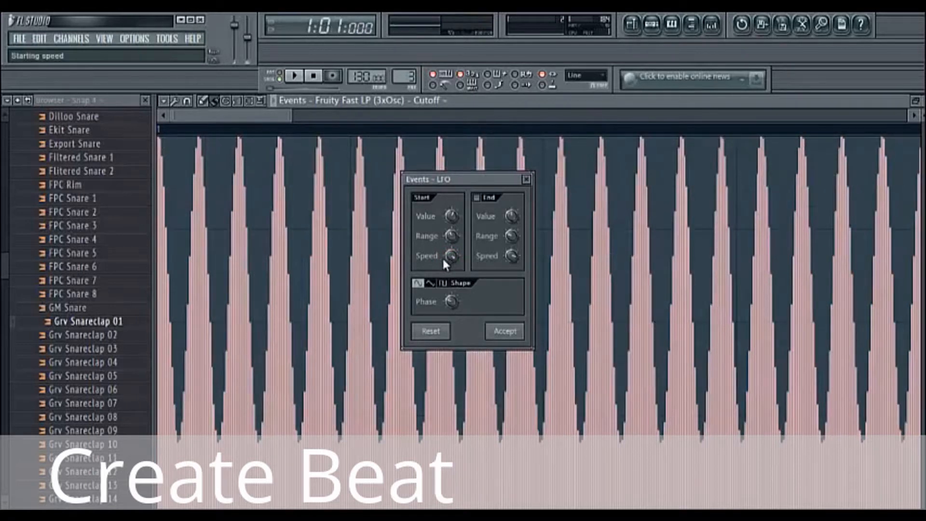
click(505, 331)
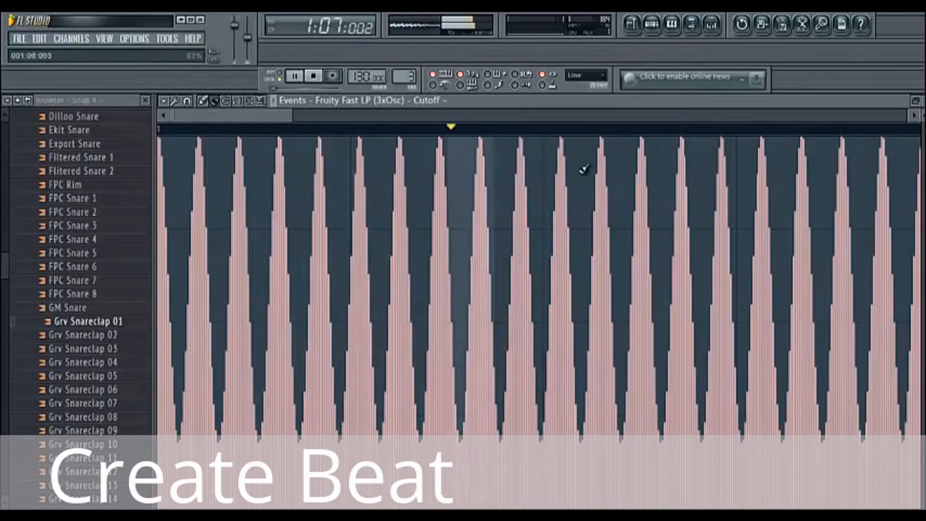
key(space)
Replace the cutoff events from 1:09 to 1:14 with a slow sine LFO, phase-shifted to dip and end at its peak, and clear the selection
drag(552, 130, 776, 165)
right_click(182, 91)
click(176, 99)
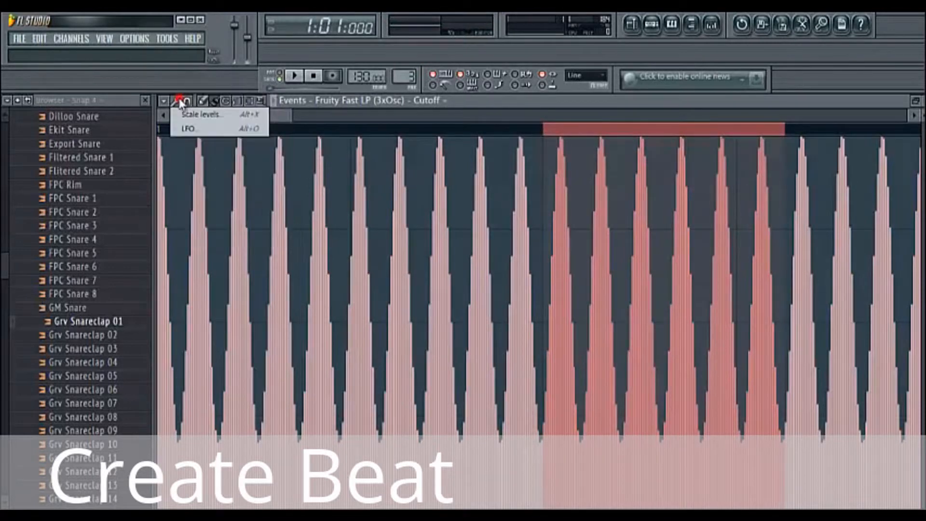
click(197, 129)
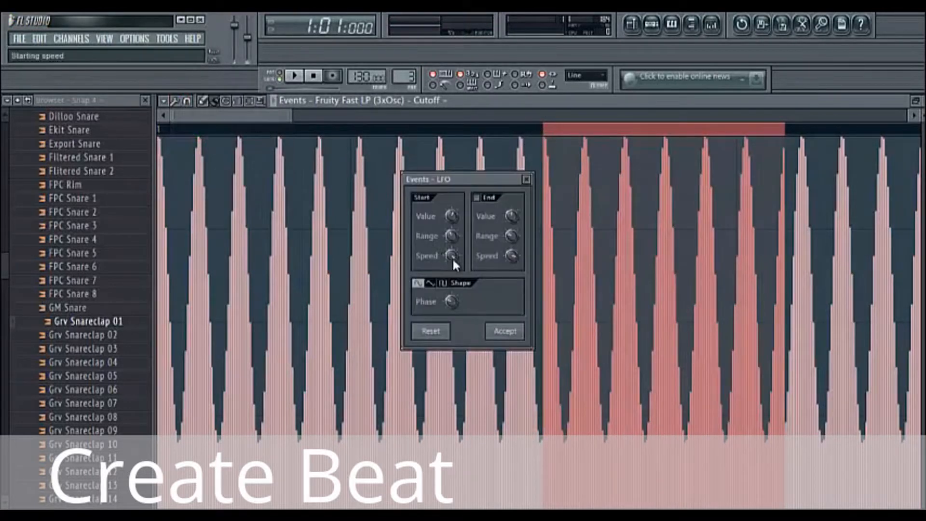
mouse_move(452, 257)
mouse_down()
mouse_move(455, 280)
mouse_move(456, 257)
mouse_up()
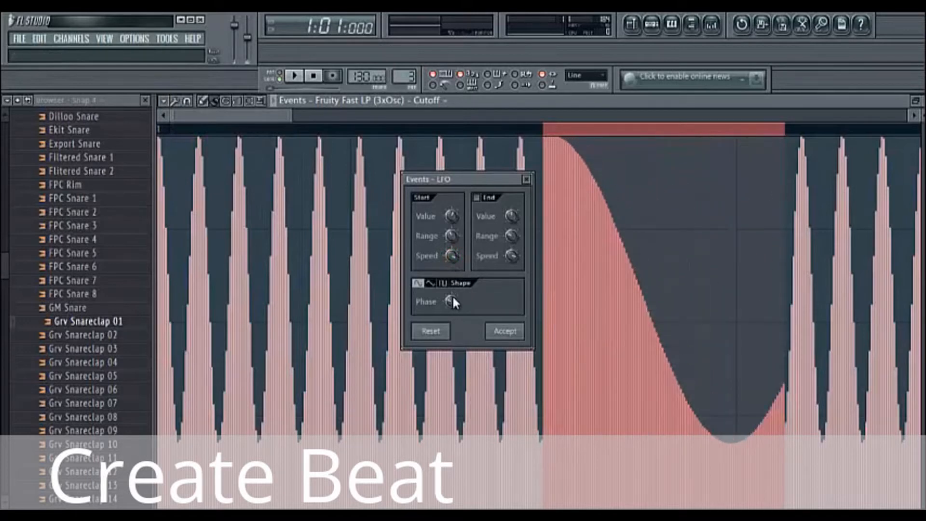
drag(453, 302, 472, 212)
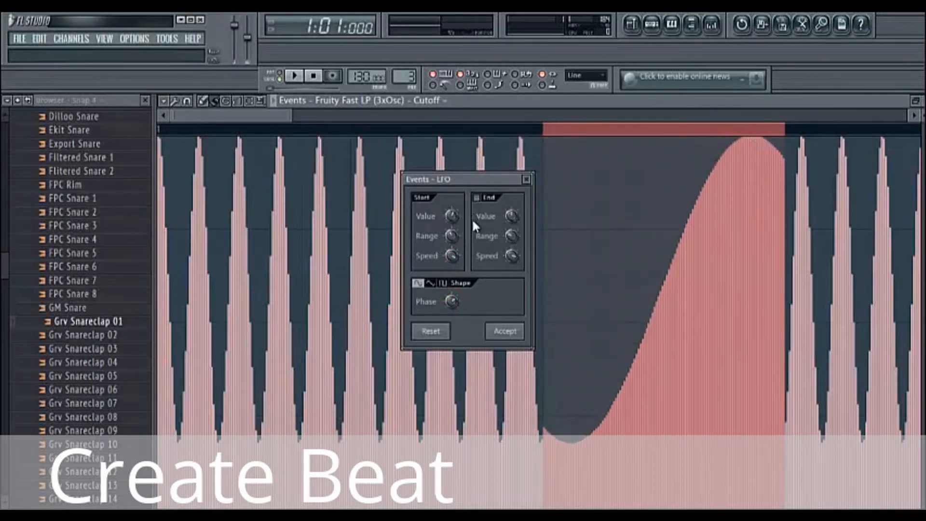
key(space)
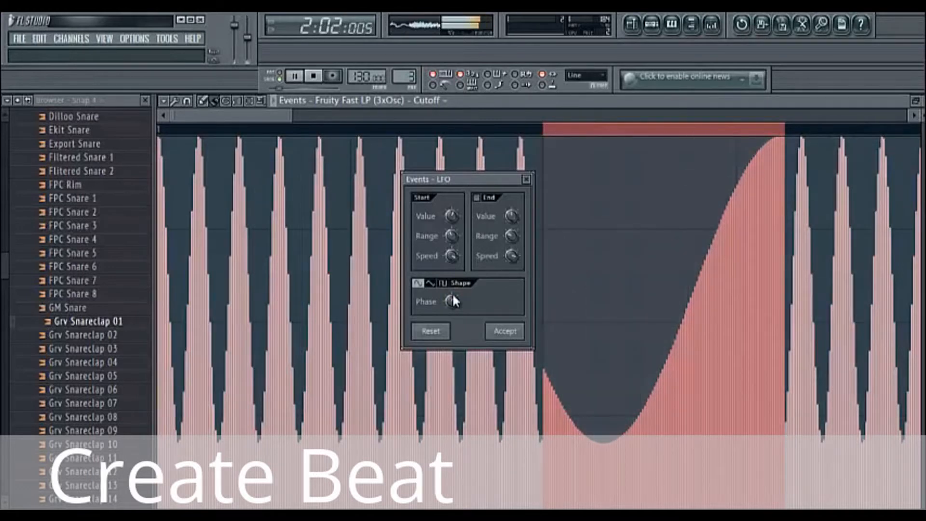
key(space)
click(505, 331)
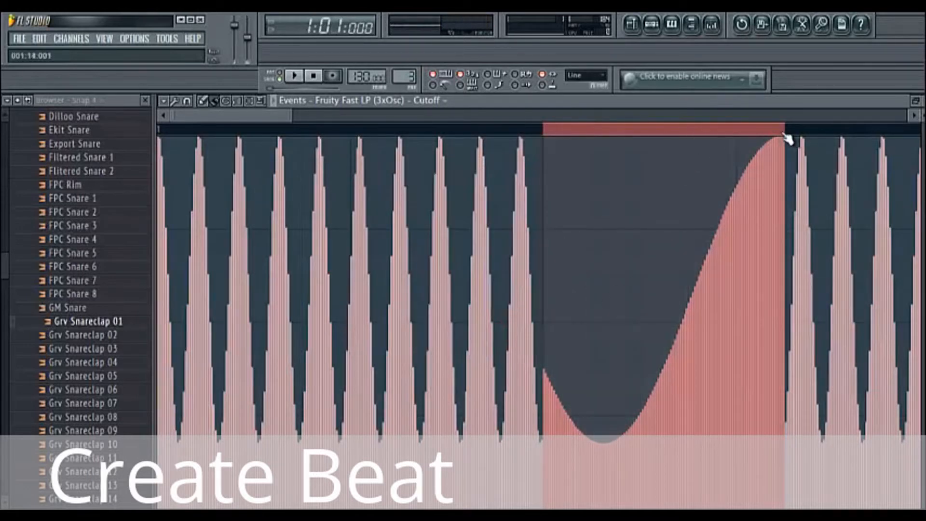
drag(788, 139, 550, 210)
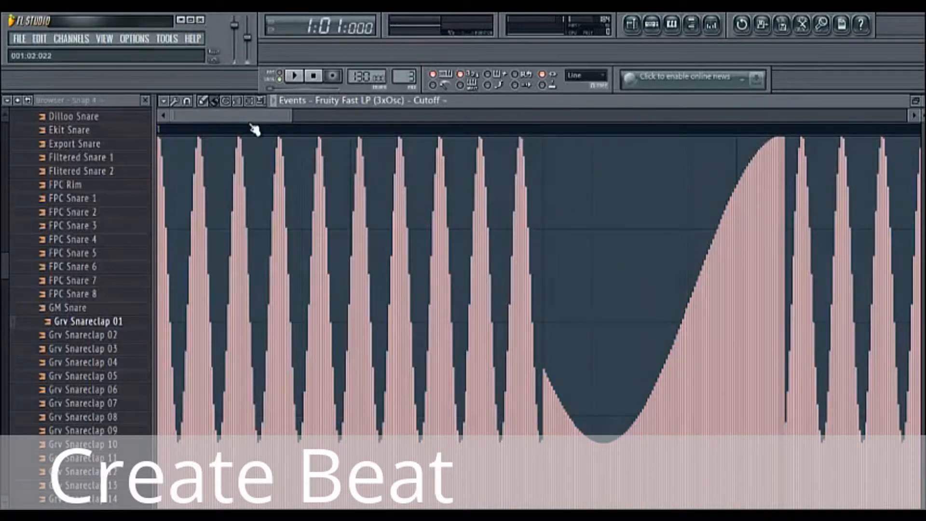
Play the pattern from 1:04 and again from its start to hear the edited cutoff sweep
drag(268, 117, 334, 118)
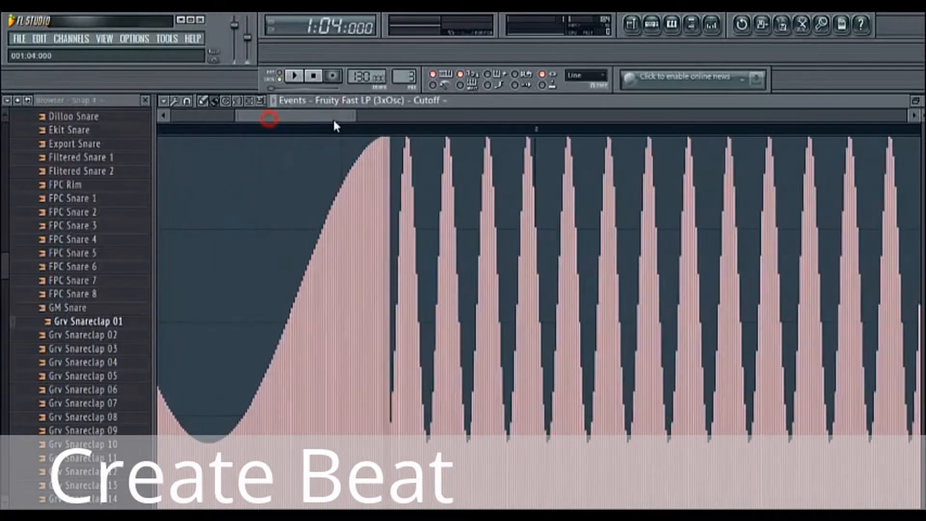
key(space)
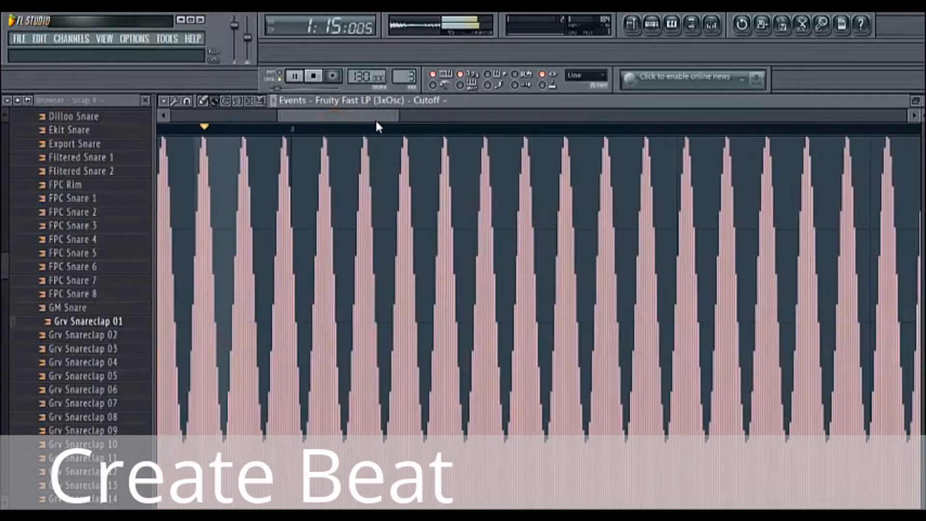
key(space)
drag(354, 116, 203, 143)
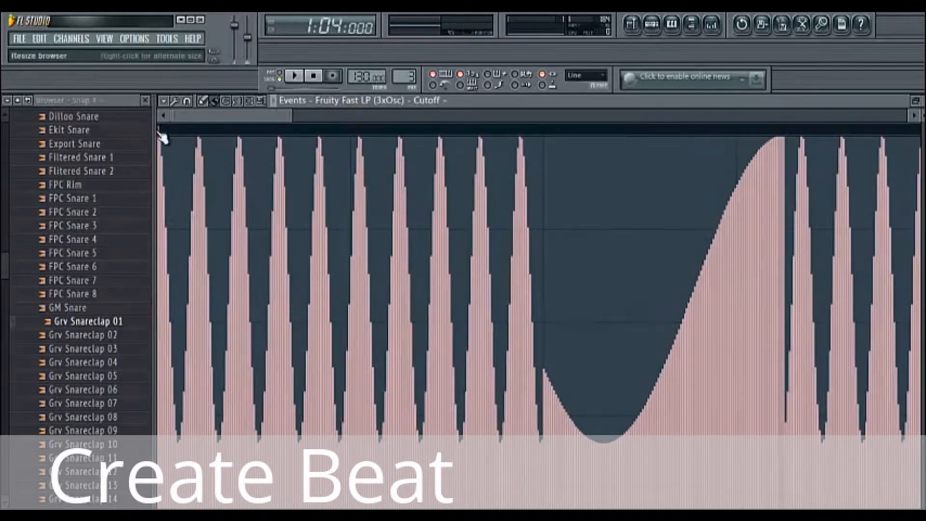
click(161, 131)
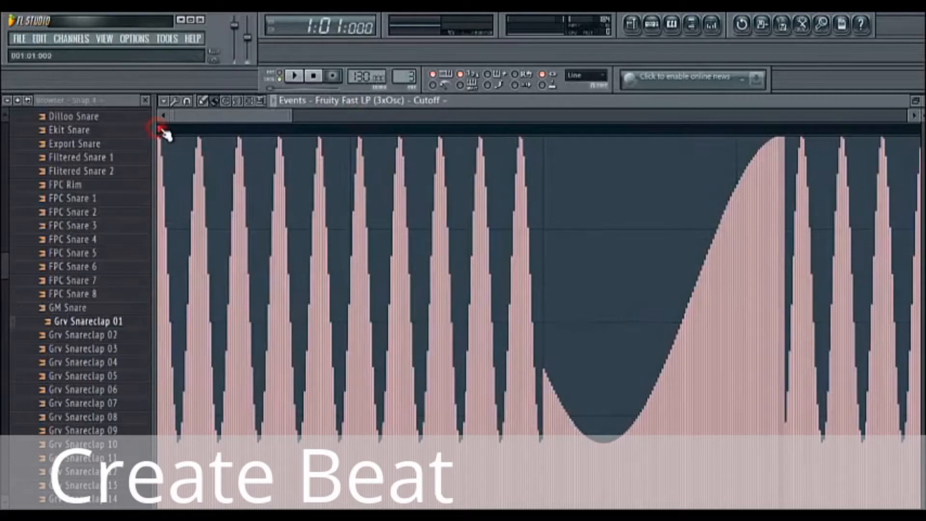
key(space)
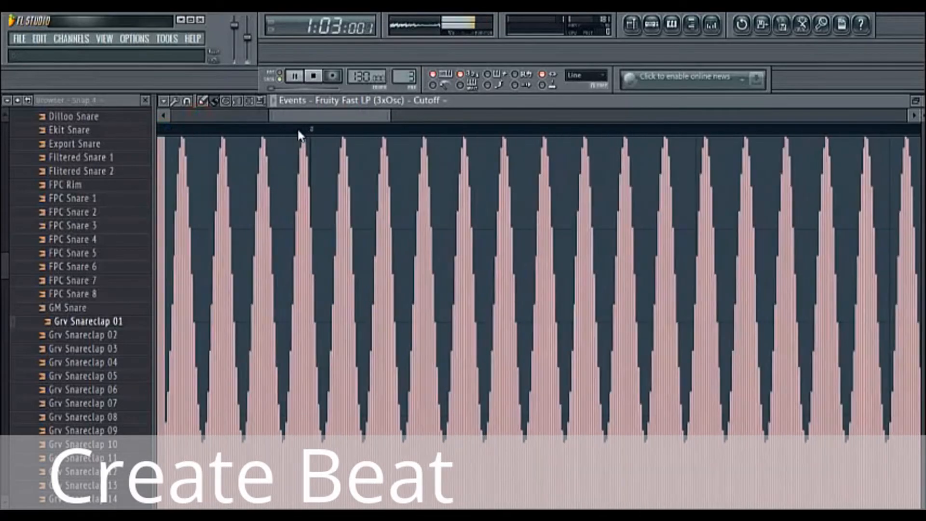
key(space)
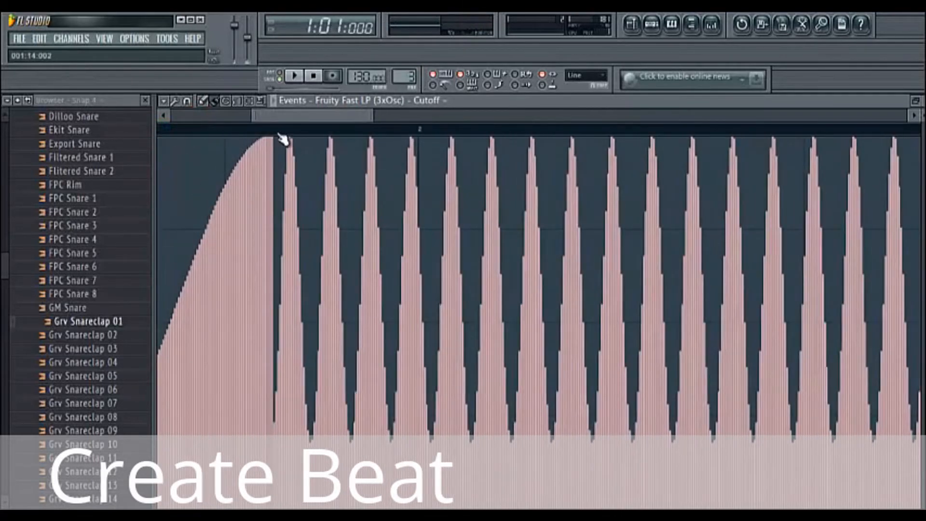
Apply a slow sine LFO to the cutoff events from 1:14 to bar 2, adjusting its phase to fall smoothly from the preceding peak
drag(274, 136, 417, 140)
click(175, 100)
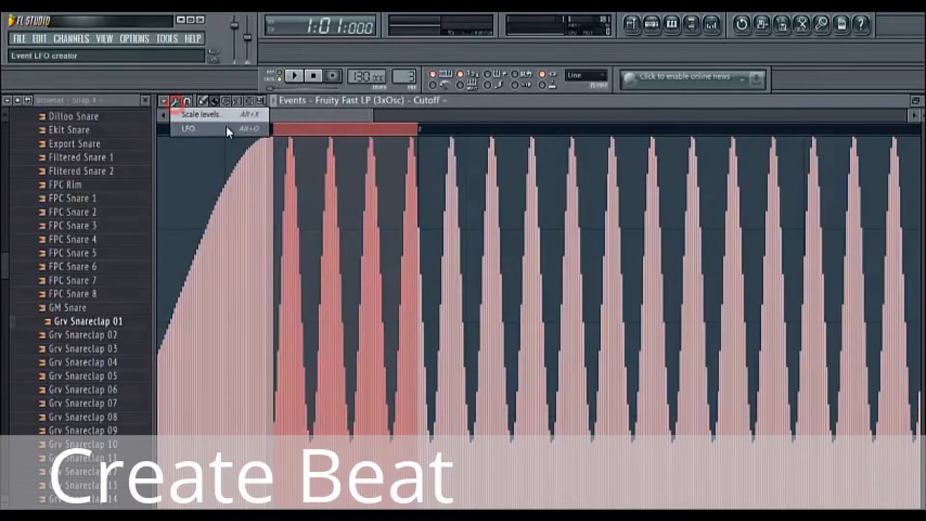
click(226, 126)
drag(450, 302, 449, 270)
drag(451, 301, 453, 360)
click(505, 333)
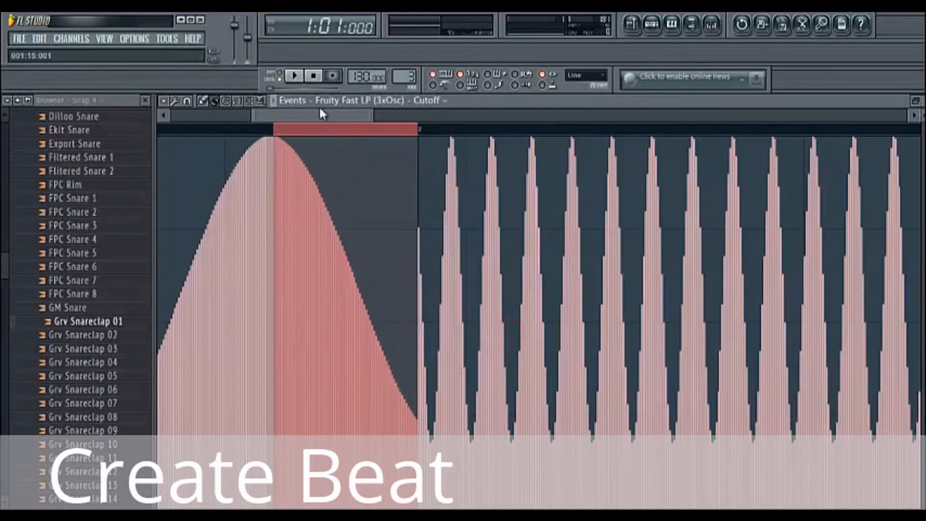
Reapply the LFO to the selected end of bar 1 with a faster speed, making the cutoff dip and rise before bar 2
drag(317, 116, 296, 128)
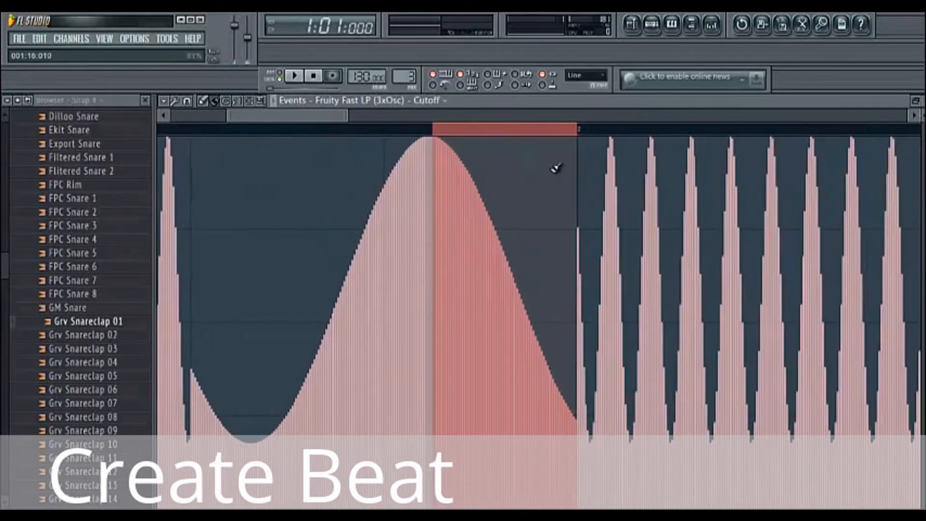
click(174, 101)
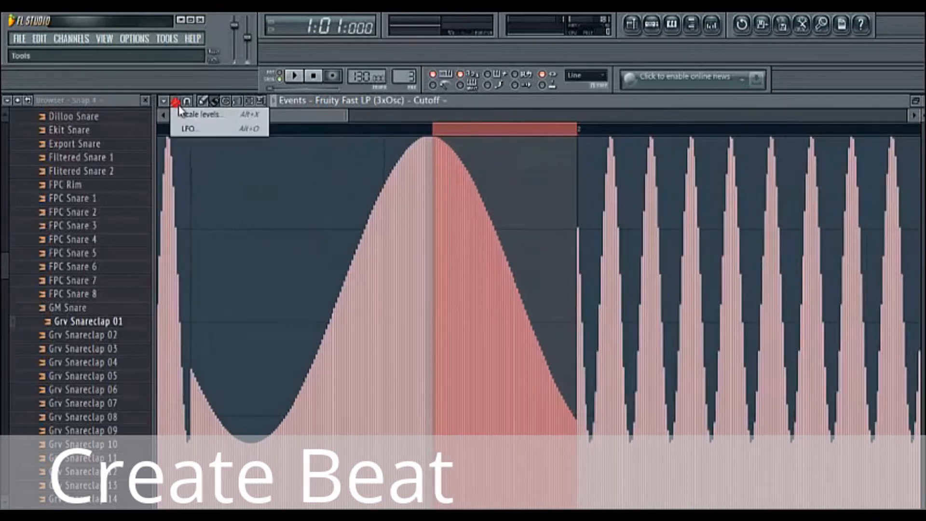
click(196, 127)
mouse_move(452, 216)
mouse_down()
mouse_move(455, 322)
mouse_move(447, 239)
mouse_move(430, 211)
mouse_move(452, 232)
mouse_move(474, 177)
mouse_move(459, 305)
mouse_move(450, 233)
mouse_move(456, 287)
mouse_move(463, 195)
mouse_move(455, 213)
mouse_up()
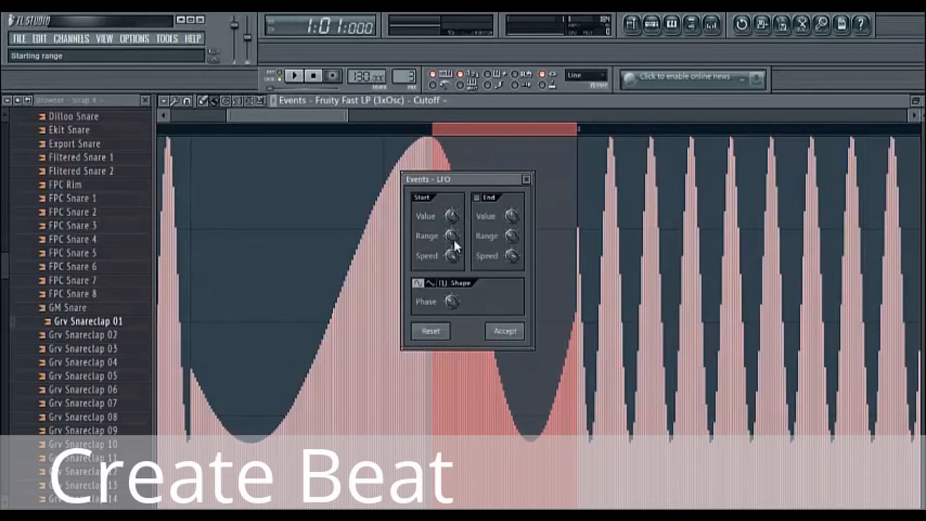
click(505, 331)
Play the pattern to hear the reshaped sweep, return a stray cutoff event to the falling curve, and stop playback
key(space)
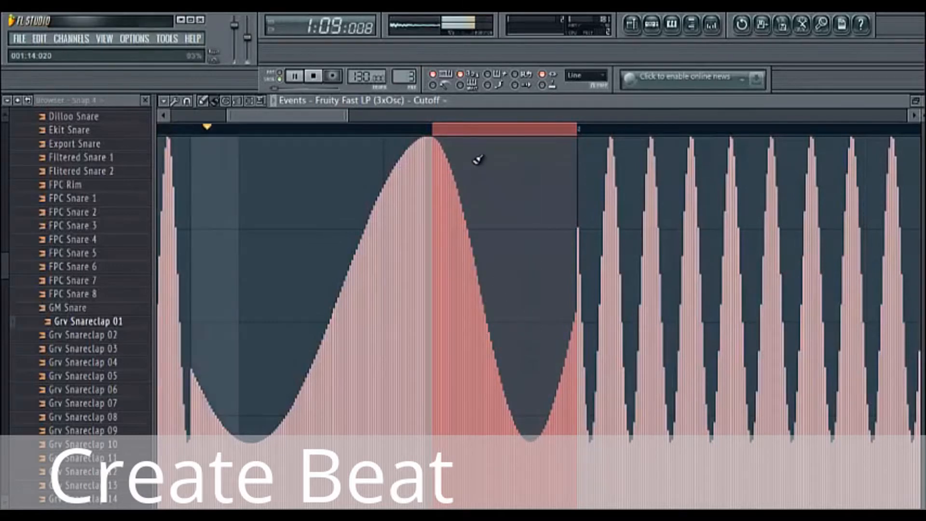
click(475, 162)
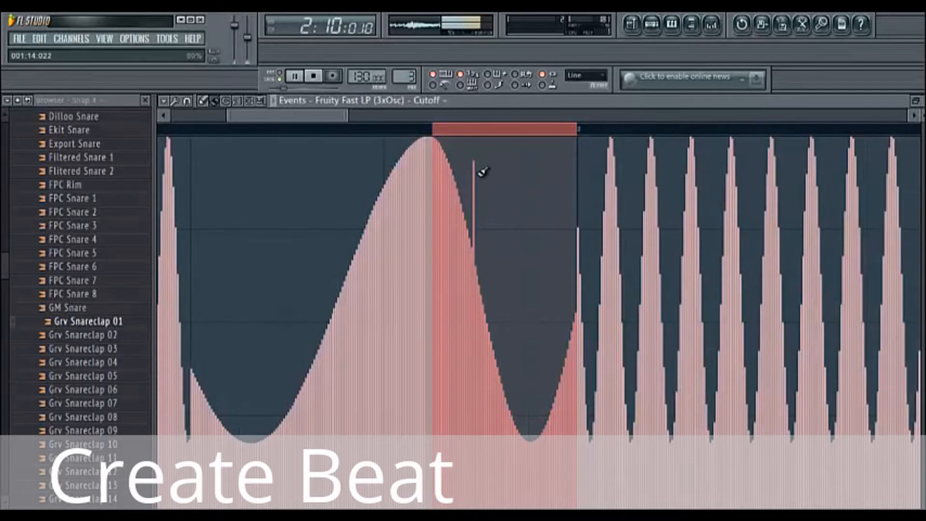
click(473, 253)
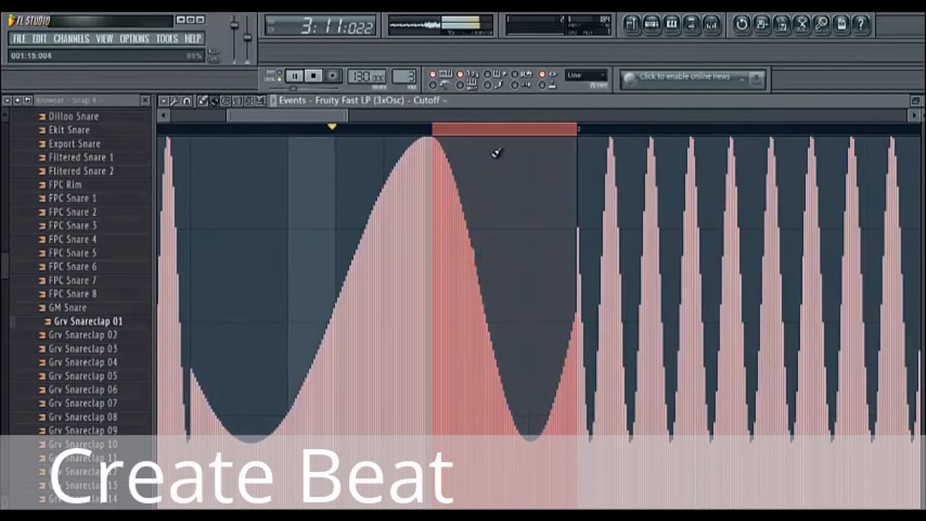
key(space)
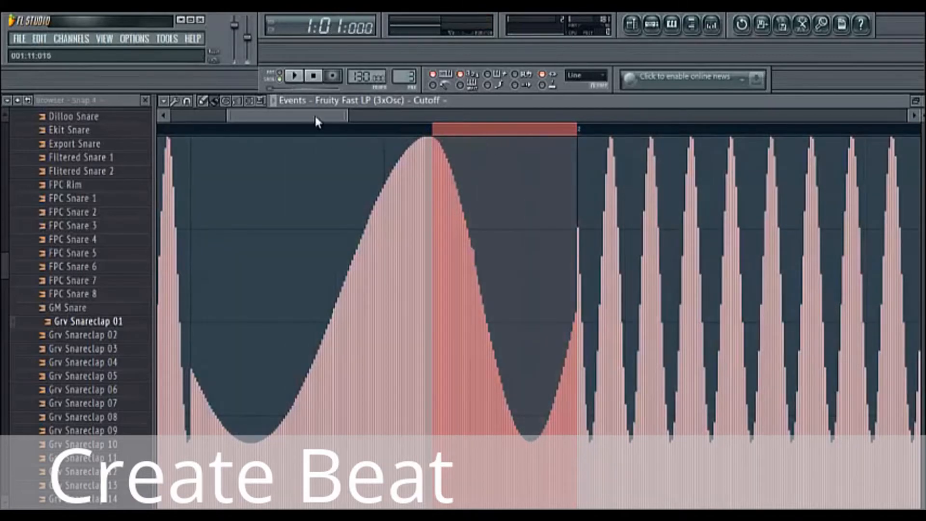
Select the cutoff events in the first half of bar 2 and play the pattern through that section
drag(314, 115, 366, 122)
mouse_move(258, 130)
mouse_down()
mouse_move(103, 151)
mouse_move(296, 150)
mouse_move(334, 116)
mouse_move(397, 151)
mouse_move(728, 252)
mouse_move(673, 252)
mouse_move(919, 251)
mouse_move(482, 252)
mouse_move(838, 306)
mouse_move(780, 313)
mouse_move(574, 285)
mouse_up()
key(space)
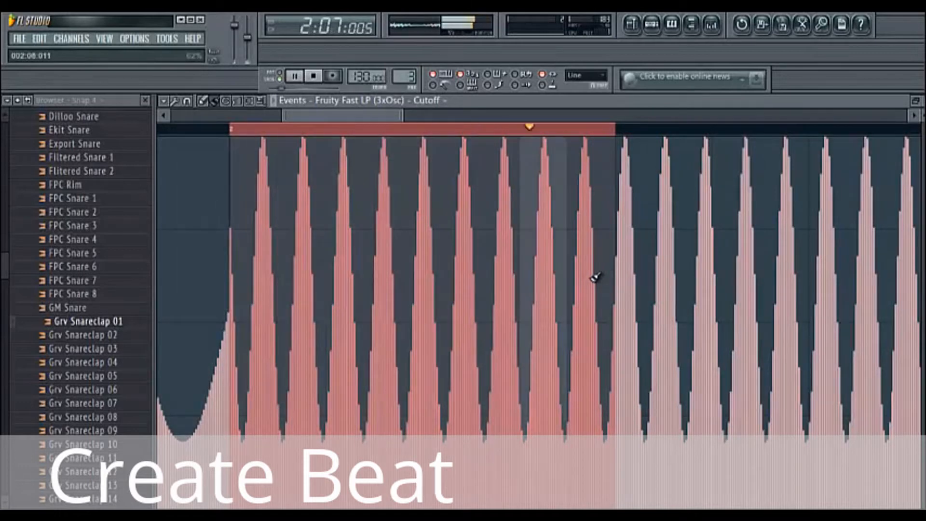
key(space)
Apply a sine LFO at 2-step speed to the cutoff events from 2:01 to 2:05, shifting its phase to continue the preceding rise
drag(613, 141, 424, 154)
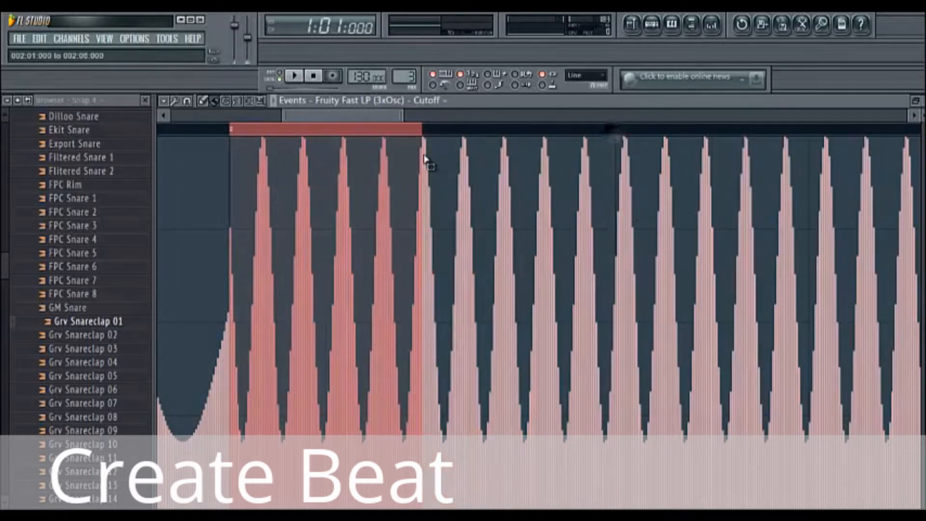
click(174, 101)
click(191, 128)
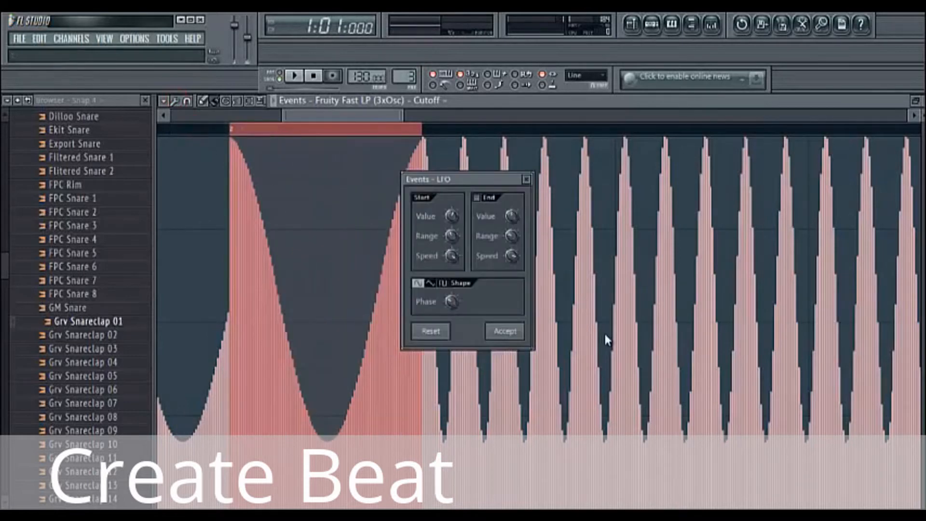
mouse_move(450, 251)
mouse_down()
mouse_move(447, 217)
mouse_move(435, 265)
mouse_move(441, 247)
mouse_up()
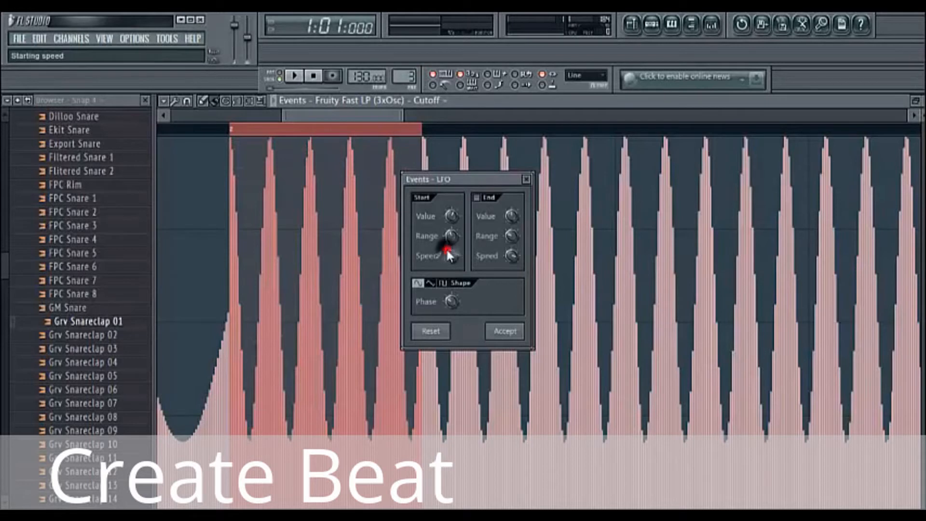
right_click(445, 247)
click(448, 254)
right_click(448, 256)
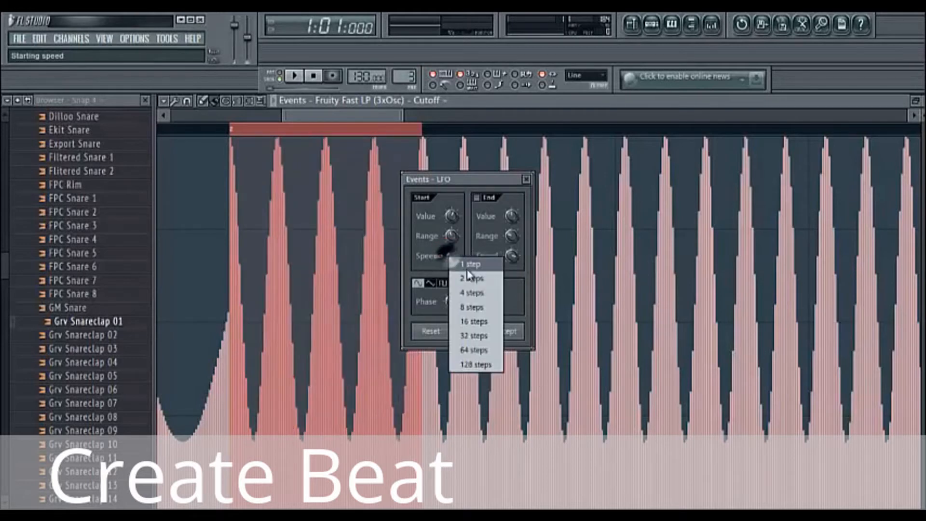
click(475, 280)
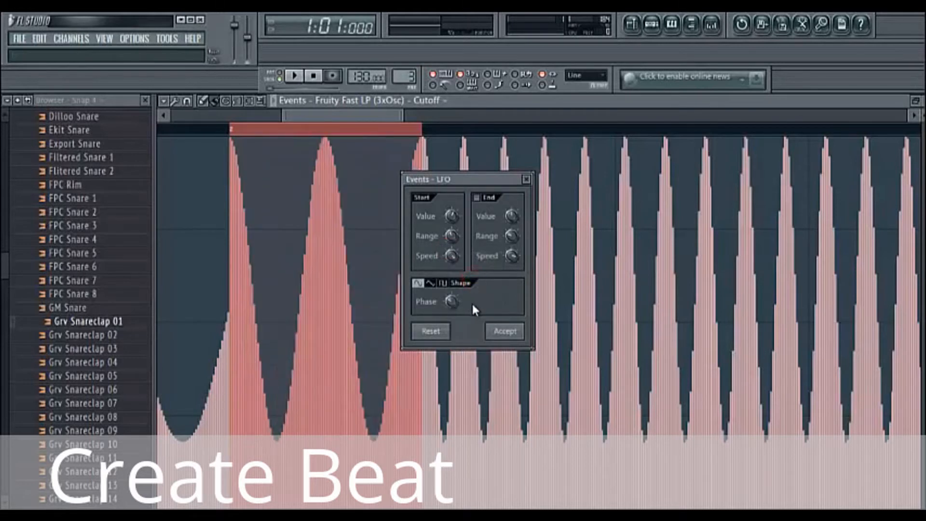
drag(448, 302, 484, 384)
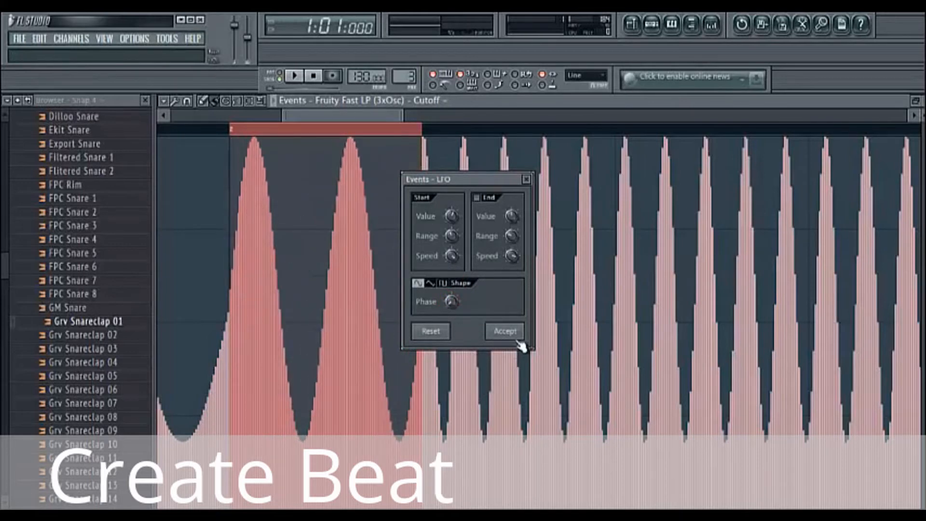
click(504, 332)
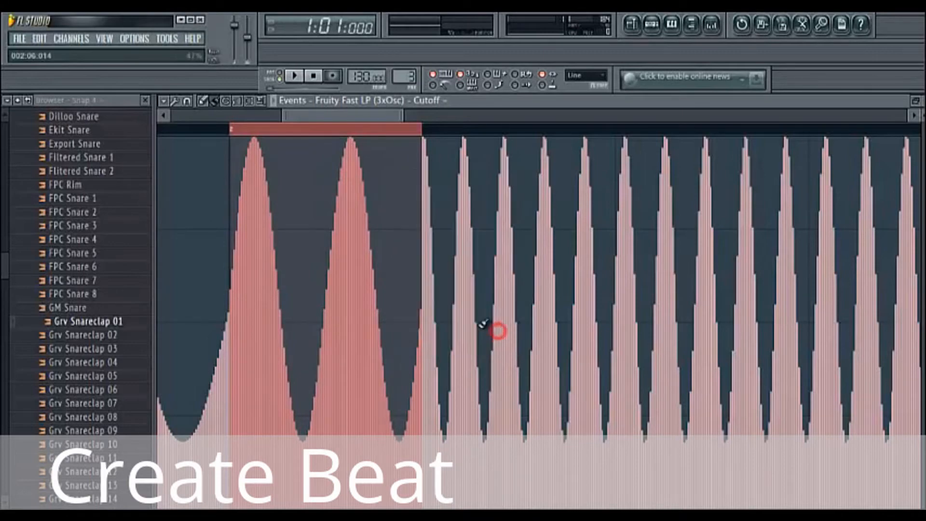
Play the pattern several times to hear the reshaped cutoff sweep at the start of bar 2
key(space)
click(298, 127)
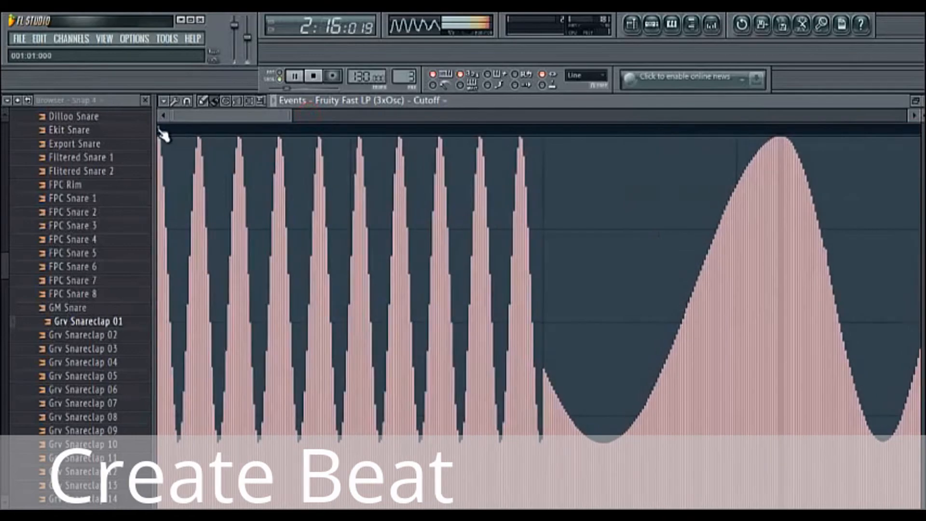
key(space)
key(space)
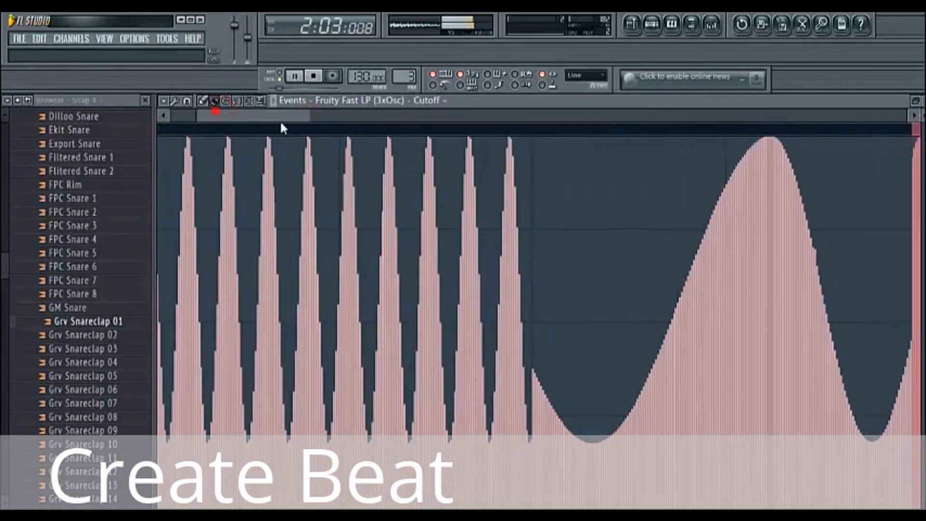
key(space)
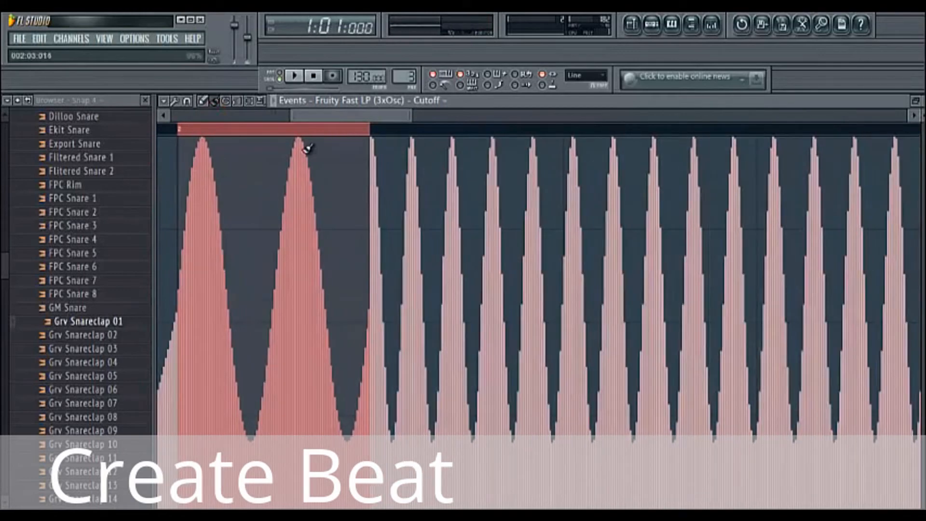
key(space)
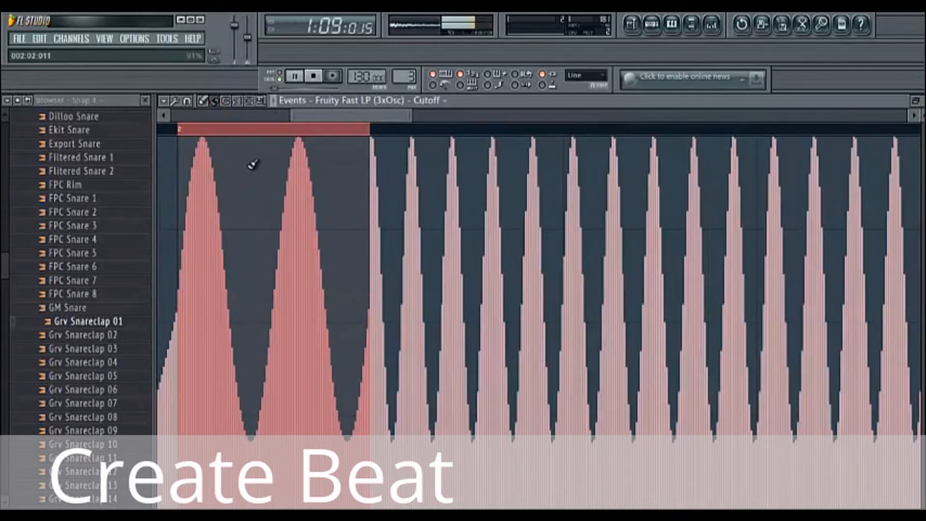
key(space)
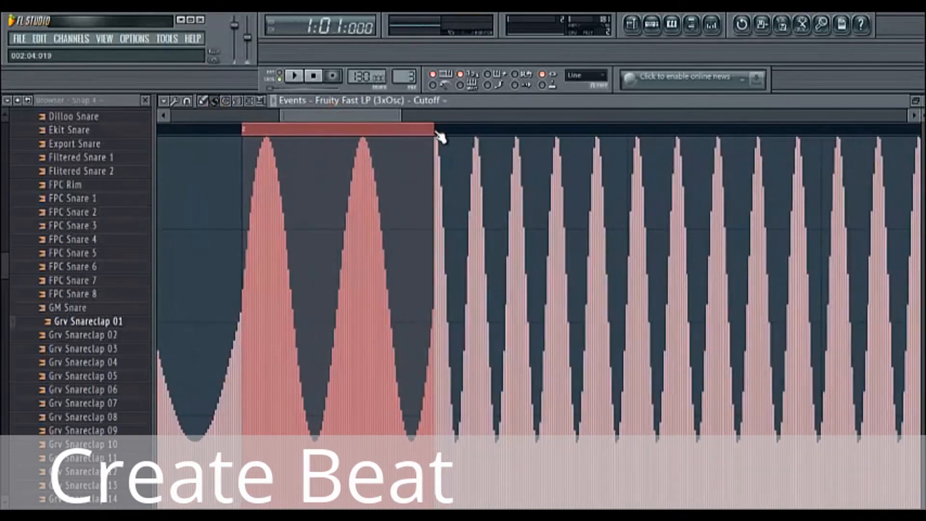
Select the cutoff events from 2:05 to 2:09 and set their LFO starting speed to 1 step
click(386, 137)
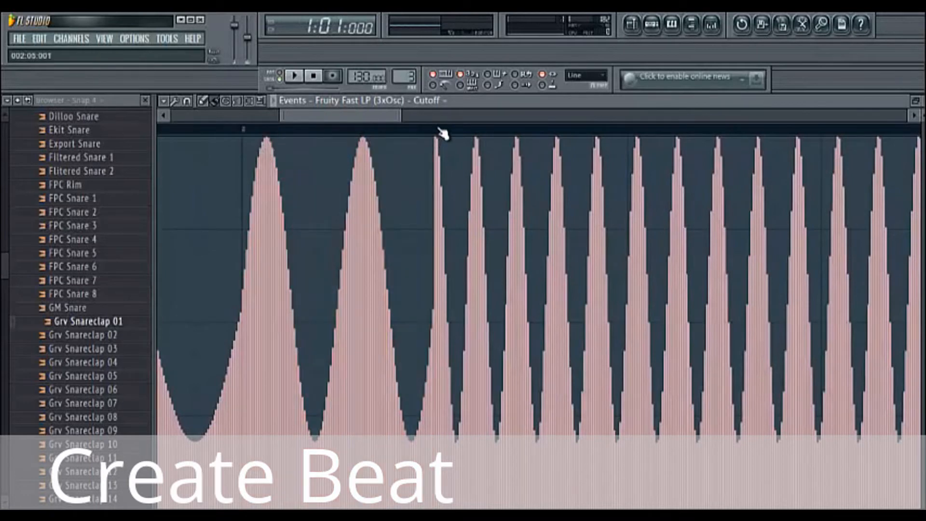
drag(442, 134, 612, 177)
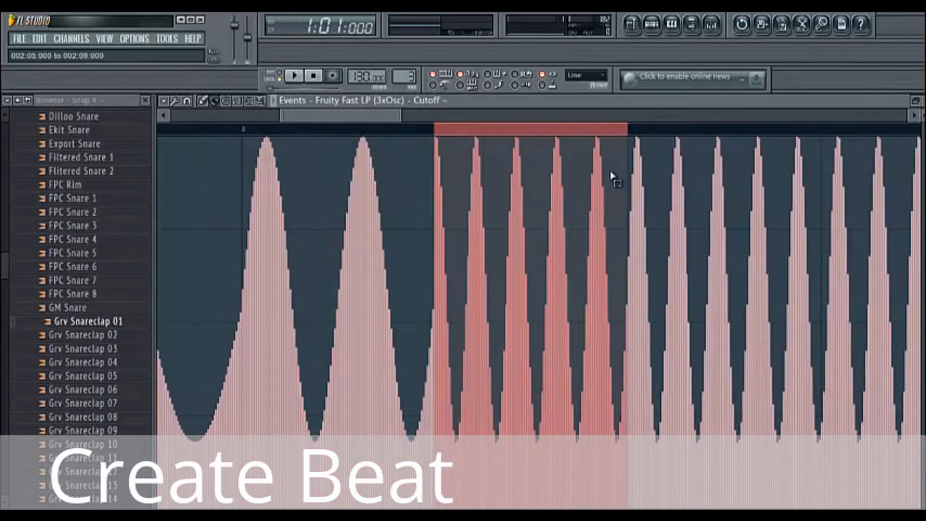
click(188, 102)
click(191, 124)
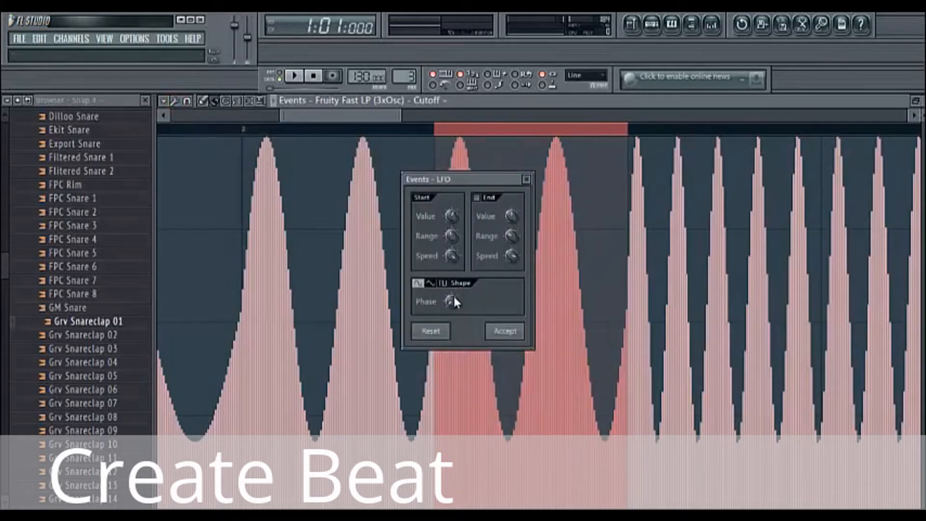
drag(450, 257, 450, 261)
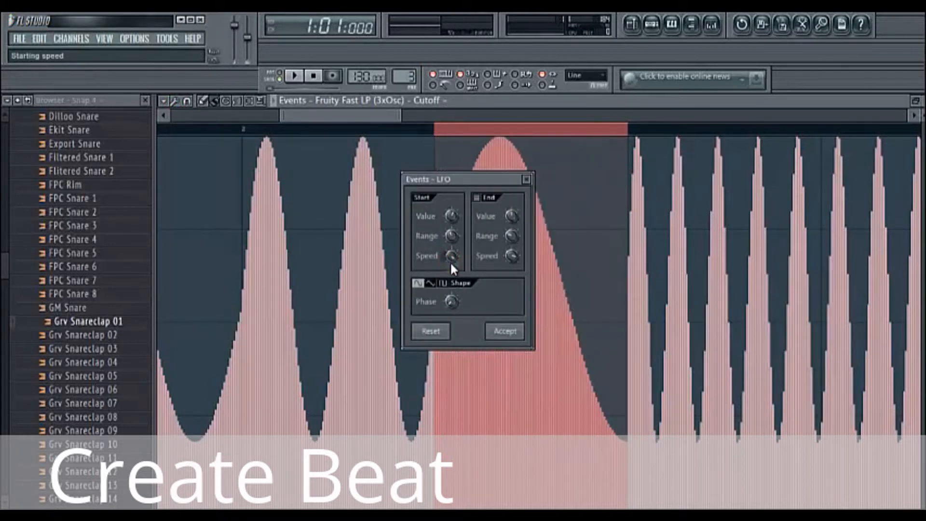
right_click(453, 269)
click(471, 295)
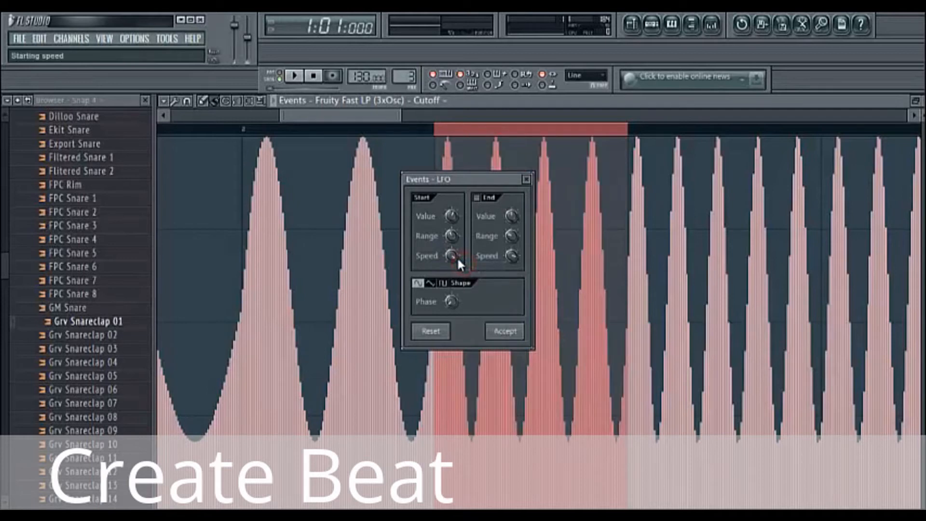
Play the pattern with the faster cutoff section, accept the LFO settings, and play it again
key(space)
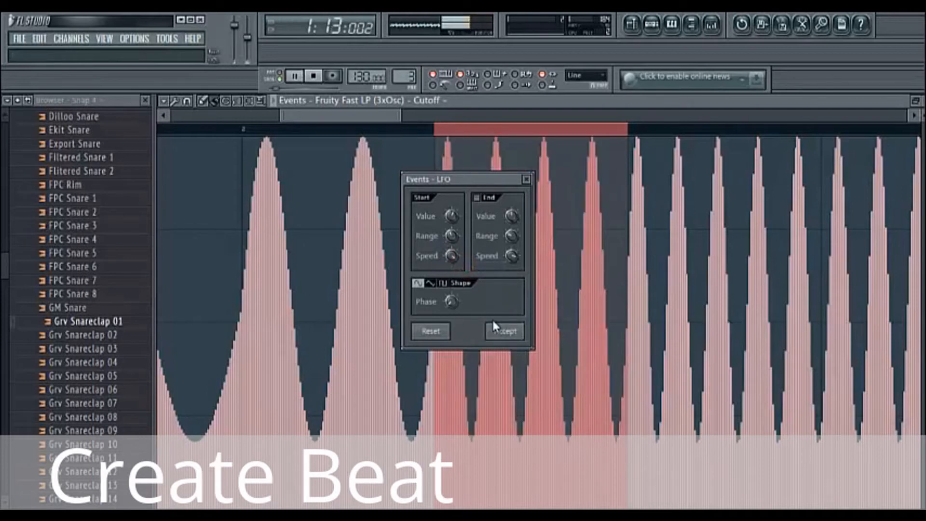
key(space)
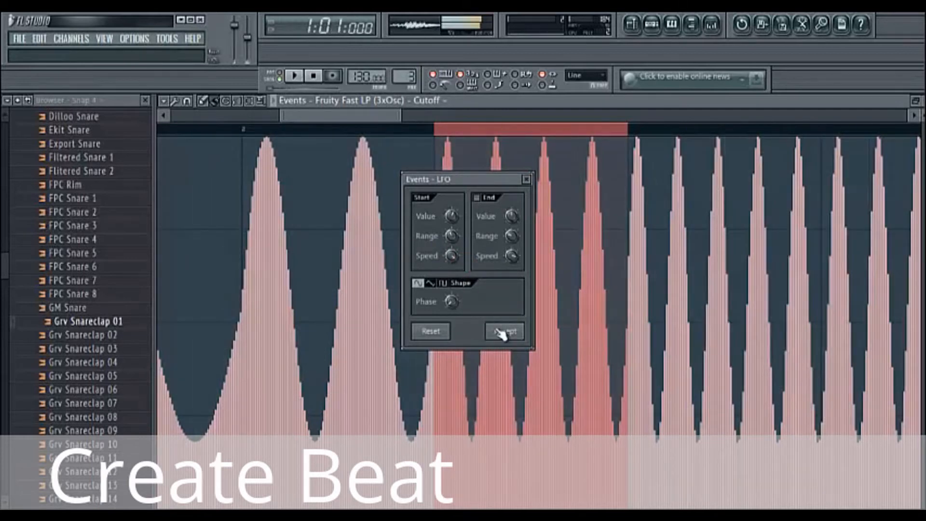
click(502, 330)
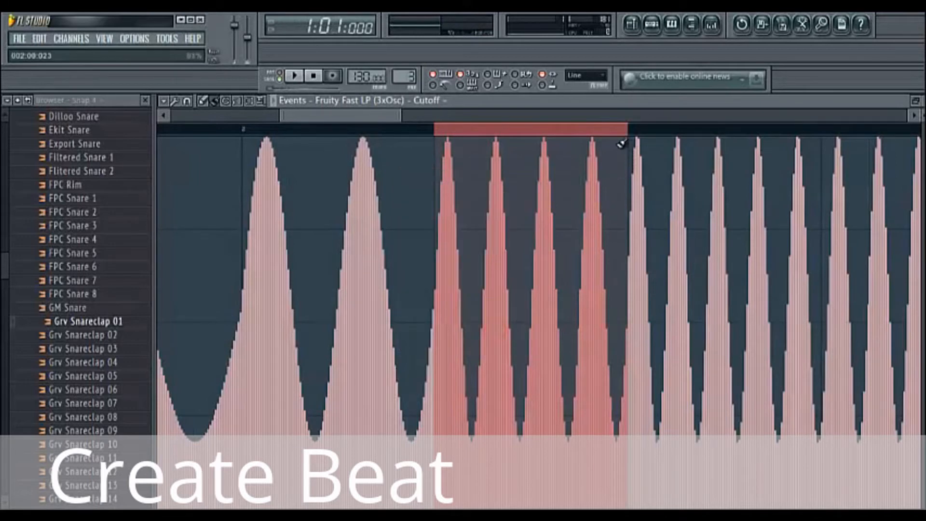
key(space)
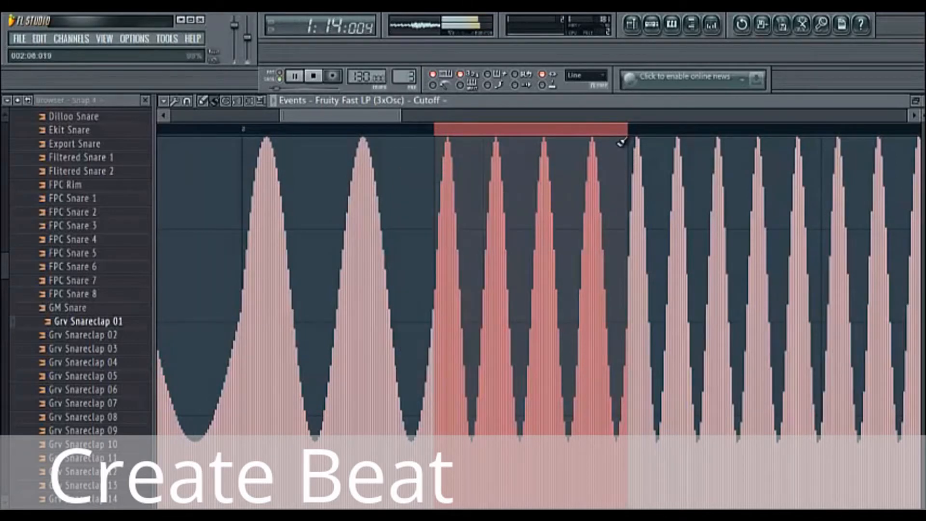
key(space)
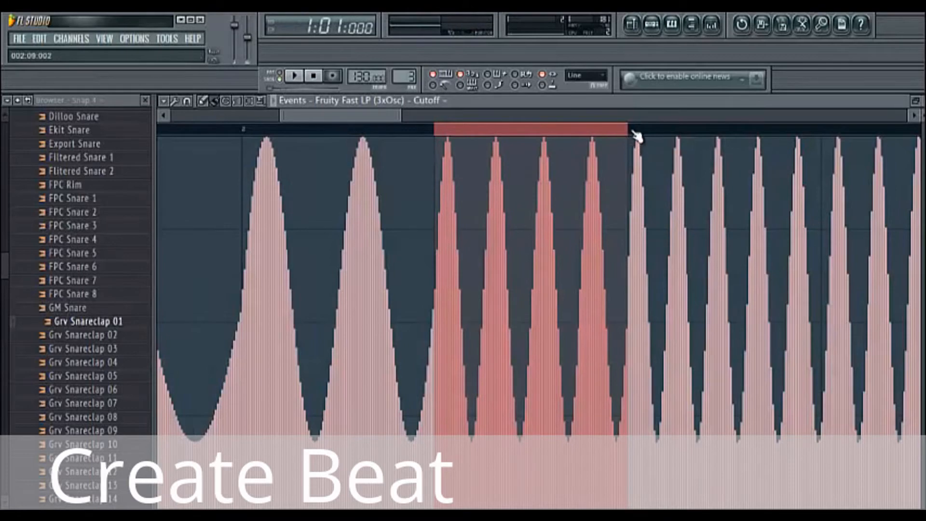
Select the cutoff events from 2:09 to 2:13 and open the LFO settings for them
drag(637, 136, 456, 163)
drag(340, 124, 366, 124)
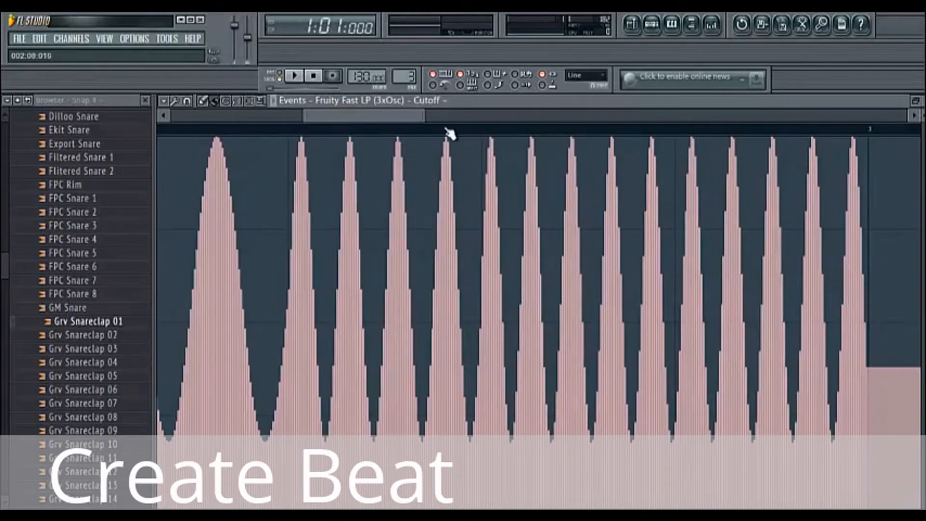
drag(395, 119, 589, 189)
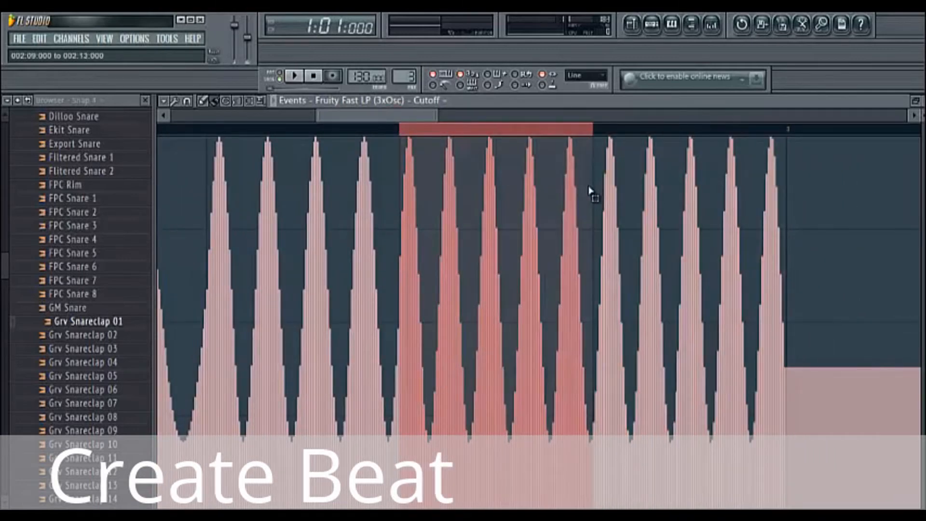
click(184, 105)
click(207, 130)
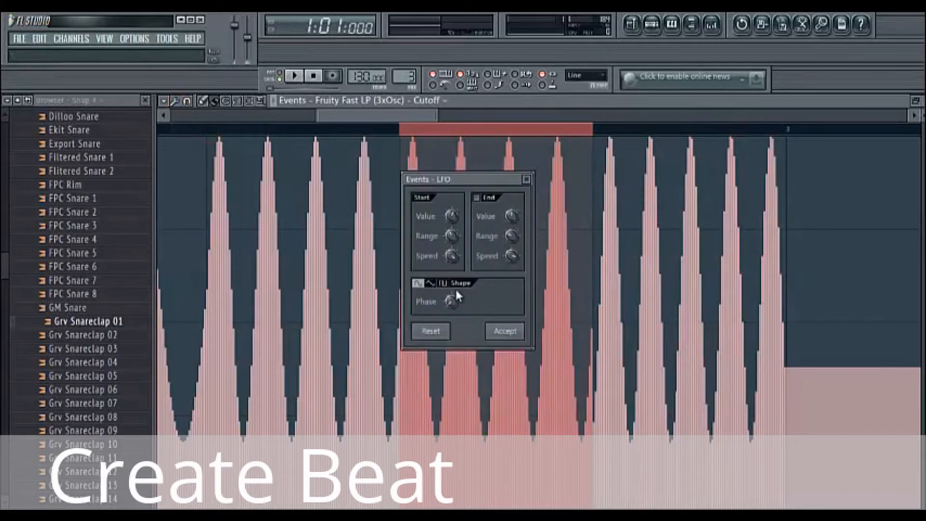
Try a much faster LFO starting speed on the selected cutoff events and play the pattern
drag(454, 255, 450, 255)
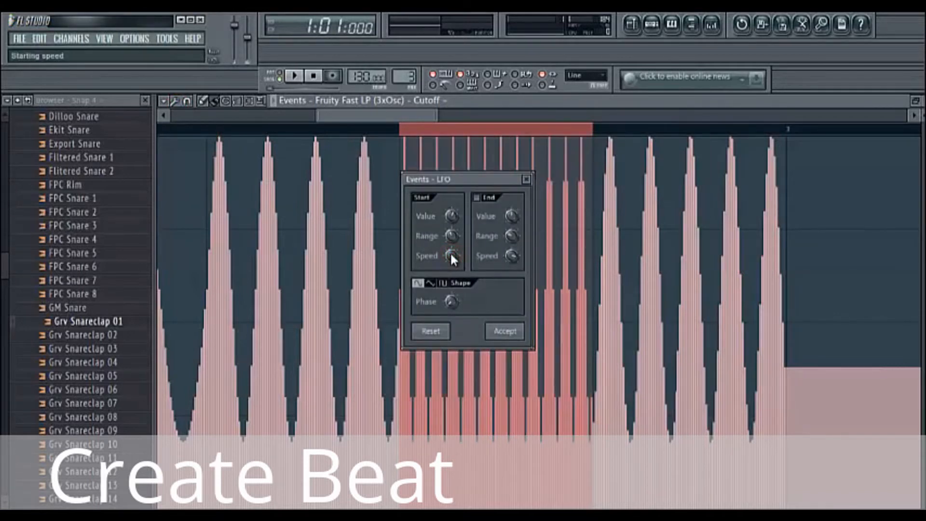
key(space)
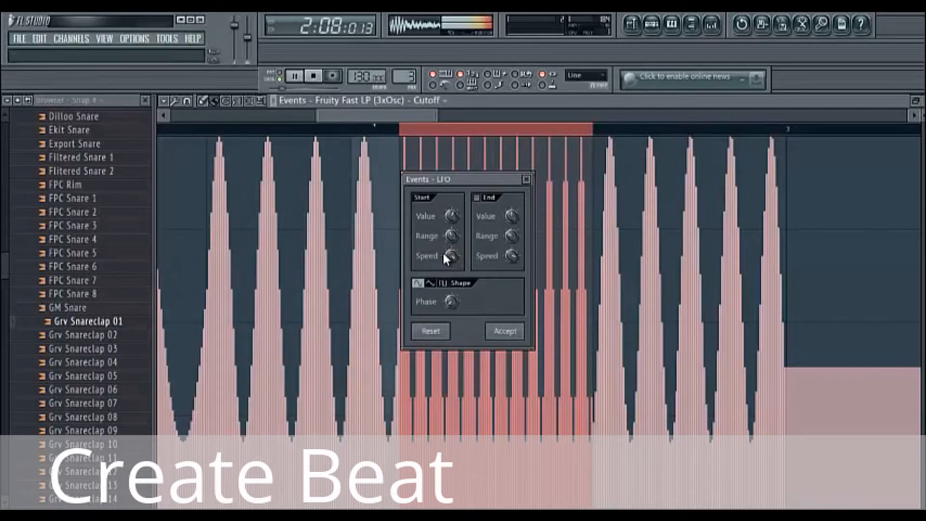
key(space)
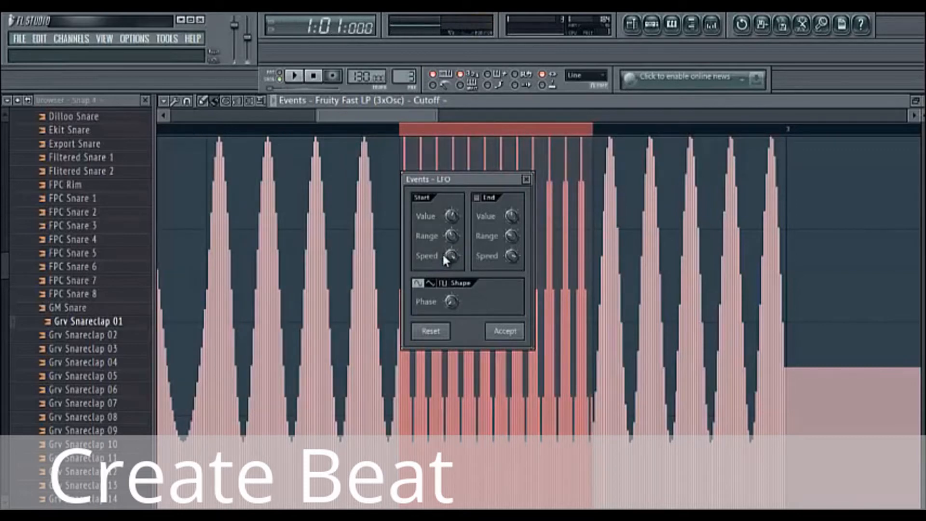
Try LFO starting speeds of 8 steps and 128 steps on the selected cutoff events
drag(452, 256, 451, 259)
right_click(451, 259)
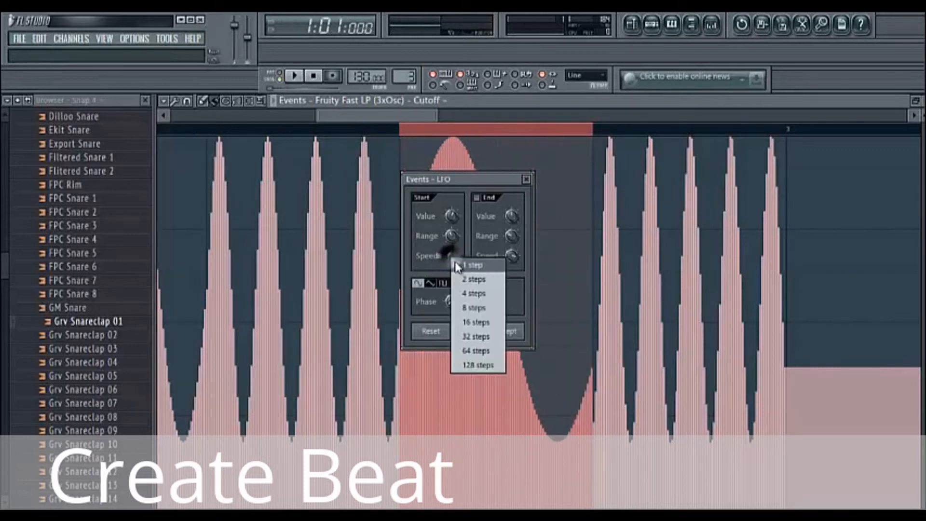
click(482, 309)
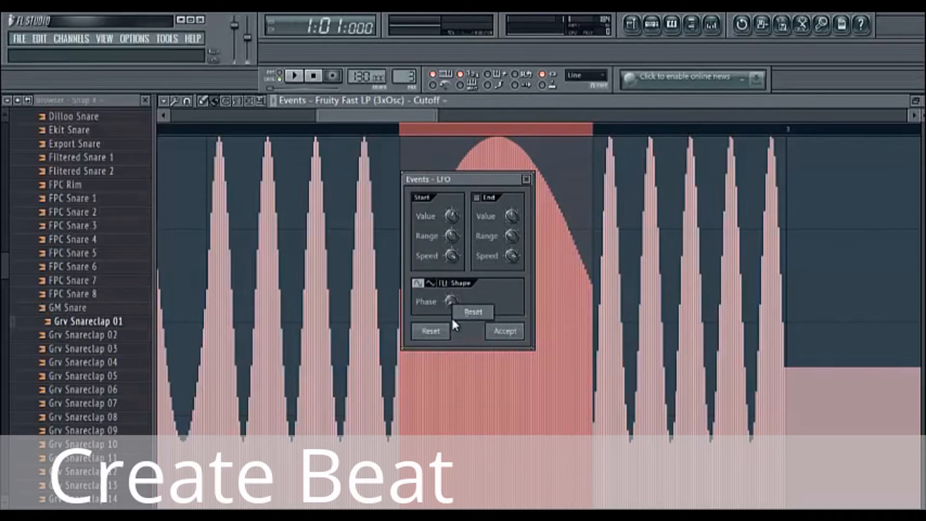
right_click(452, 257)
click(482, 361)
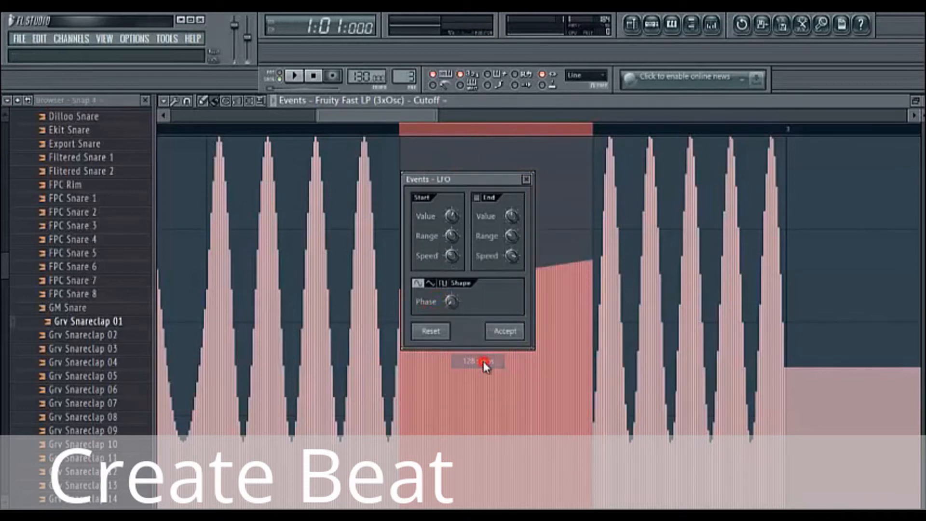
Set the LFO starting speed of the selected cutoff events to 1 step and play the pattern
right_click(451, 257)
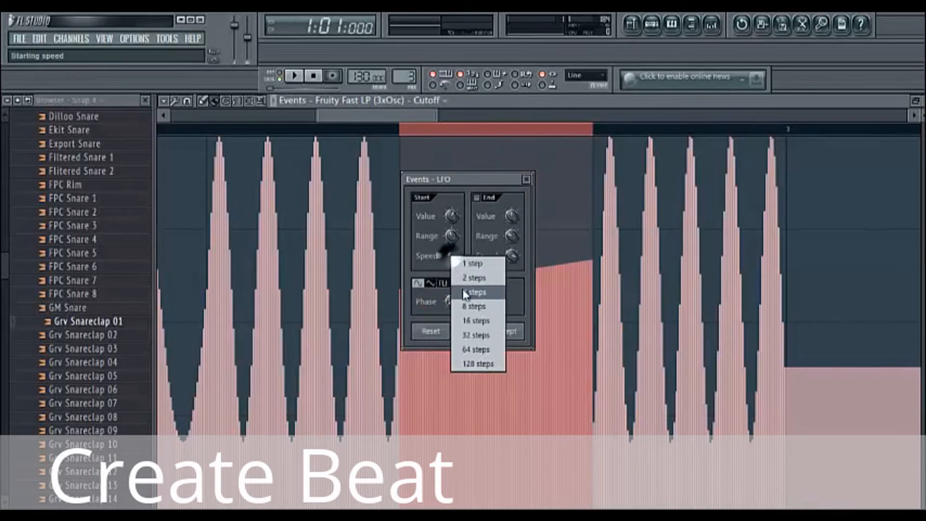
click(459, 264)
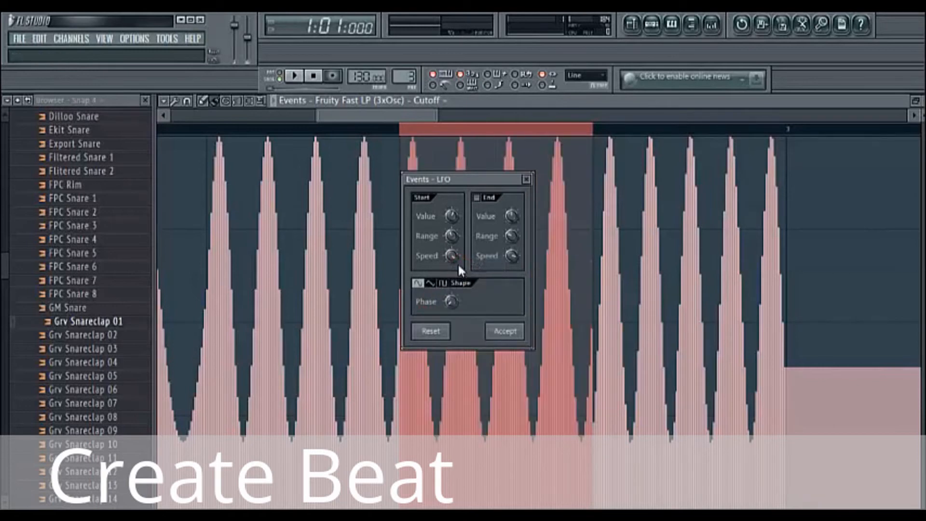
drag(452, 259, 451, 258)
key(space)
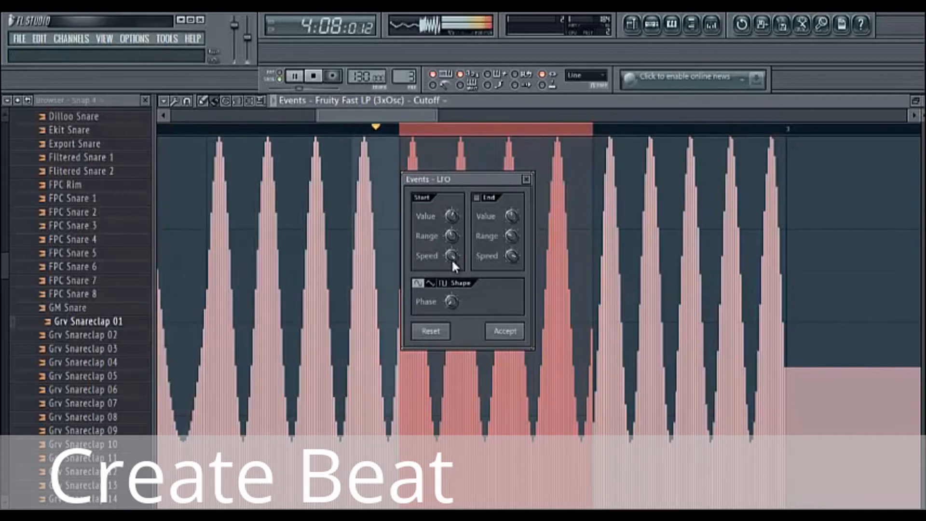
Slow the LFO on the selected cutoff events to one wide hump, adjust its phase, audition it, and apply the LFO
key(space)
mouse_move(452, 258)
mouse_down()
mouse_move(453, 267)
mouse_move(451, 202)
mouse_up()
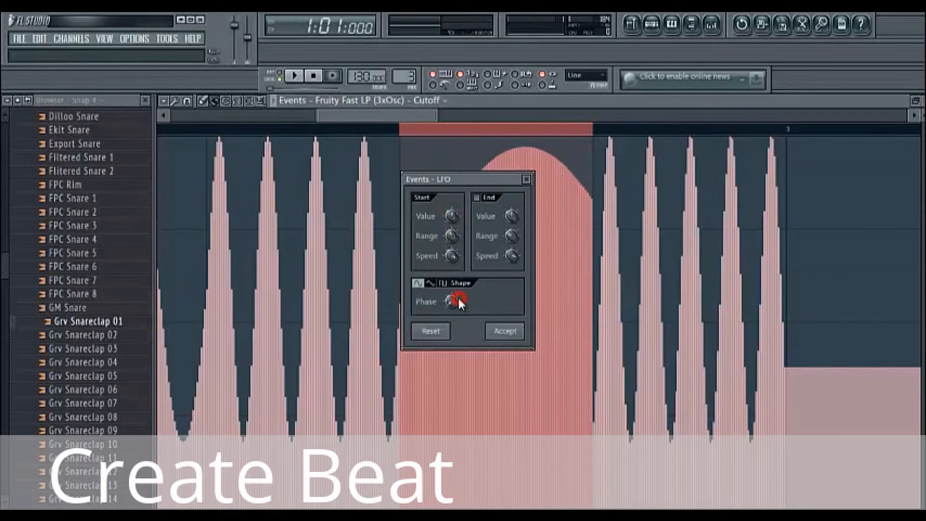
mouse_move(458, 298)
mouse_down()
mouse_move(453, 279)
mouse_move(456, 296)
mouse_up()
mouse_move(450, 234)
mouse_down()
mouse_move(447, 208)
mouse_move(446, 246)
mouse_up()
mouse_move(454, 296)
mouse_down()
mouse_move(448, 282)
mouse_move(453, 294)
mouse_up()
key(space)
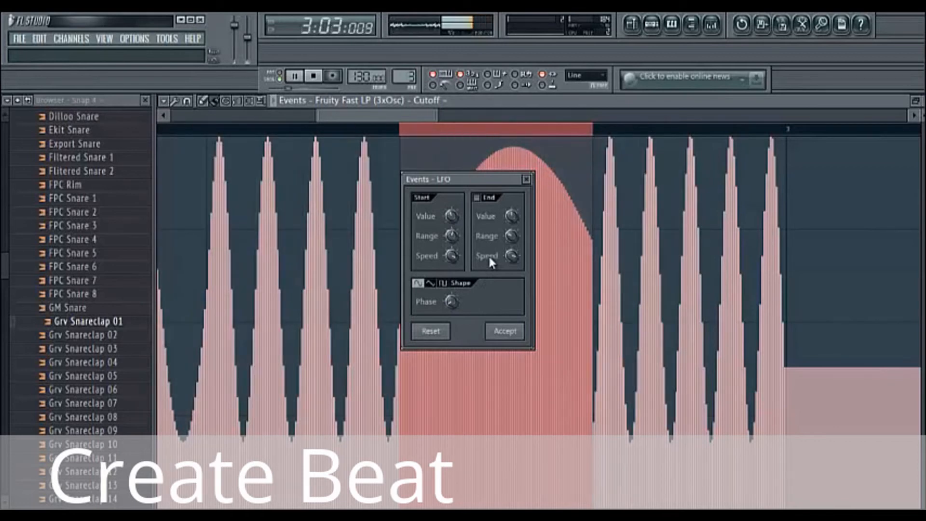
click(490, 278)
click(510, 333)
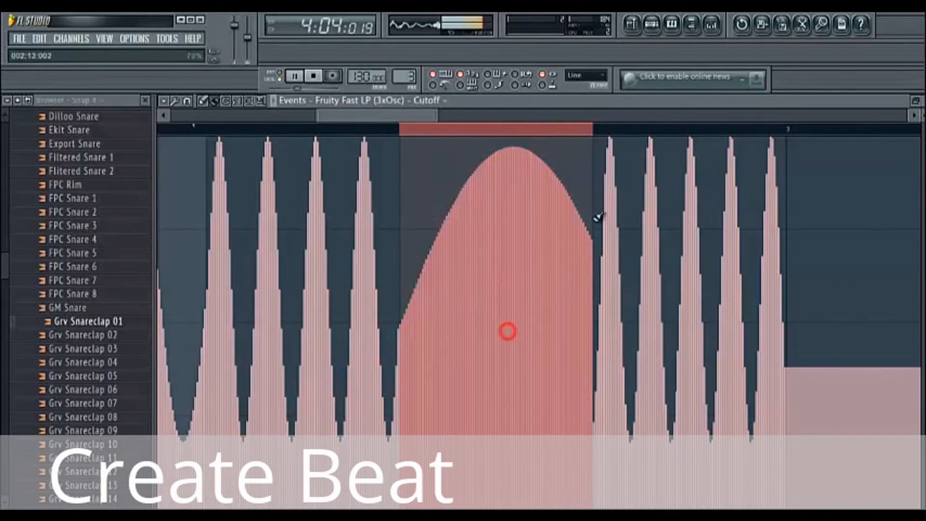
key(space)
Select the cutoff events from 2:13 to 3:01 and open the LFO settings for them
mouse_move(588, 145)
mouse_down()
mouse_move(428, 164)
mouse_move(398, 154)
mouse_up()
drag(603, 136, 787, 173)
click(92, 39)
mouse_move(80, 53)
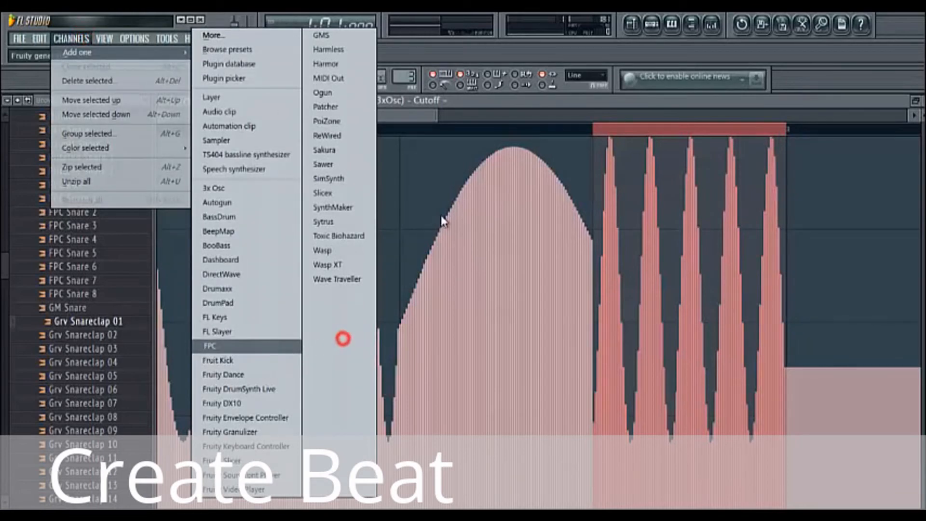
click(405, 167)
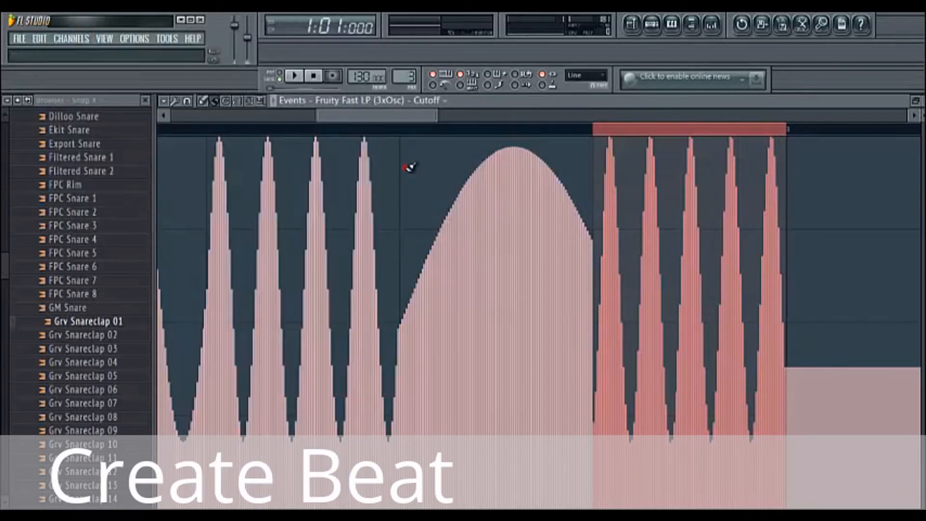
click(175, 103)
click(188, 128)
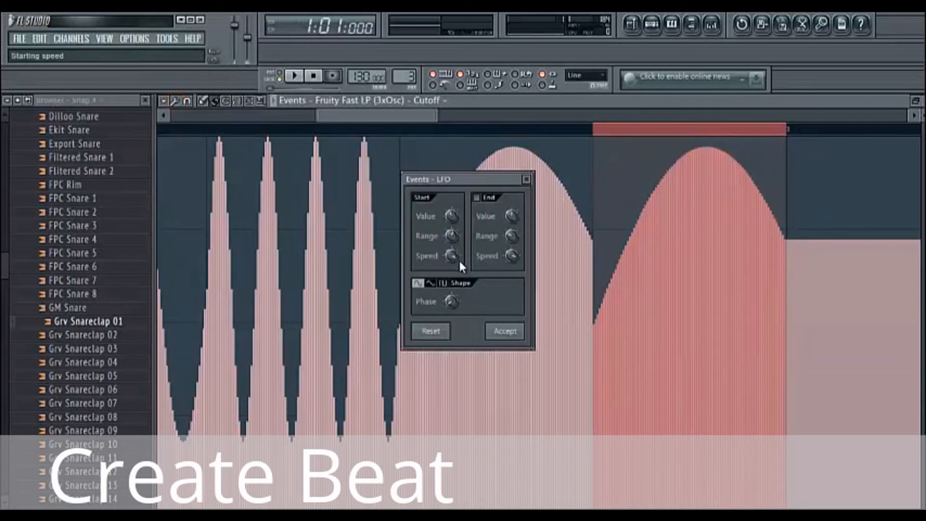
Speed up the LFO on the selected cutoff events to two peaks, adjust its phase, and apply it
drag(451, 256, 451, 245)
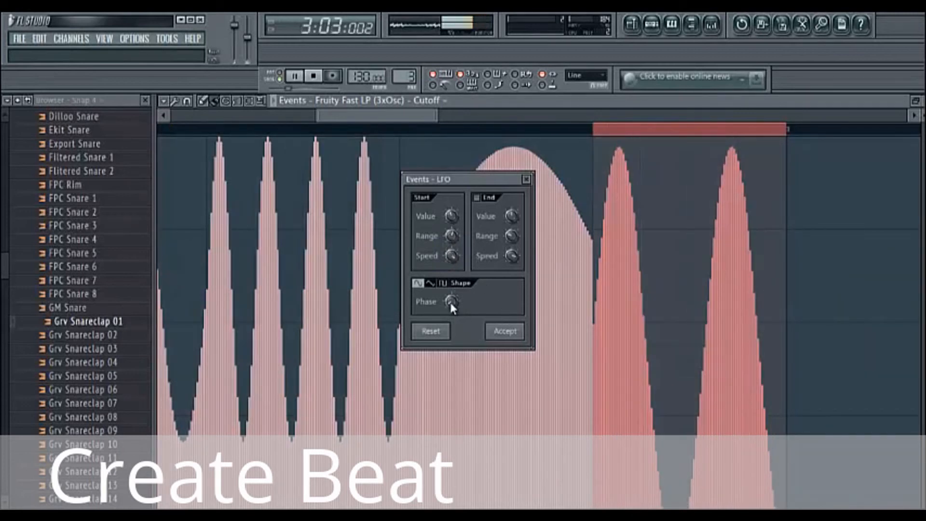
drag(452, 306, 457, 324)
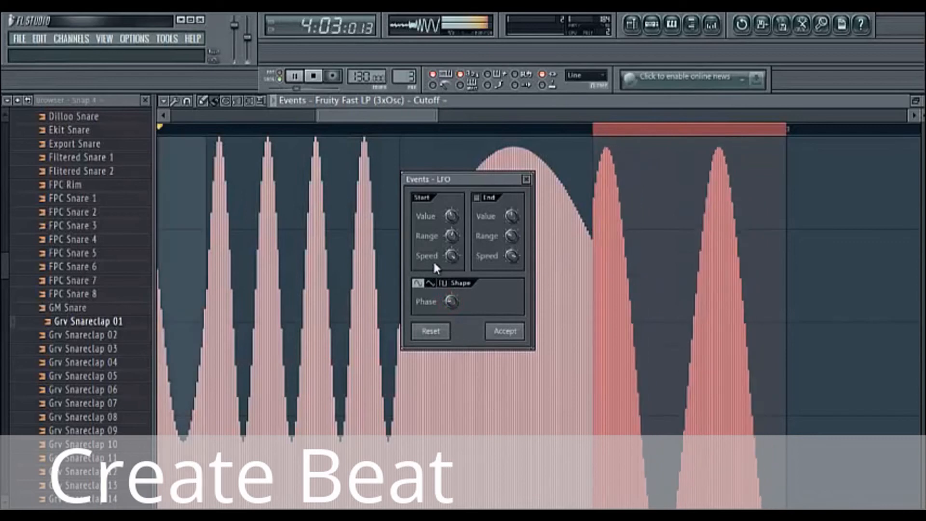
drag(434, 263, 440, 290)
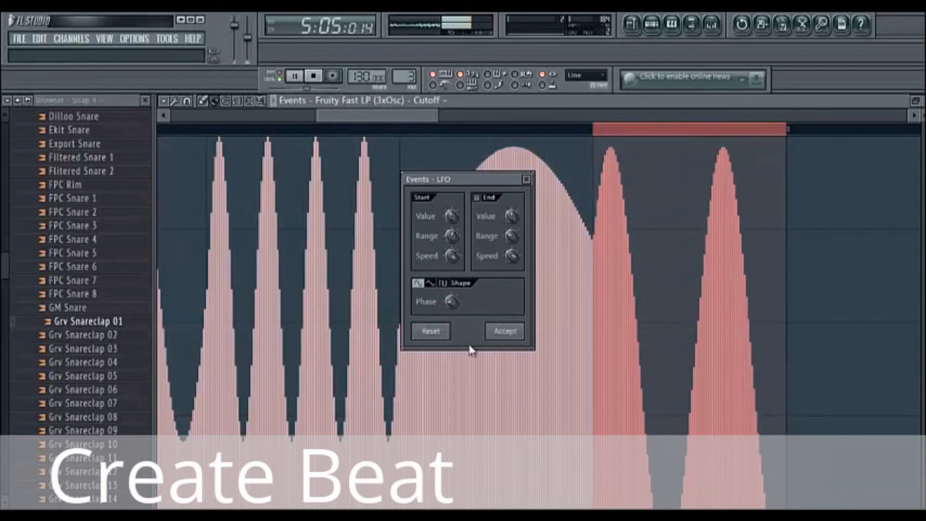
click(500, 335)
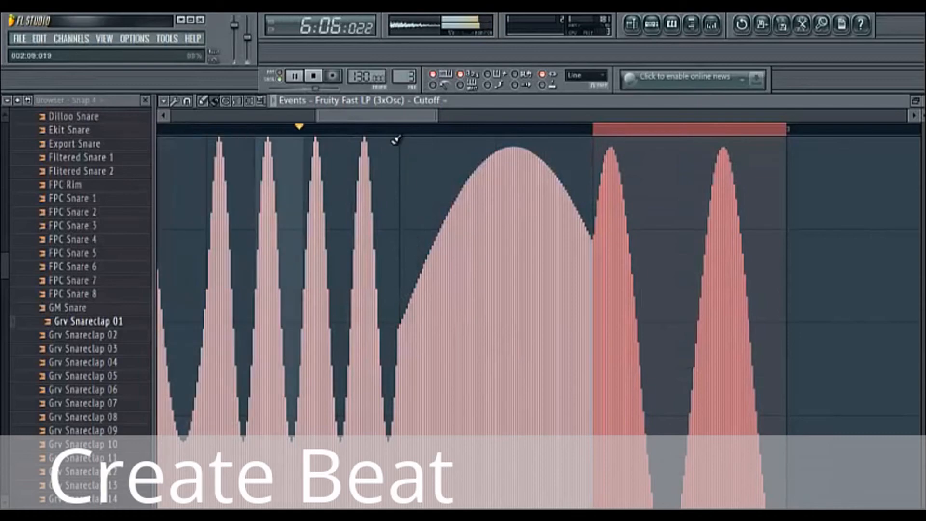
key(space)
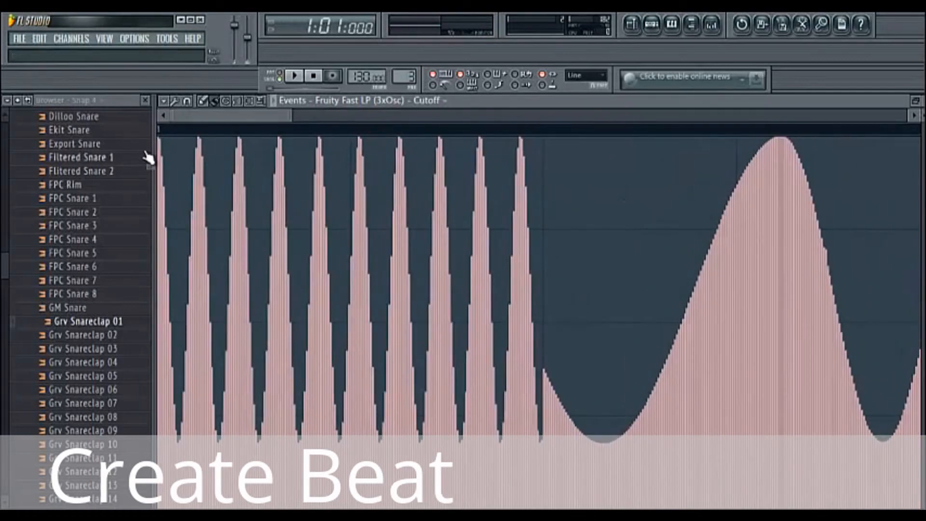
Select the cutoff events from 1:01 to 1:09 and give them a shallower LFO wave with eight fast peaks
drag(162, 131, 837, 256)
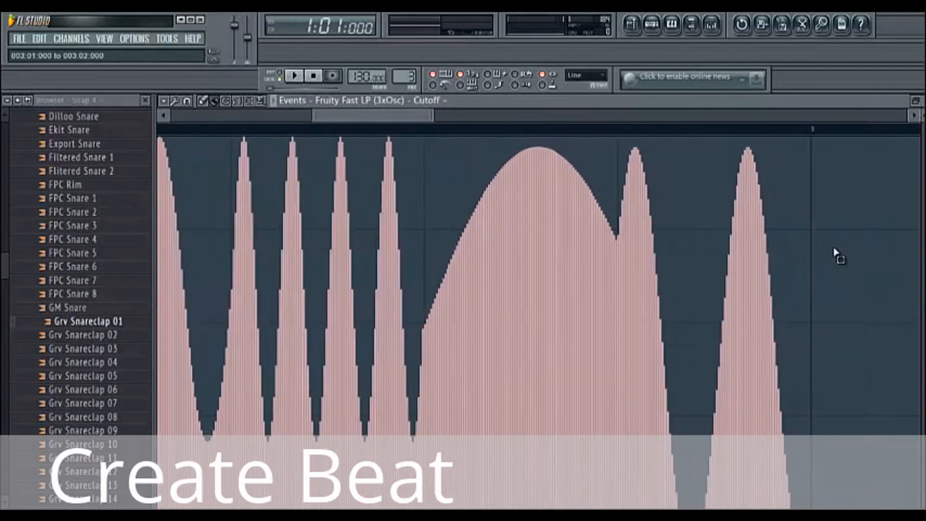
drag(348, 115, 524, 188)
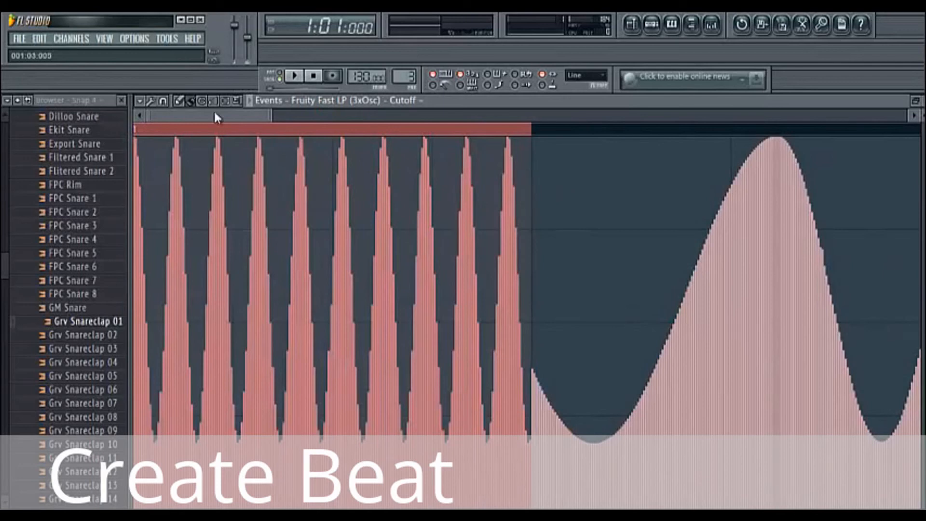
click(151, 99)
click(190, 129)
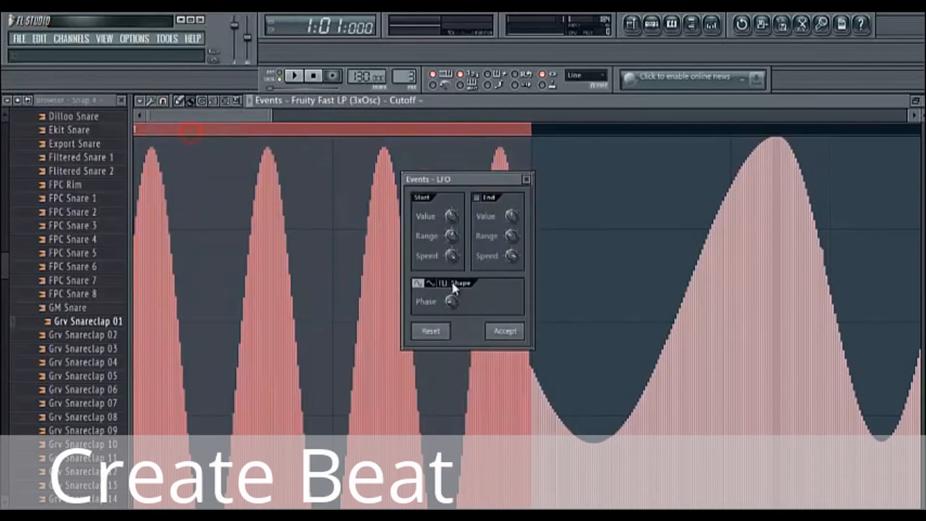
drag(448, 234, 448, 205)
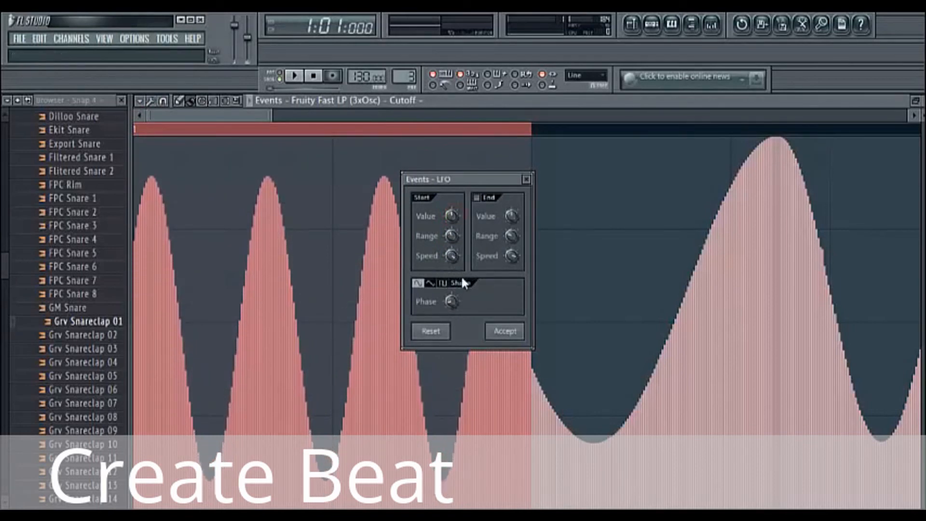
drag(455, 254, 454, 253)
key(space)
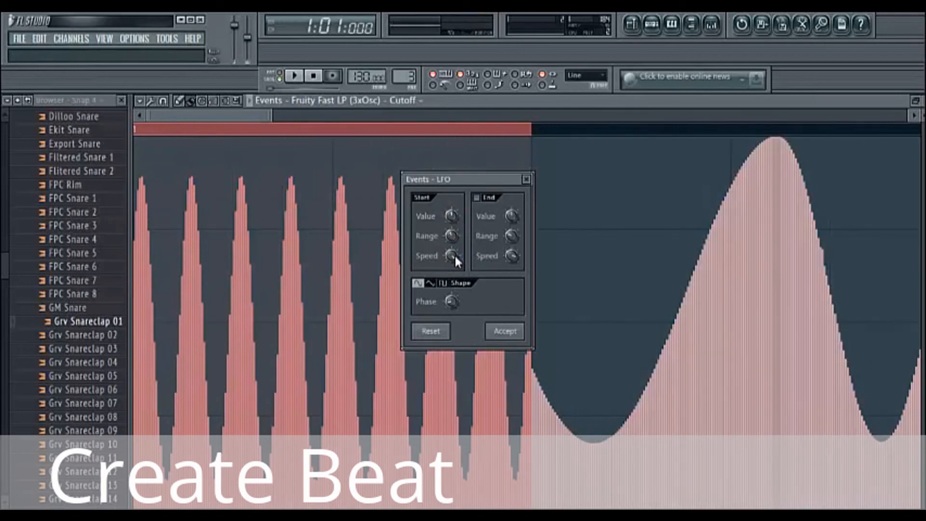
Shift the LFO phase on the first half-bar's cutoff events while auditioning the pattern, apply the LFO, and clear the selection
mouse_move(443, 297)
mouse_down()
mouse_move(451, 320)
mouse_move(452, 281)
mouse_move(451, 311)
mouse_up()
key(space)
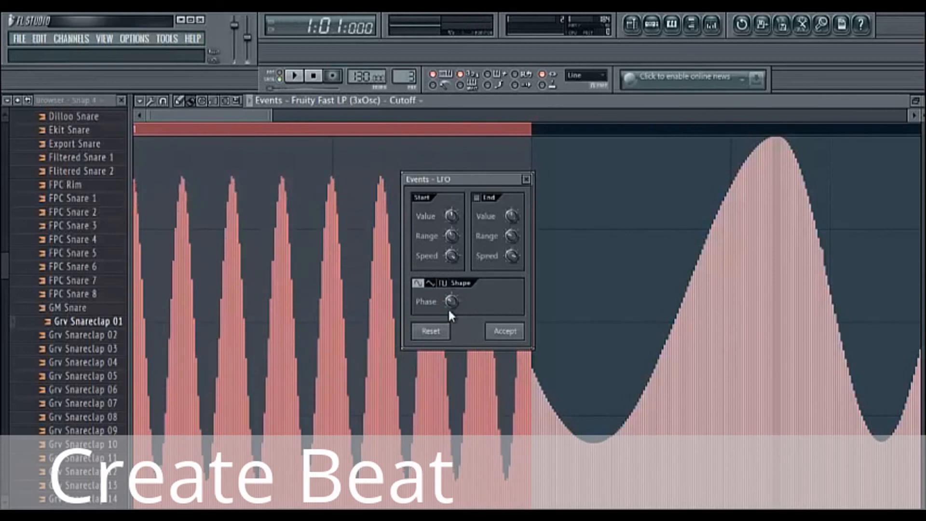
key(space)
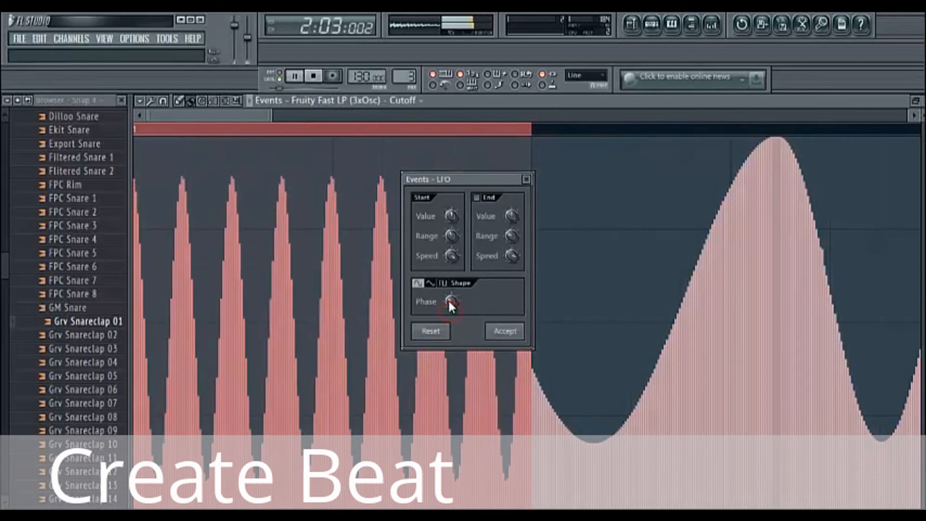
key(space)
drag(448, 301, 449, 328)
key(space)
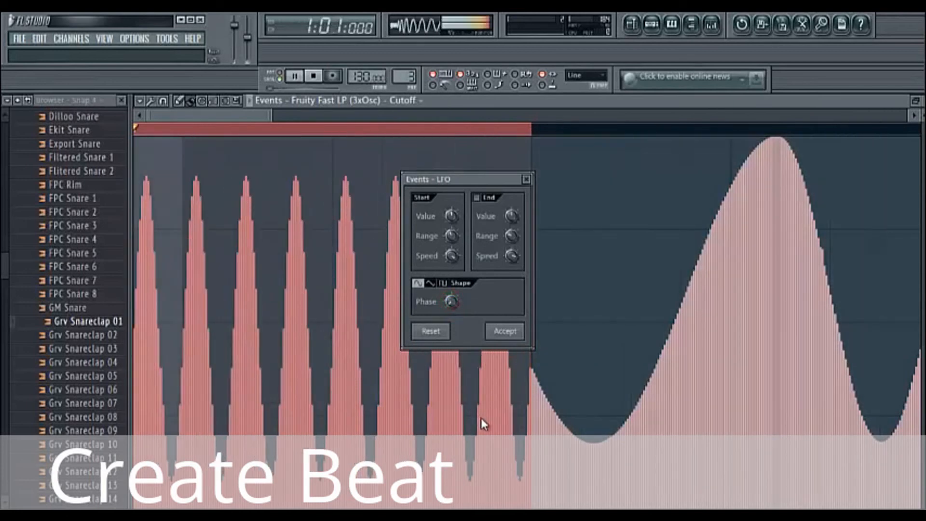
click(512, 332)
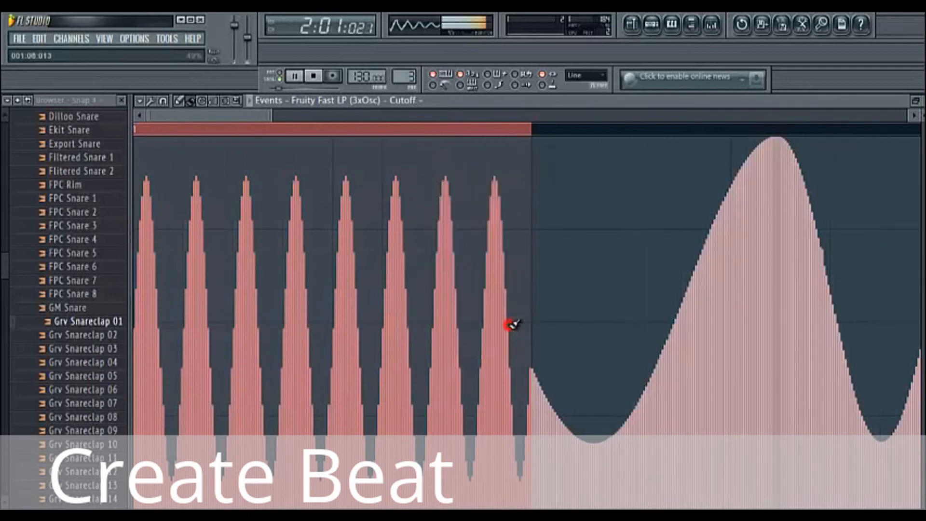
drag(516, 130, 140, 162)
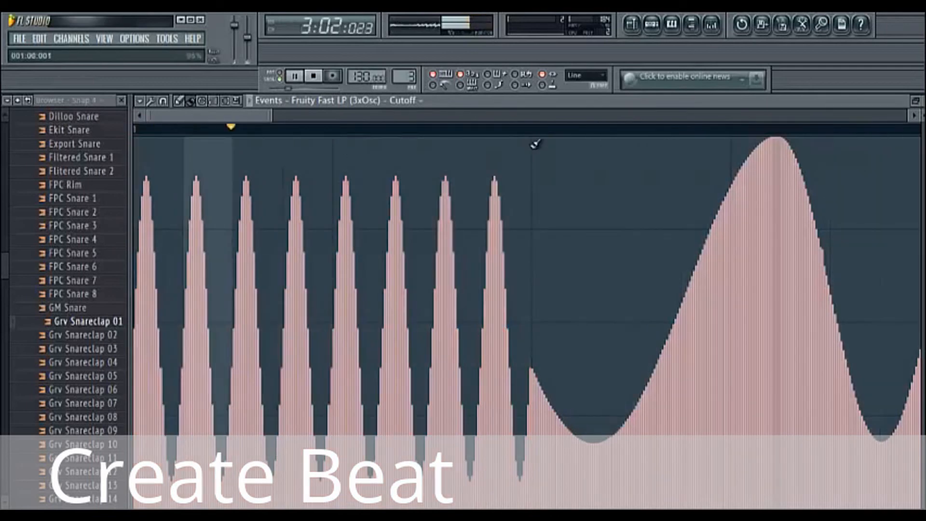
key(space)
Close the cutoff event editor and move the Playlist window down to uncover the step sequencer
click(915, 101)
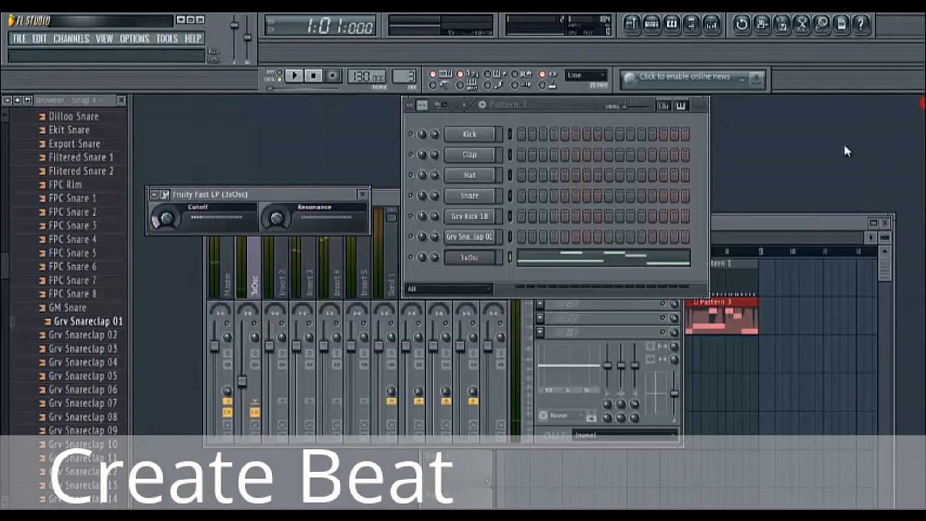
click(797, 229)
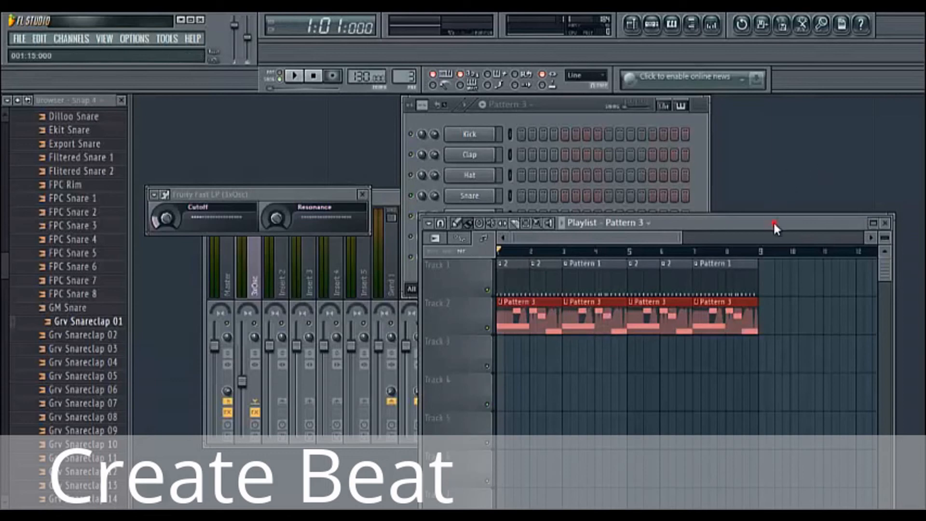
drag(774, 221, 767, 268)
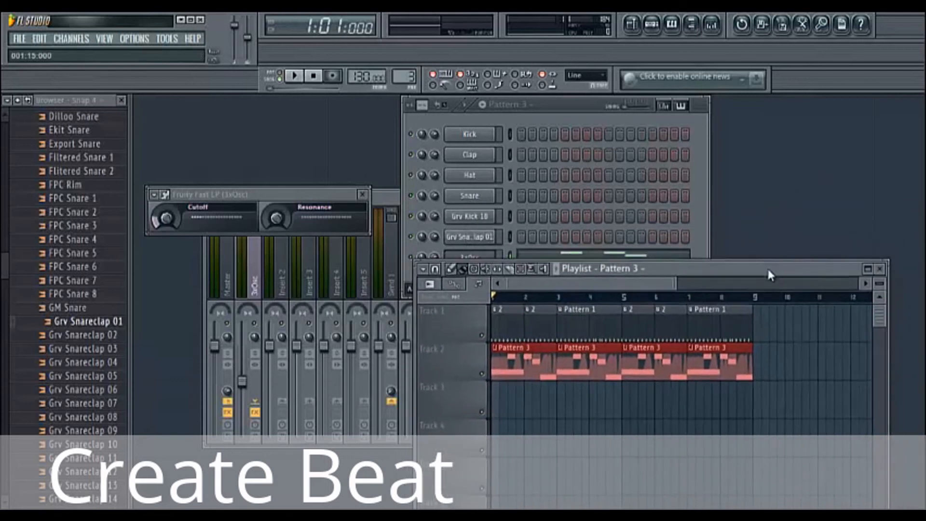
Show Pattern 1 and pattern 2 in turn in the step sequencer to review their drum steps
click(536, 103)
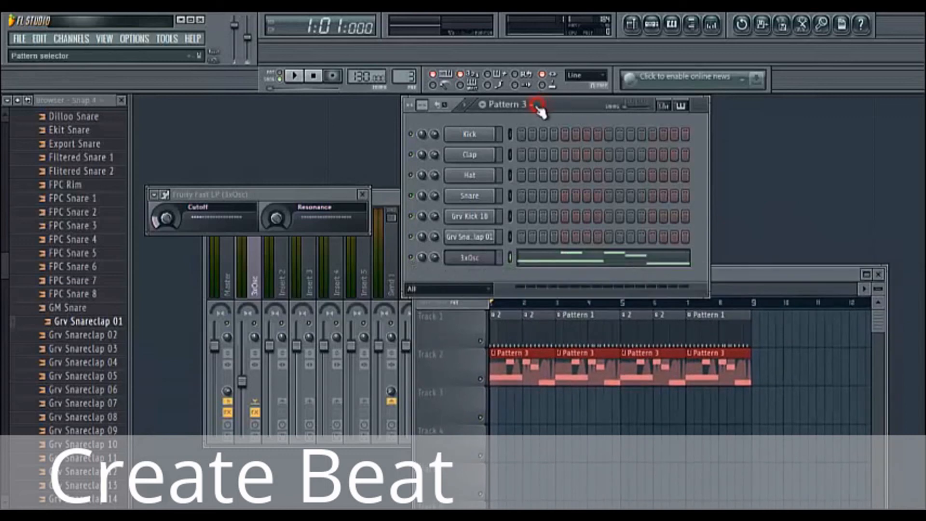
click(536, 104)
click(511, 121)
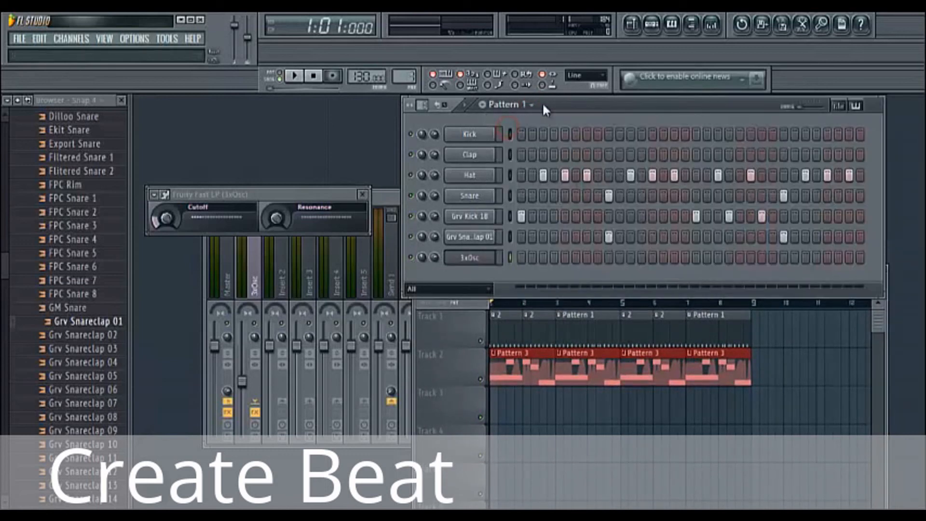
click(535, 105)
click(507, 137)
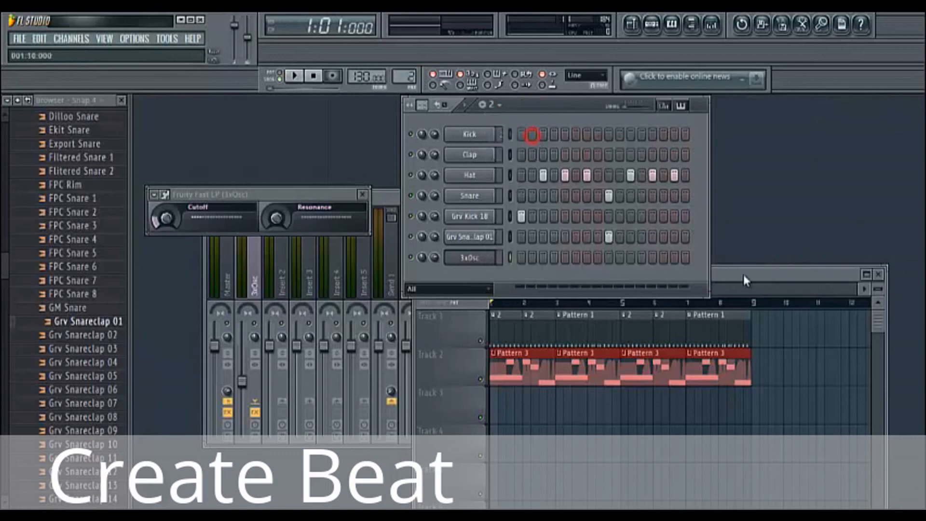
View the Playlist maximized, restore and move it up over the step sequencer, and close the Fruity Fast LP window
click(786, 274)
double_click(785, 273)
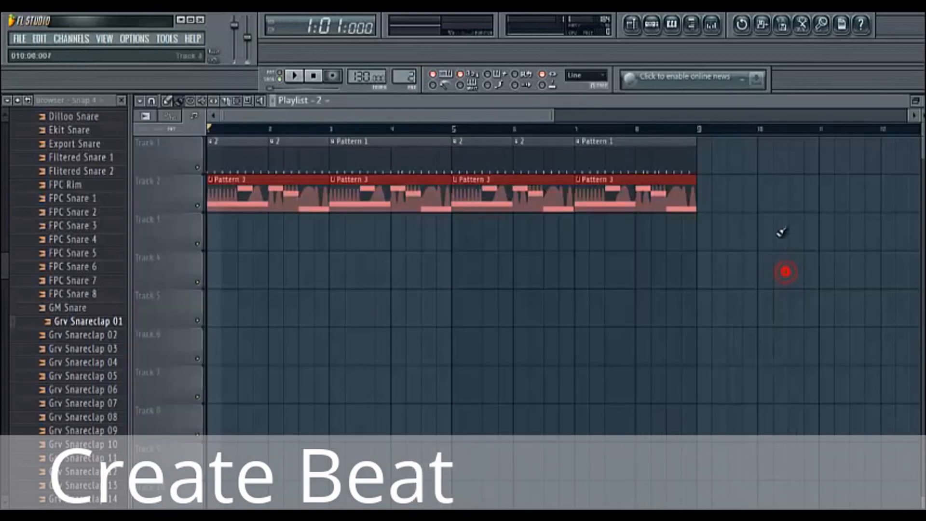
click(914, 104)
drag(778, 274, 761, 108)
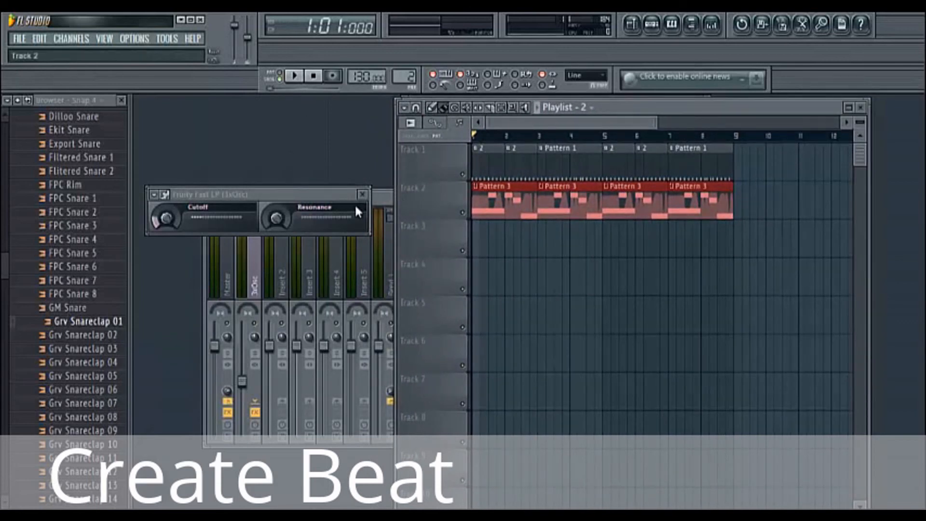
click(362, 194)
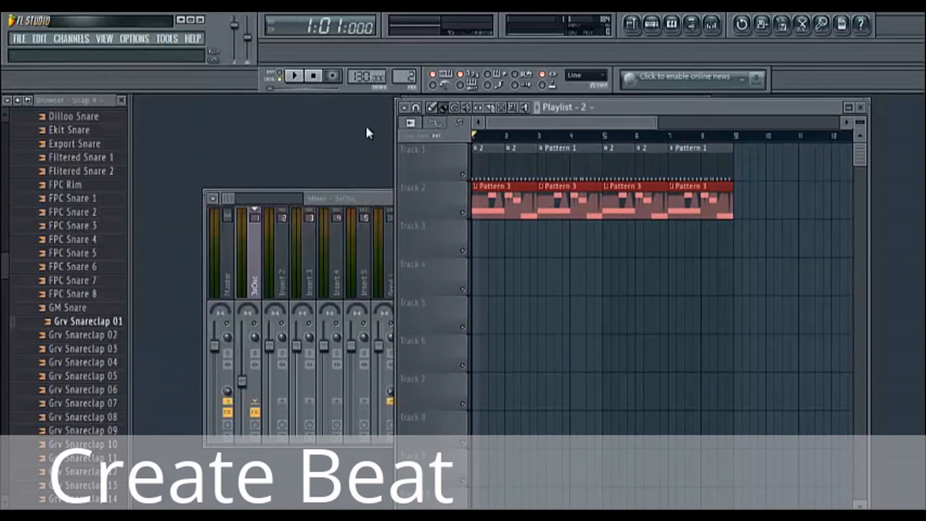